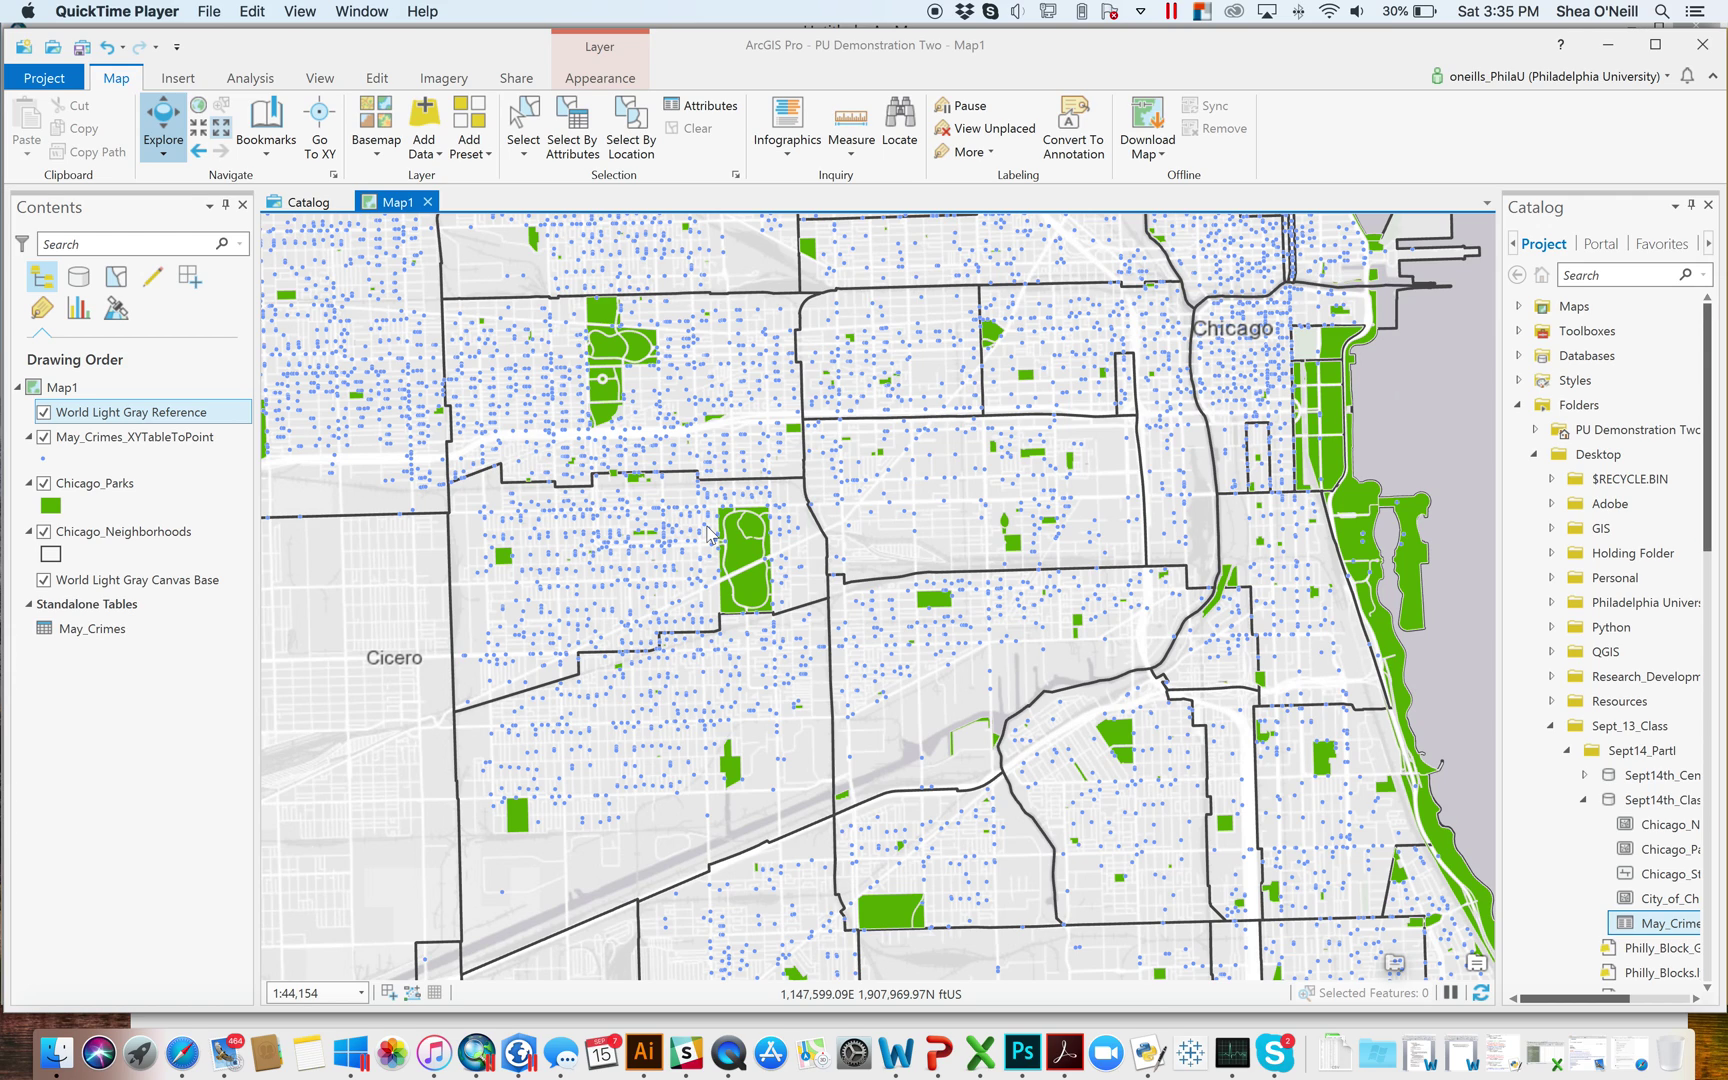
Step: Switch to ArcMap to view its Chicago crimes map, and return to the ArcGIS Pro project
click(478, 1063)
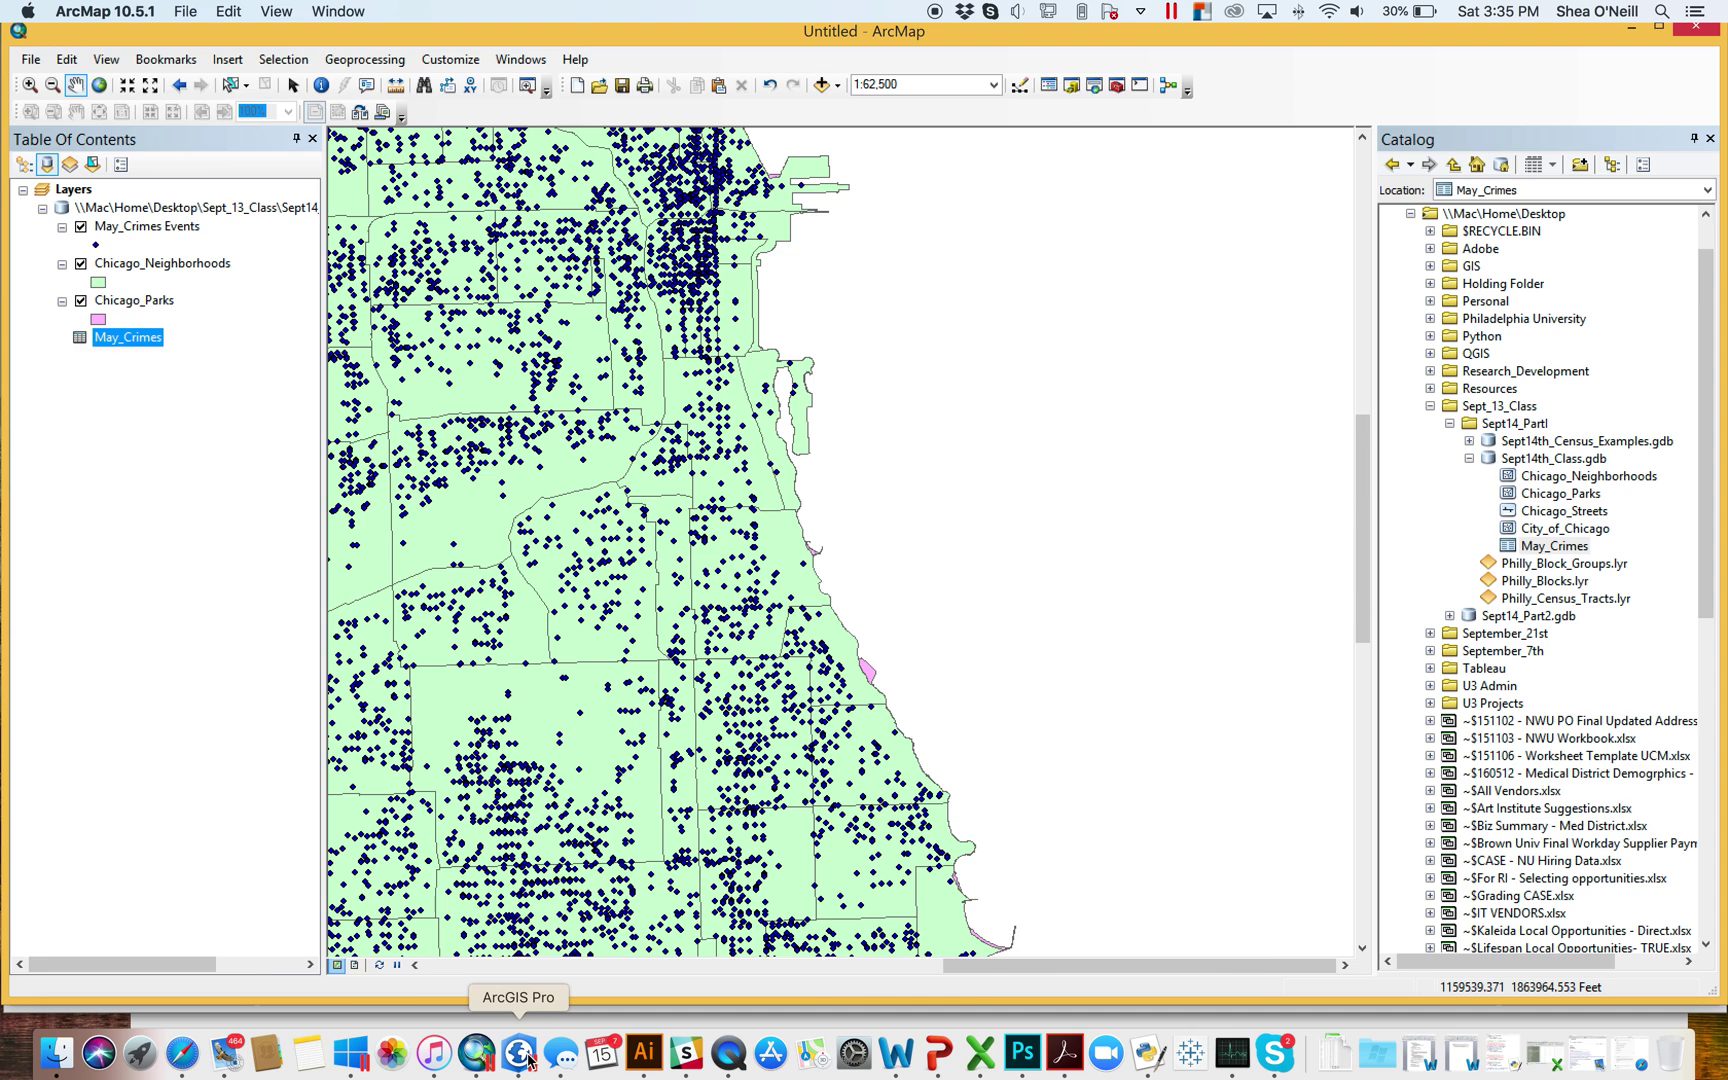
click(529, 1061)
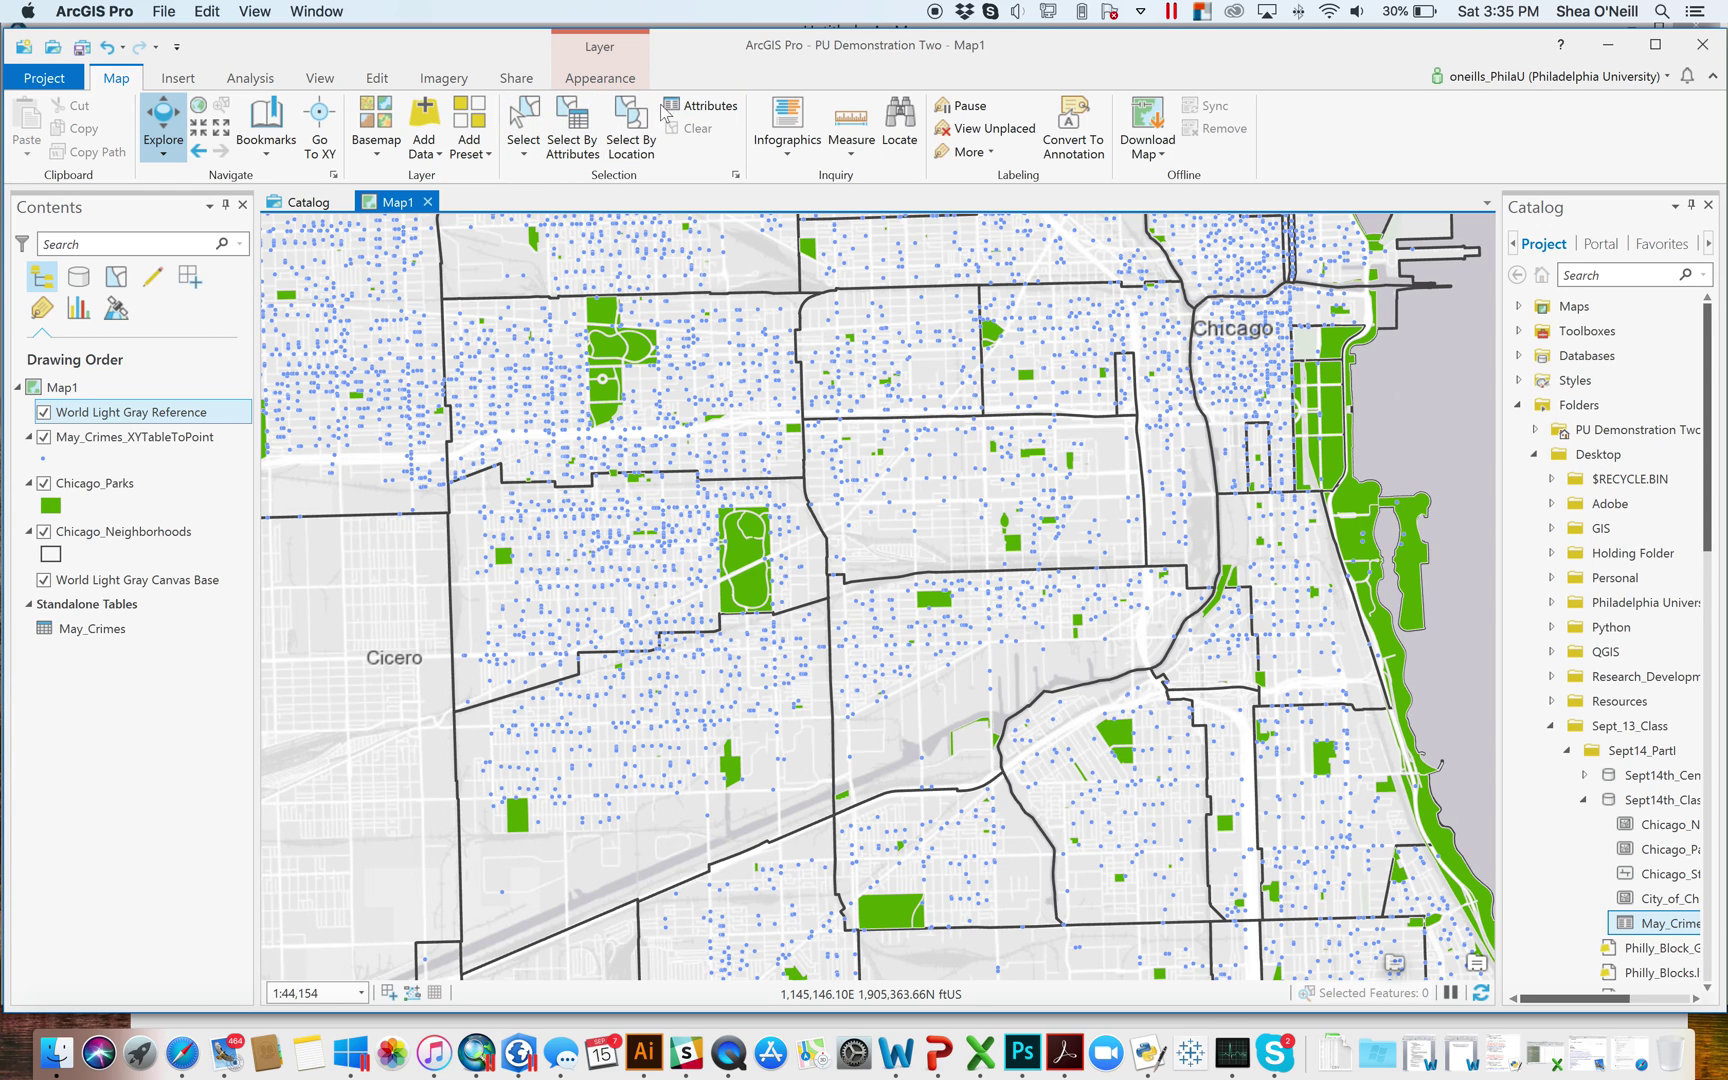
Step: Select map features with the Rectangle selection tool in three separate small areas west of downtown Chicago
click(523, 138)
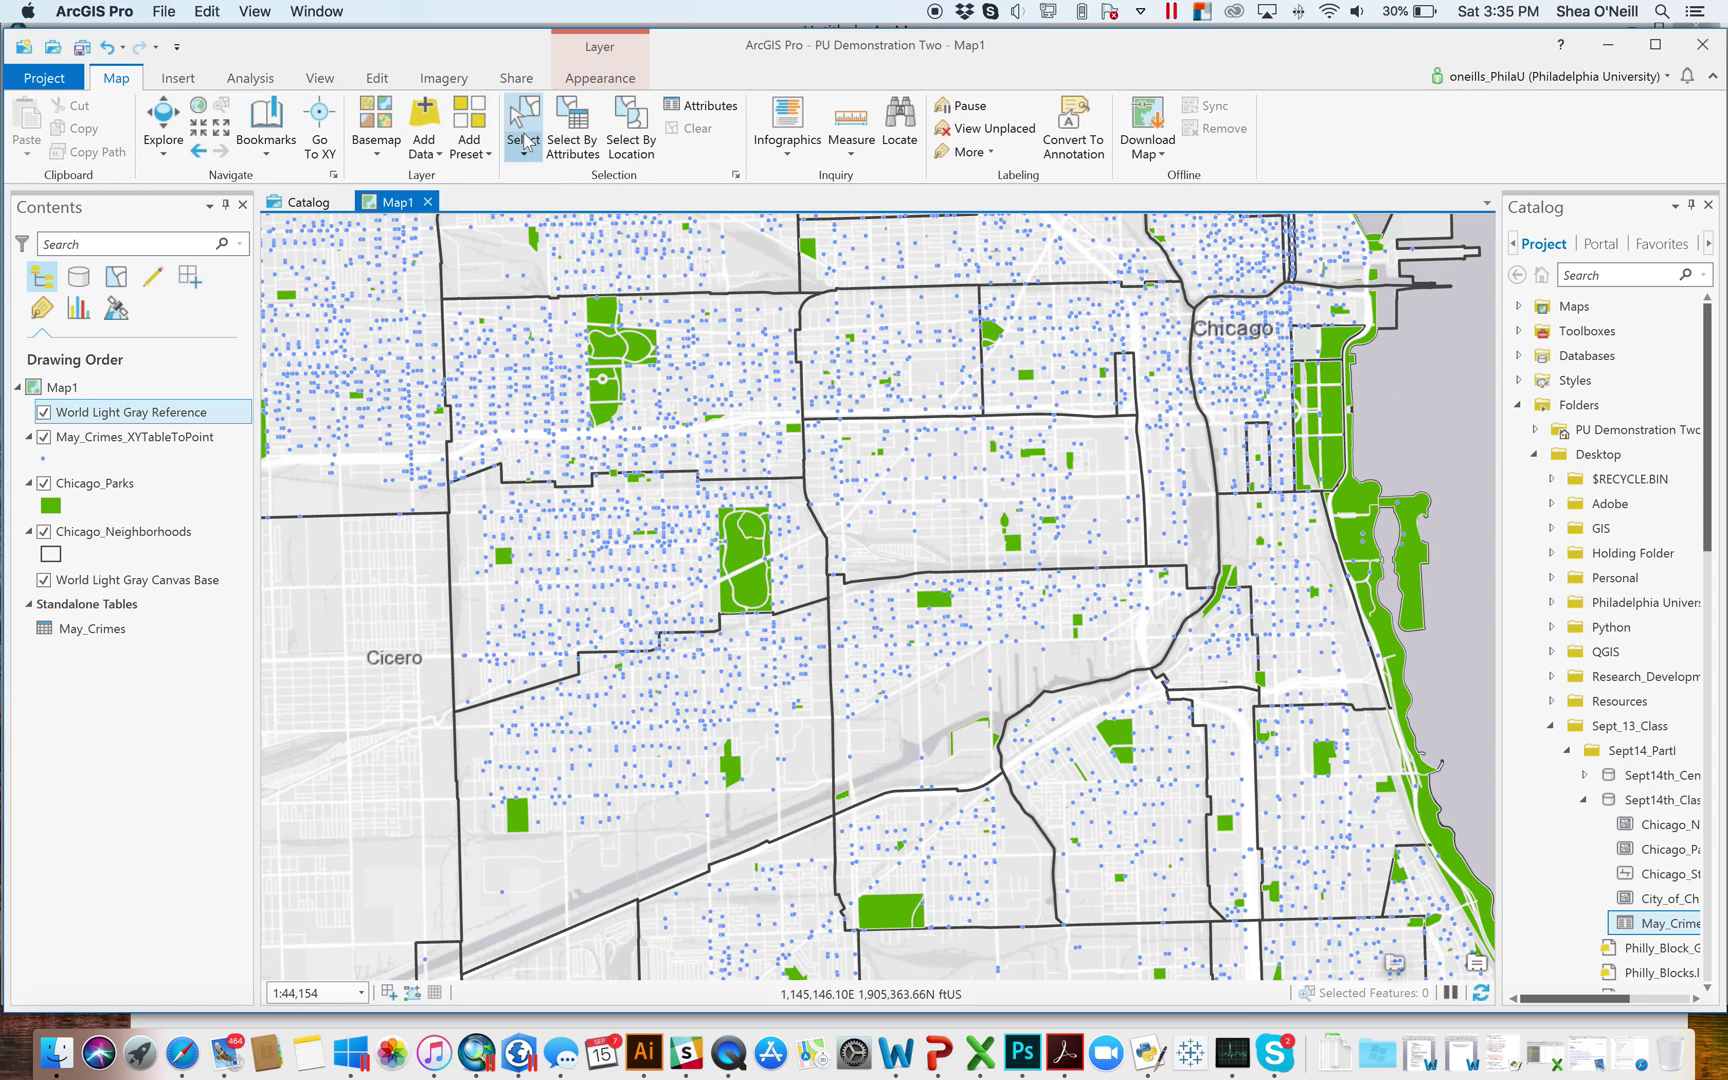
click(524, 155)
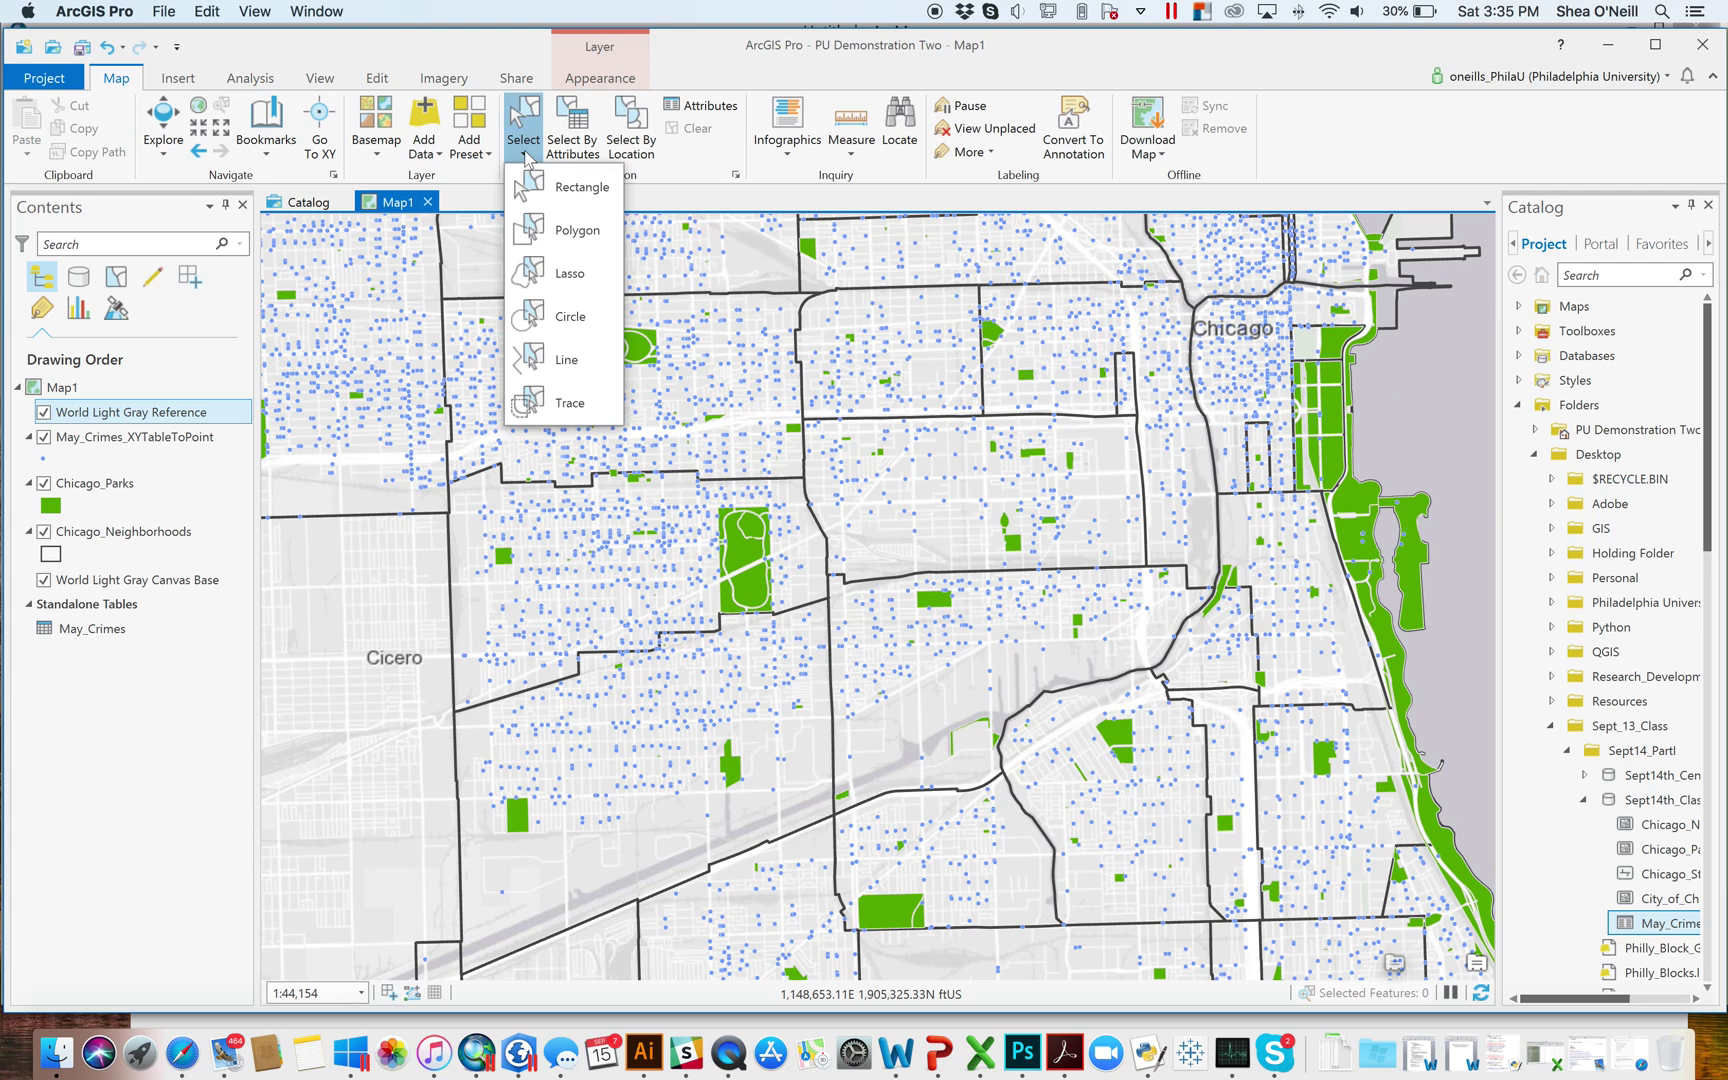
click(568, 188)
drag(523, 345, 554, 382)
drag(721, 354, 745, 396)
drag(883, 359, 915, 410)
Step: Switch to the Lasso selection tool and select features freehand in several areas, ending just west of the large park north of Cicero
click(518, 157)
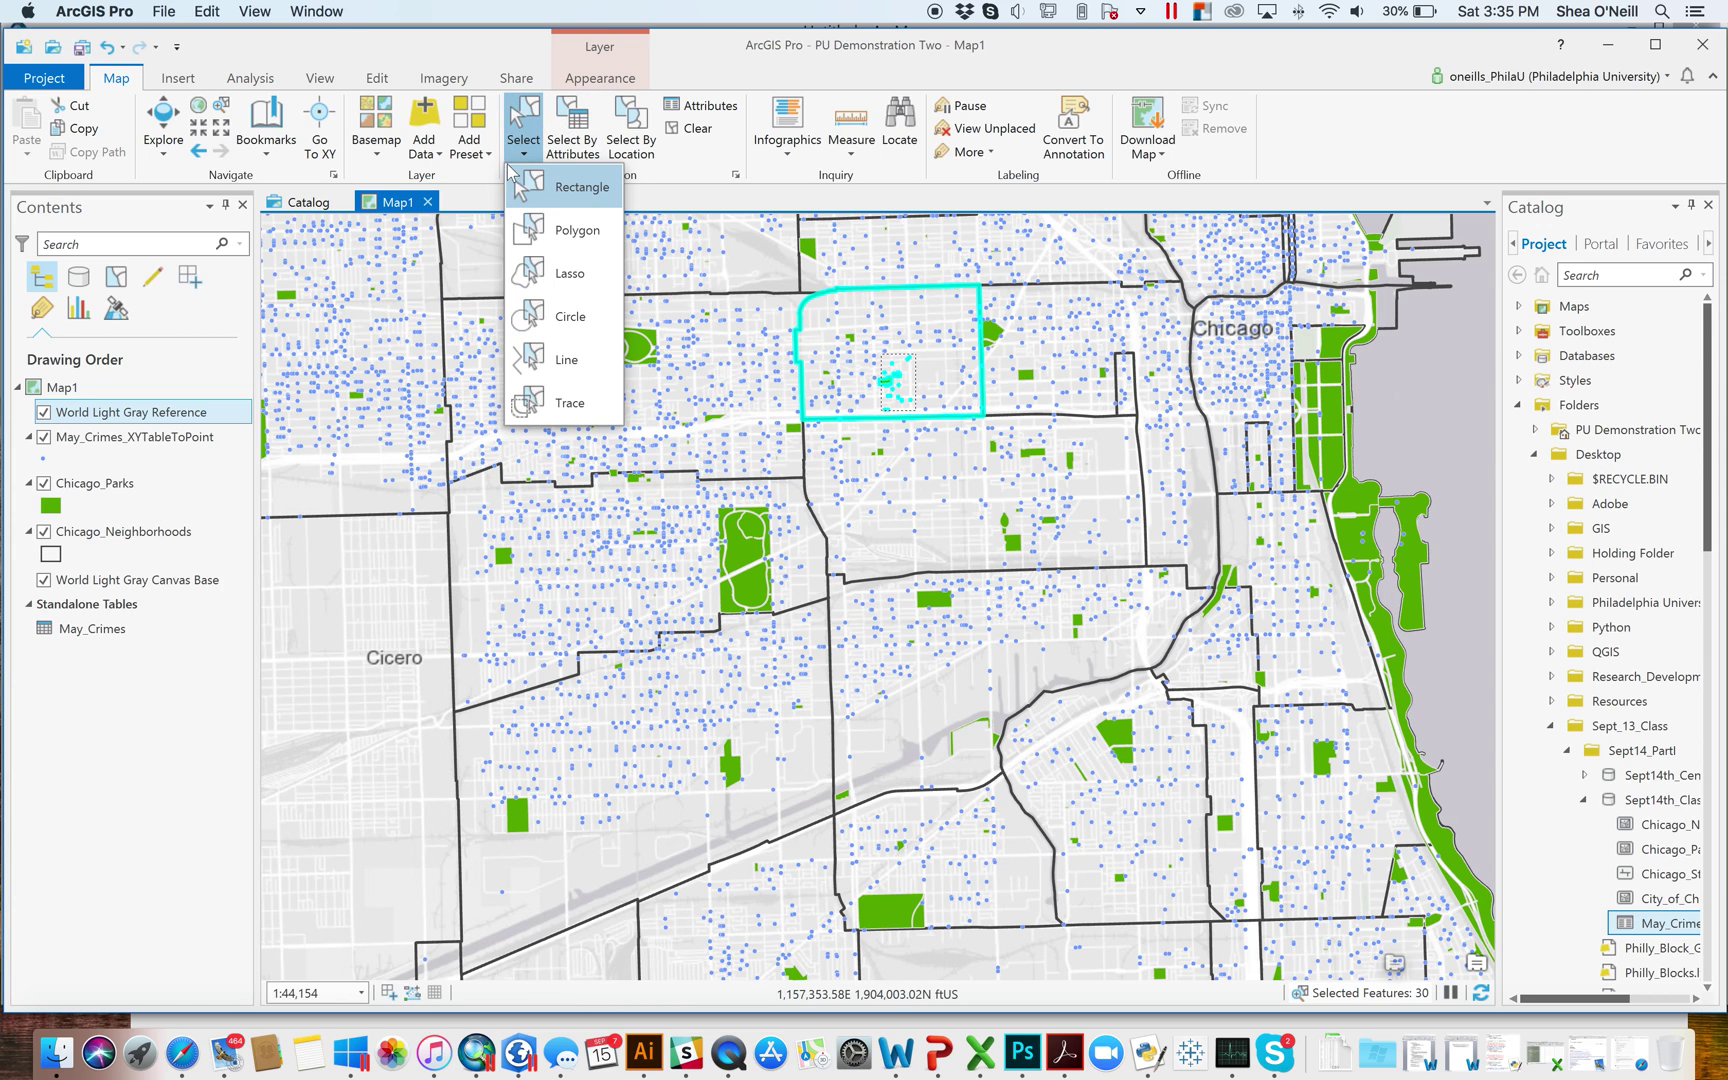
click(562, 280)
mouse_move(755, 400)
mouse_down()
mouse_move(660, 350)
mouse_move(775, 418)
mouse_move(760, 405)
mouse_up()
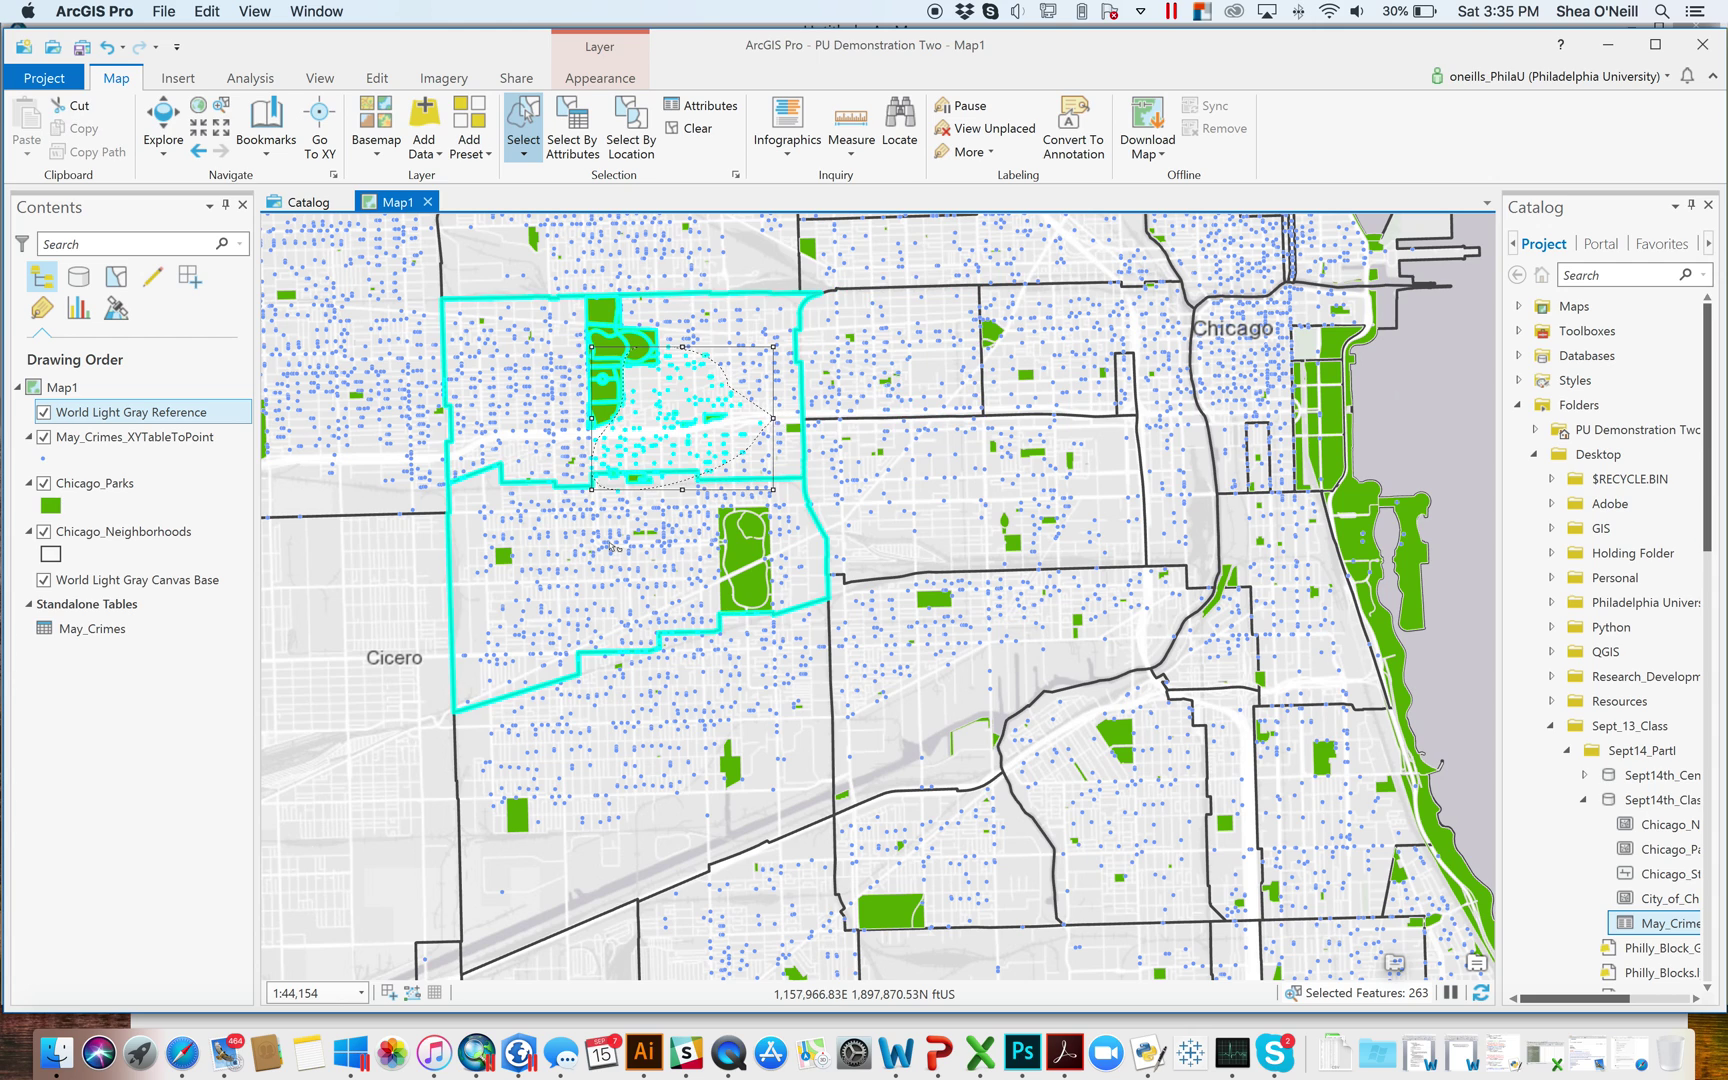
mouse_move(622, 572)
mouse_down()
mouse_move(513, 558)
mouse_move(530, 640)
mouse_move(625, 585)
mouse_up()
mouse_move(1035, 634)
mouse_down()
mouse_move(900, 420)
mouse_move(1028, 585)
mouse_up()
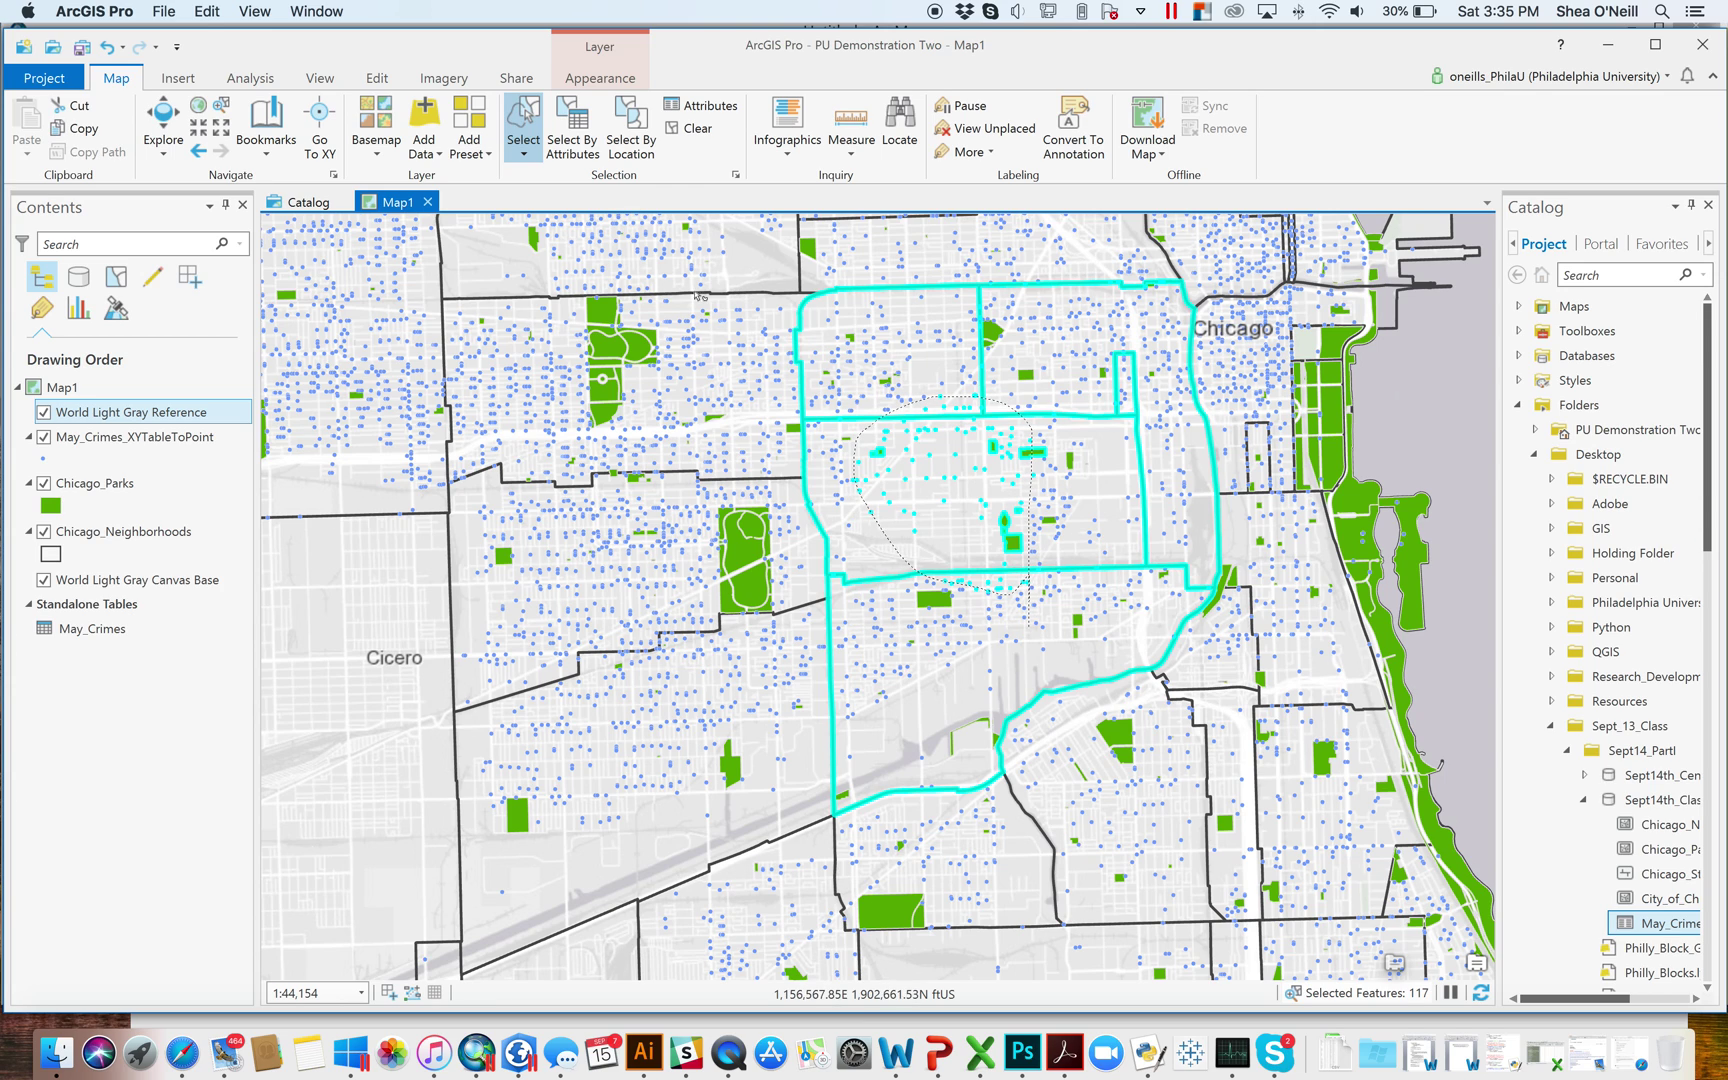
mouse_move(512, 345)
mouse_down()
mouse_move(461, 394)
mouse_move(535, 362)
mouse_up()
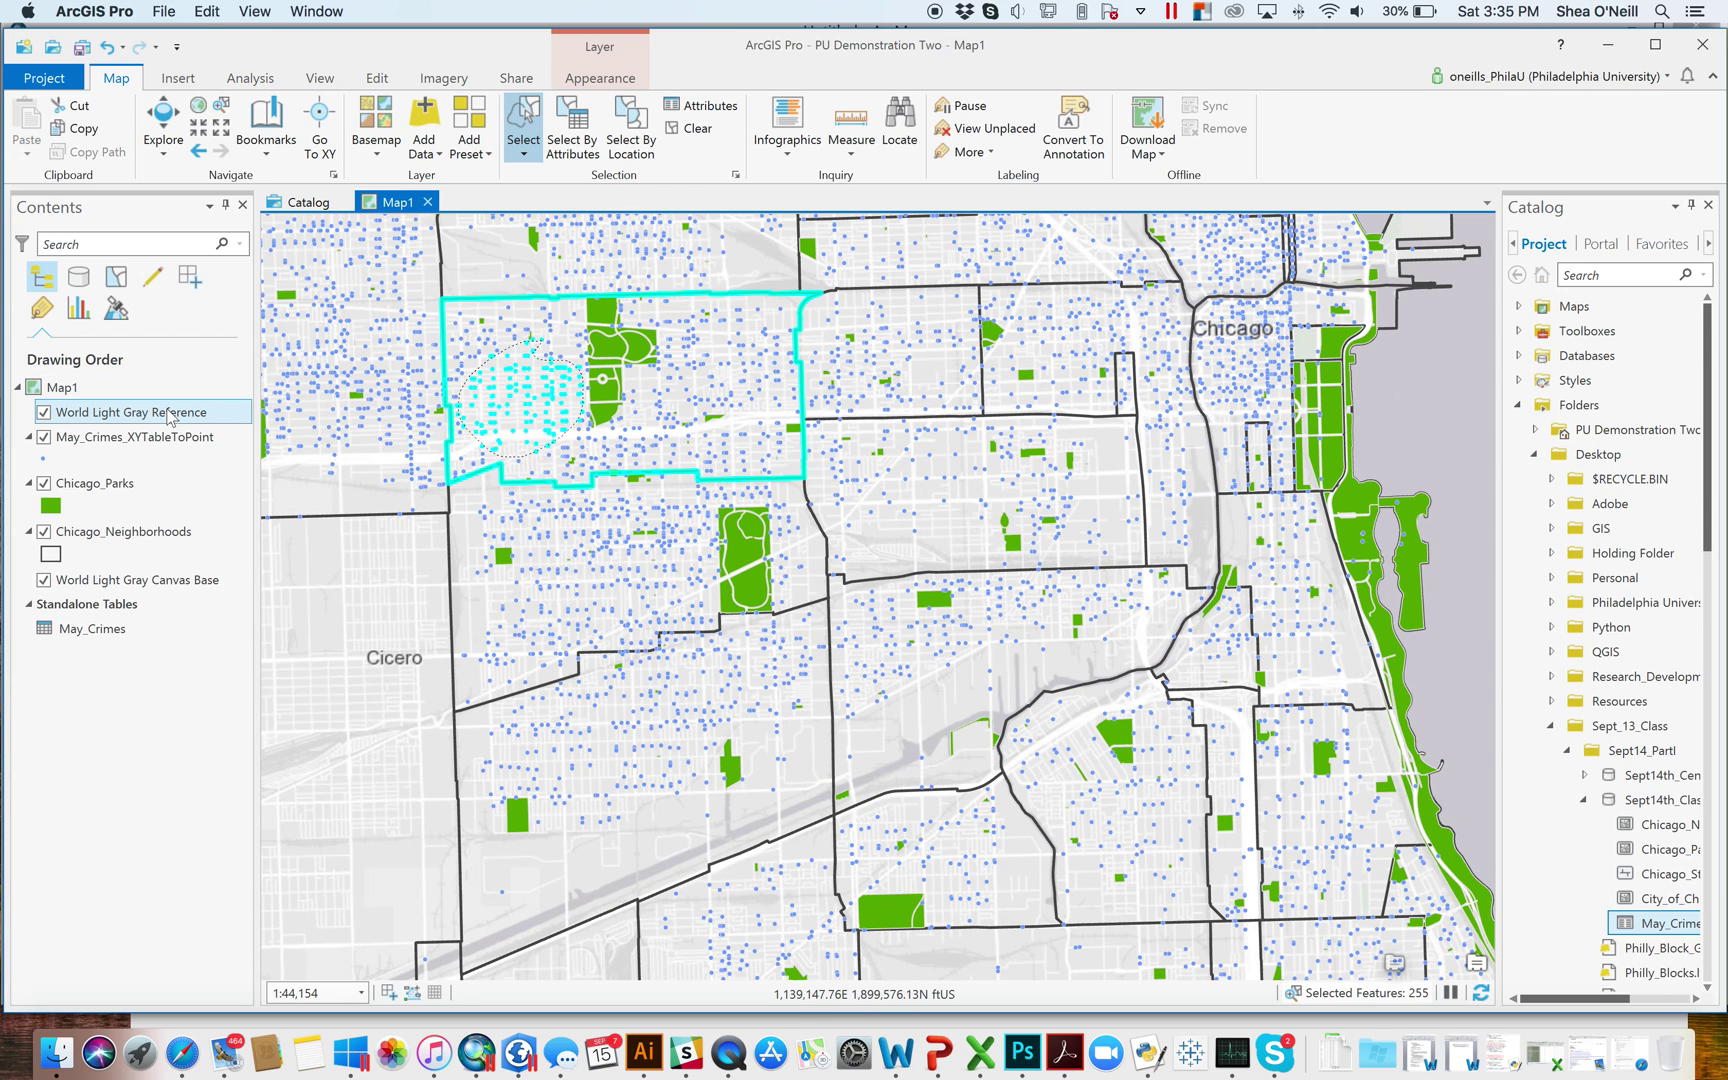
Step: Open the attribute table of May_Crimes_XYTableToPoint, float it over the map and narrow its window
right_click(143, 444)
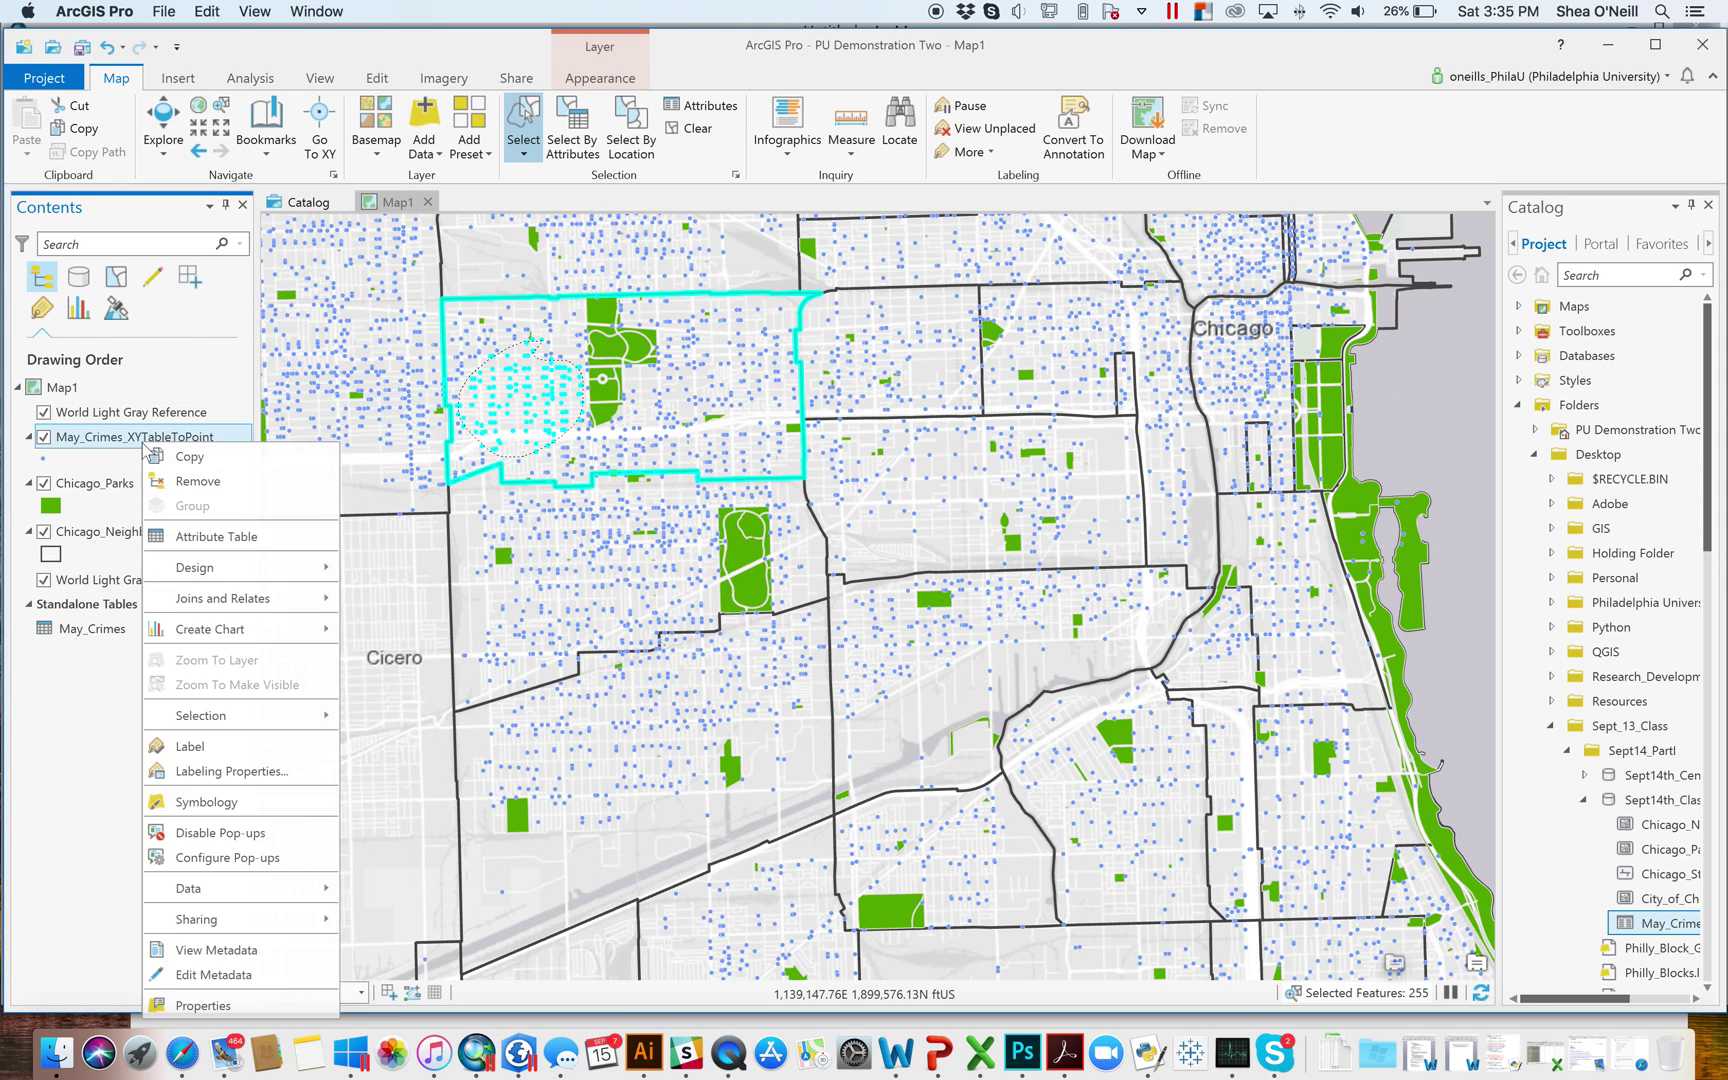
click(212, 540)
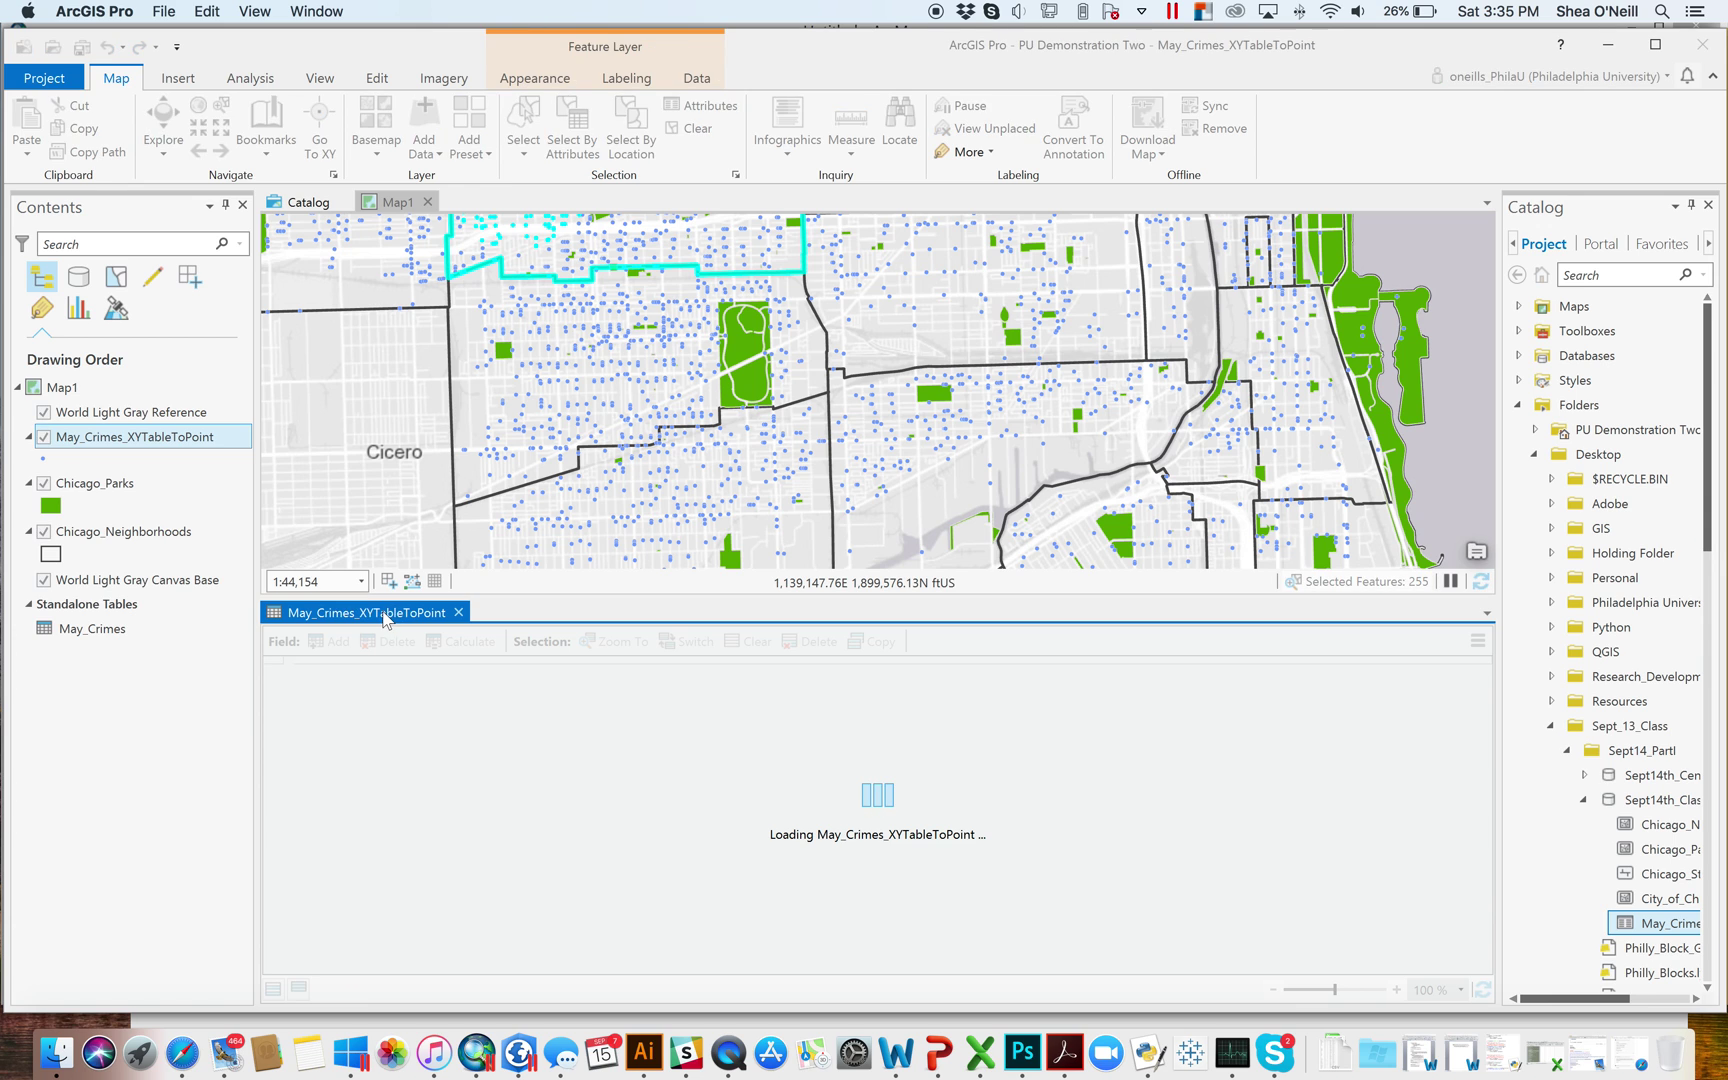
drag(380, 620, 450, 452)
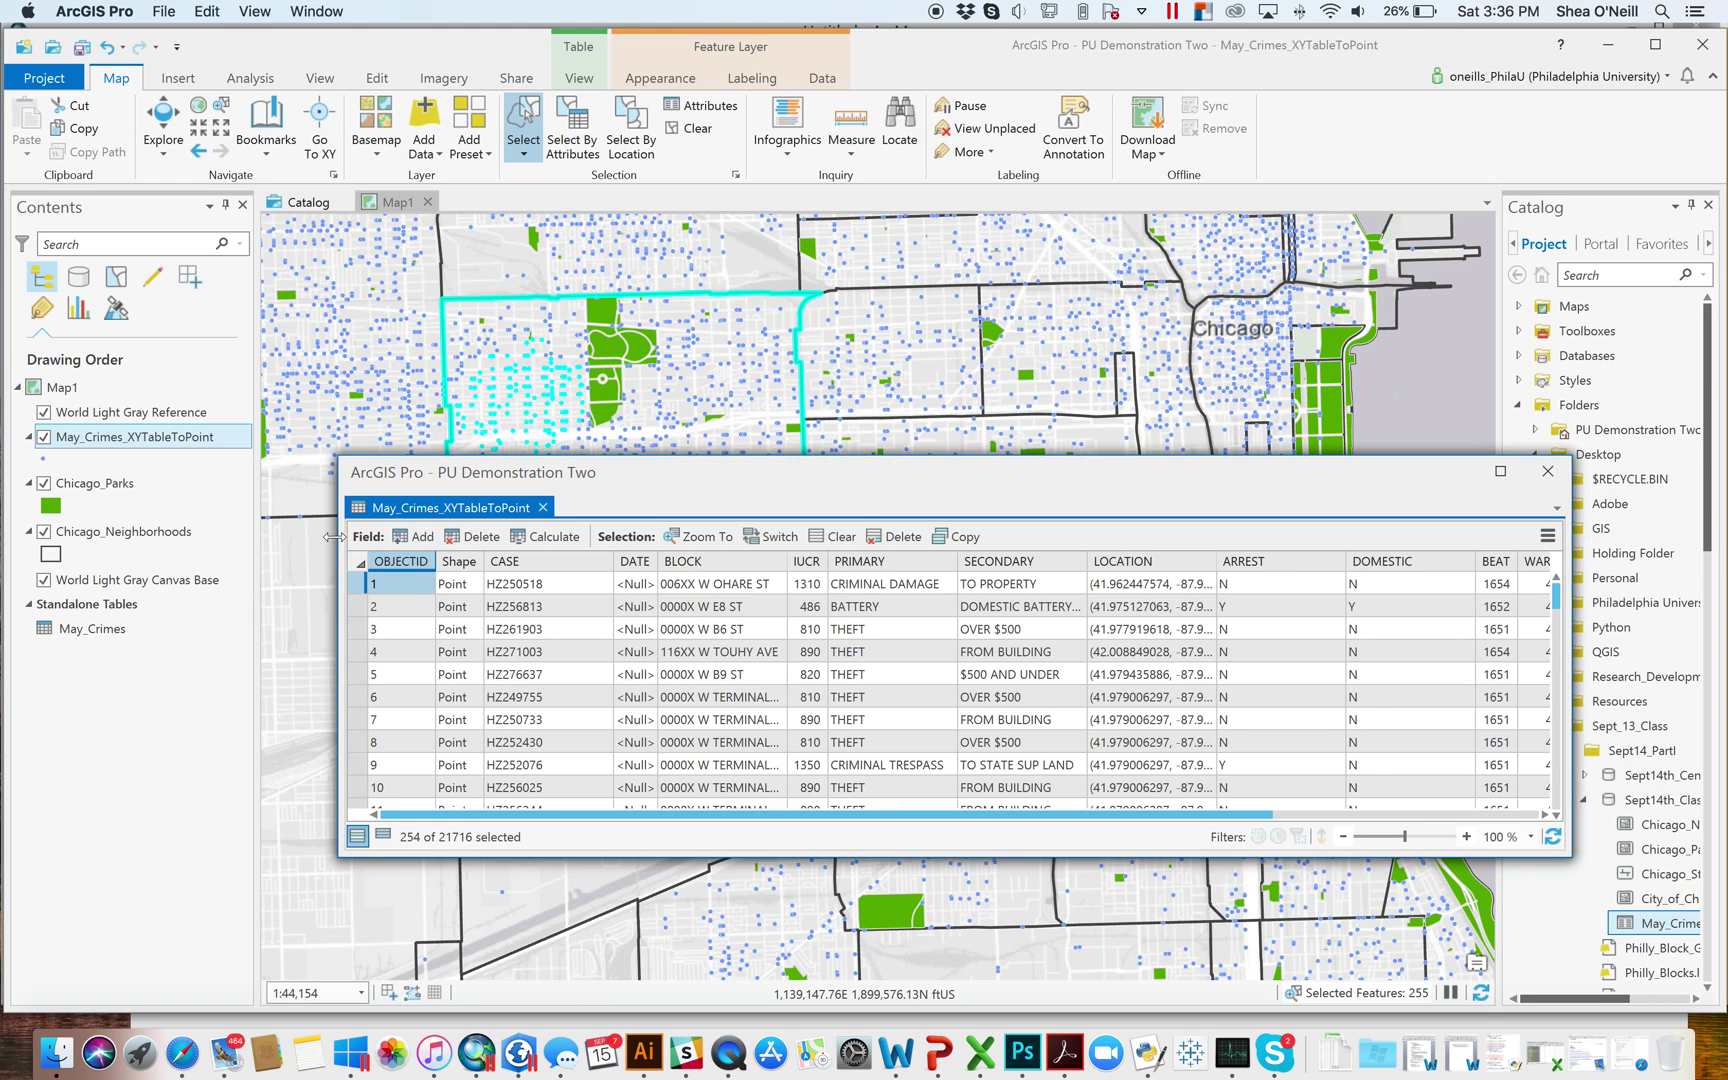
drag(340, 540, 693, 571)
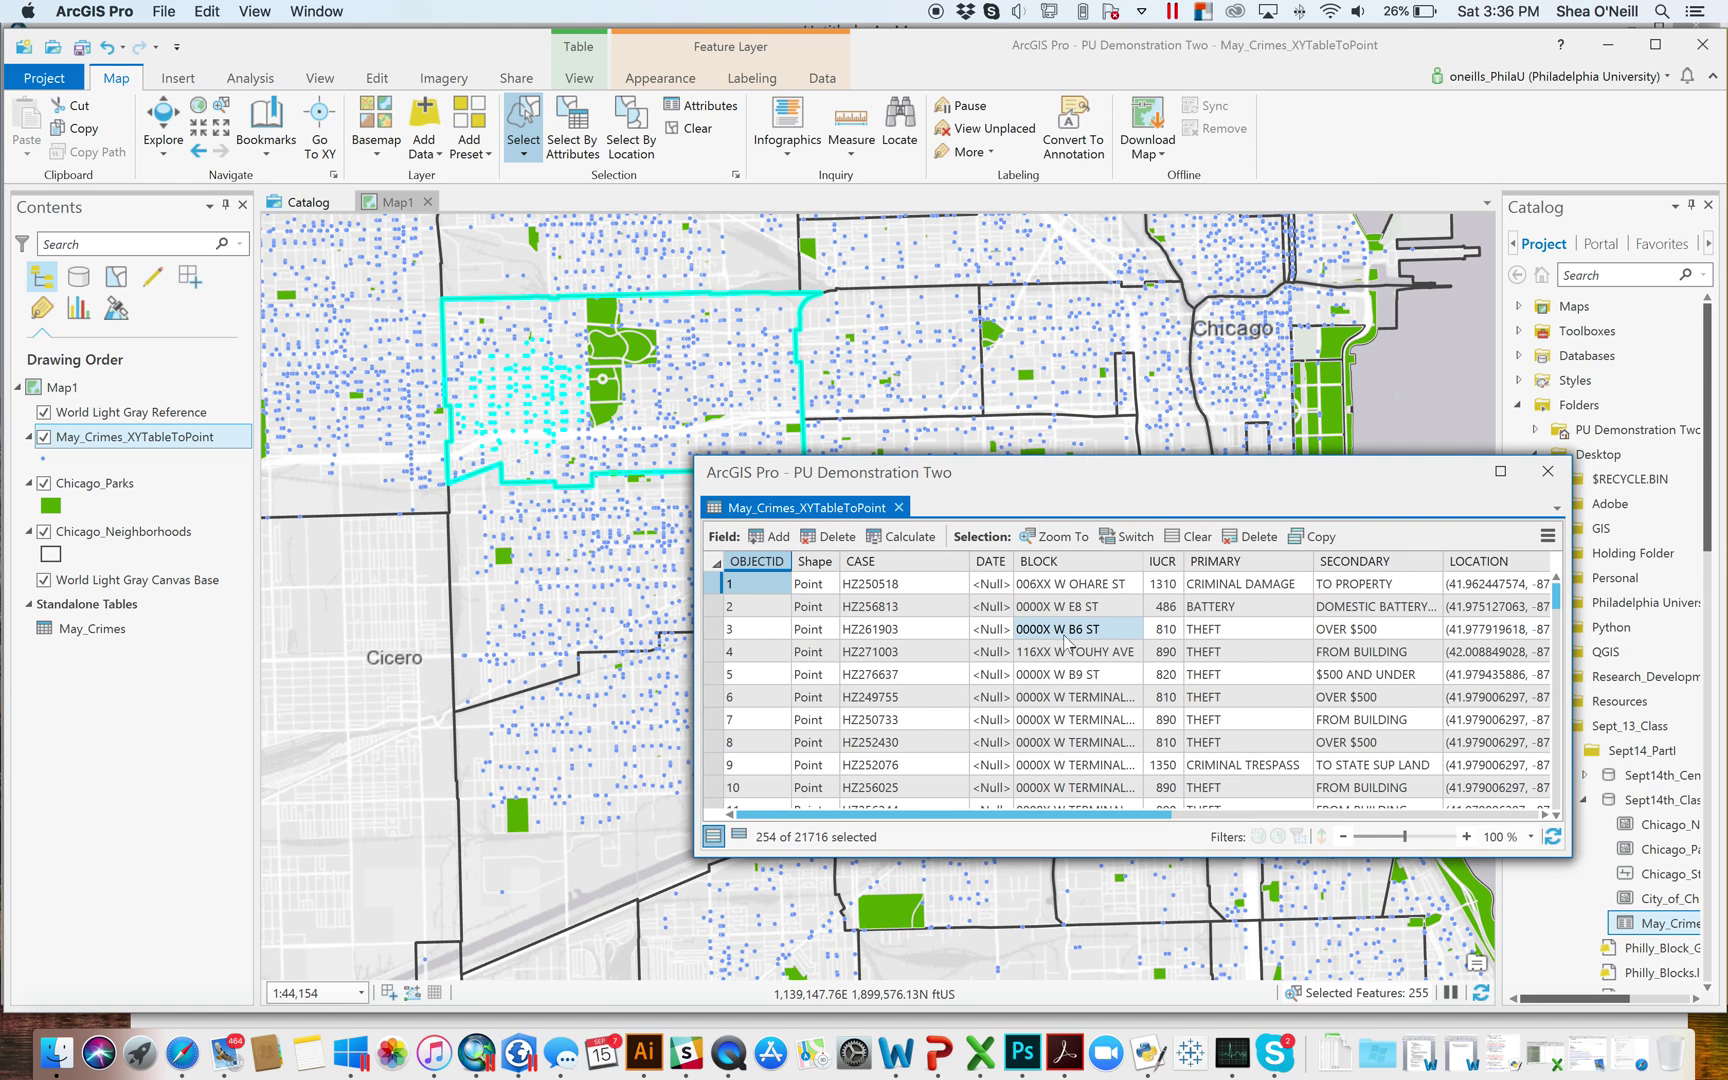
Step: Lasso features in the neighborhood northwest of Cicero and limit the crimes table to the selected records
mouse_move(584, 518)
mouse_down()
mouse_move(490, 658)
mouse_move(583, 548)
mouse_up()
mouse_move(380, 318)
mouse_down()
mouse_move(380, 445)
mouse_move(430, 345)
mouse_up()
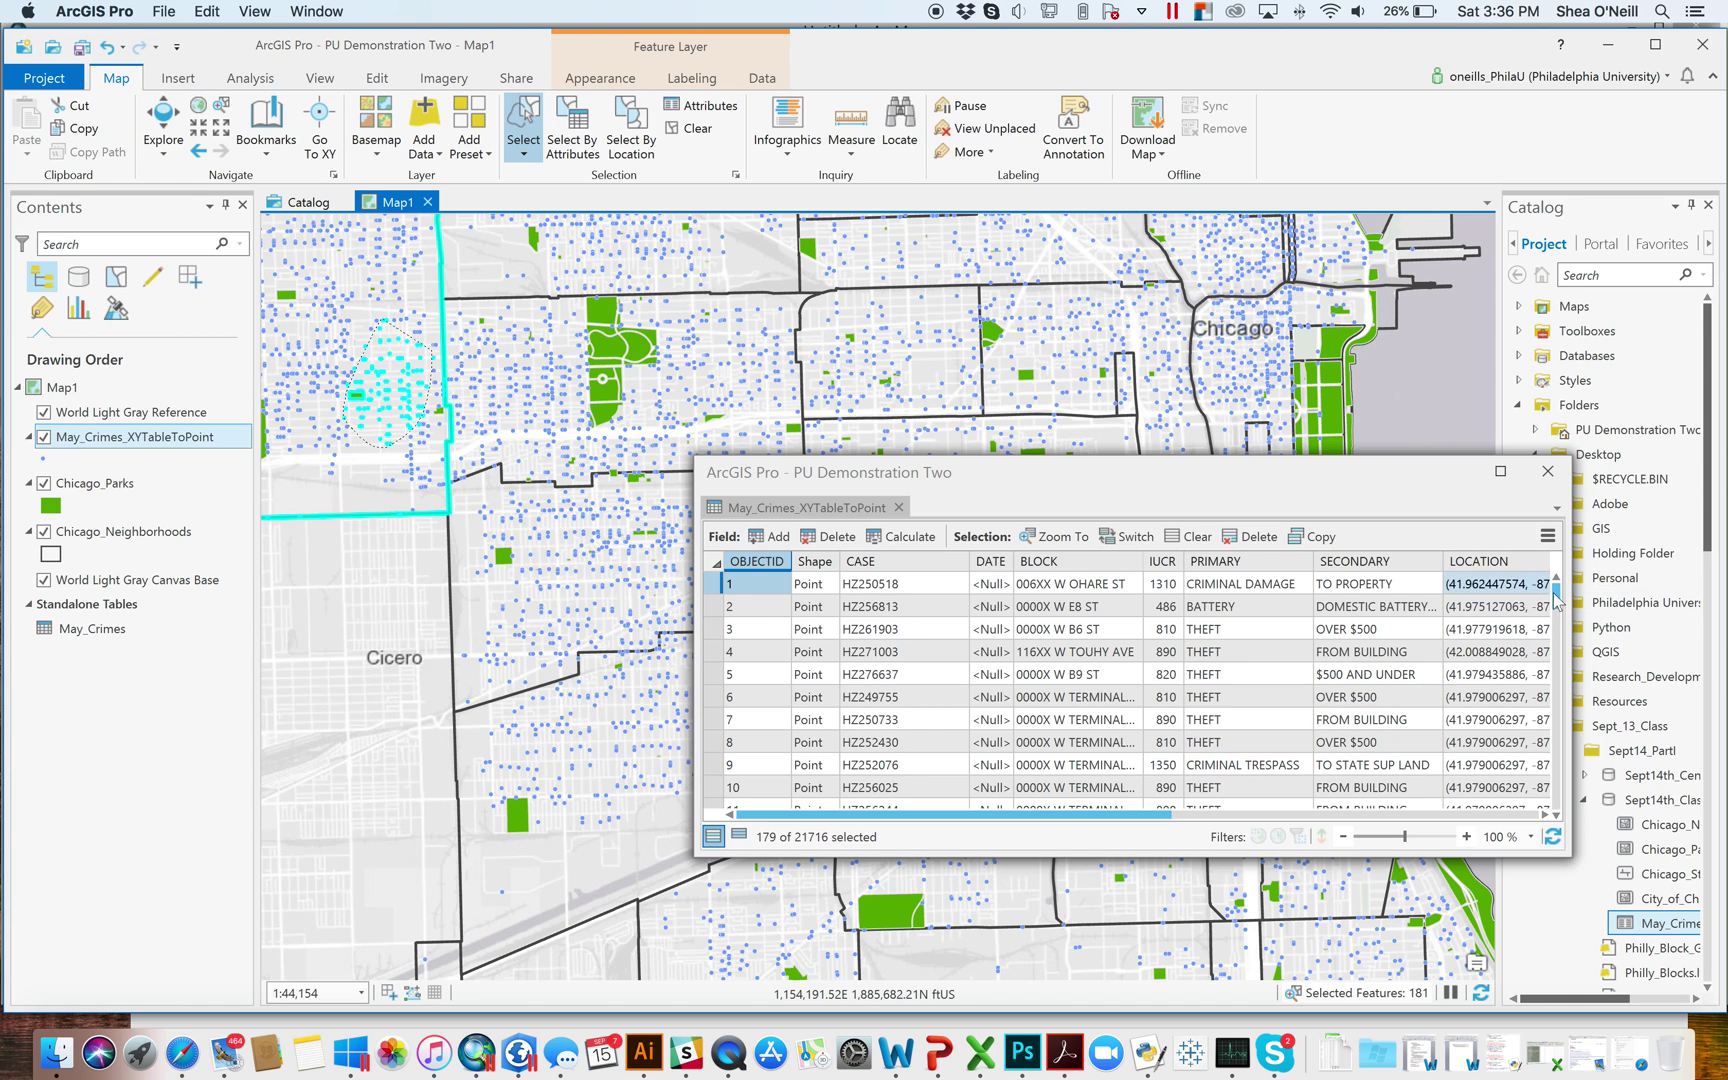
drag(1558, 603, 1563, 630)
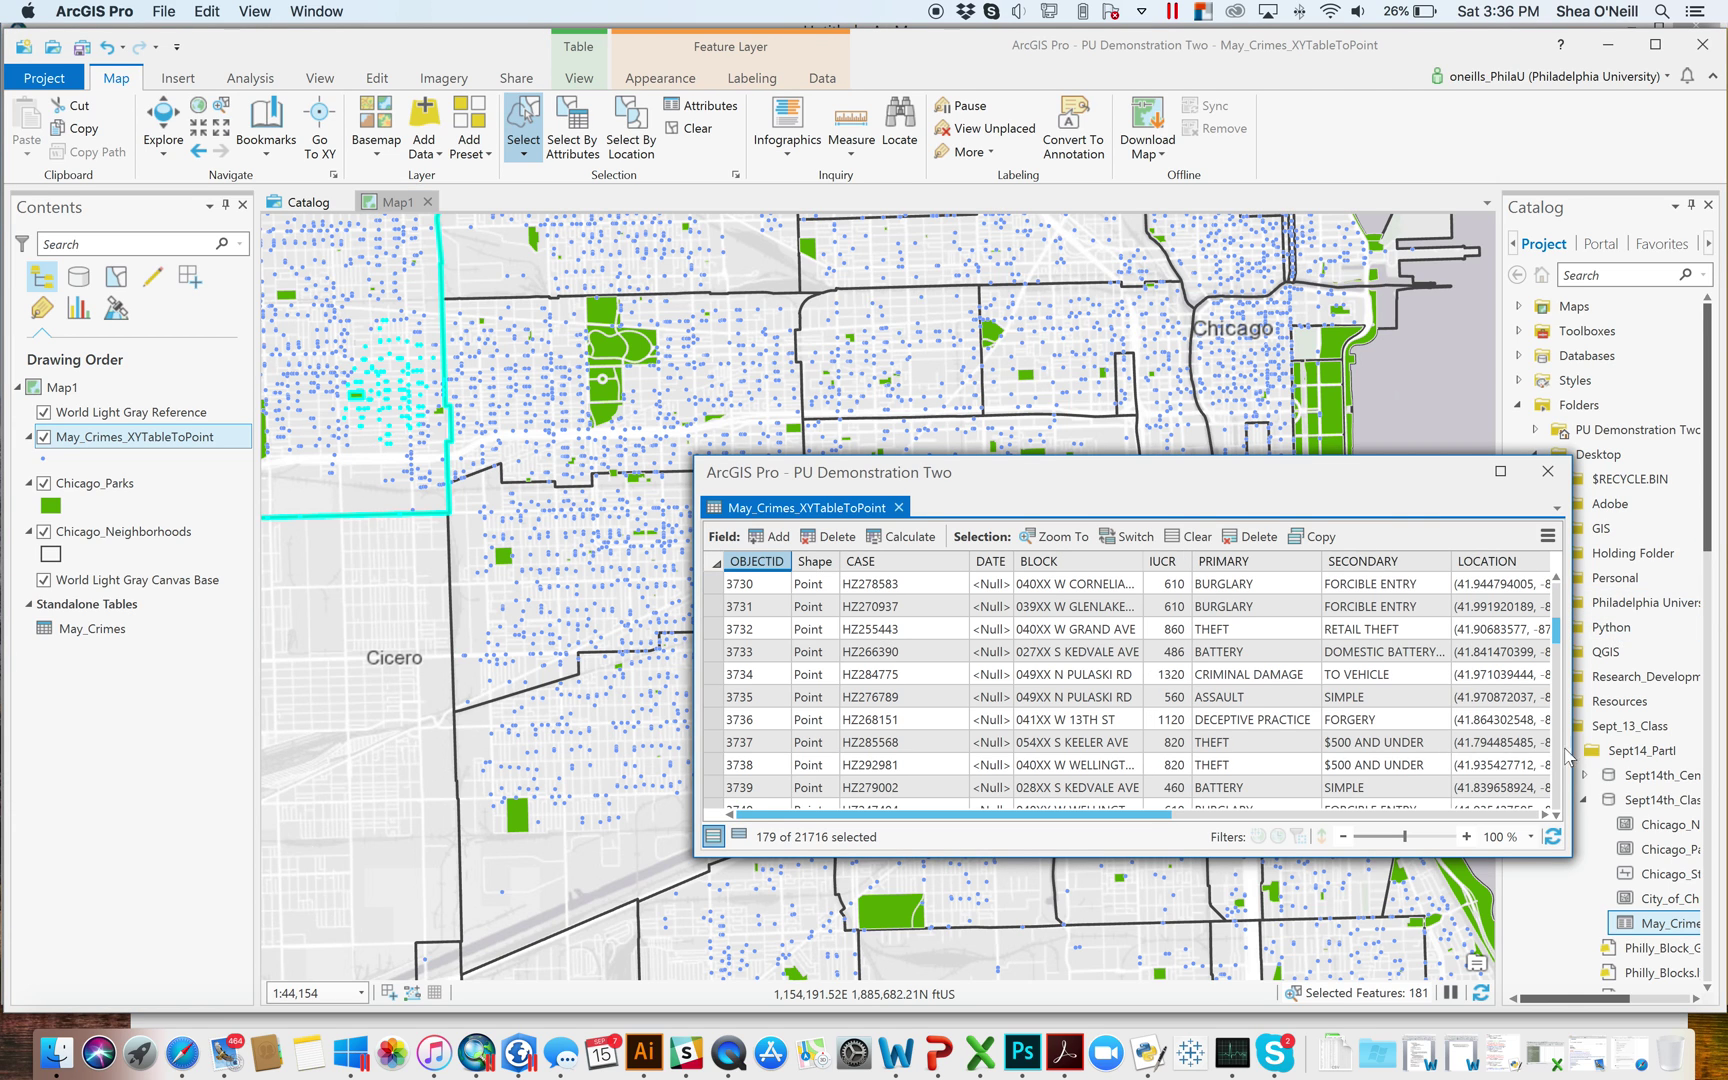
scroll(957, 680, down, 20)
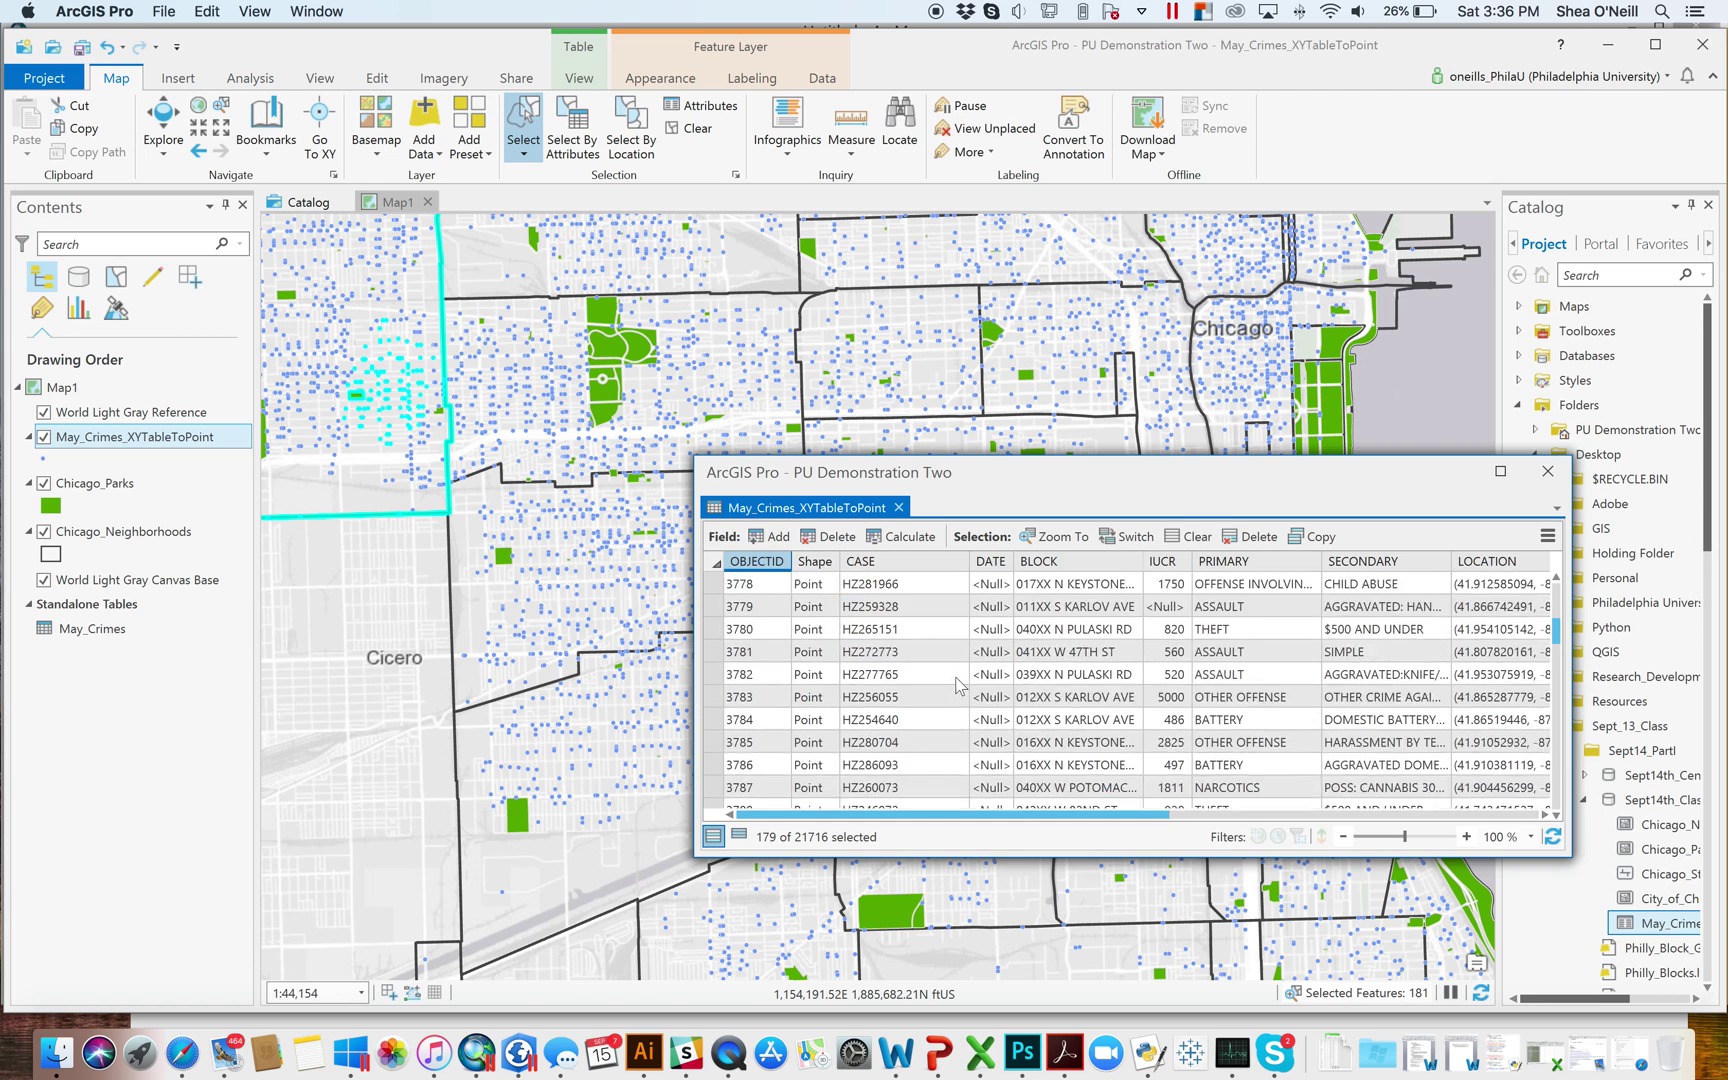
click(739, 836)
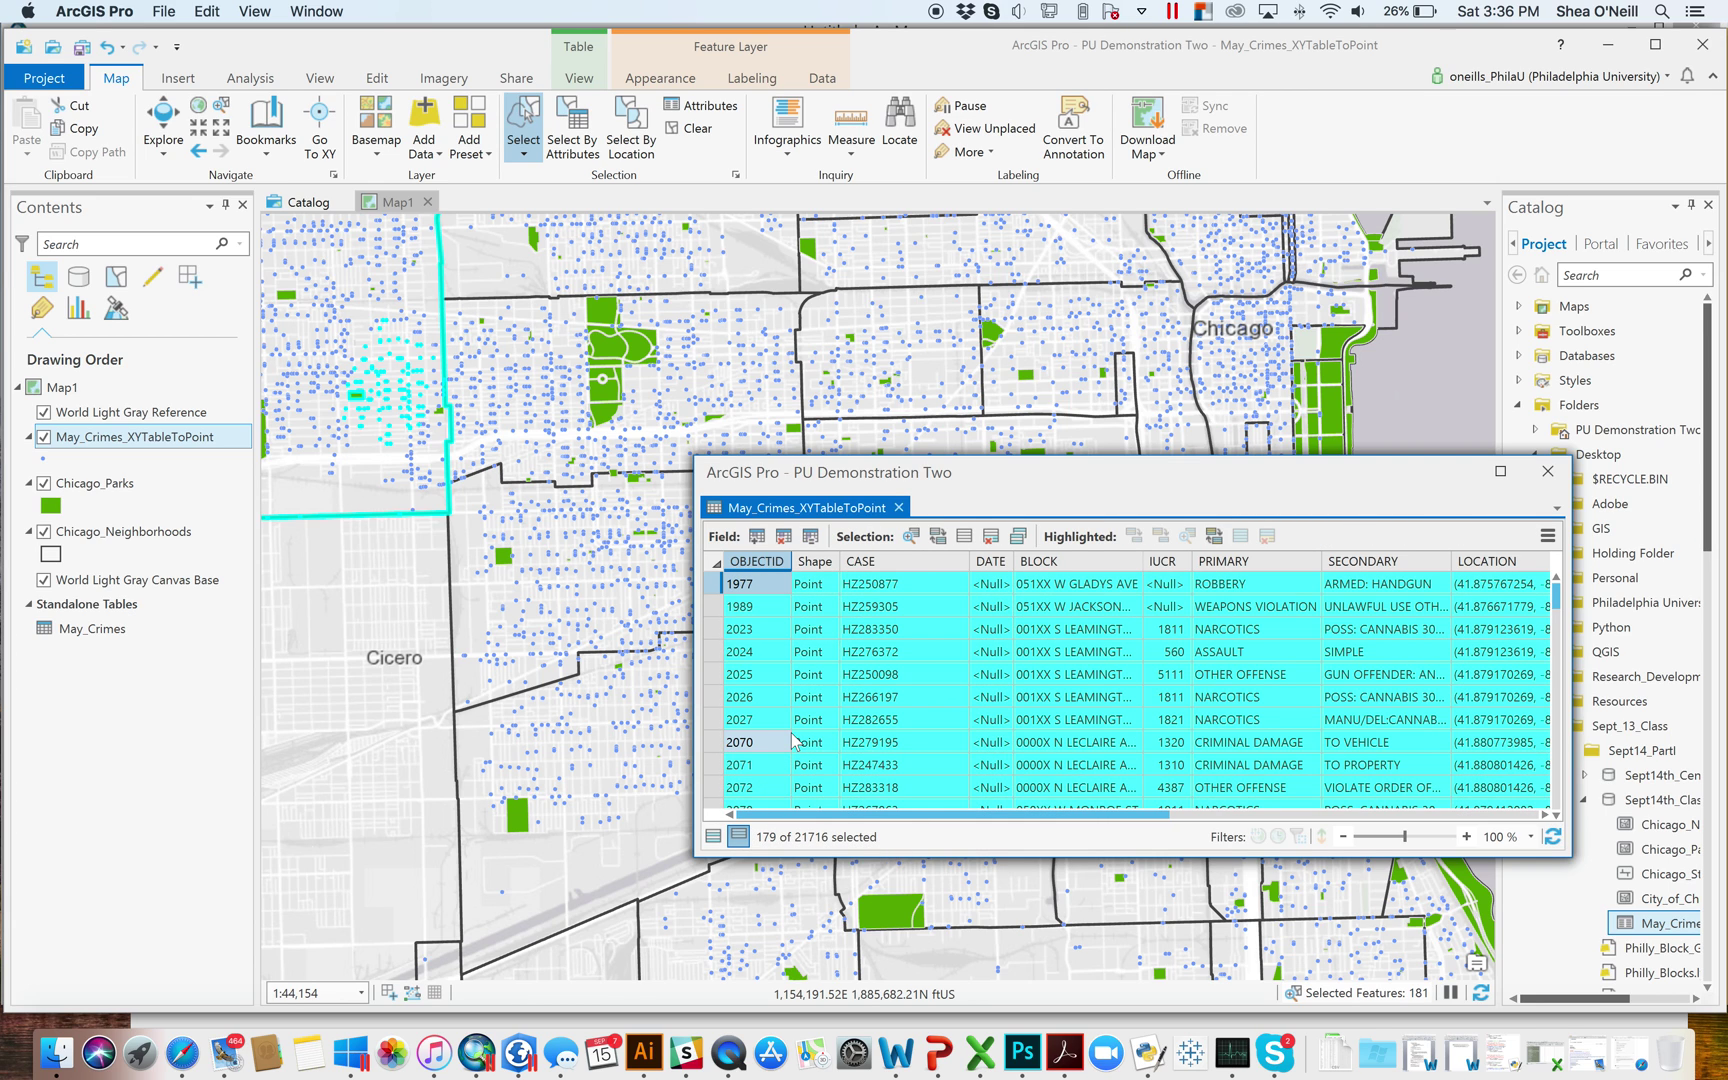
Step: Zoom the map to the selected crimes, and switch the table's selection to the other records and back again
click(910, 537)
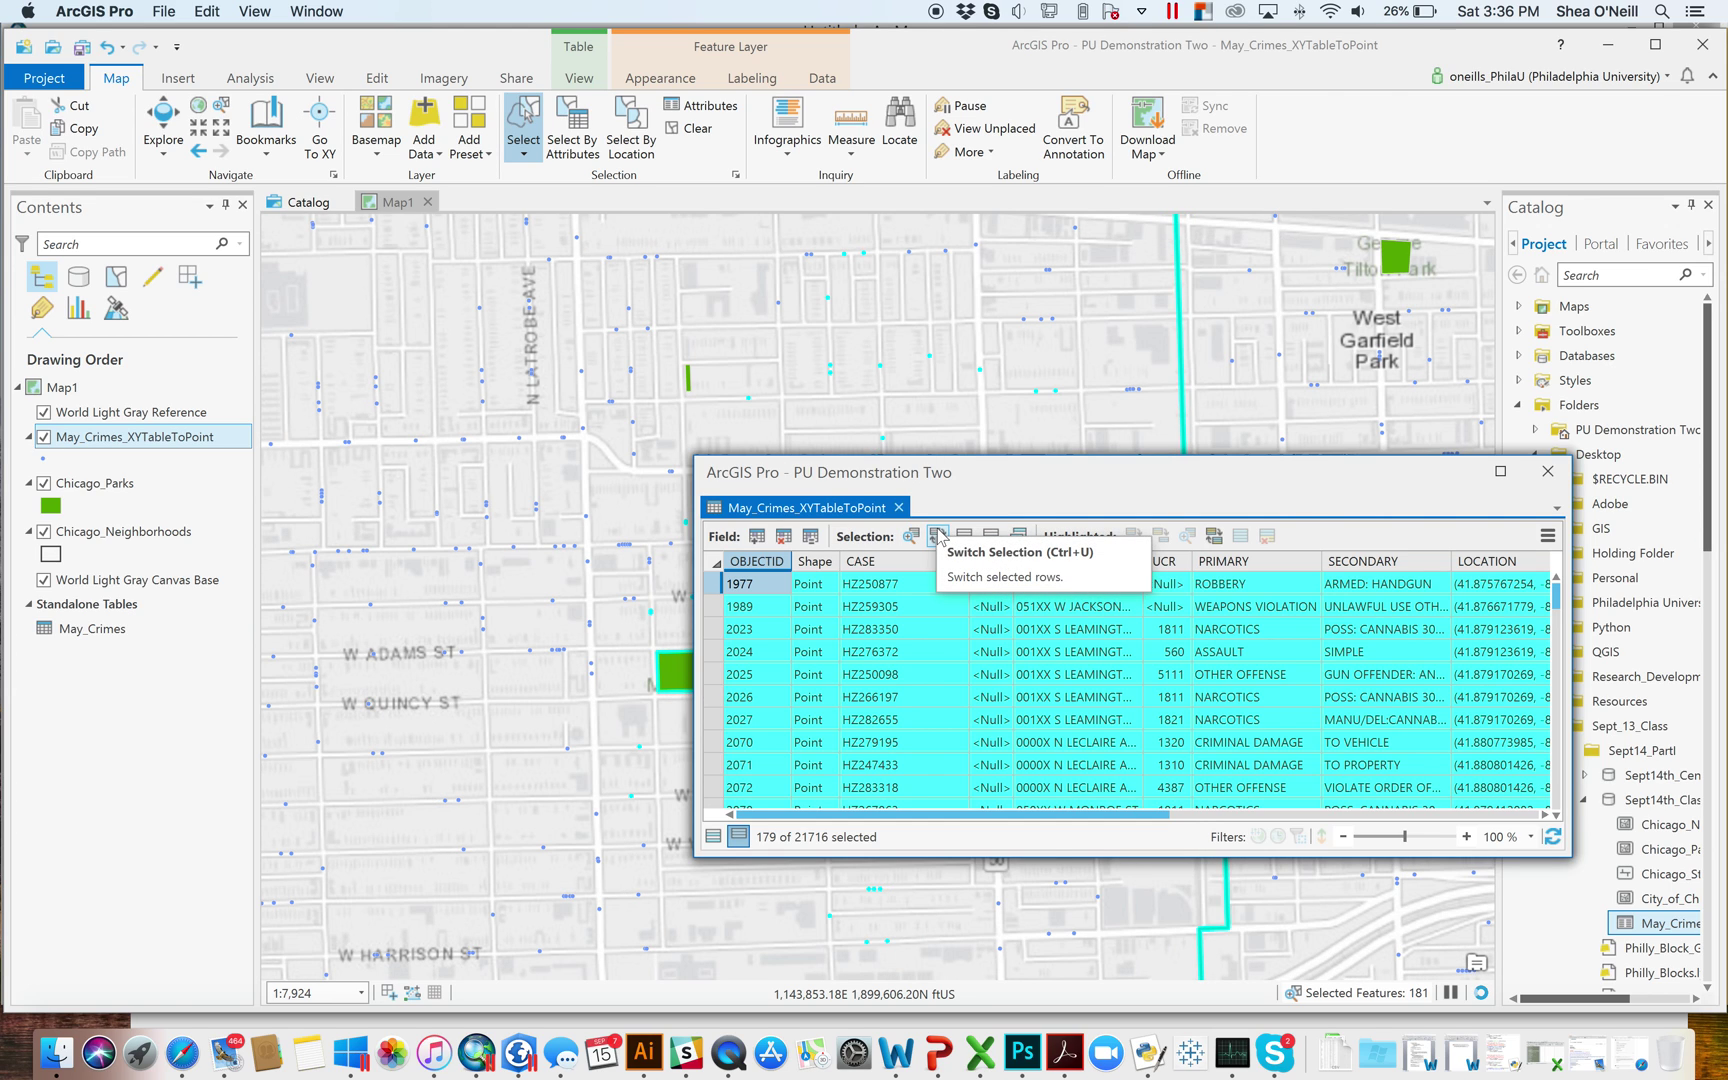
click(937, 537)
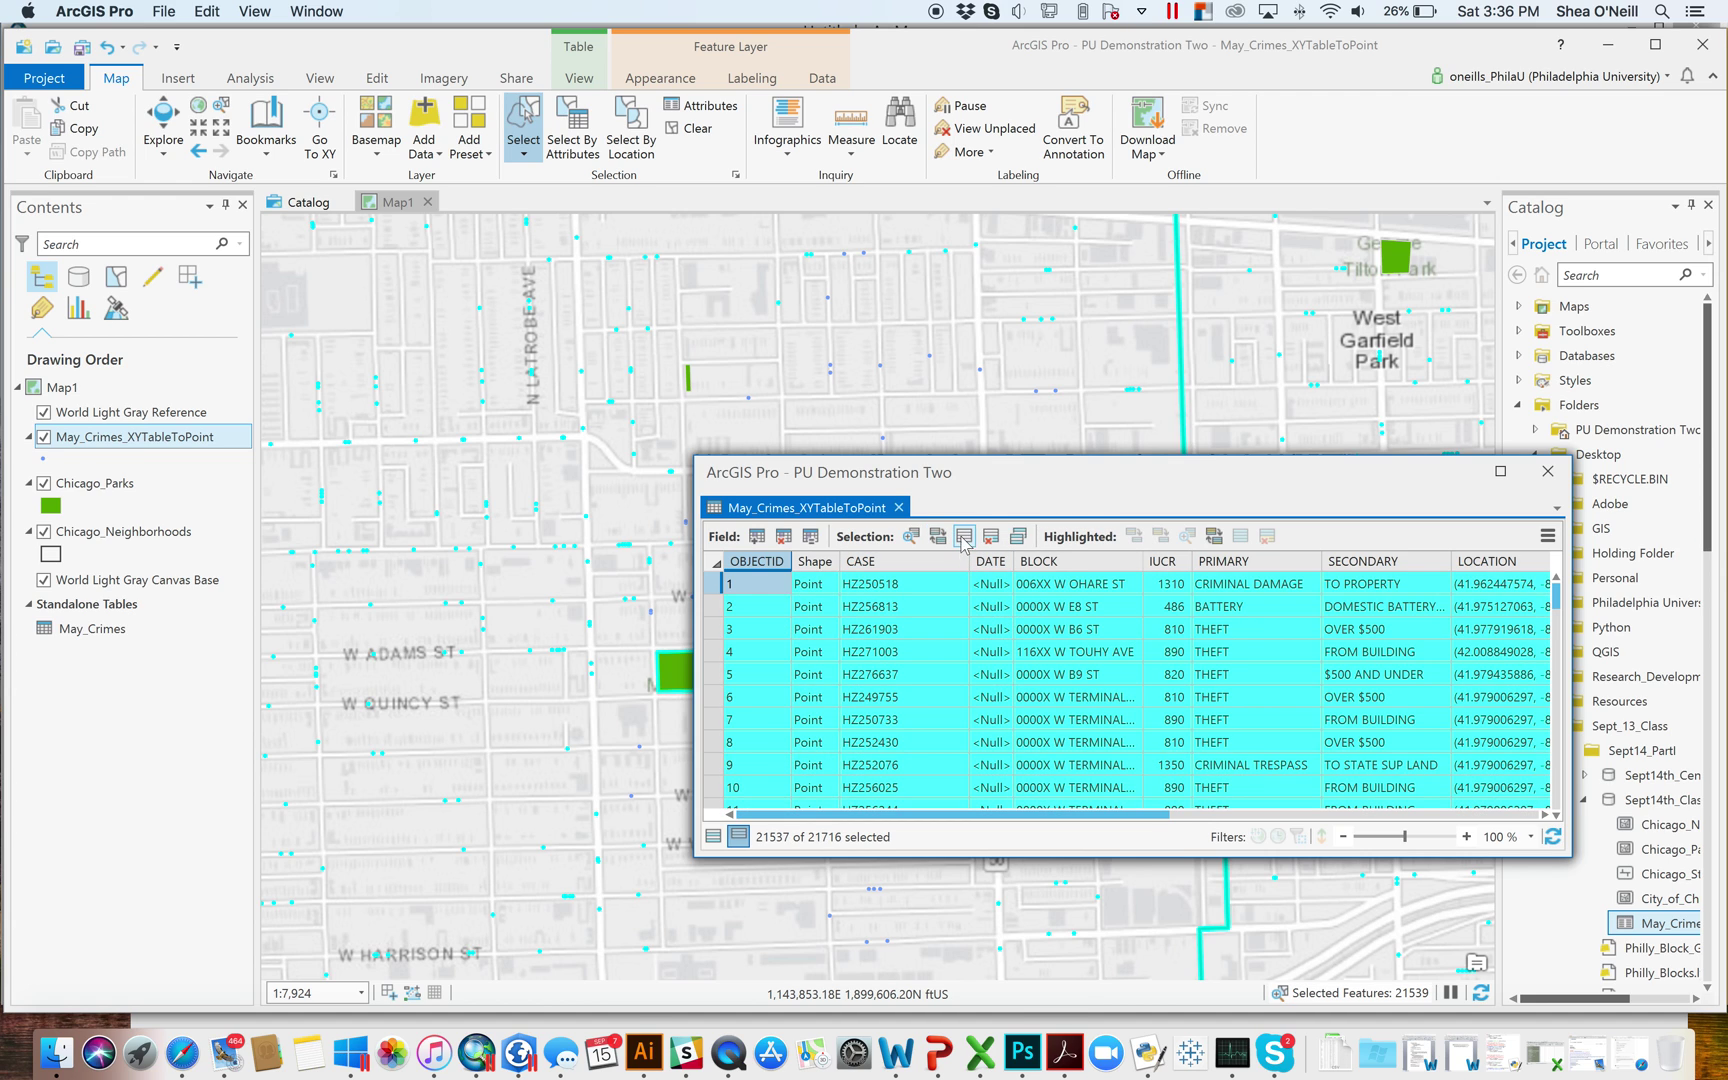
click(938, 537)
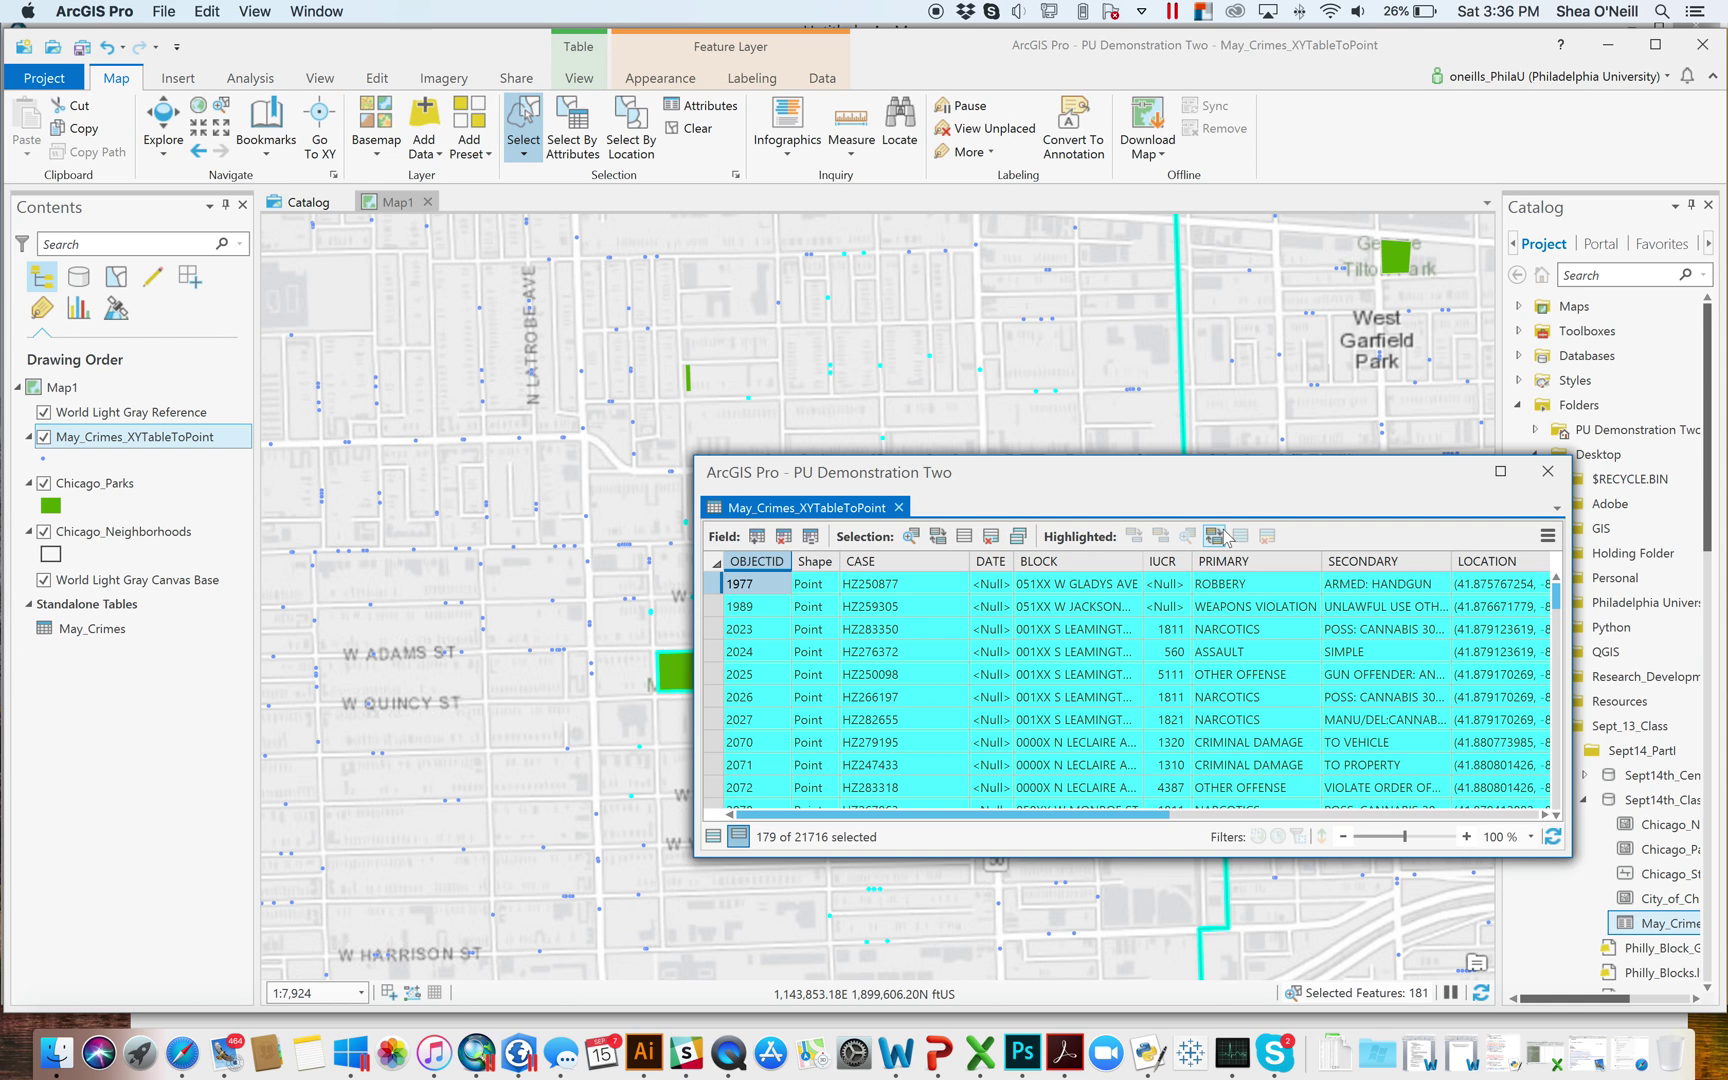
Step: Highlight the records with OBJECTID 2024, 2025, 2027 and 2070 in the crimes table and remove them from the selection
drag(802, 476, 1145, 370)
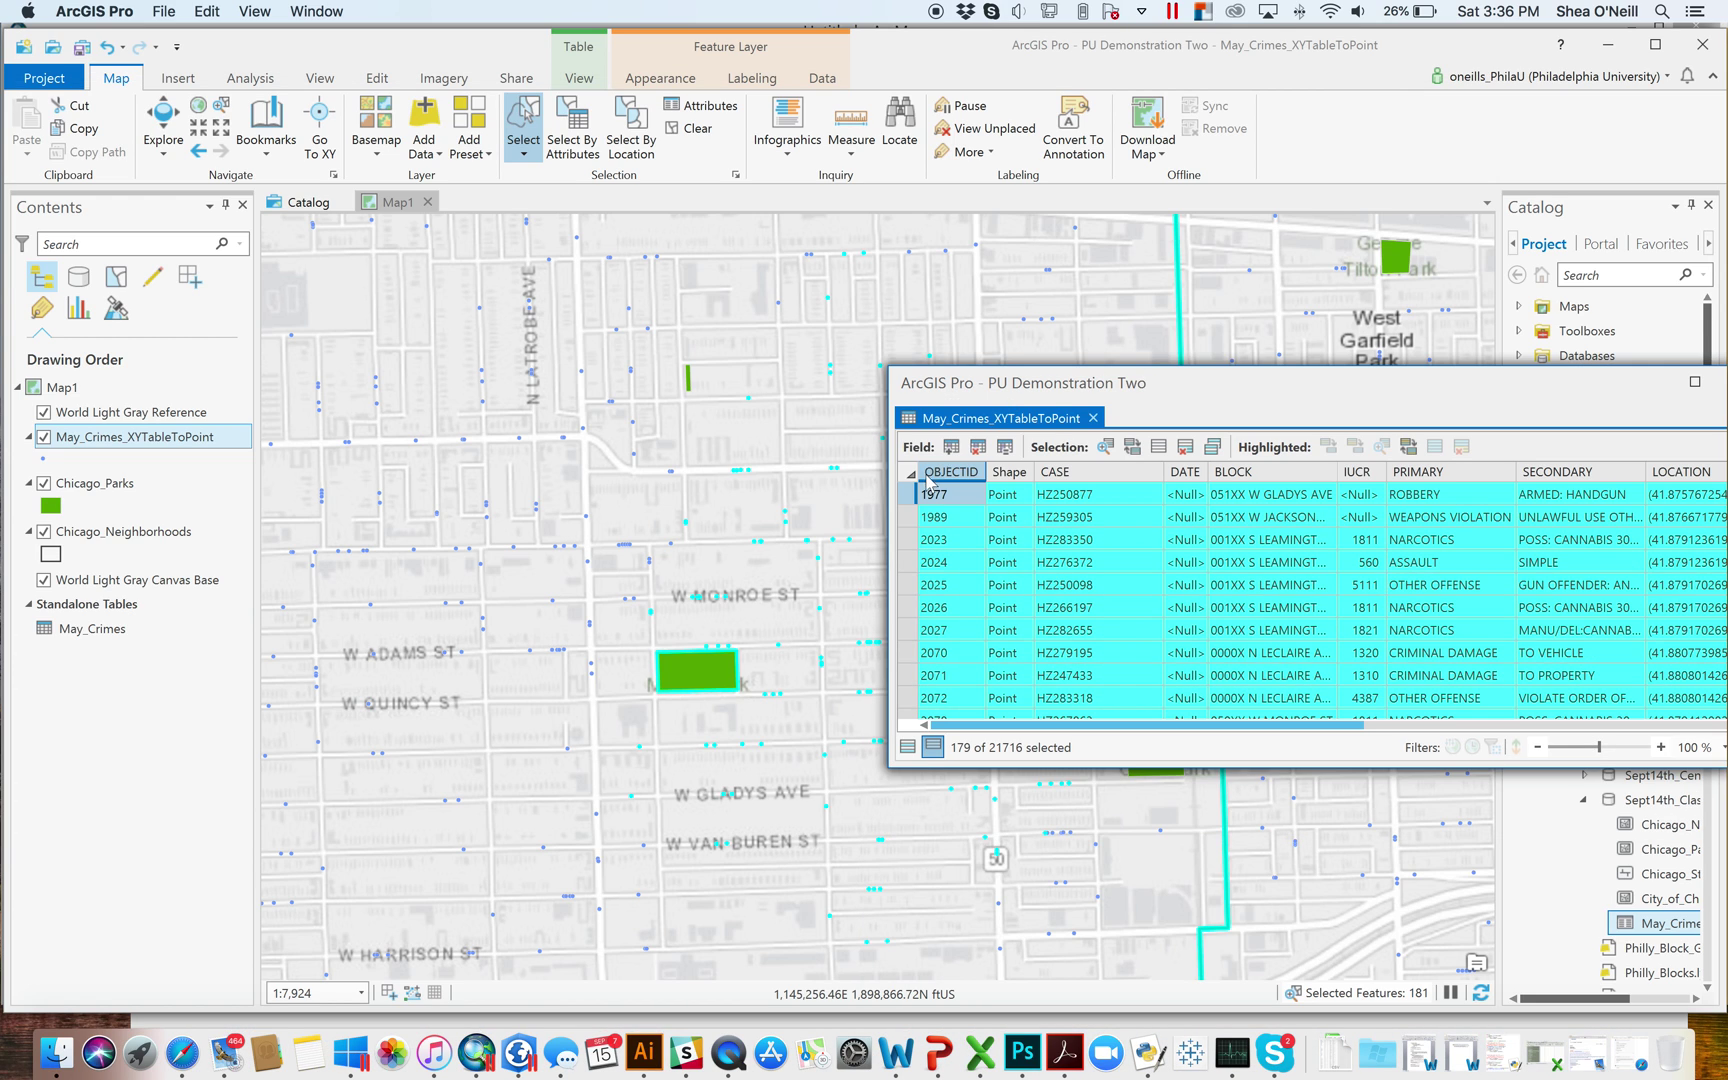
click(908, 494)
click(905, 516)
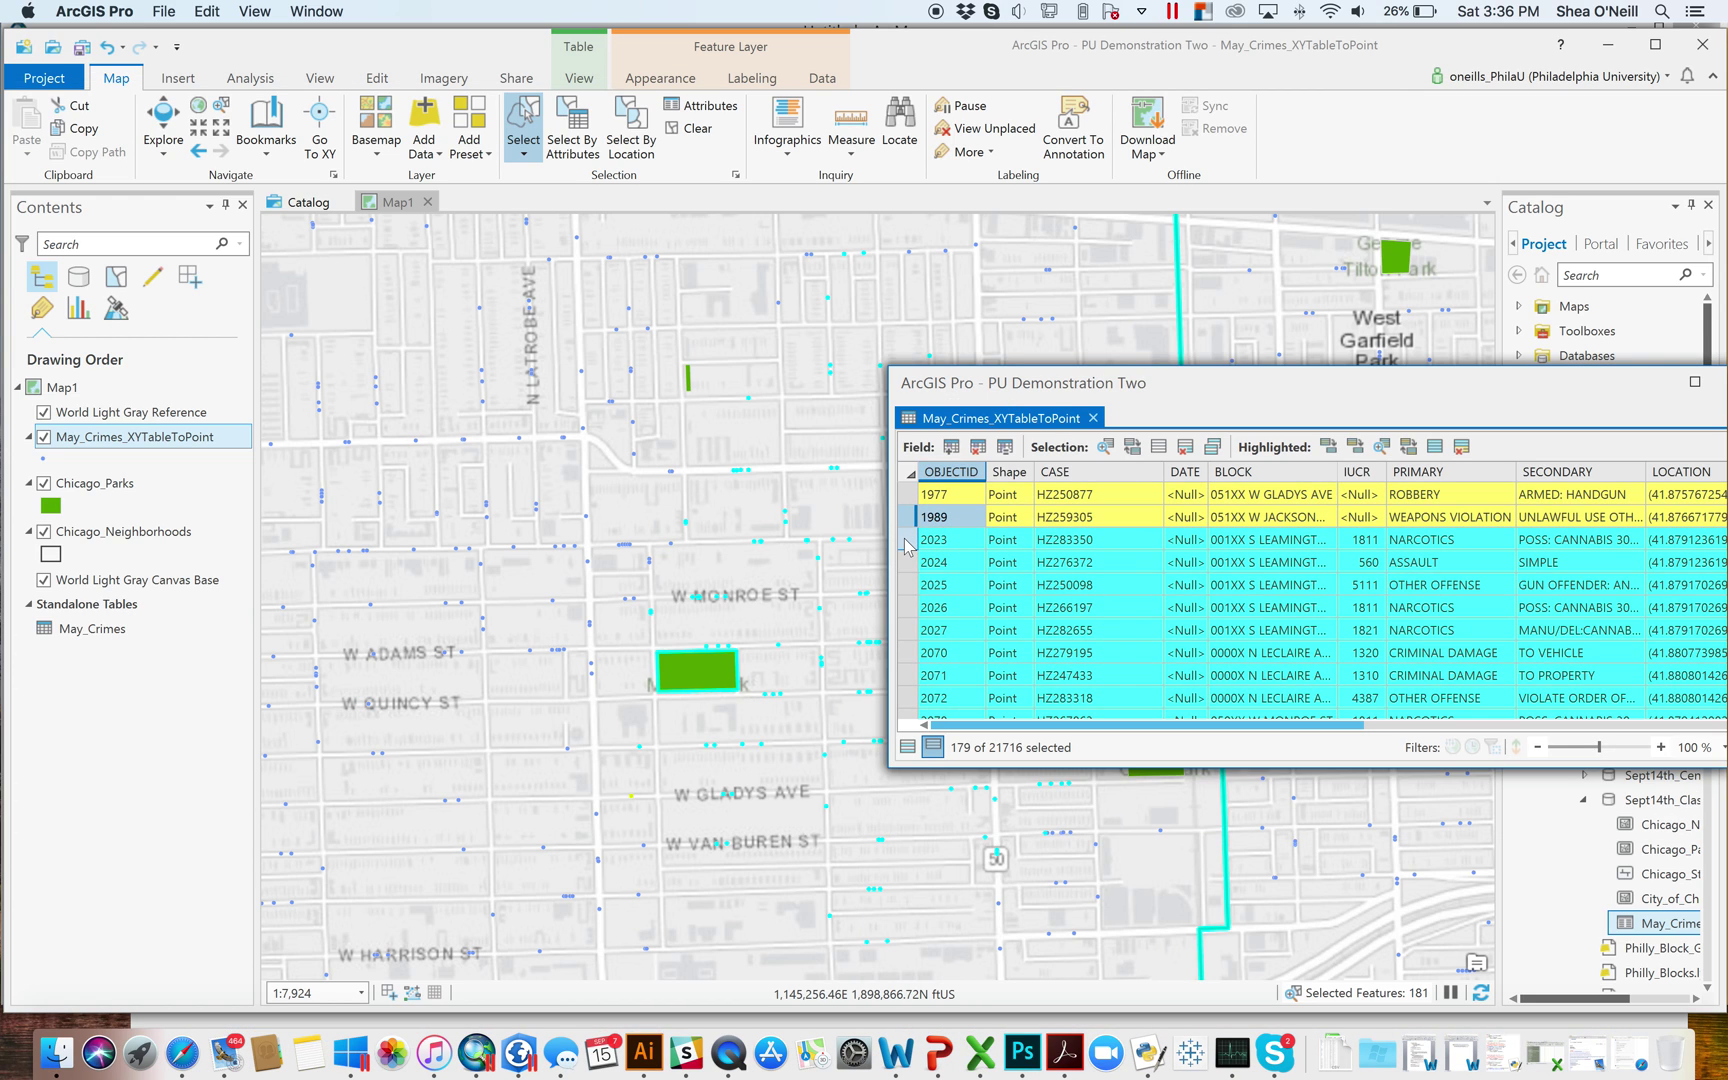
click(905, 539)
click(905, 561)
click(906, 585)
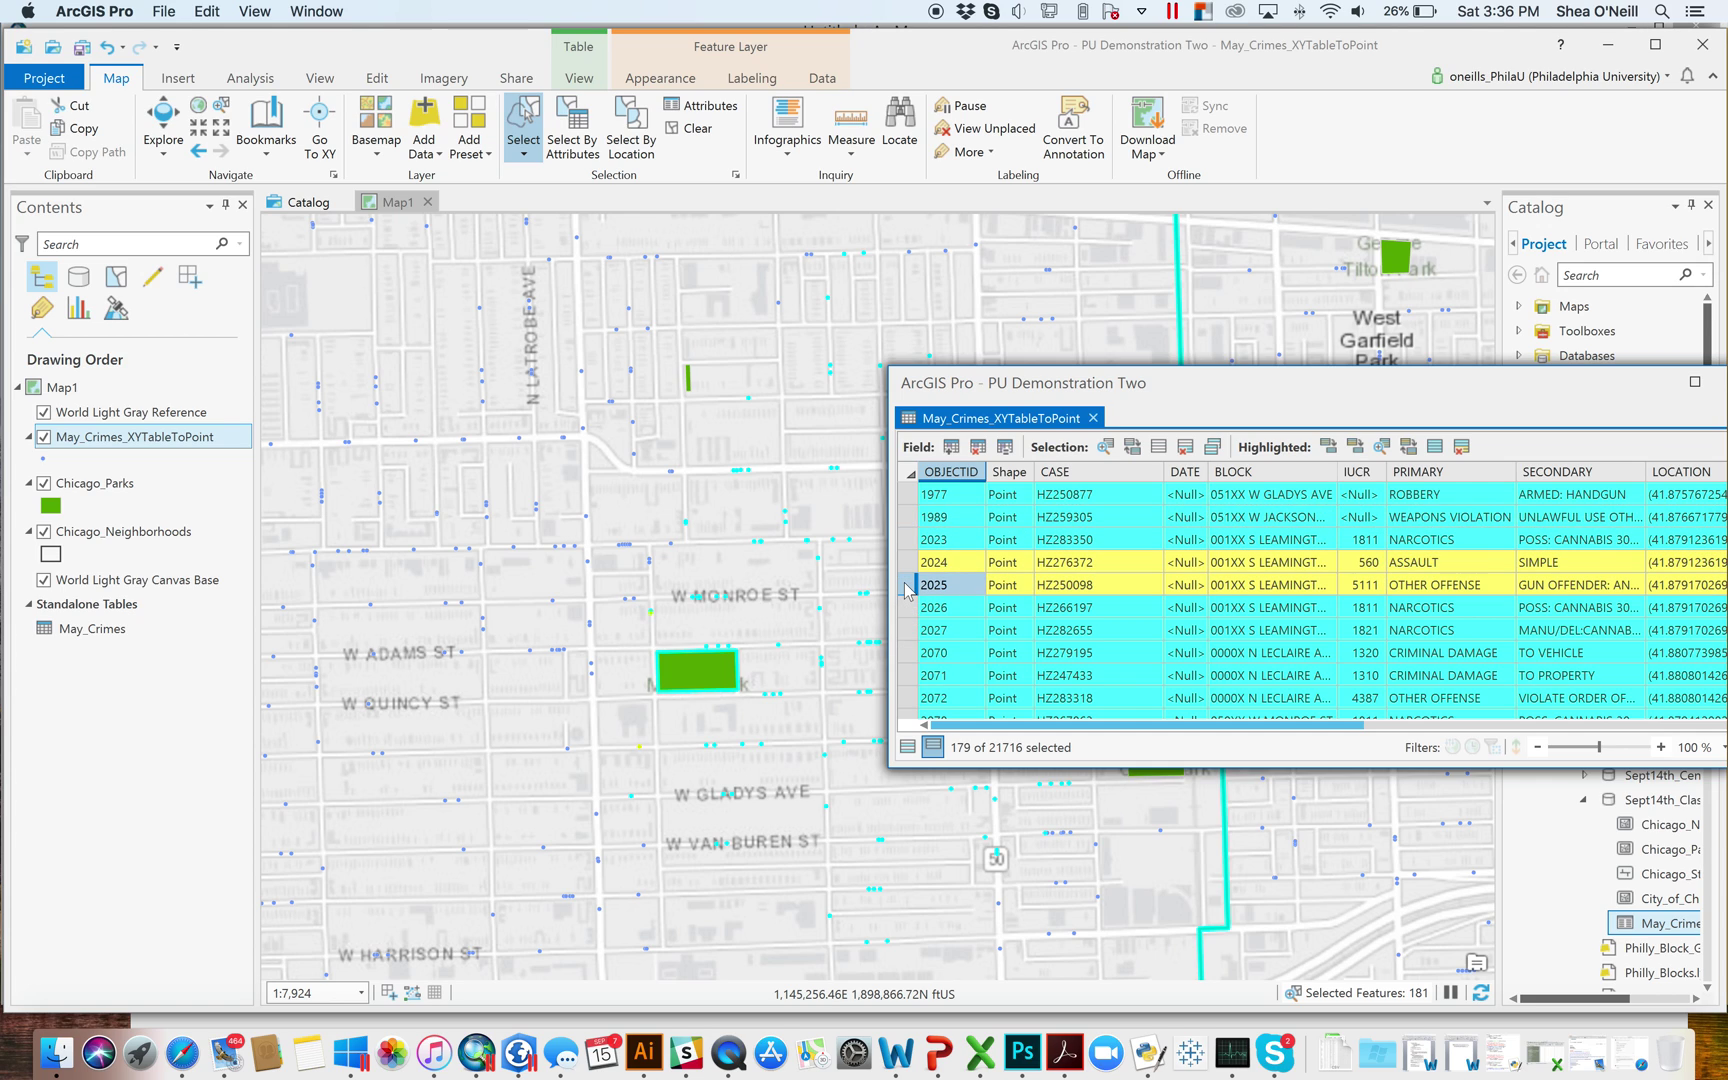
ctrl+click(906, 606)
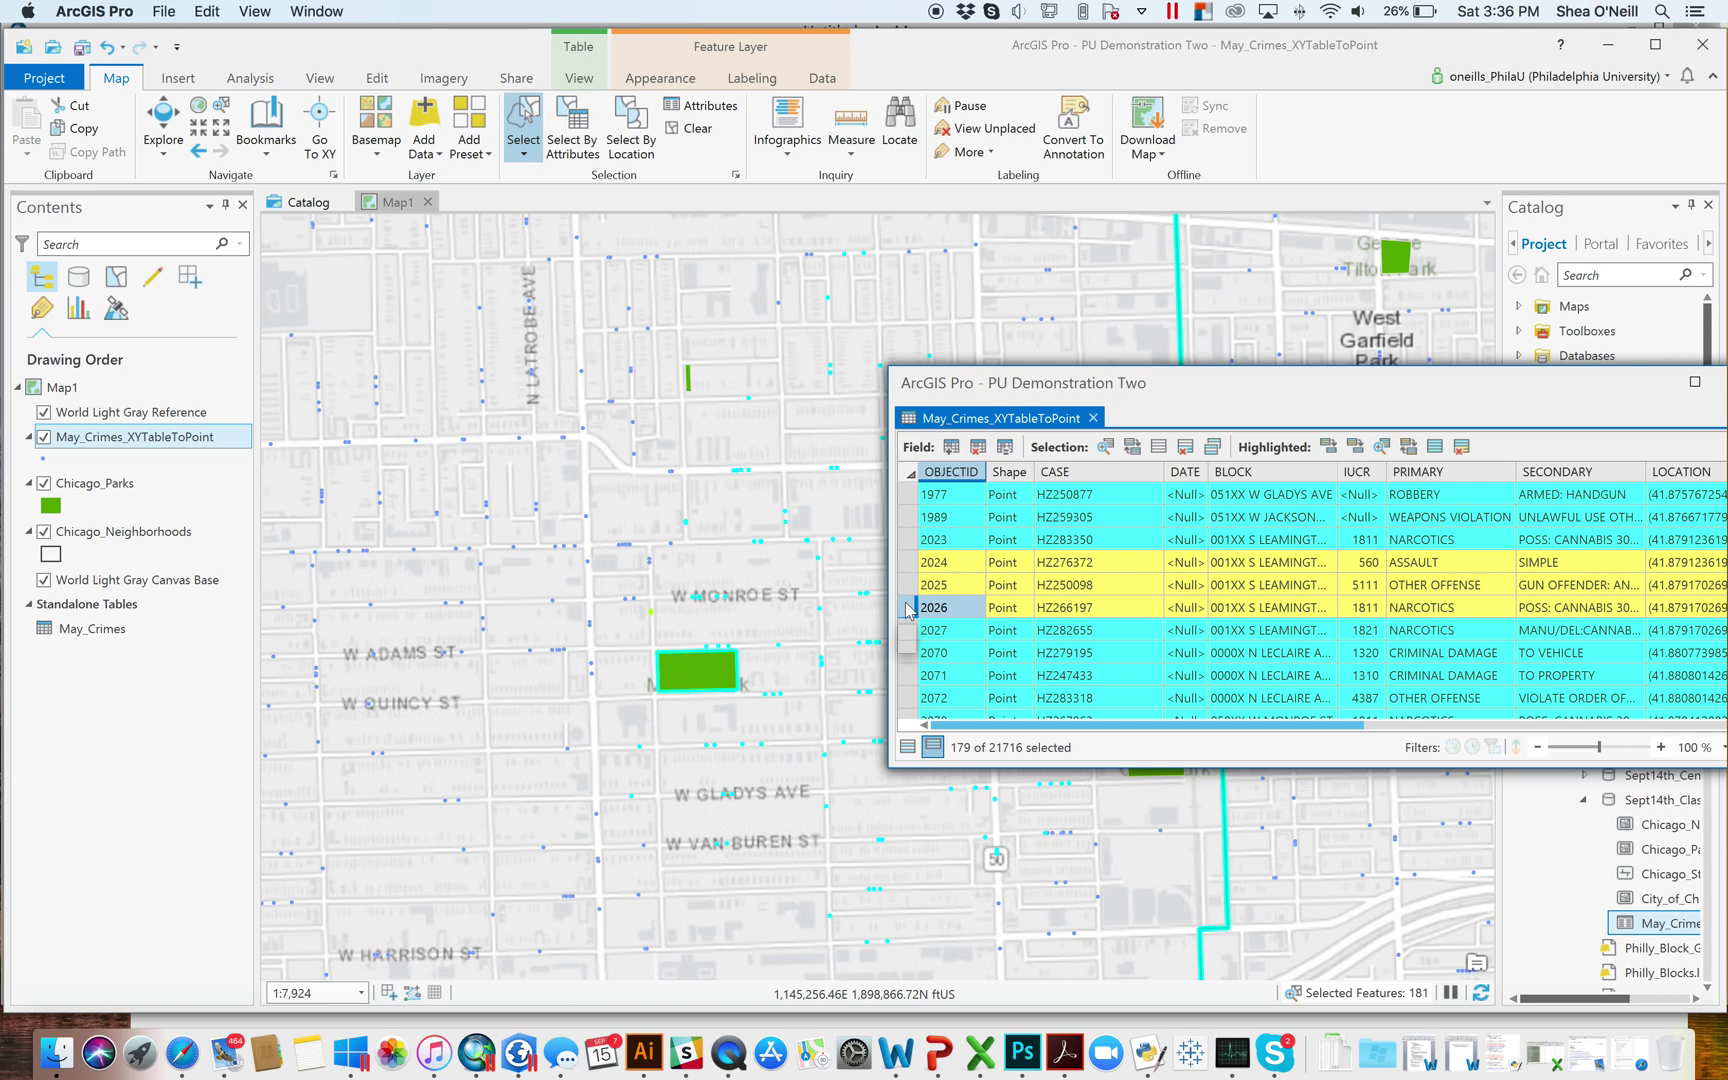
ctrl+click(907, 611)
ctrl+click(907, 630)
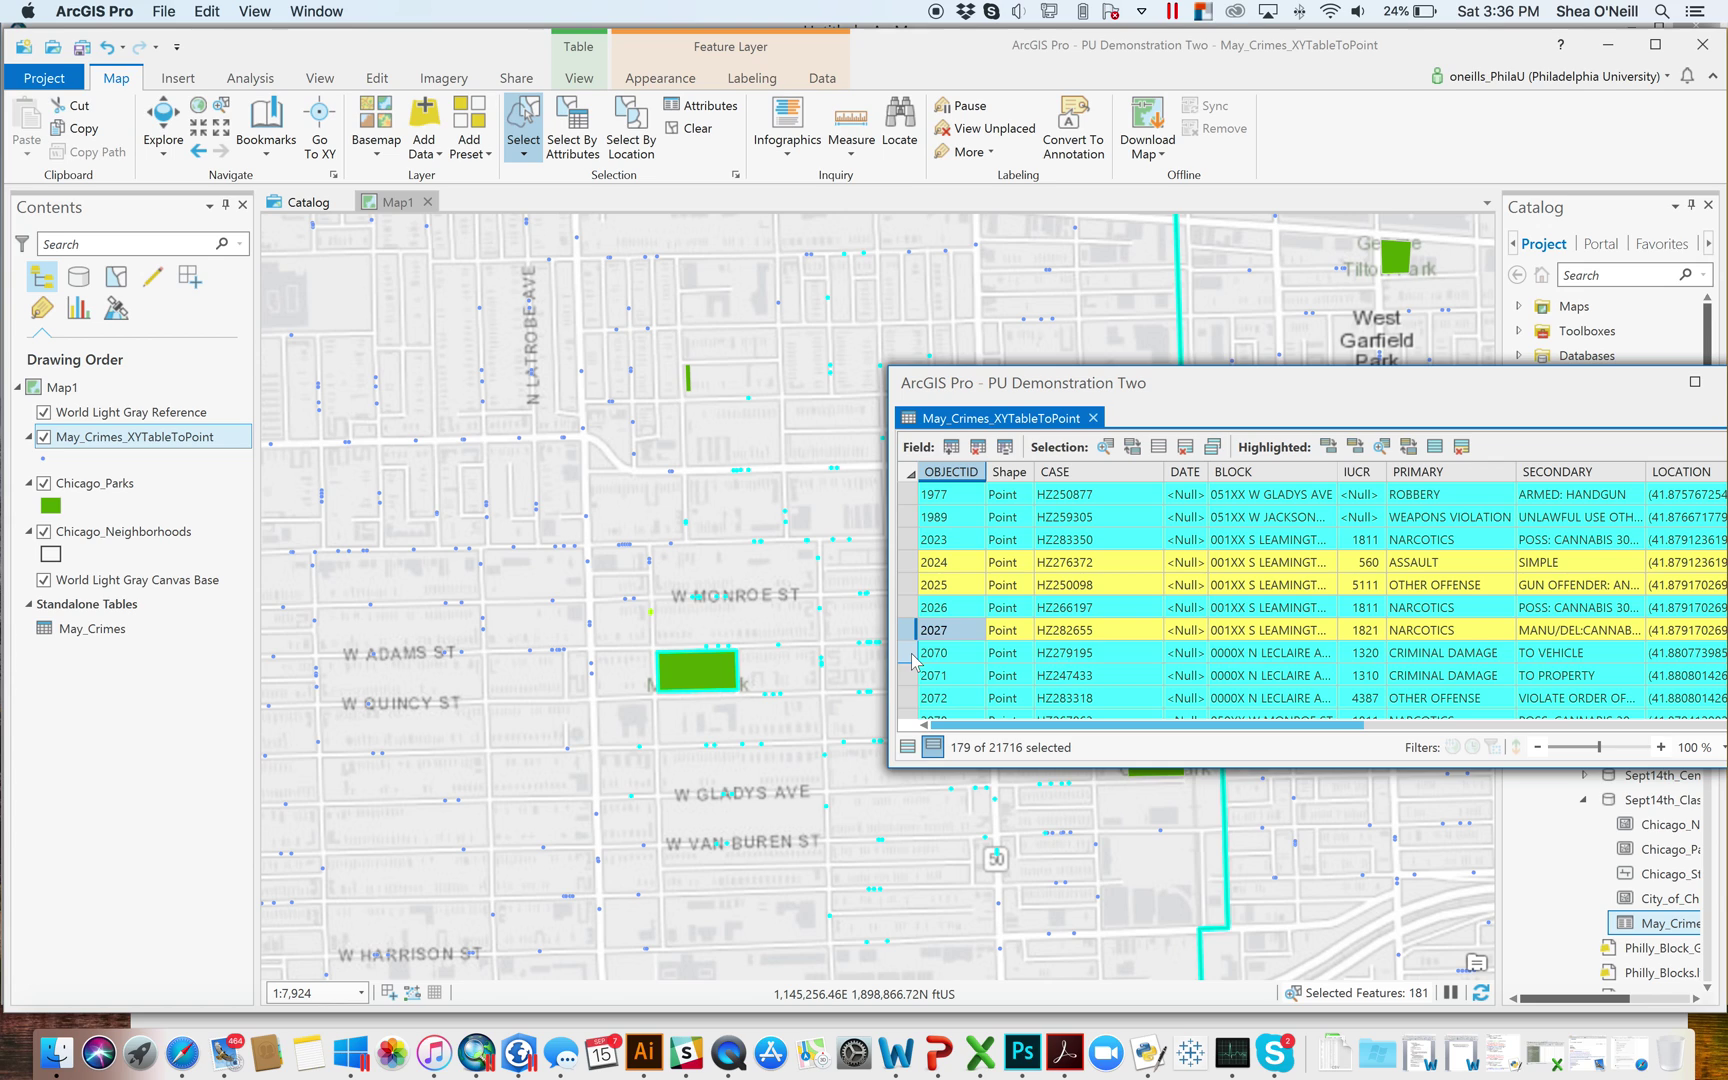
ctrl+click(906, 652)
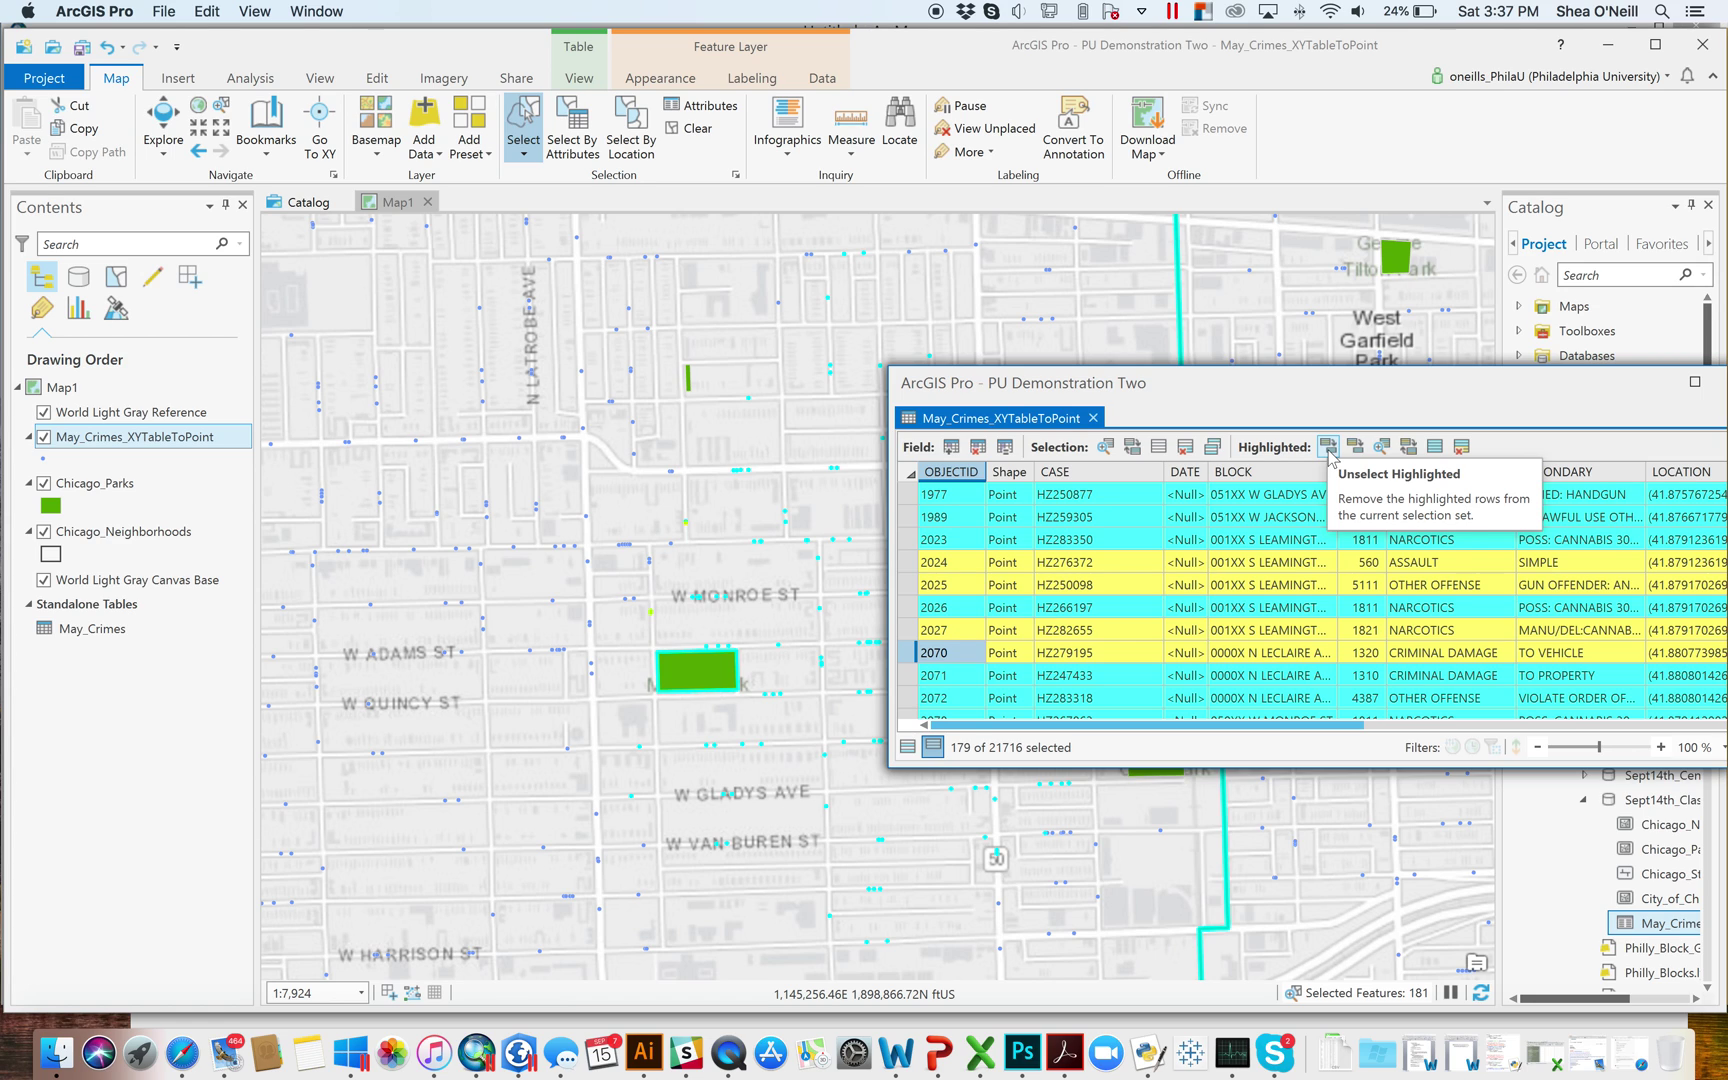
click(1328, 447)
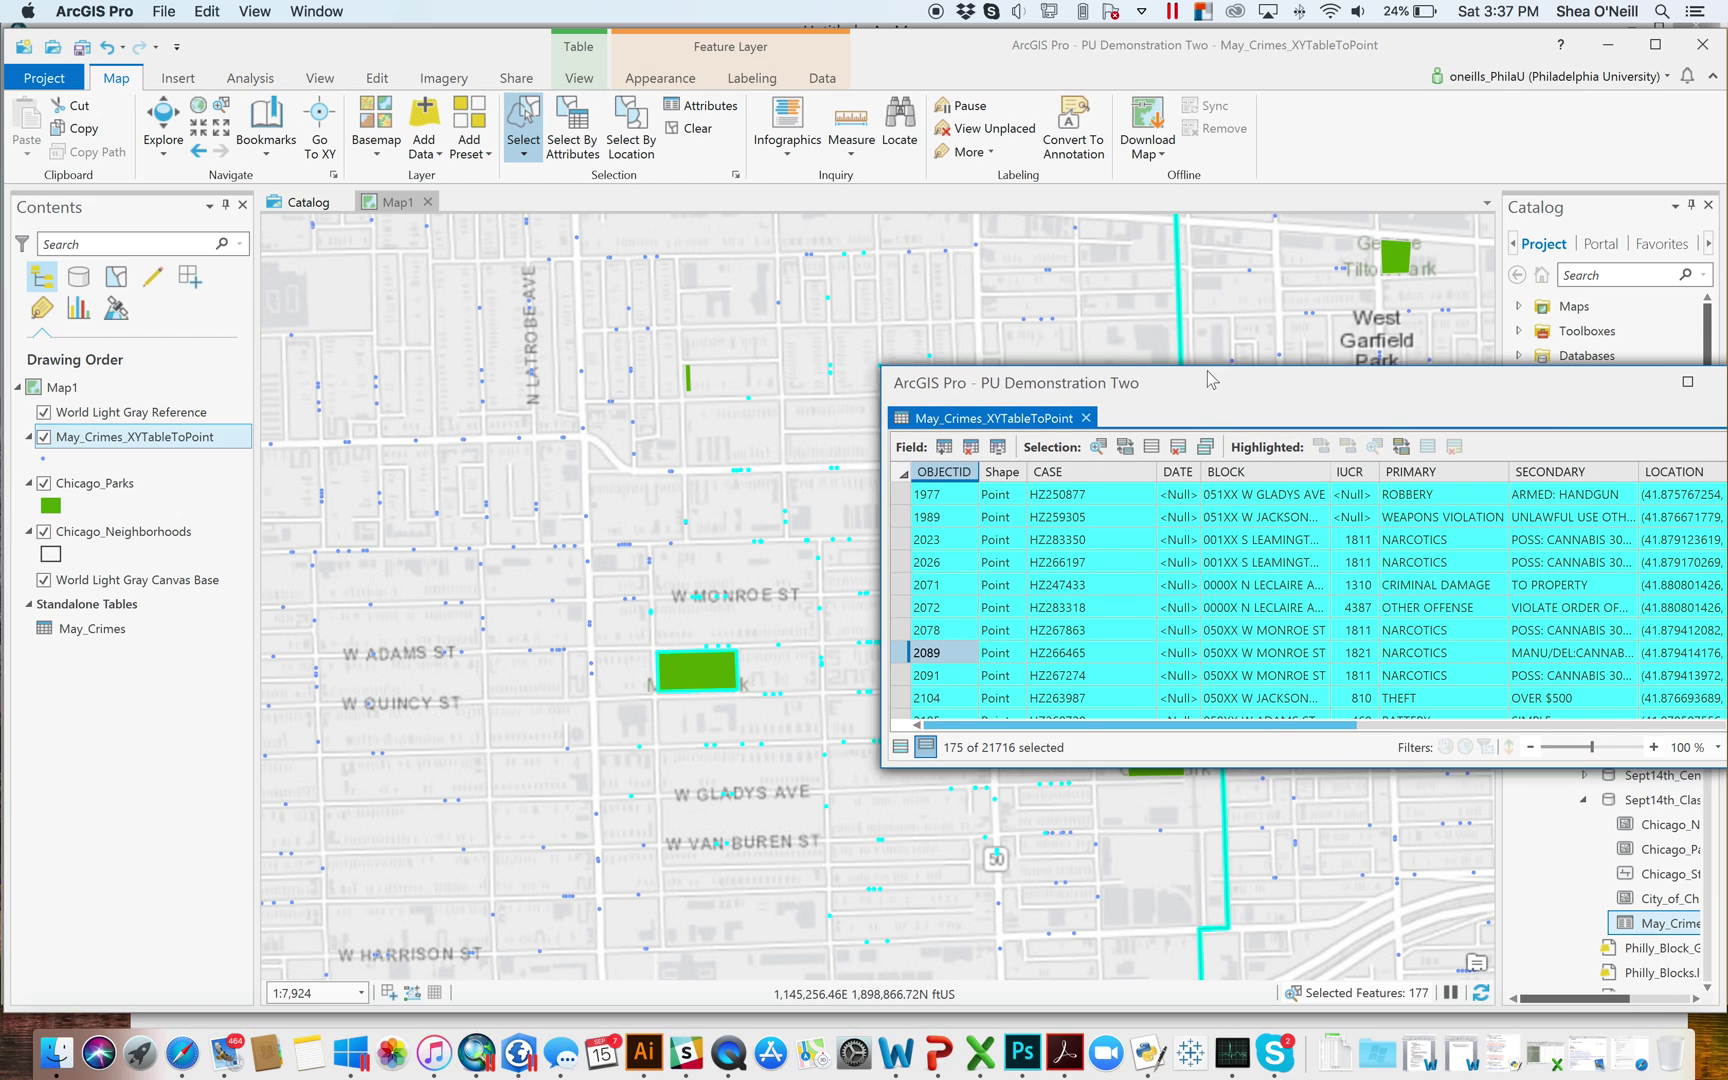
Step: Zoom the map out and examine all the fields of the selected crime records, from OBJECTID through LOCATION
drag(1258, 388, 1044, 331)
scroll(575, 513, down, 5)
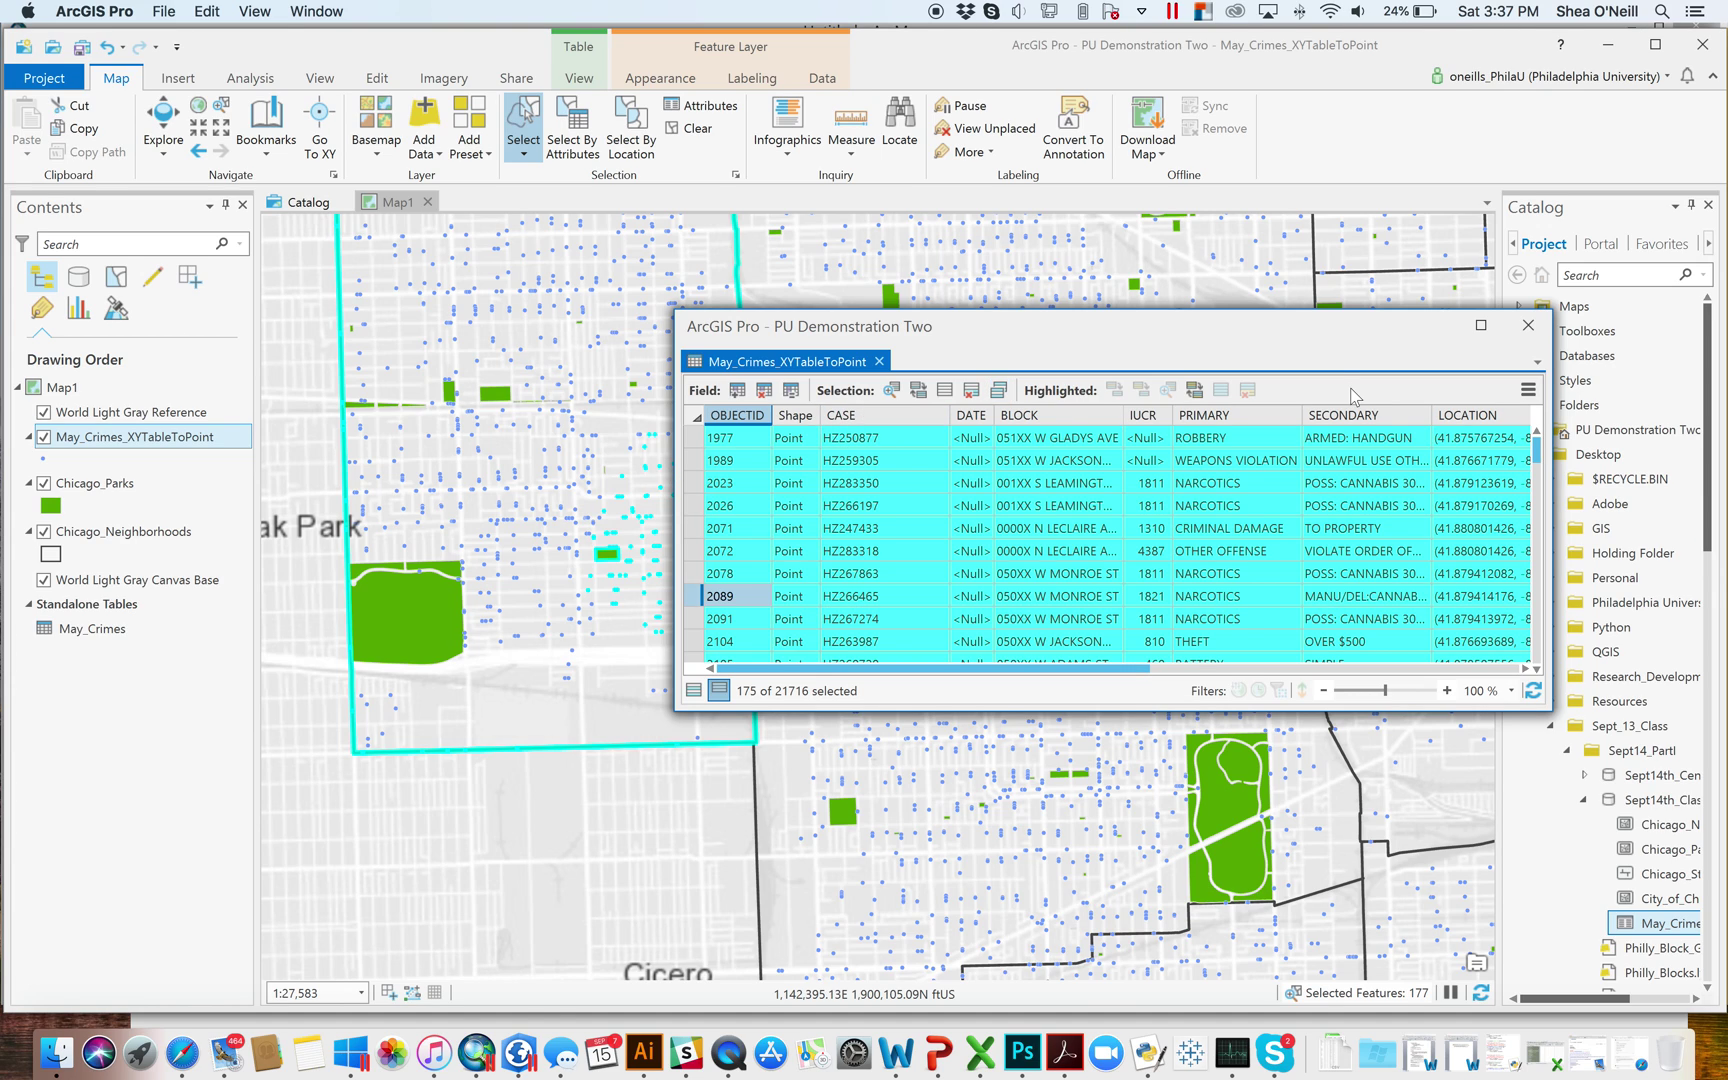
drag(1133, 678, 1499, 652)
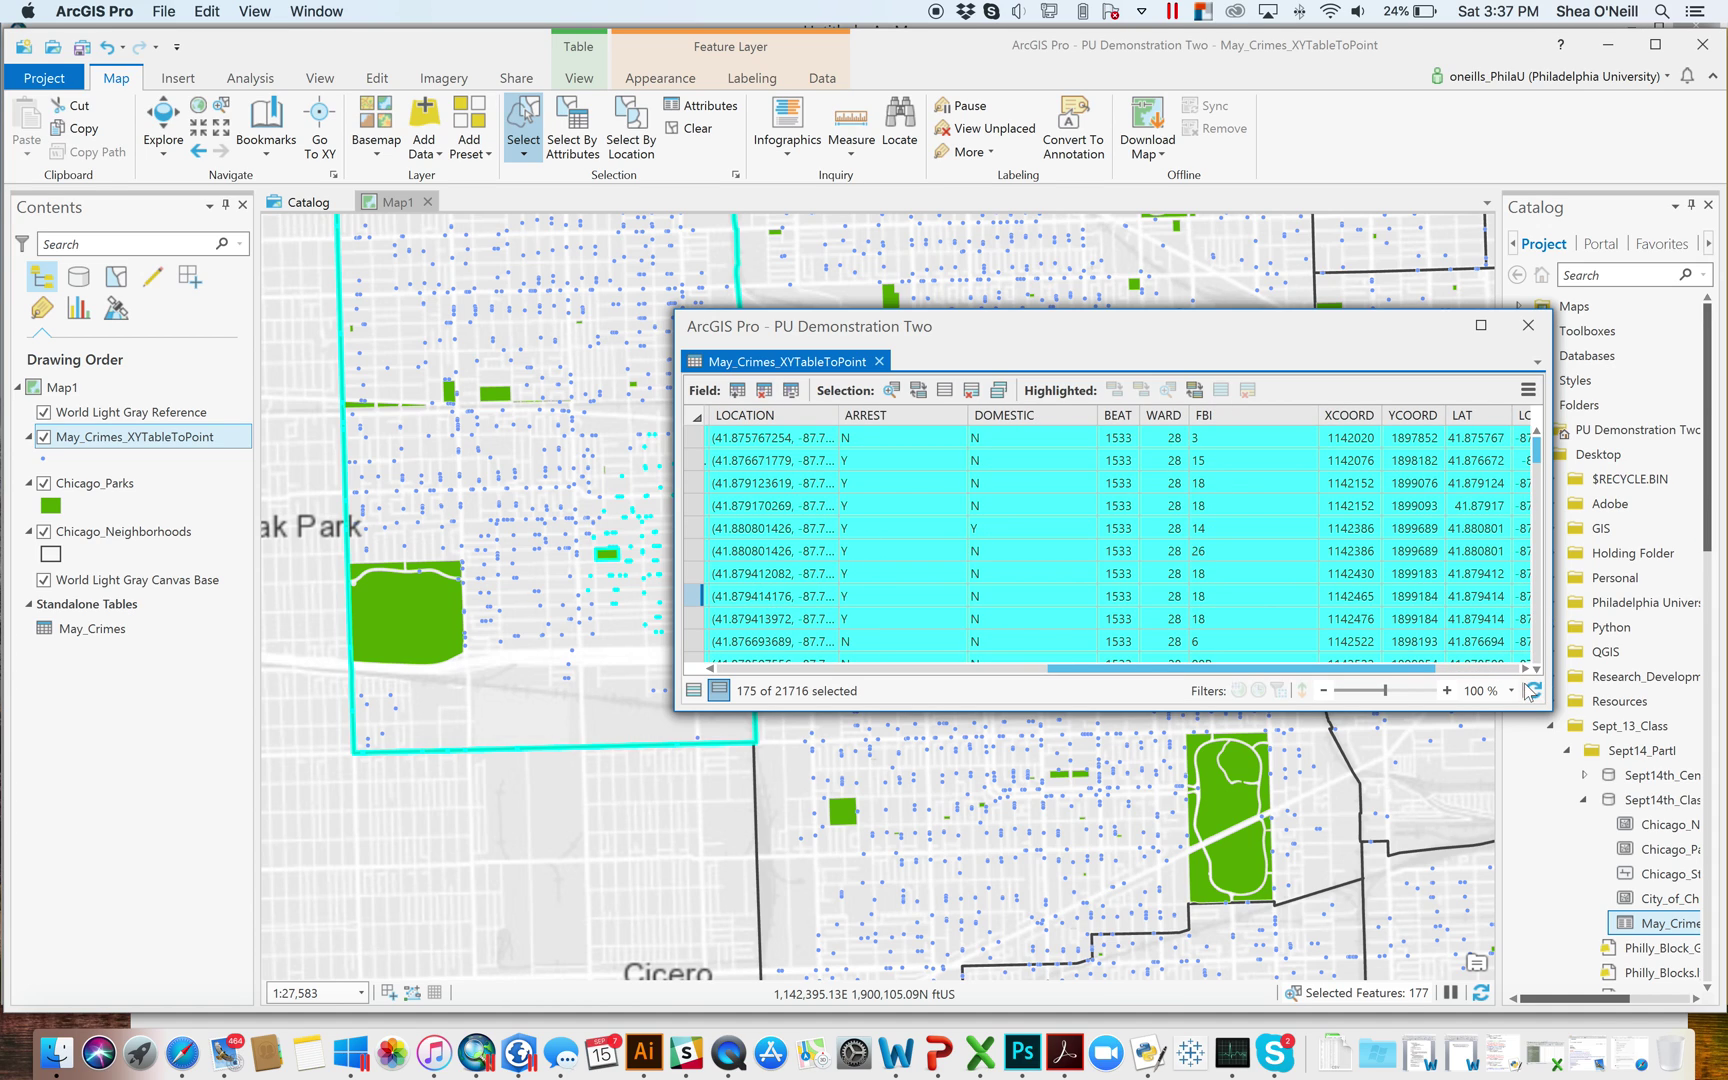
click(1528, 669)
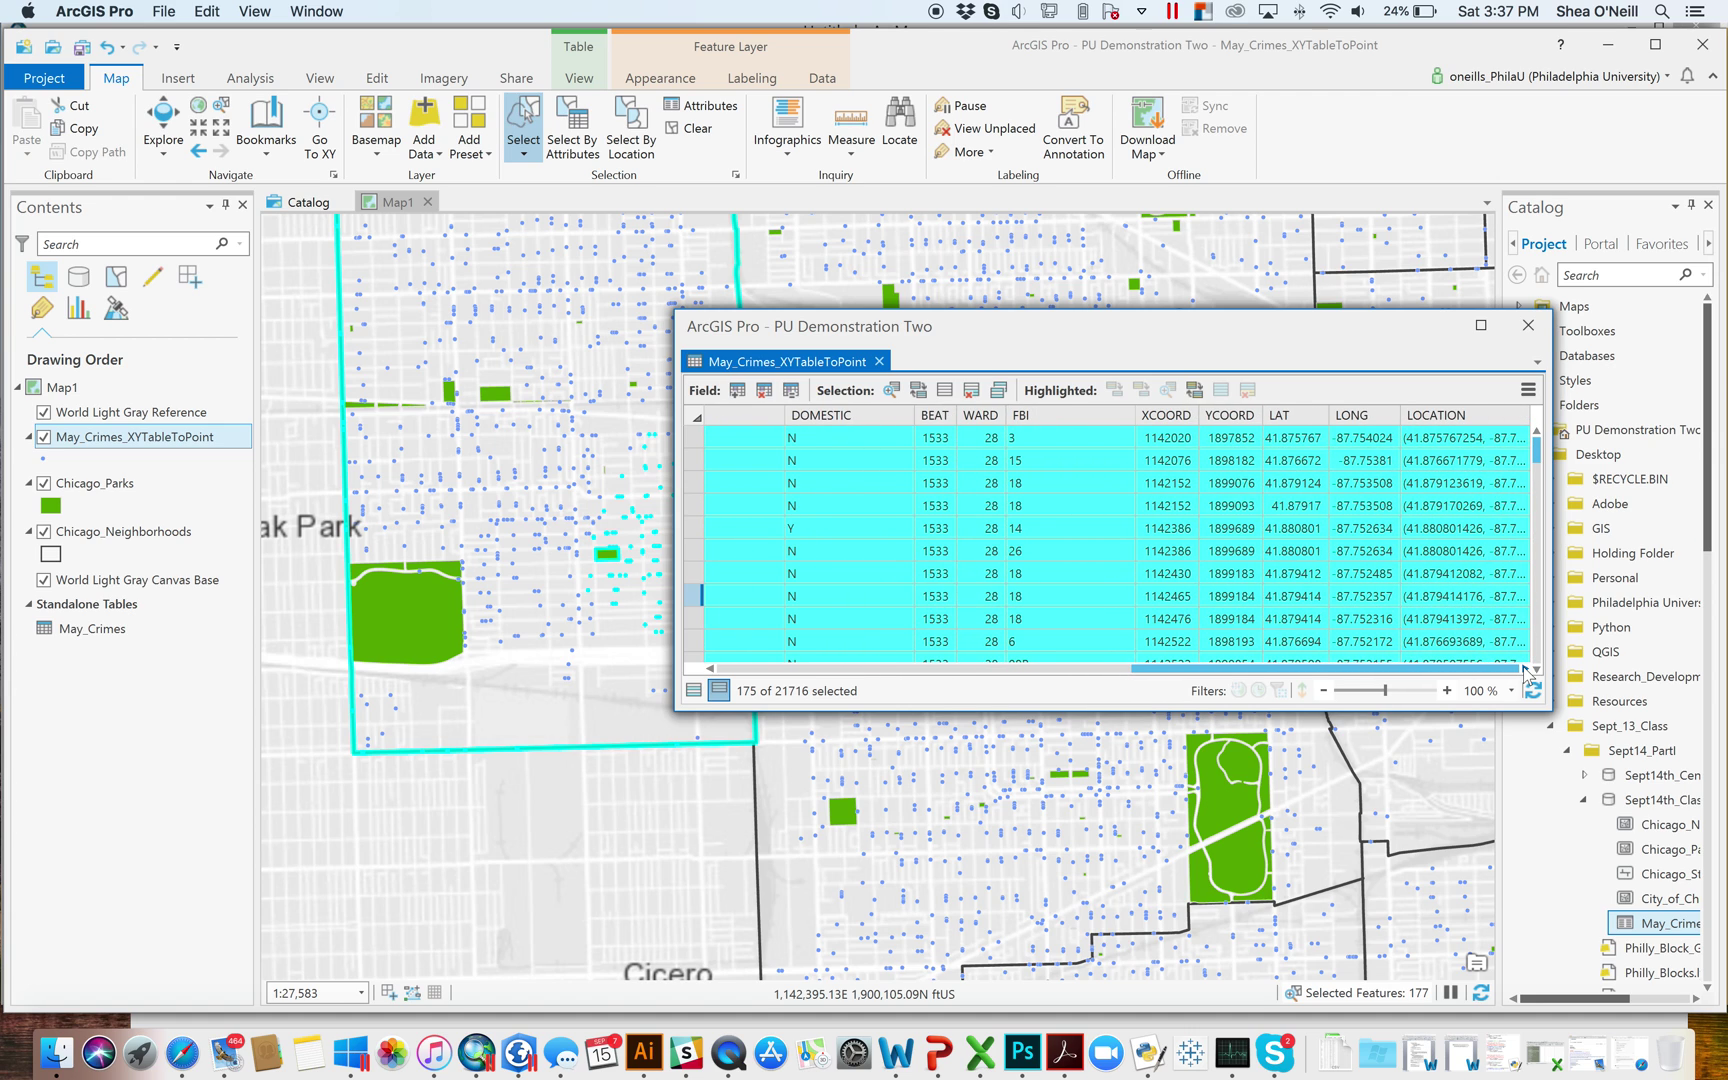
click(711, 669)
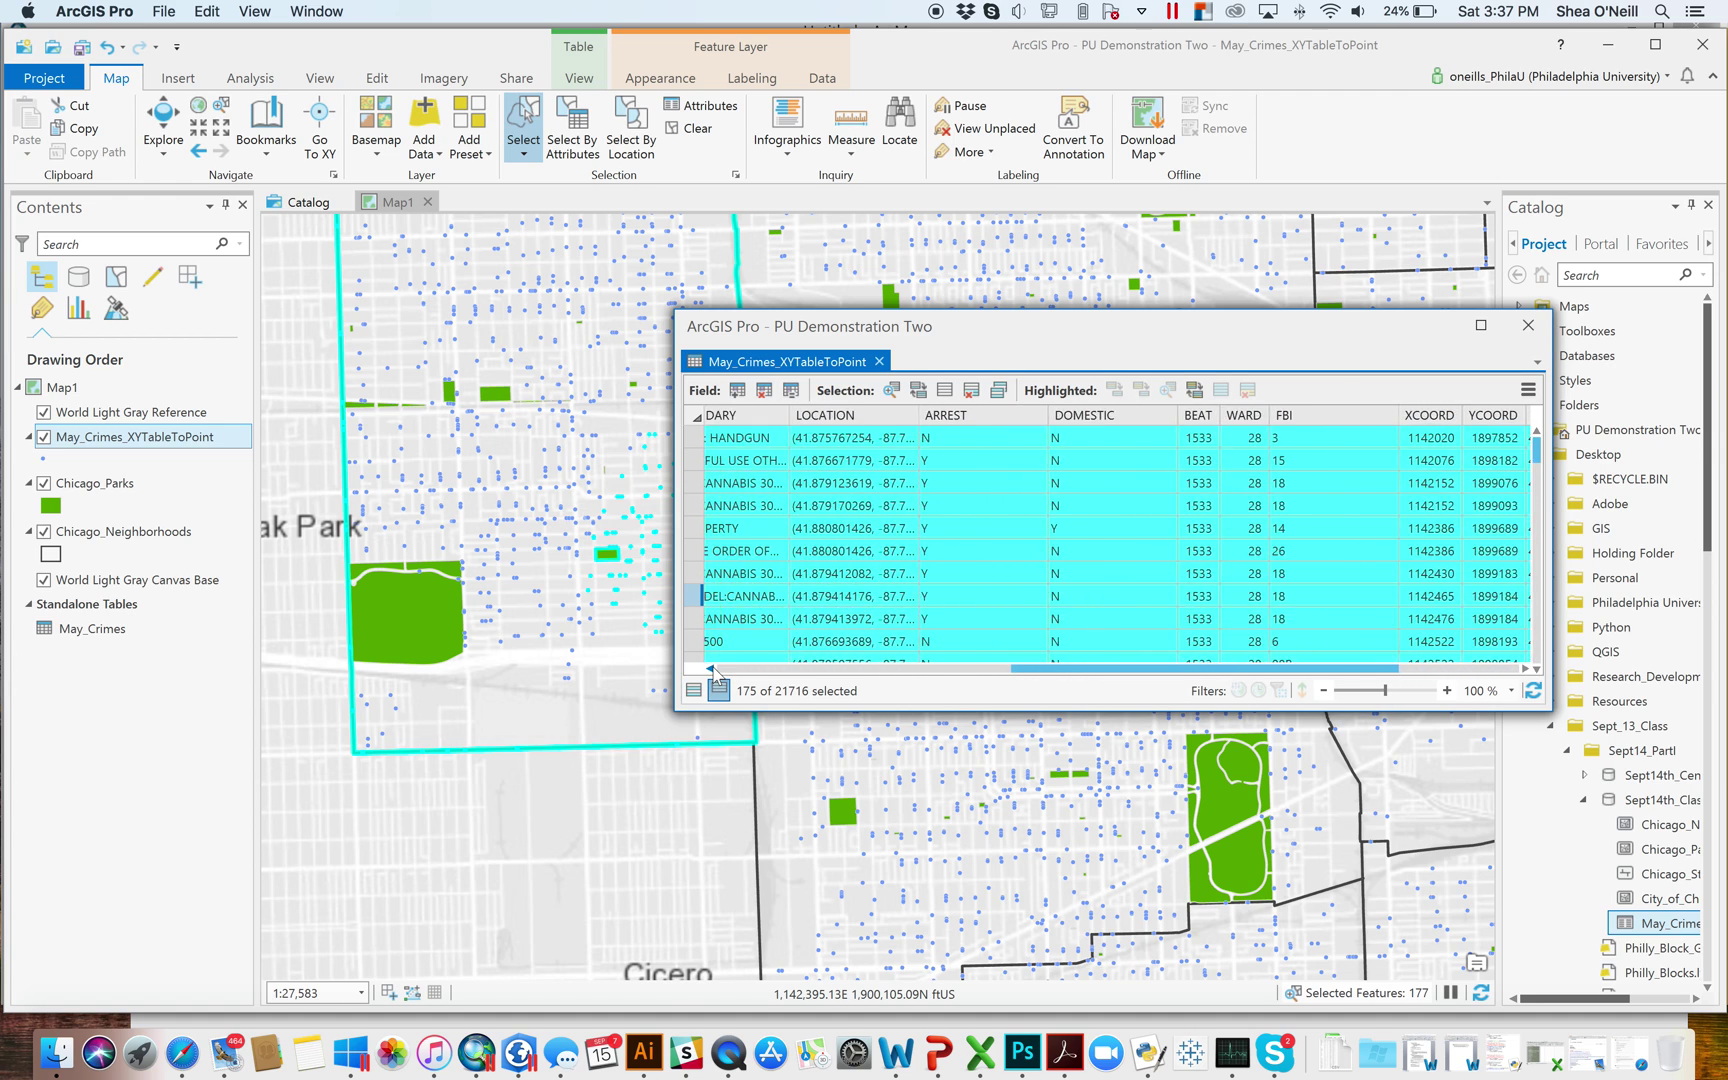
click(711, 669)
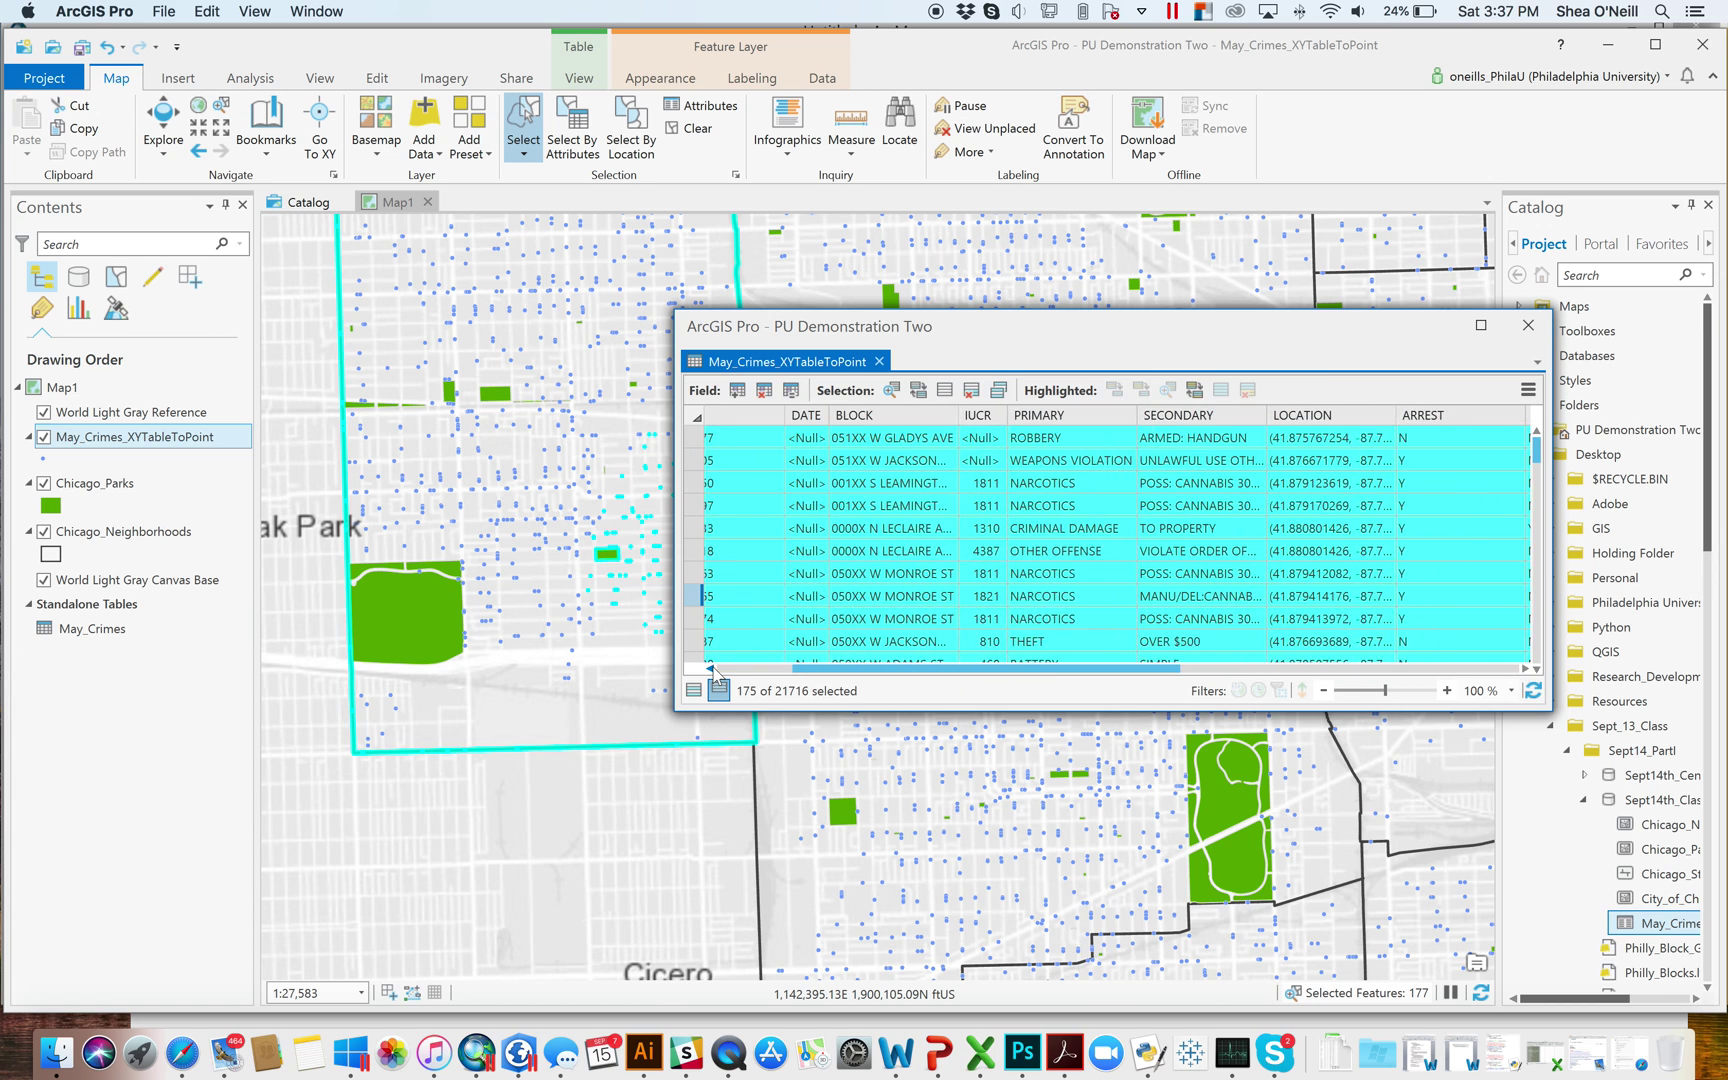
click(711, 669)
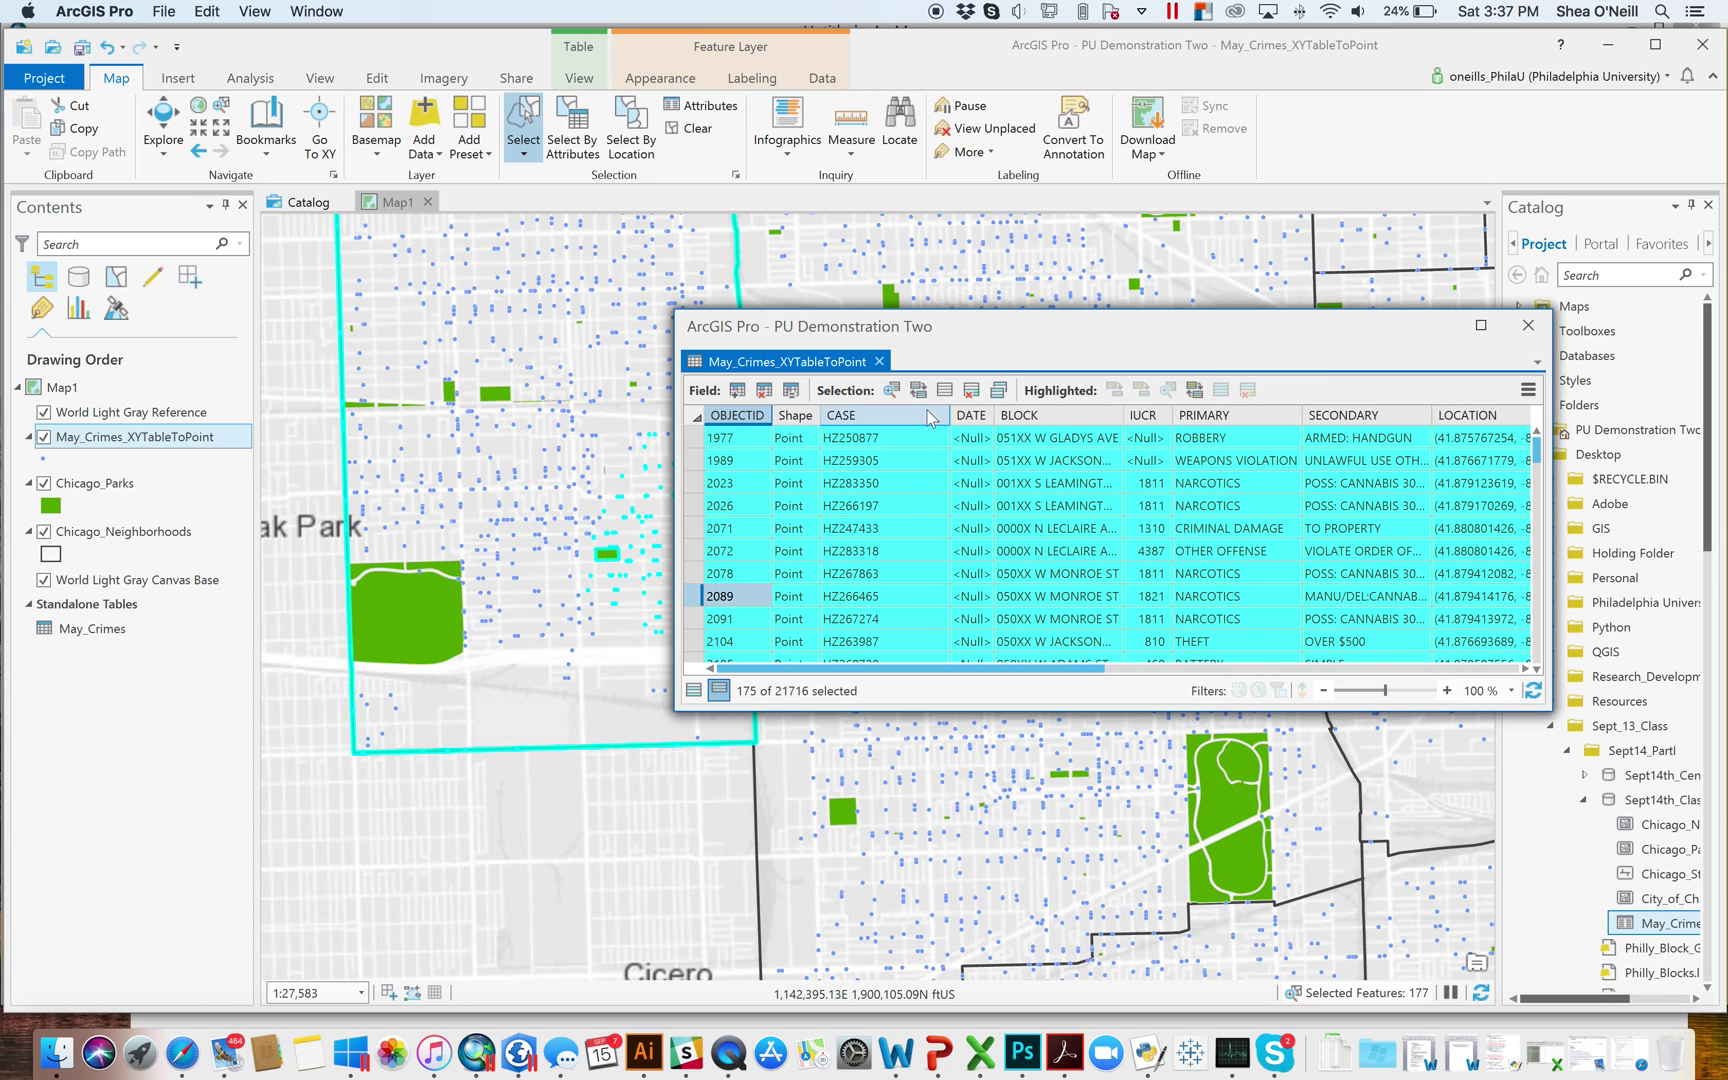
Step: Close the crimes attribute table and open the attribute table of the Chicago_Parks layer
click(1527, 328)
click(113, 486)
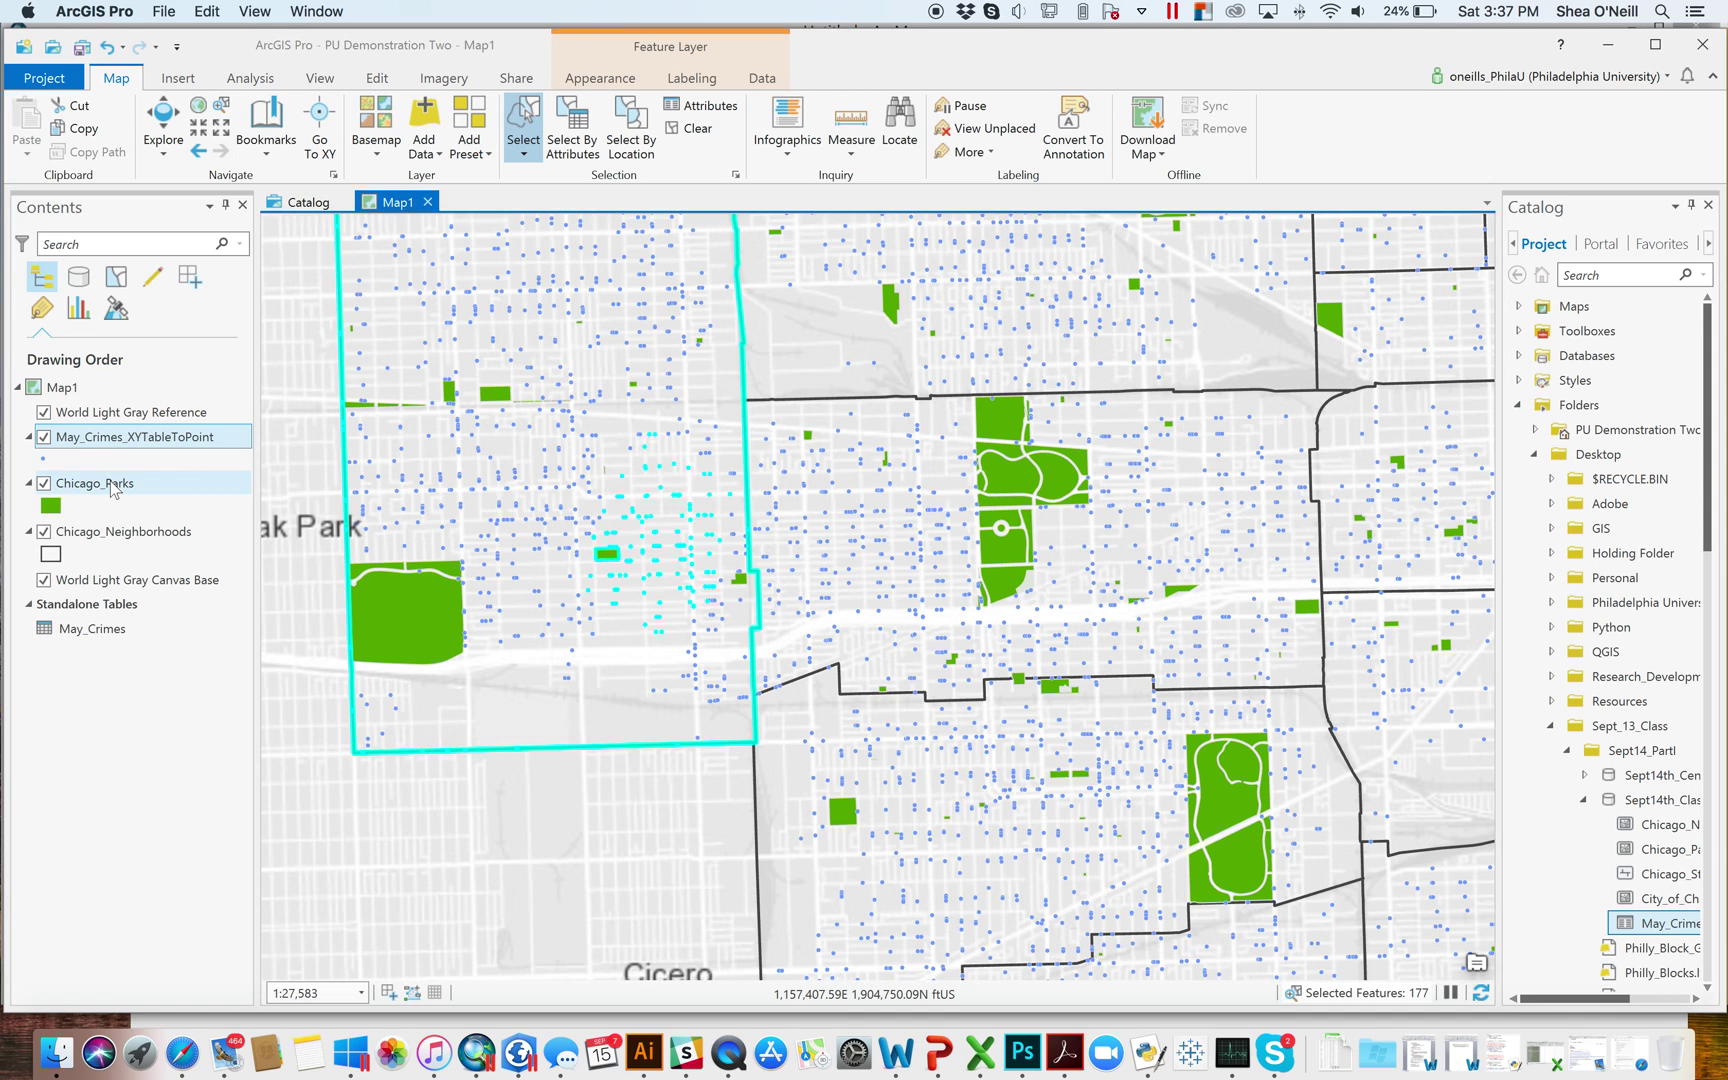
right_click(113, 488)
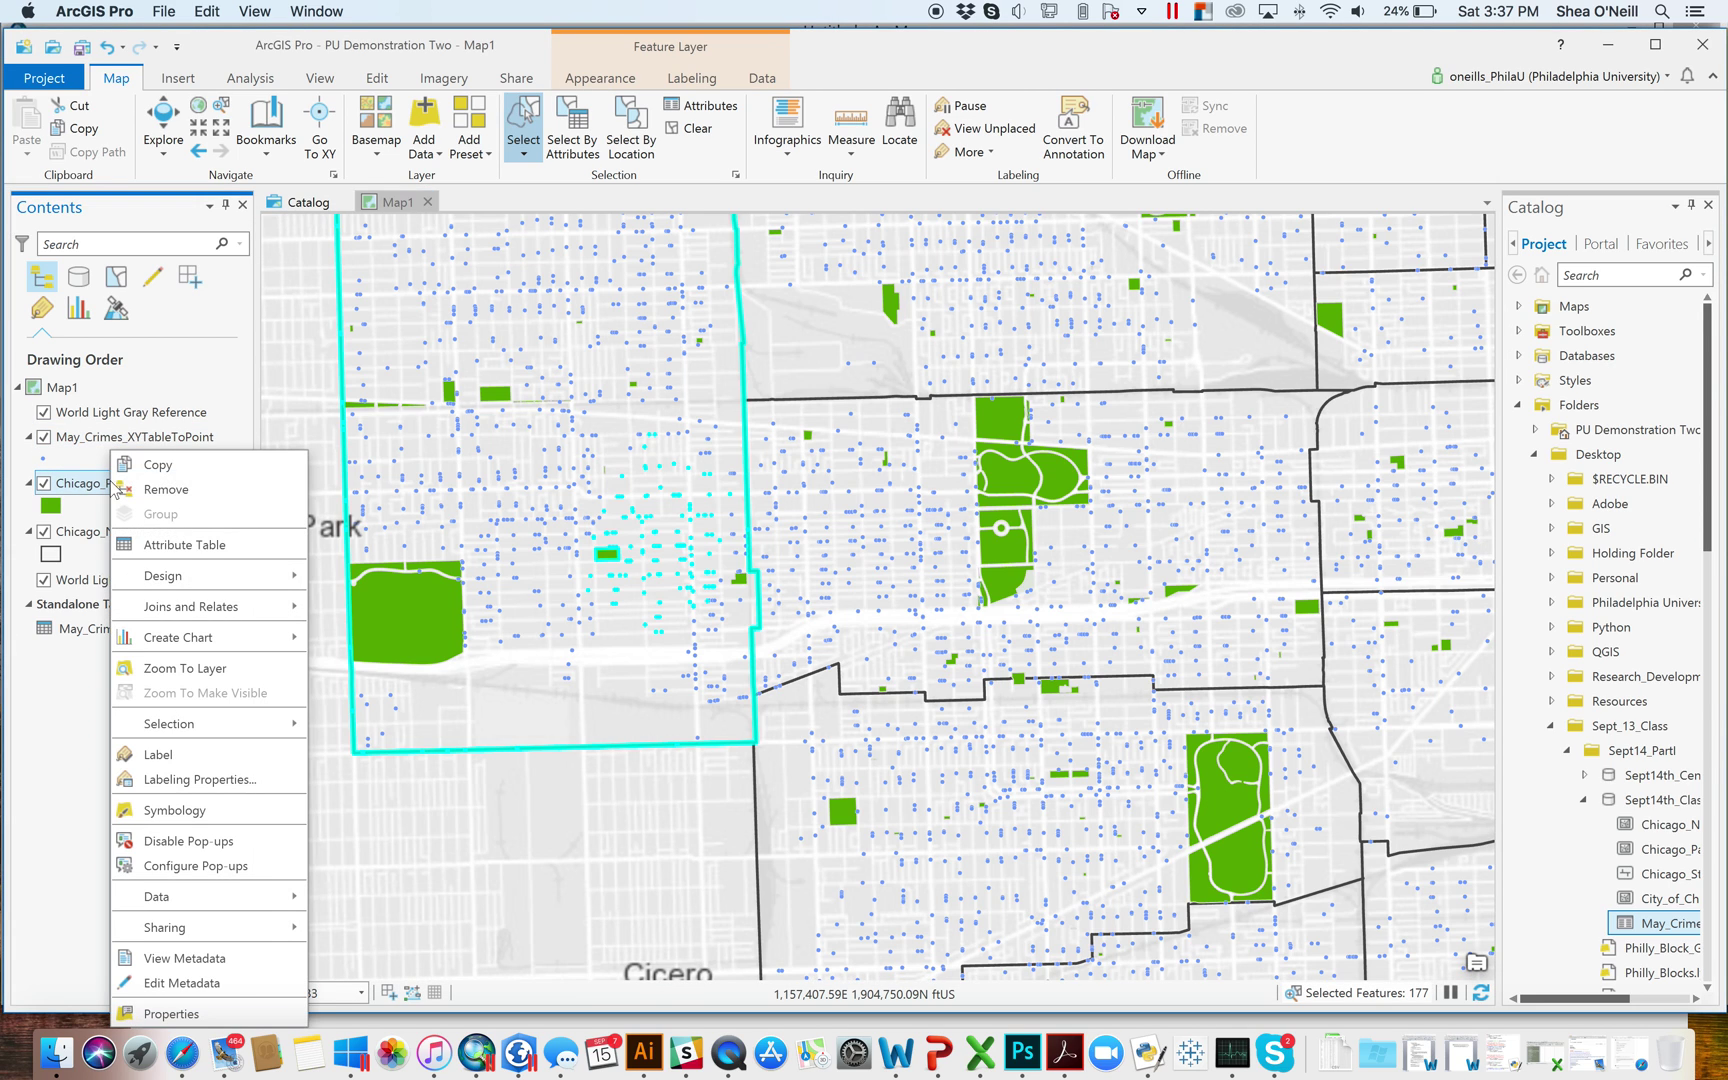
click(193, 545)
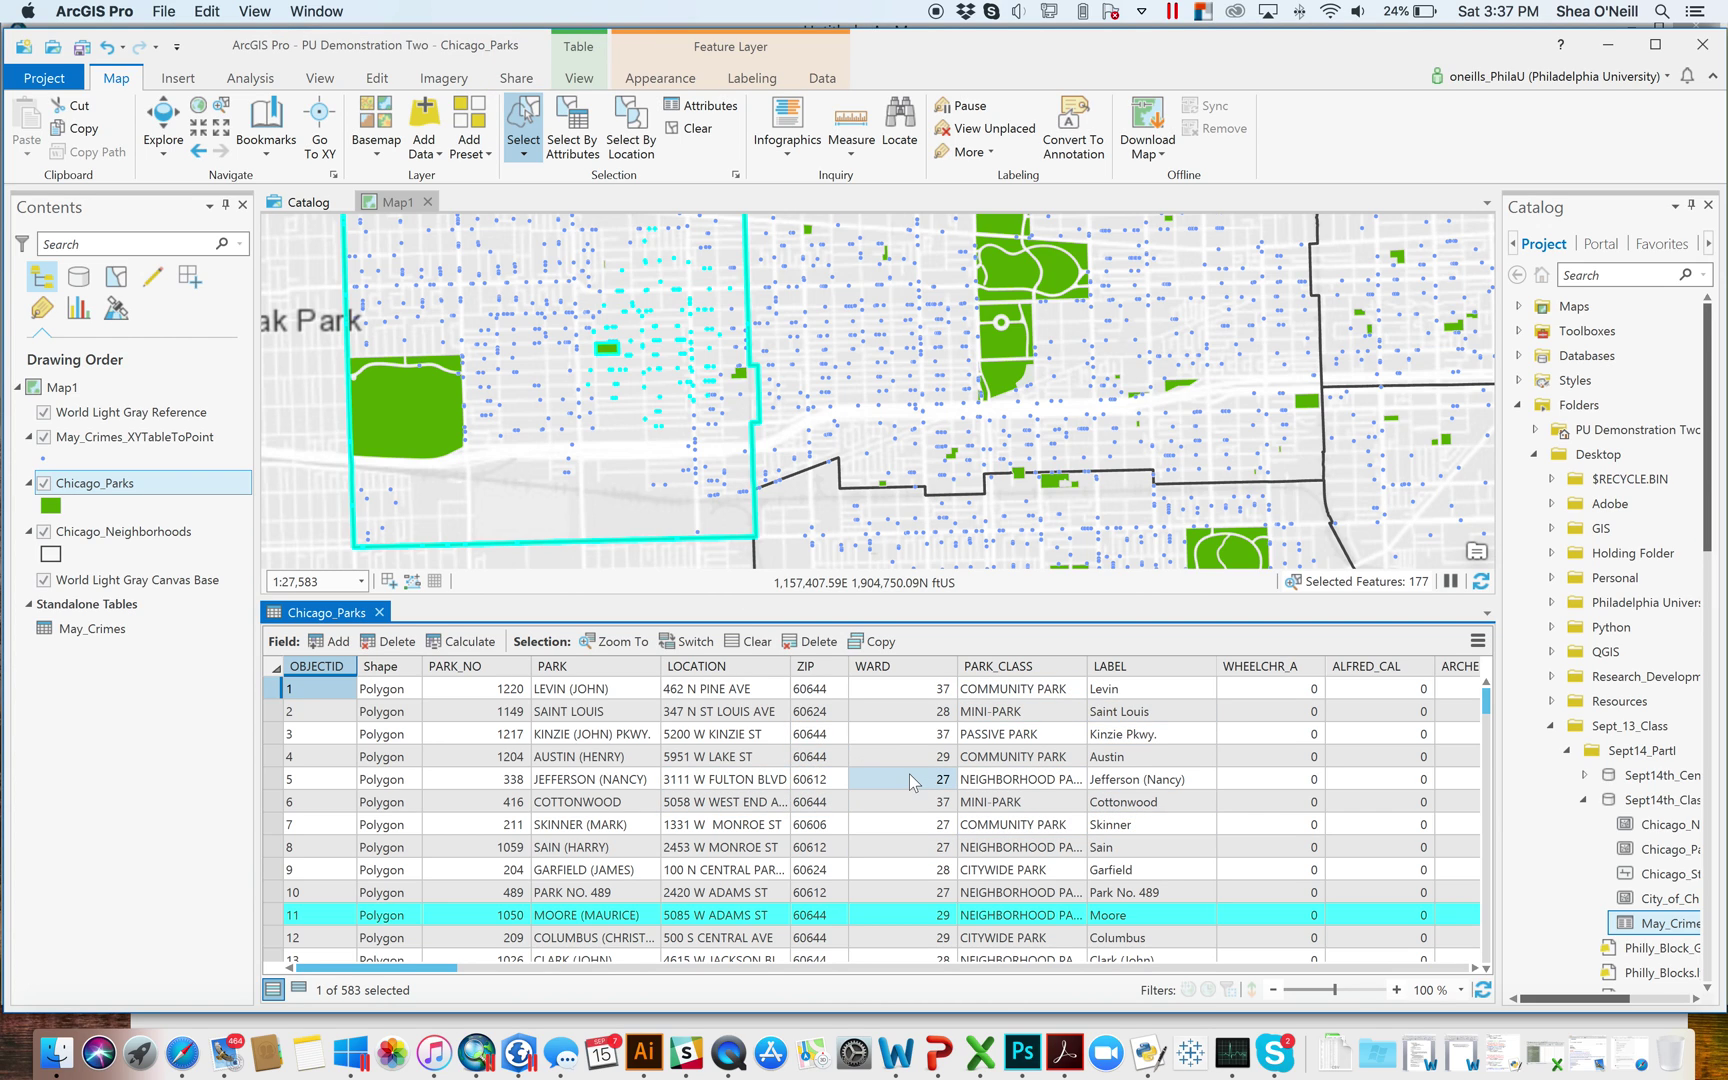
Step: Add a Float field named Acres to the Chicago_Parks table, save the change and close the fields view
click(327, 643)
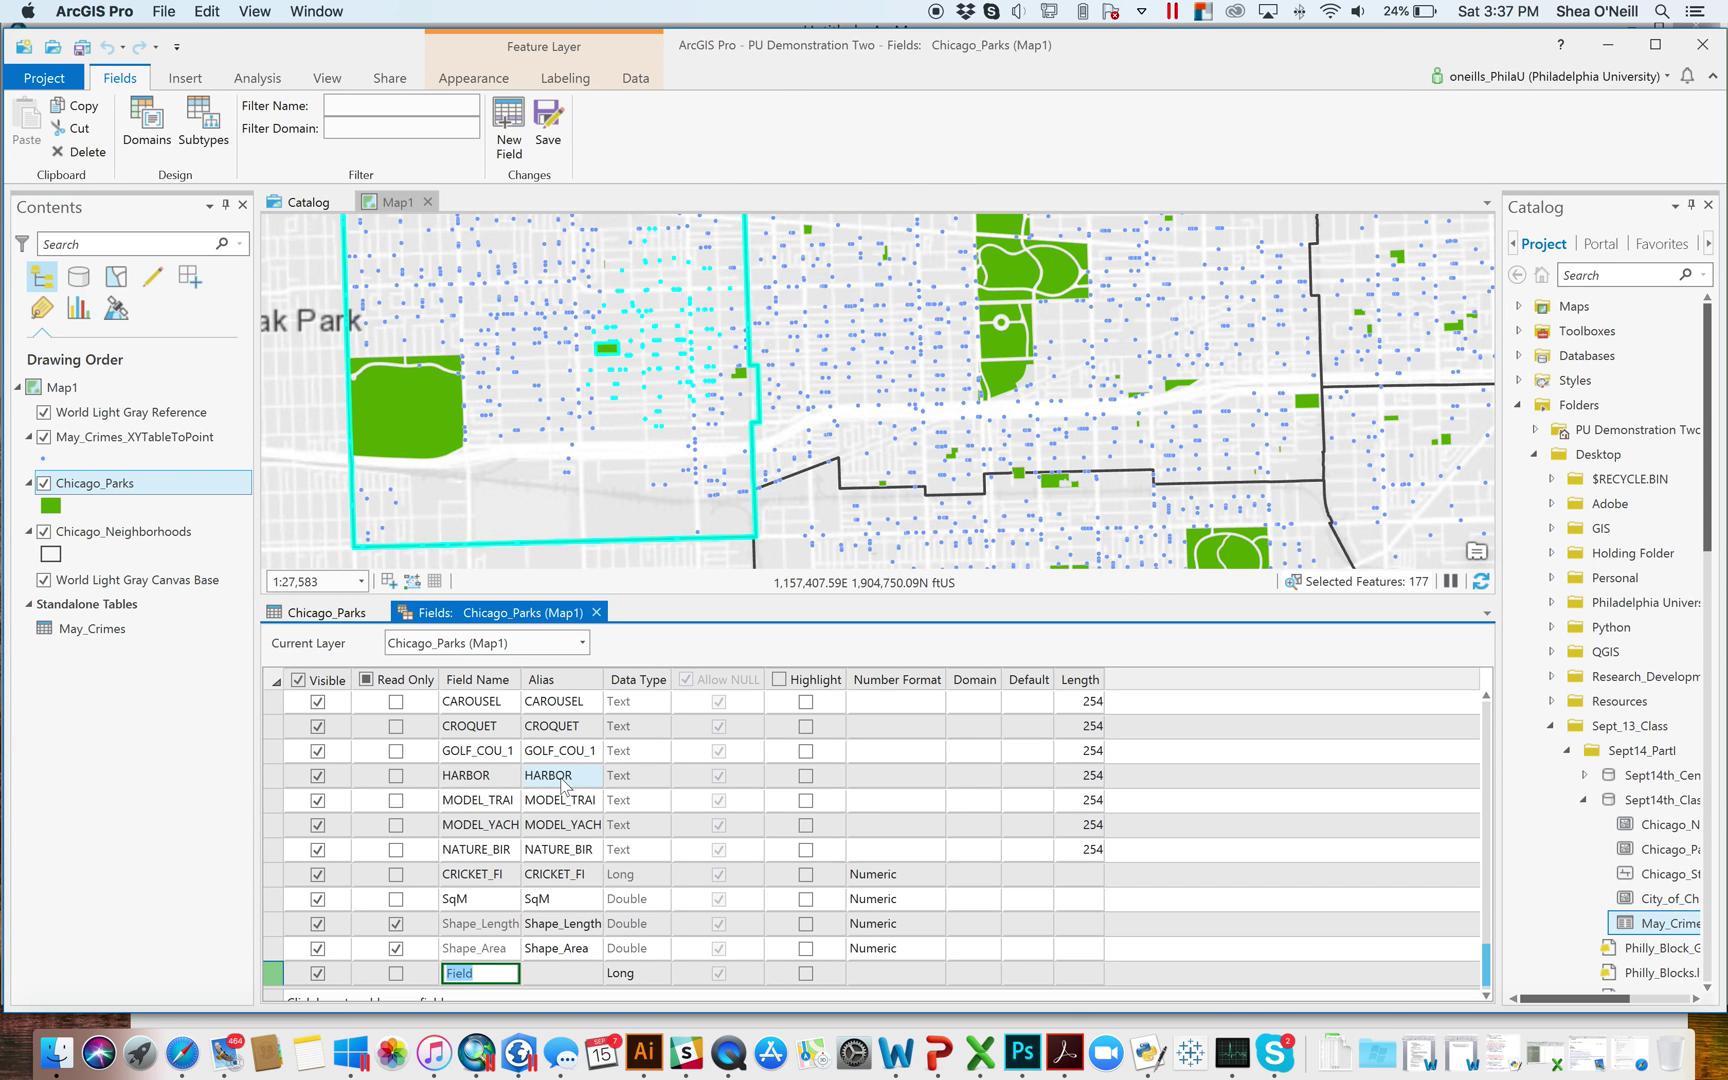
text(Ac)
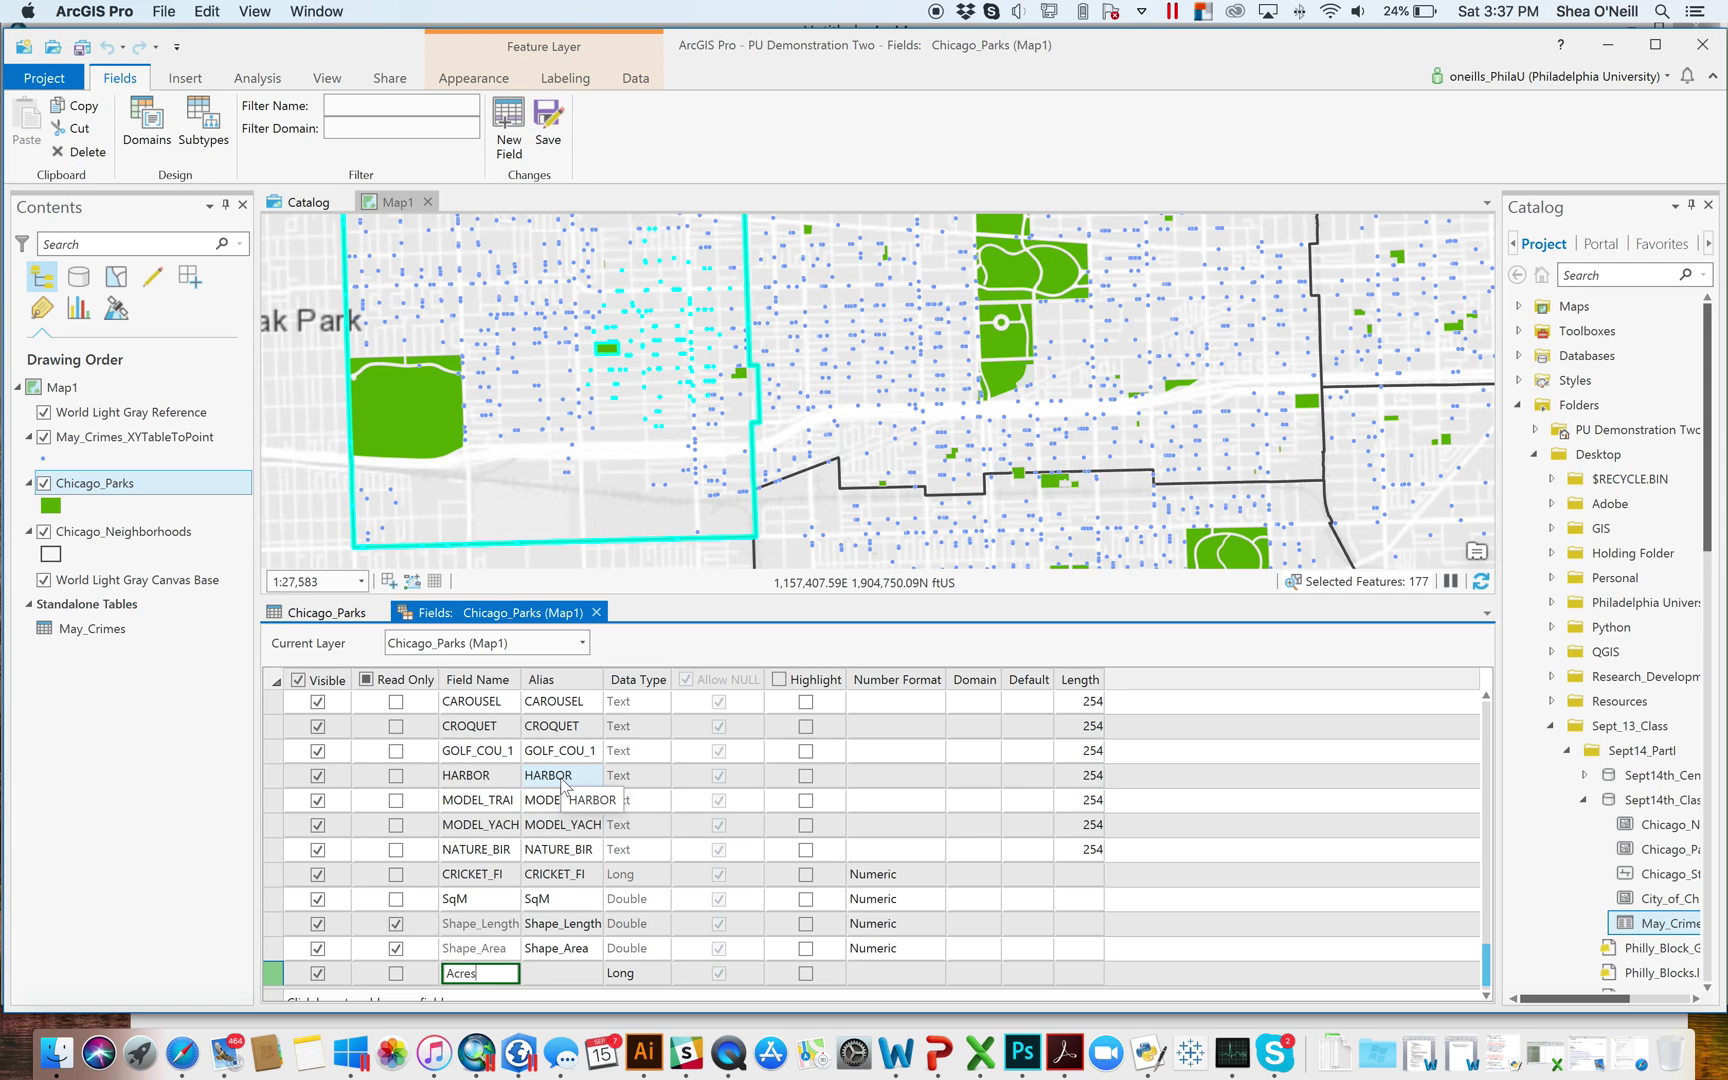
click(647, 971)
click(648, 972)
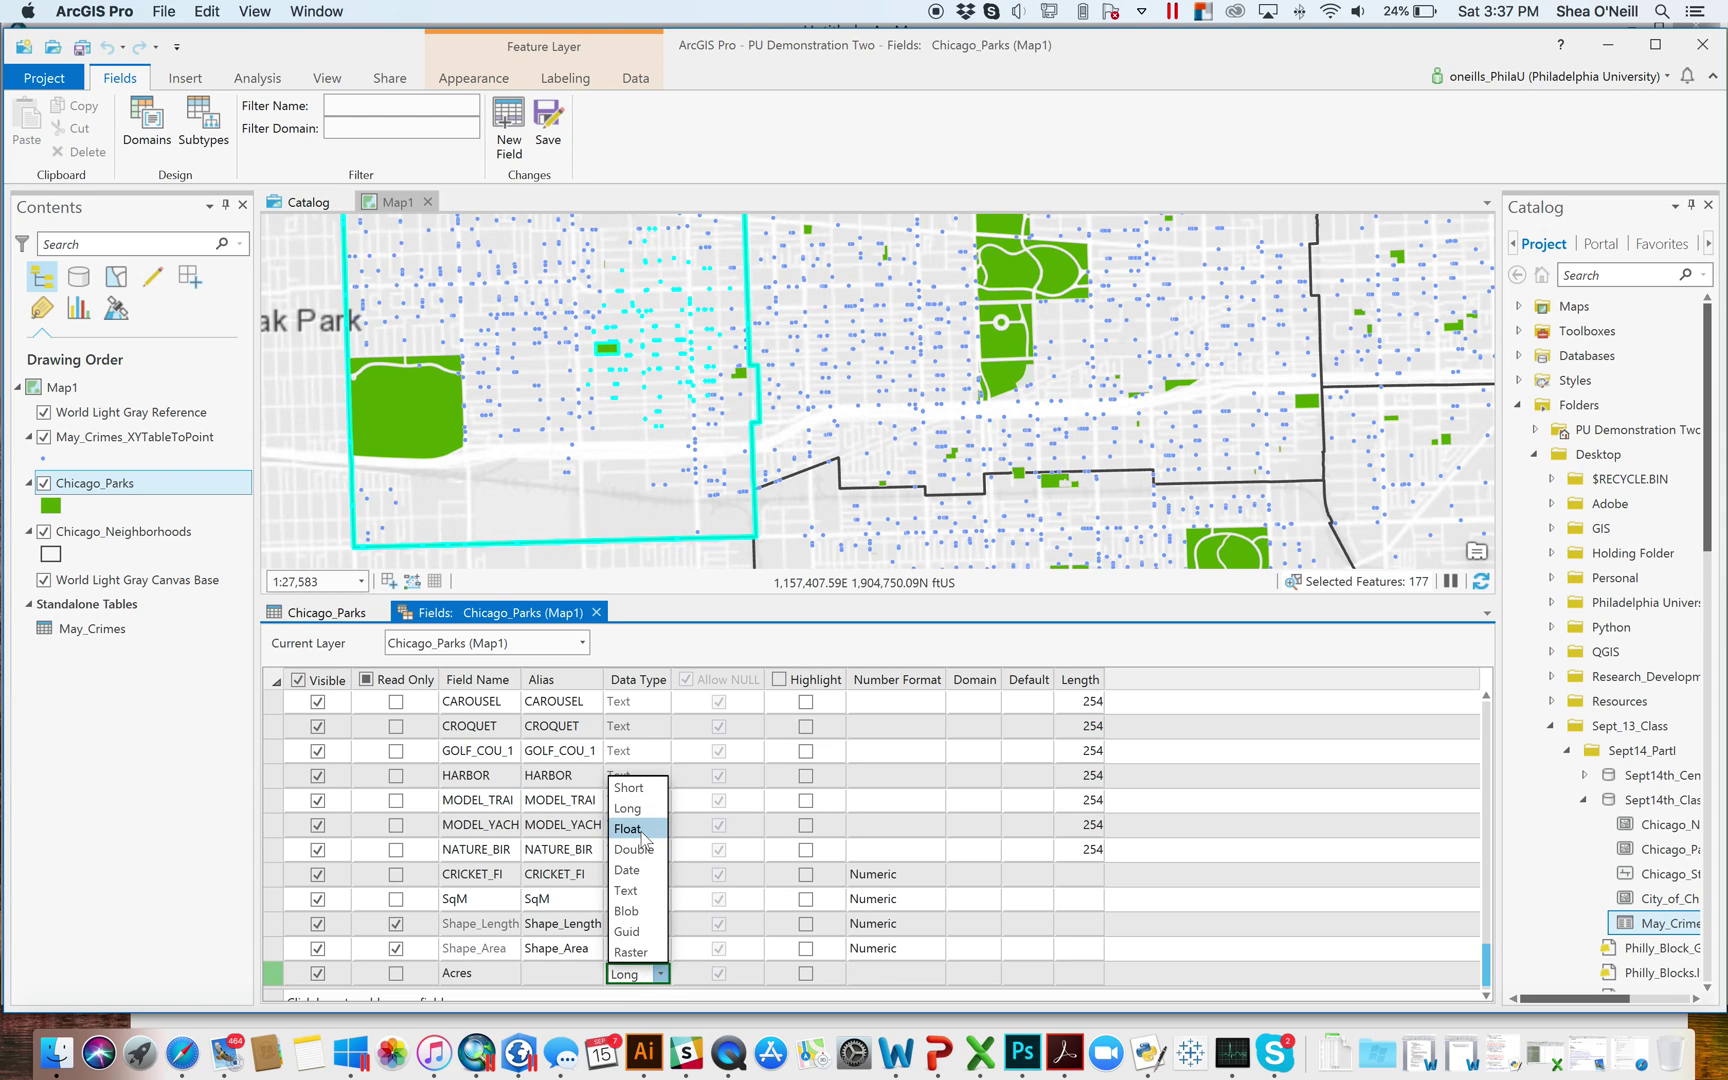
click(641, 831)
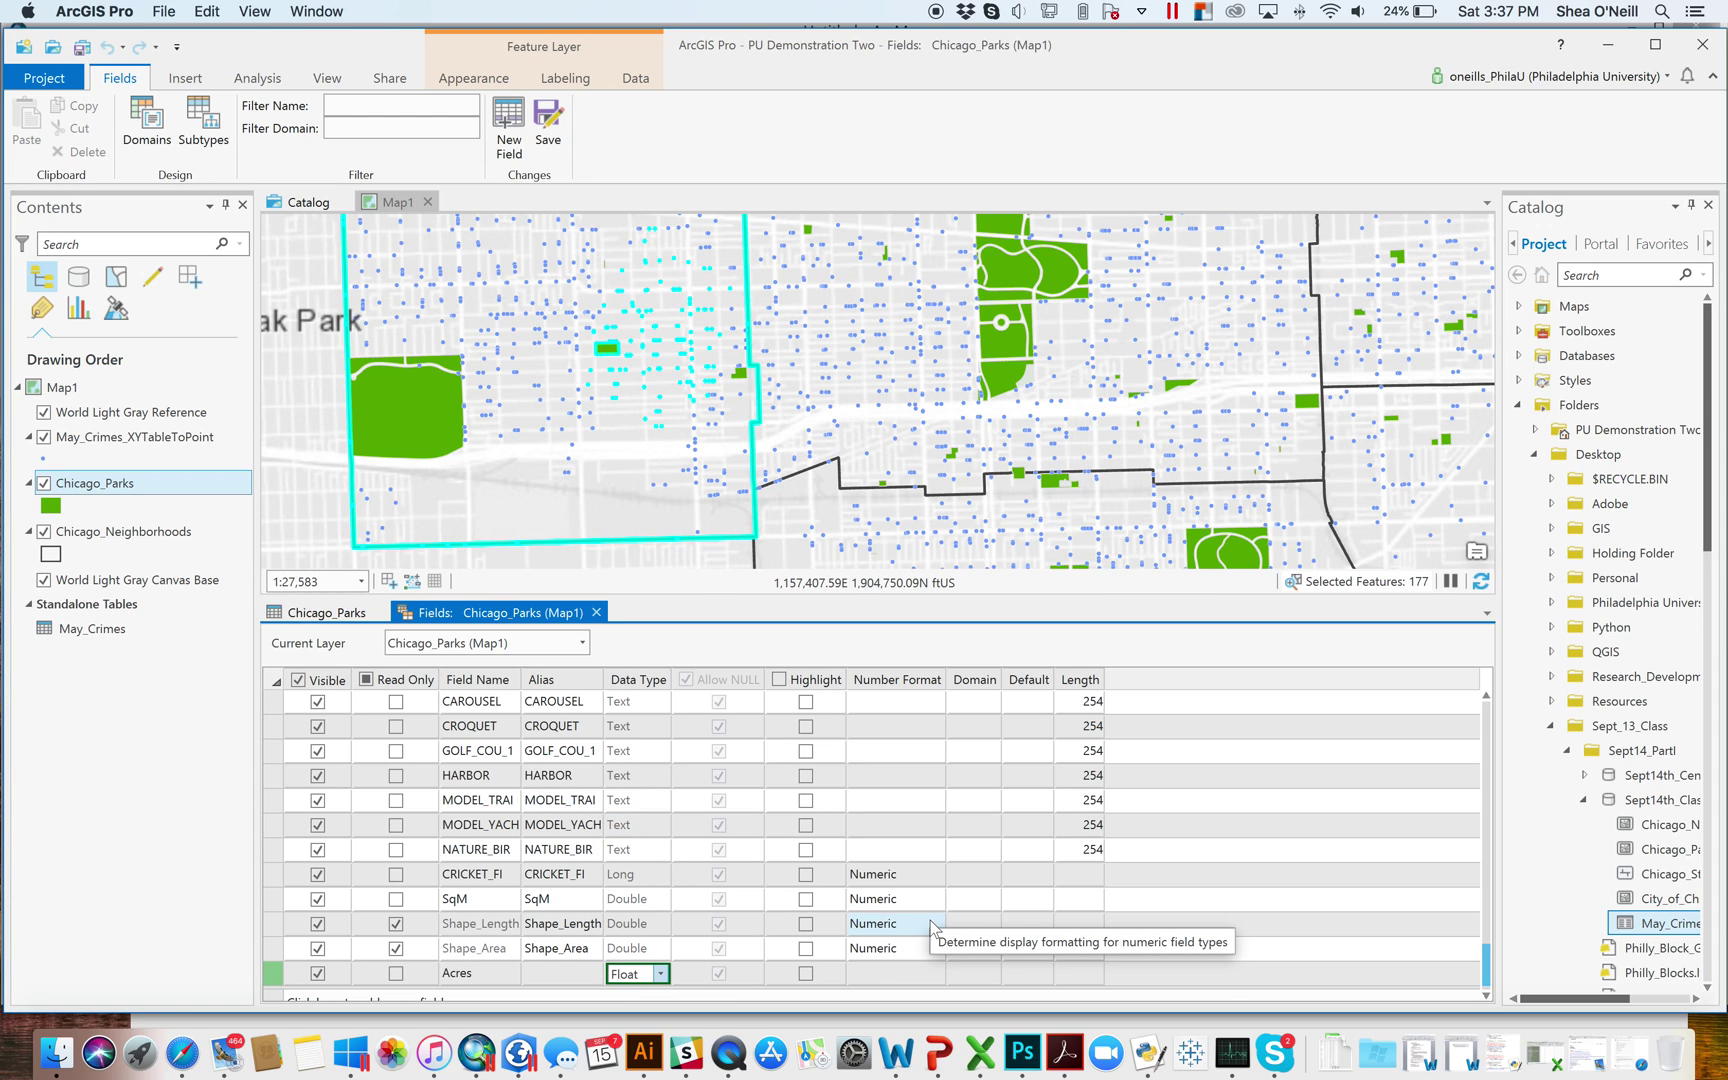
scroll(930, 925, down, 1)
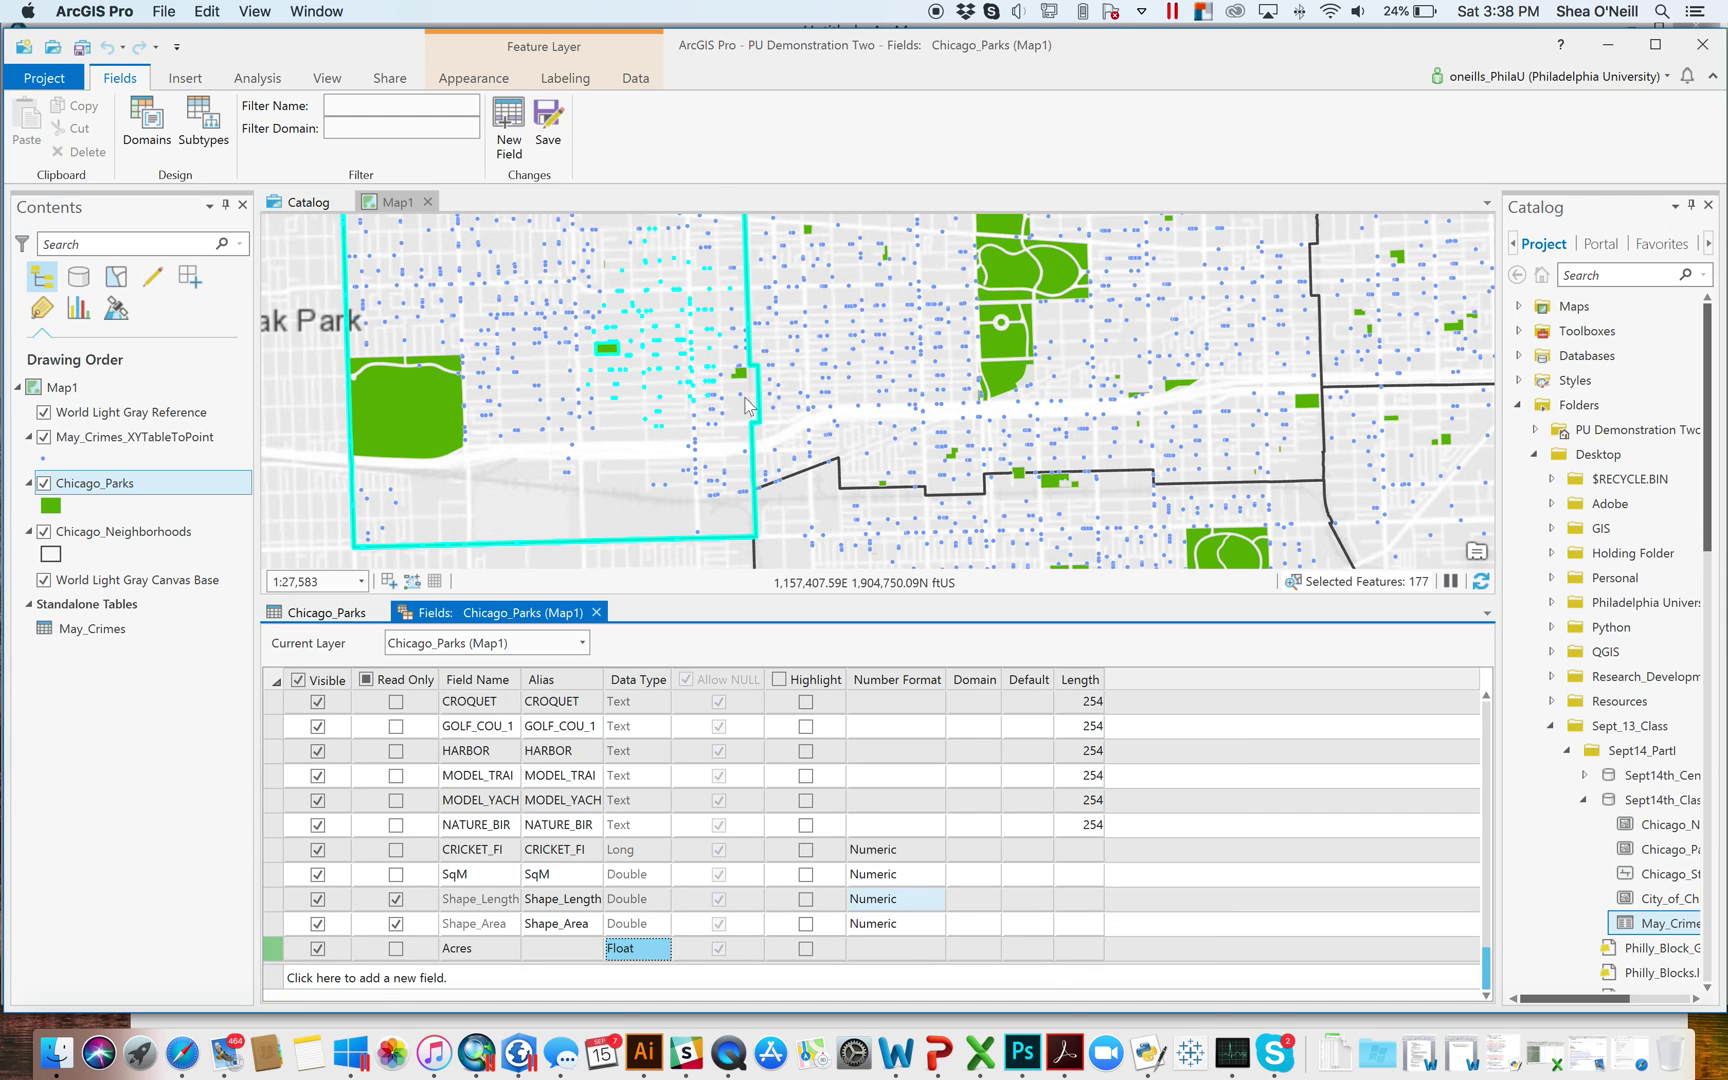
click(549, 120)
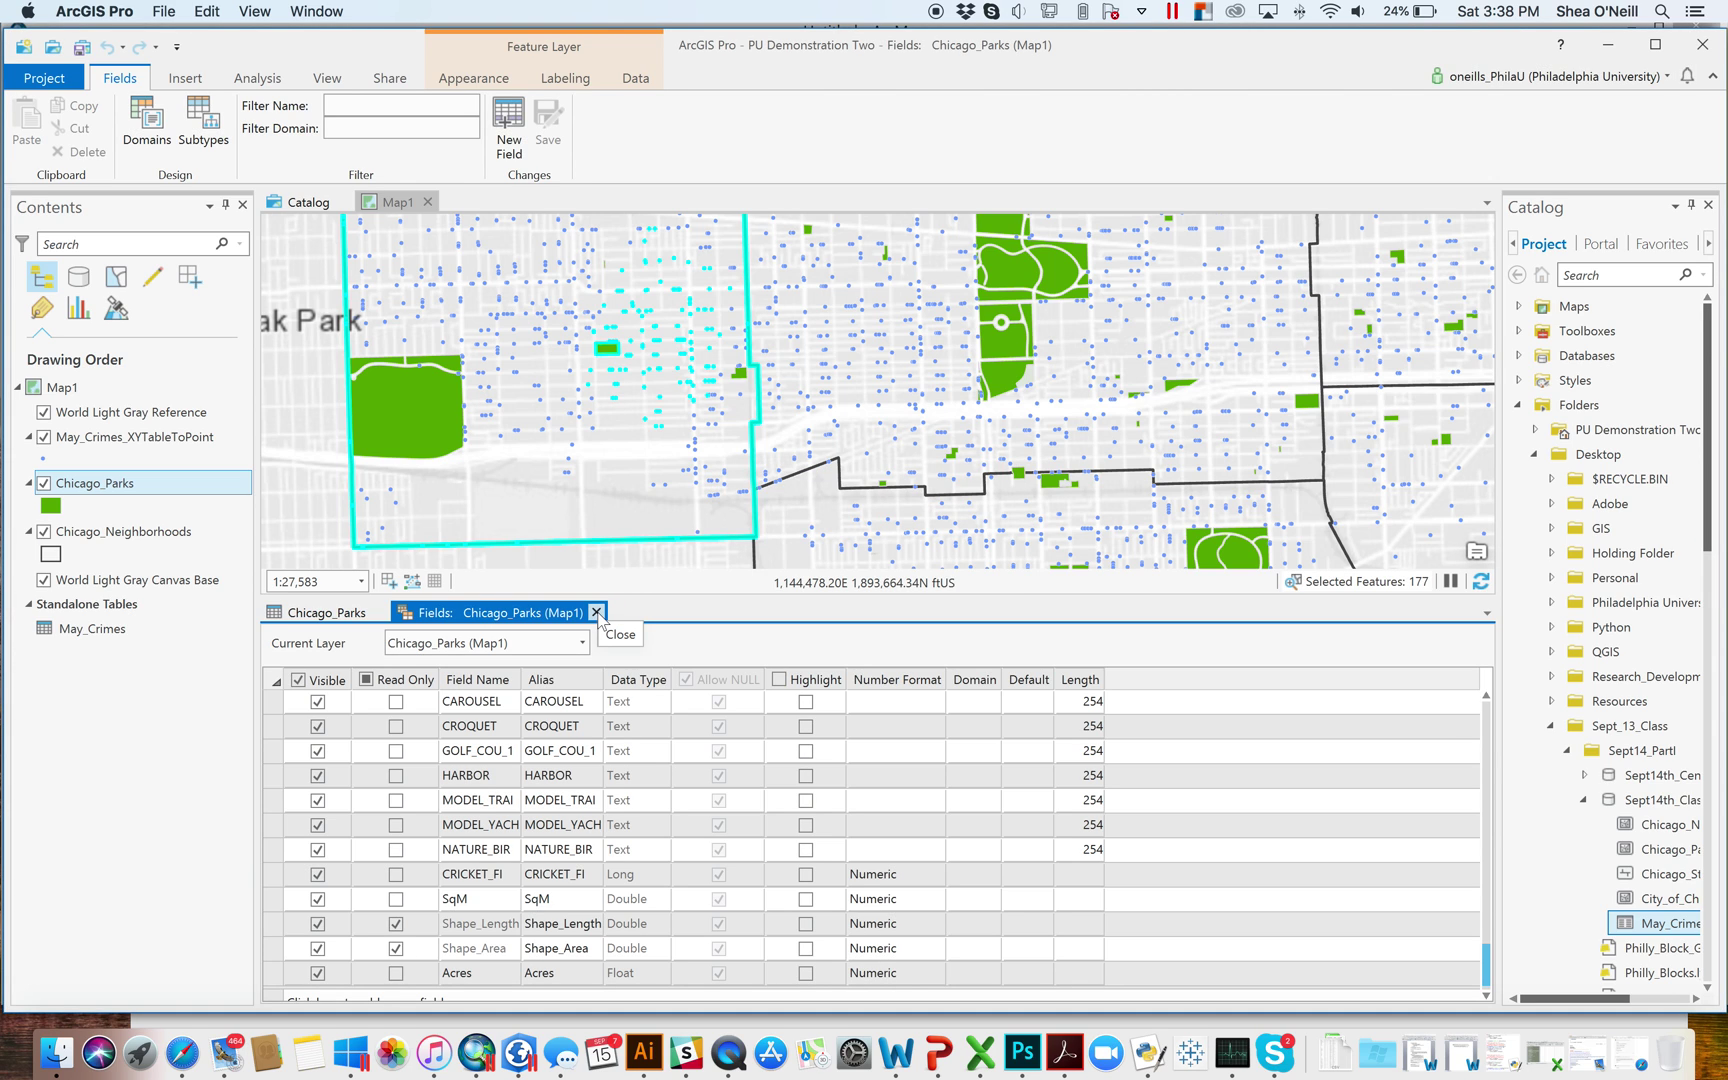
click(596, 612)
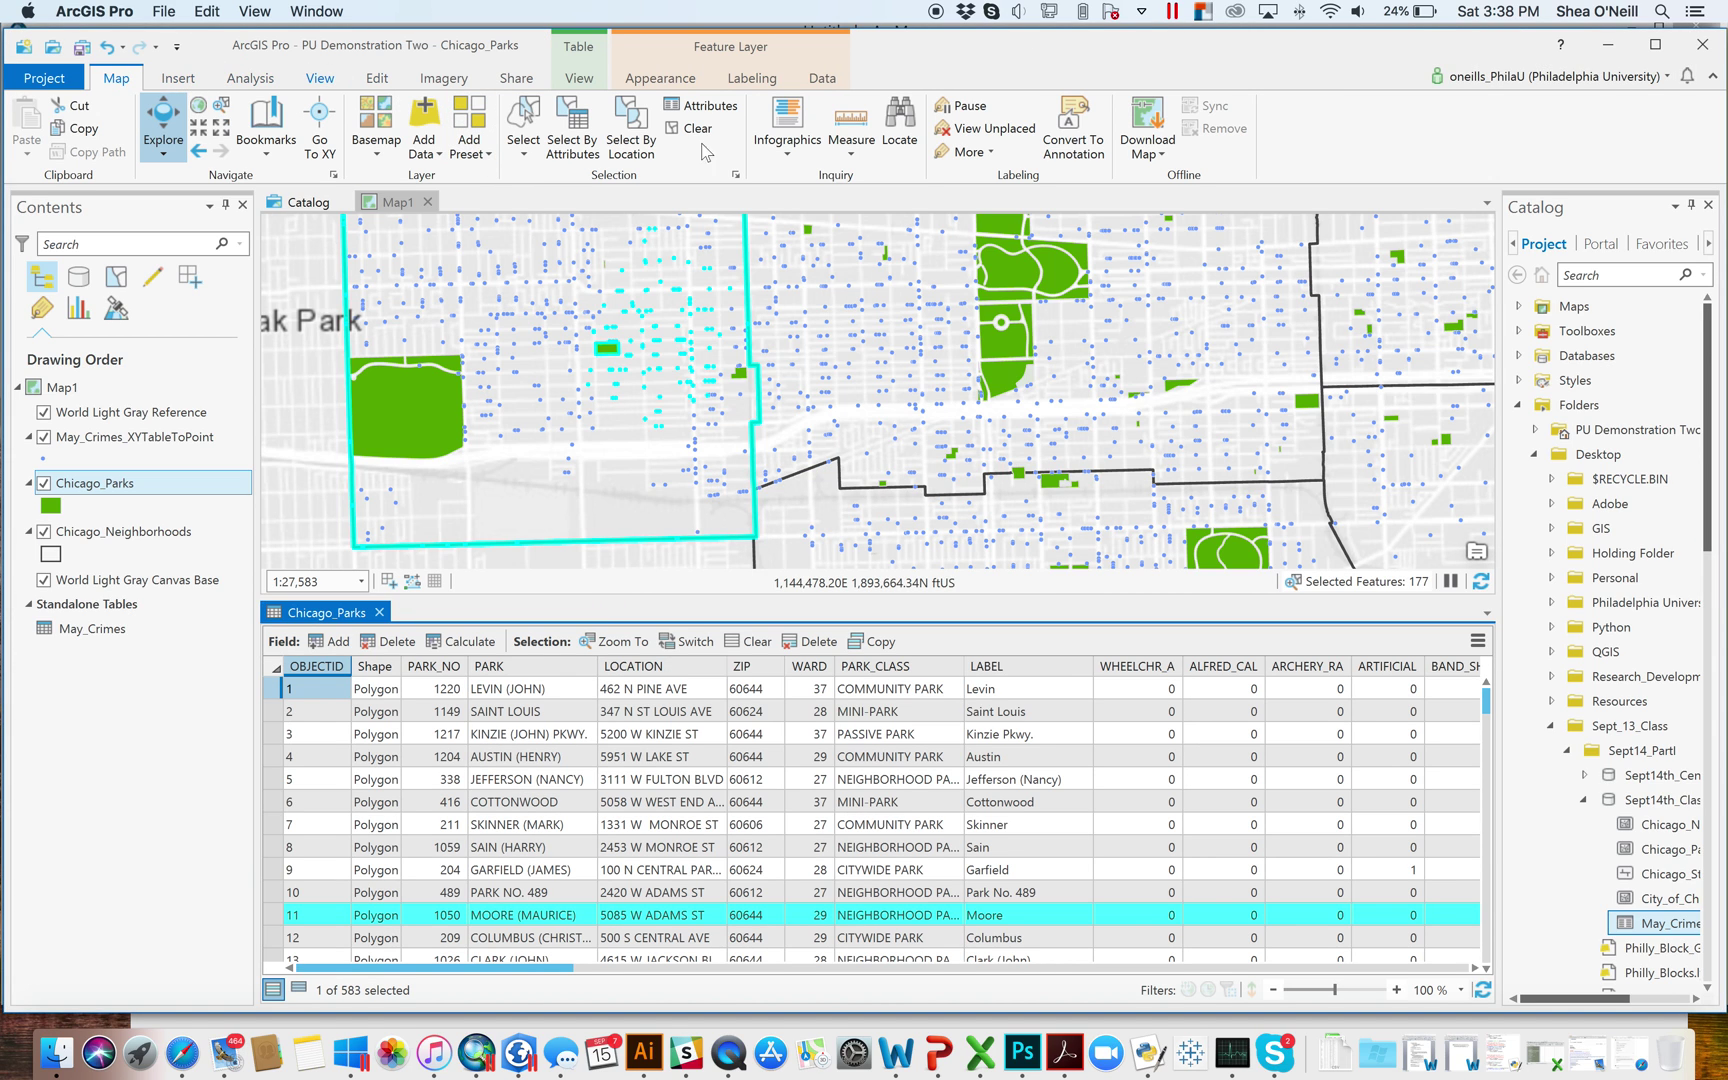
Step: Clear the map selection and calculate each park's area in acres into the Acres field with Calculate Geometry
click(698, 129)
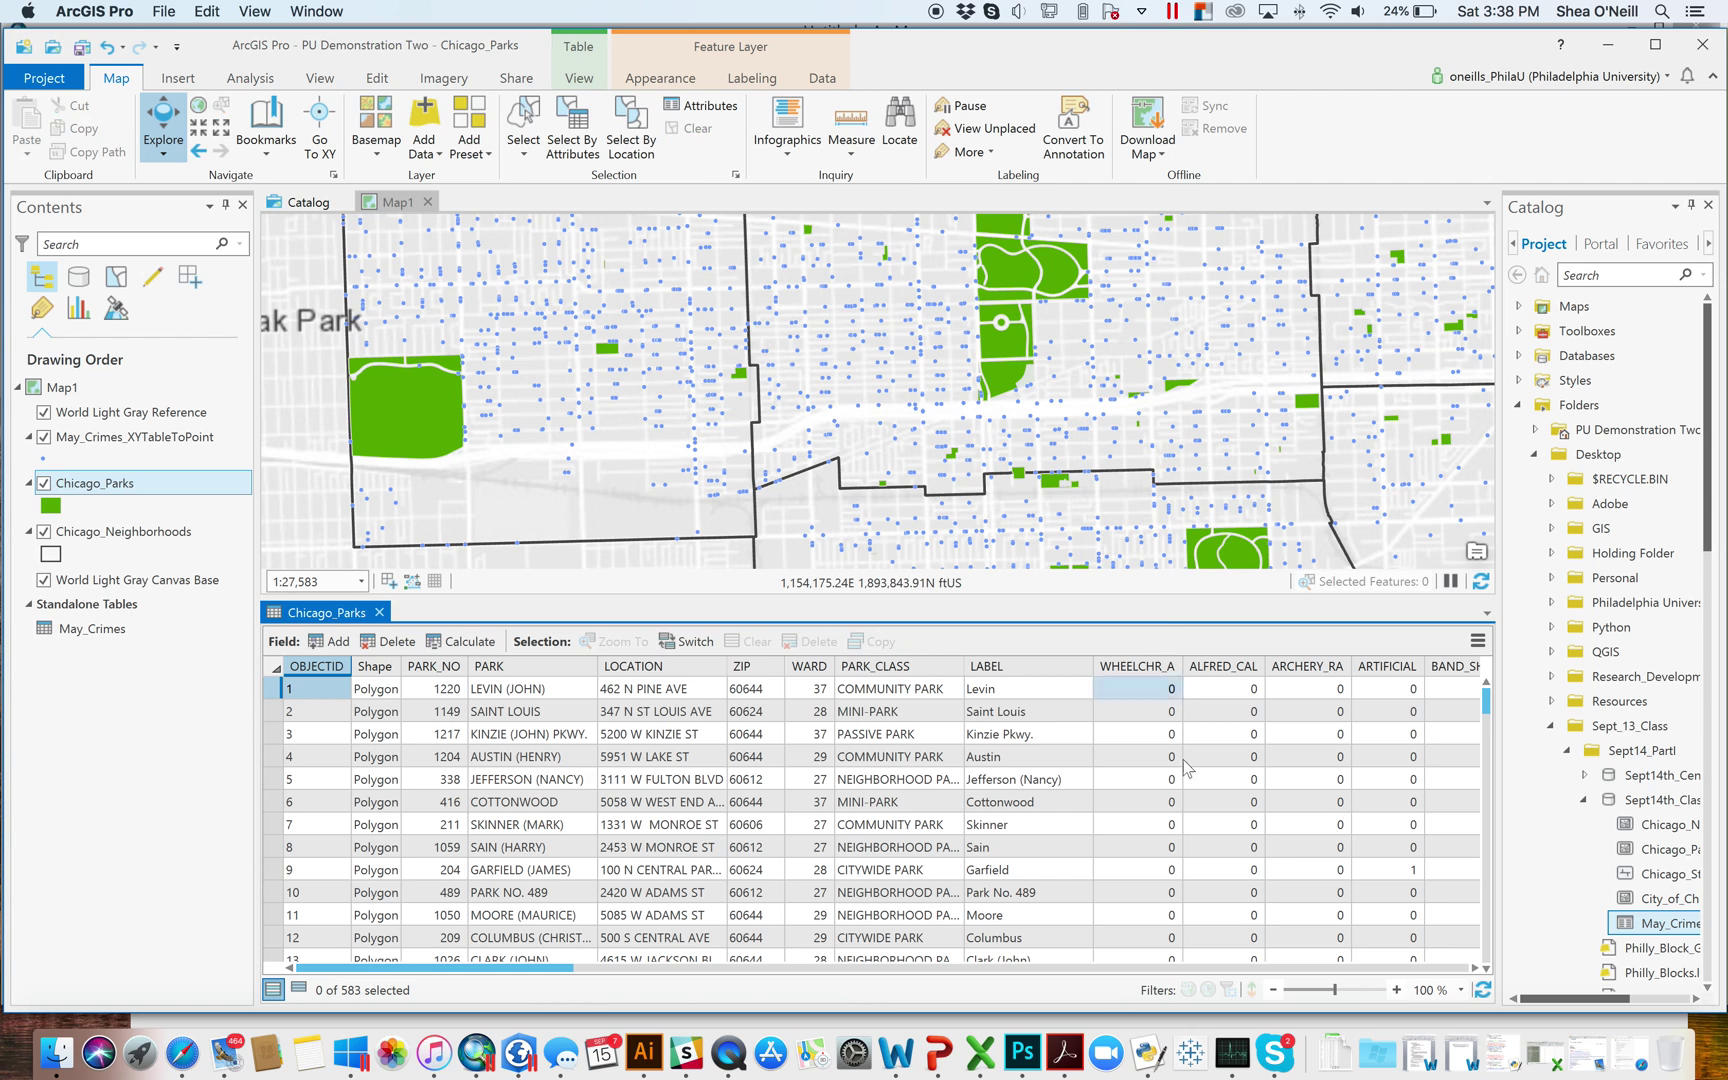
drag(530, 968, 1450, 960)
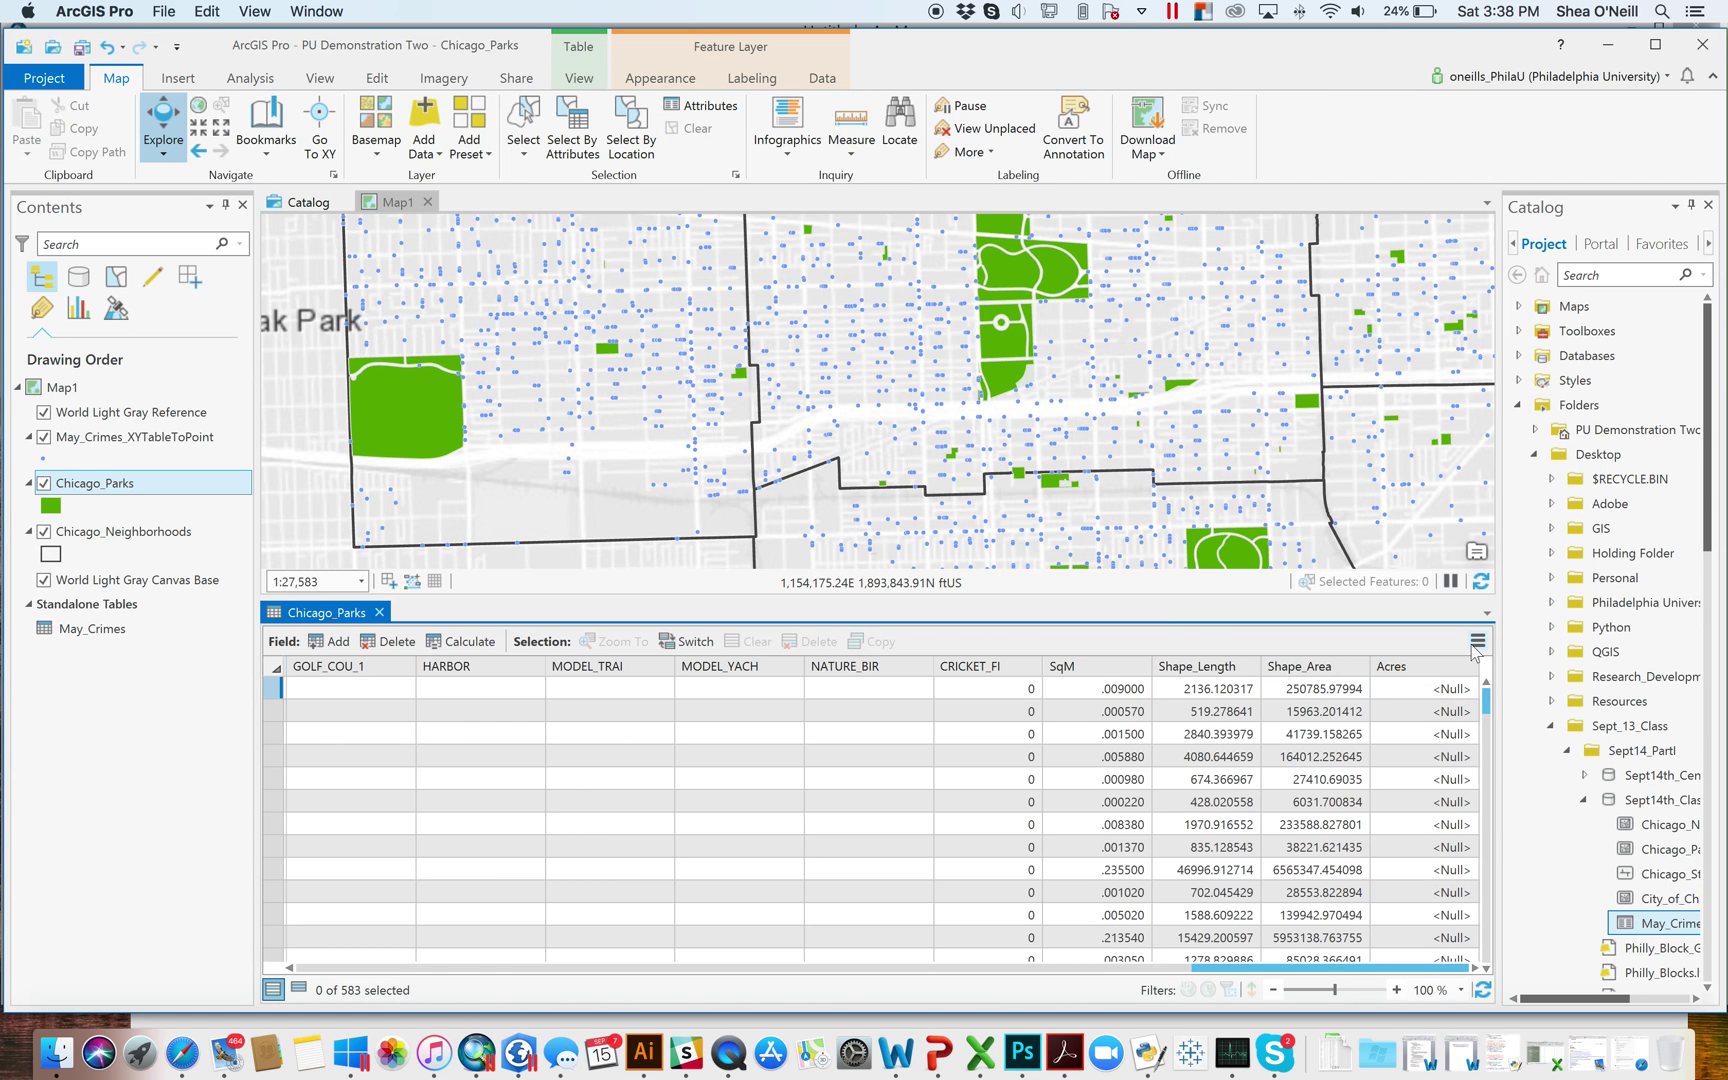
right_click(1444, 676)
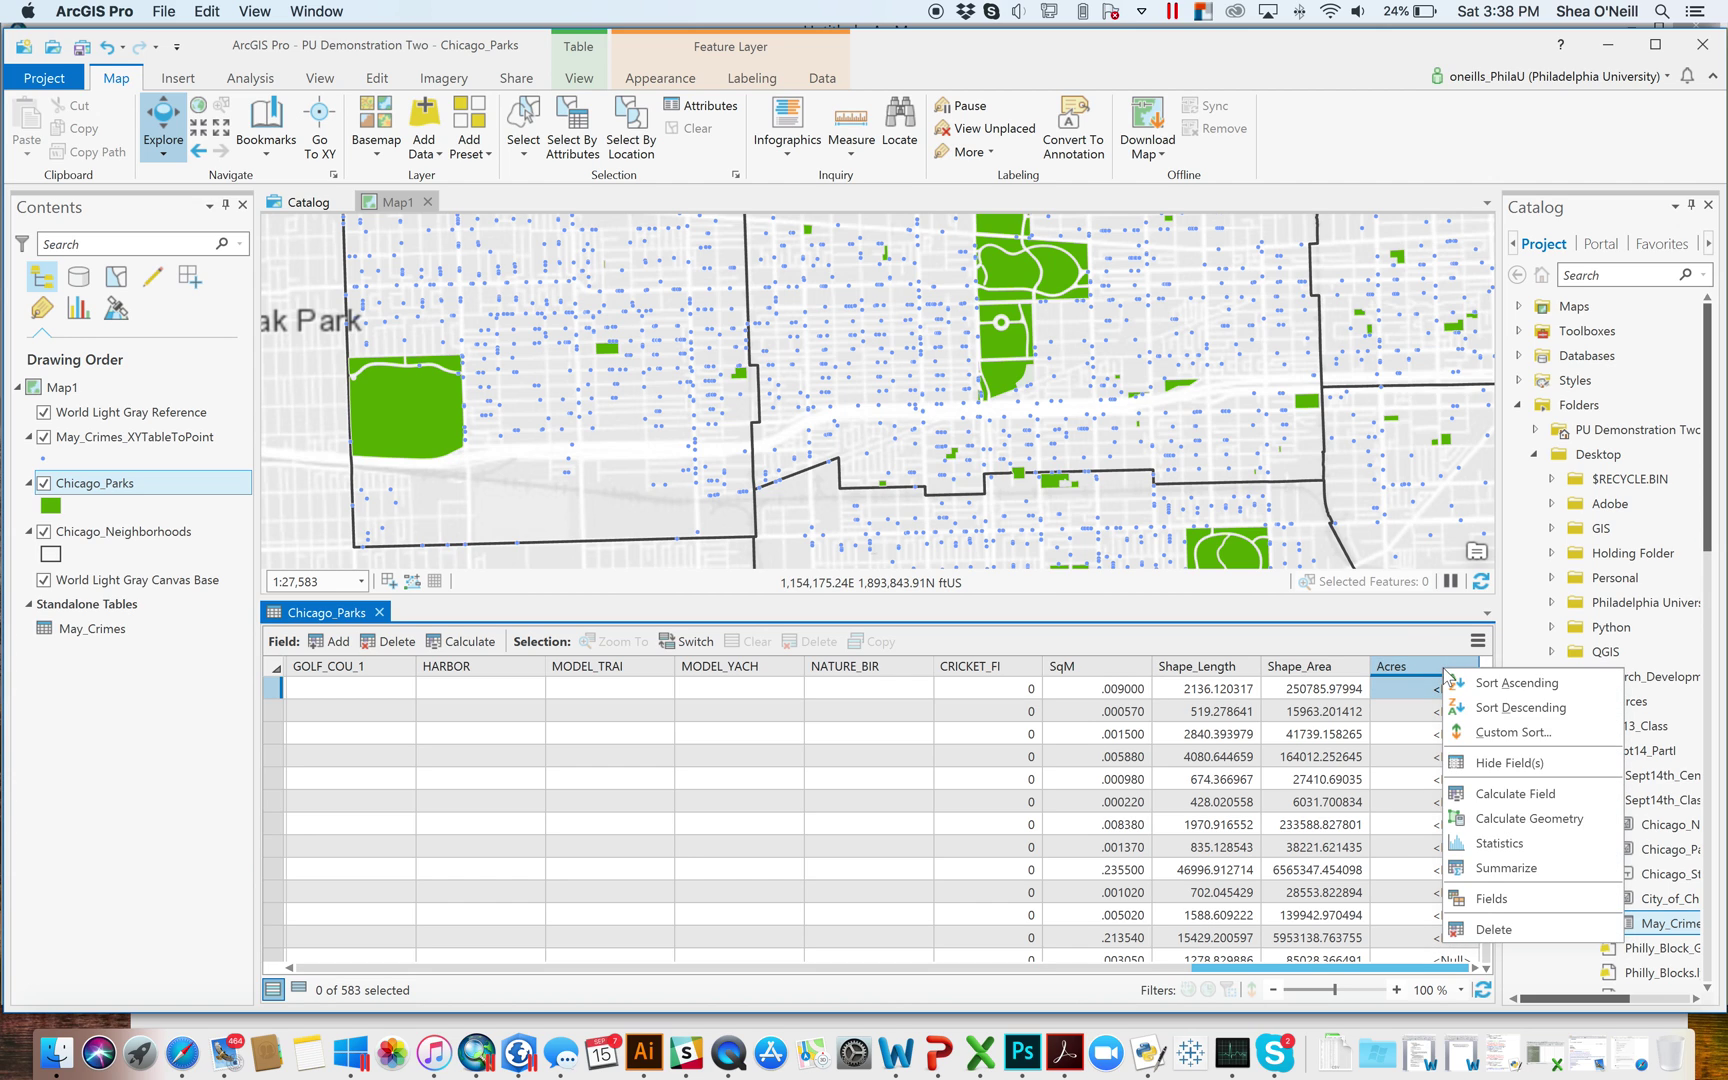
click(1496, 821)
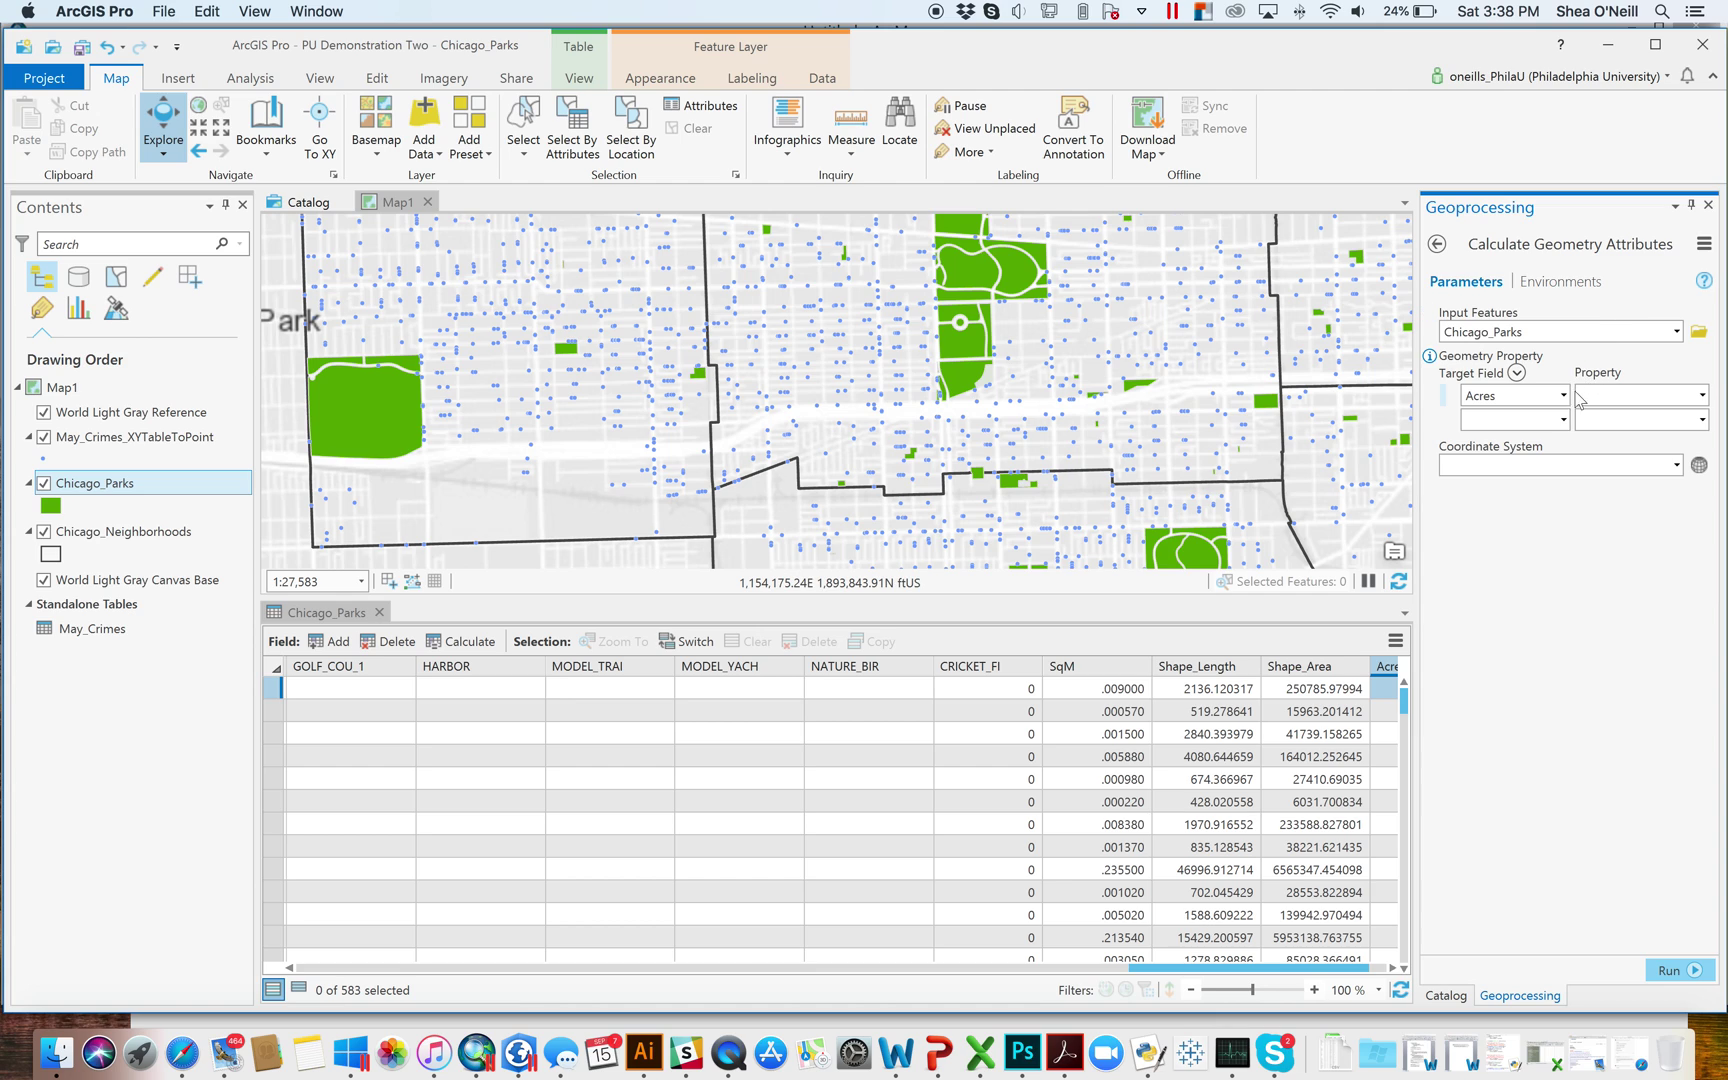
click(1702, 396)
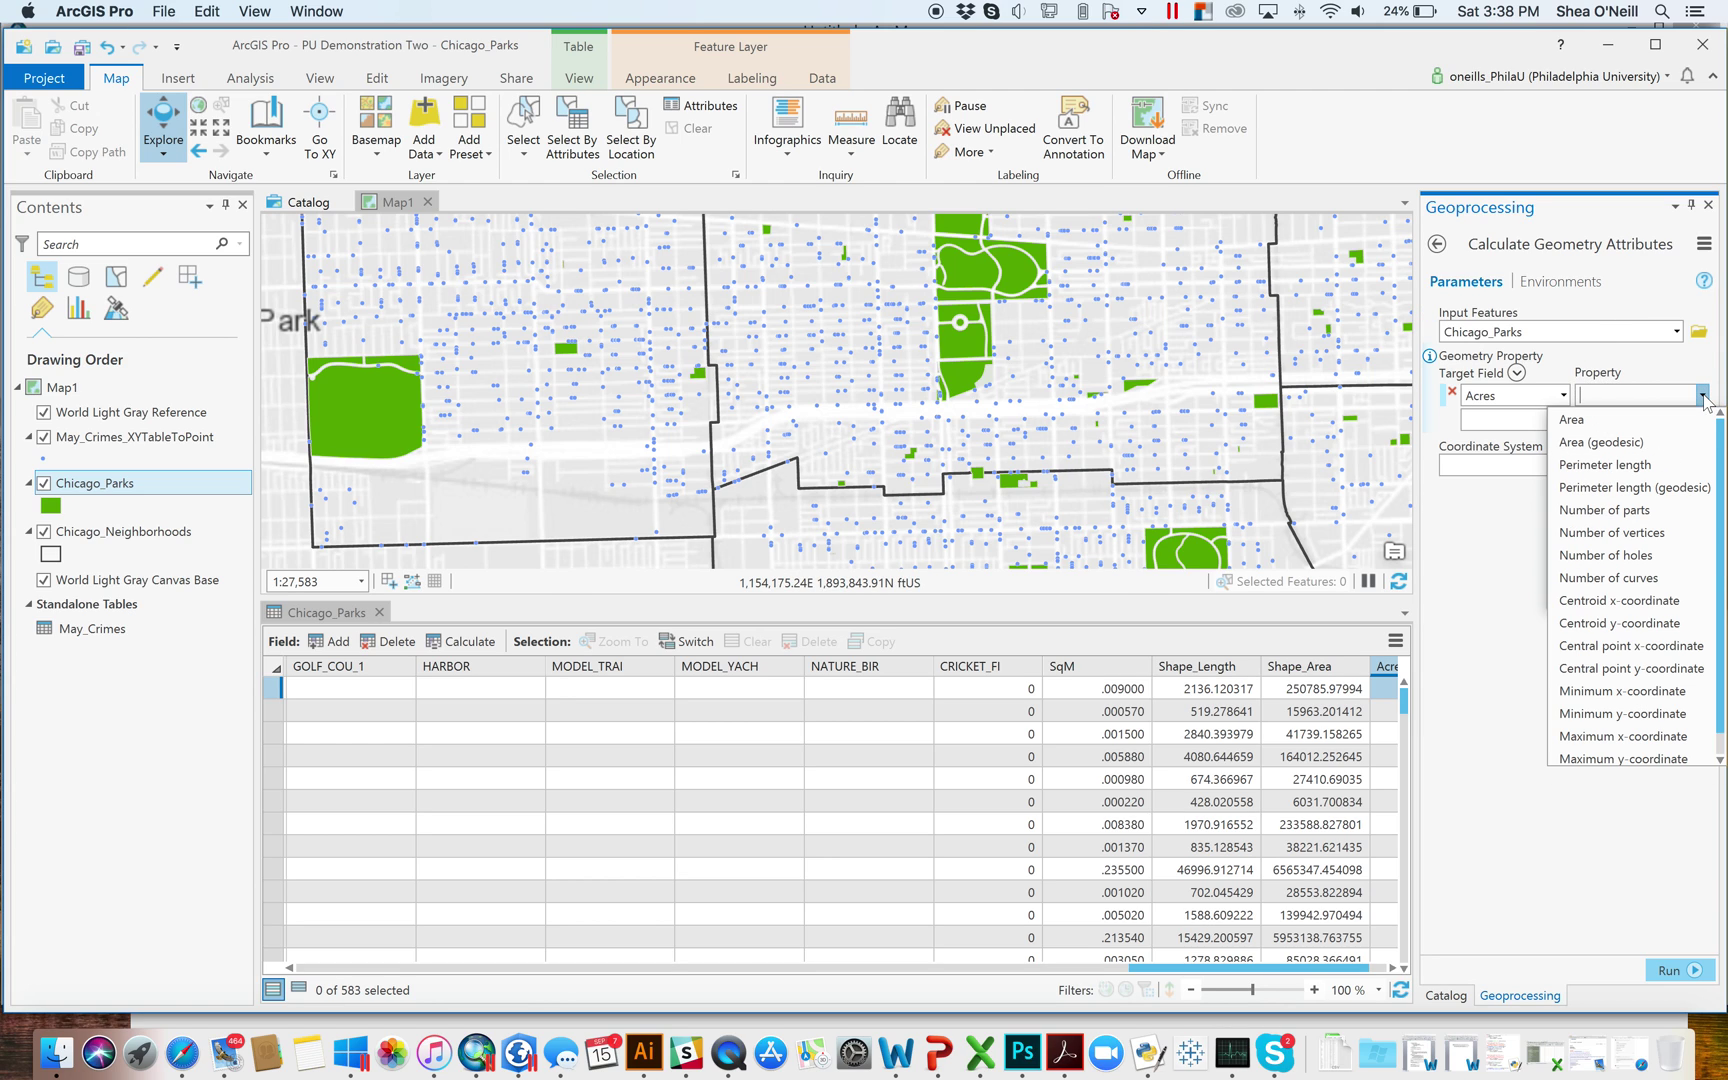
click(1641, 420)
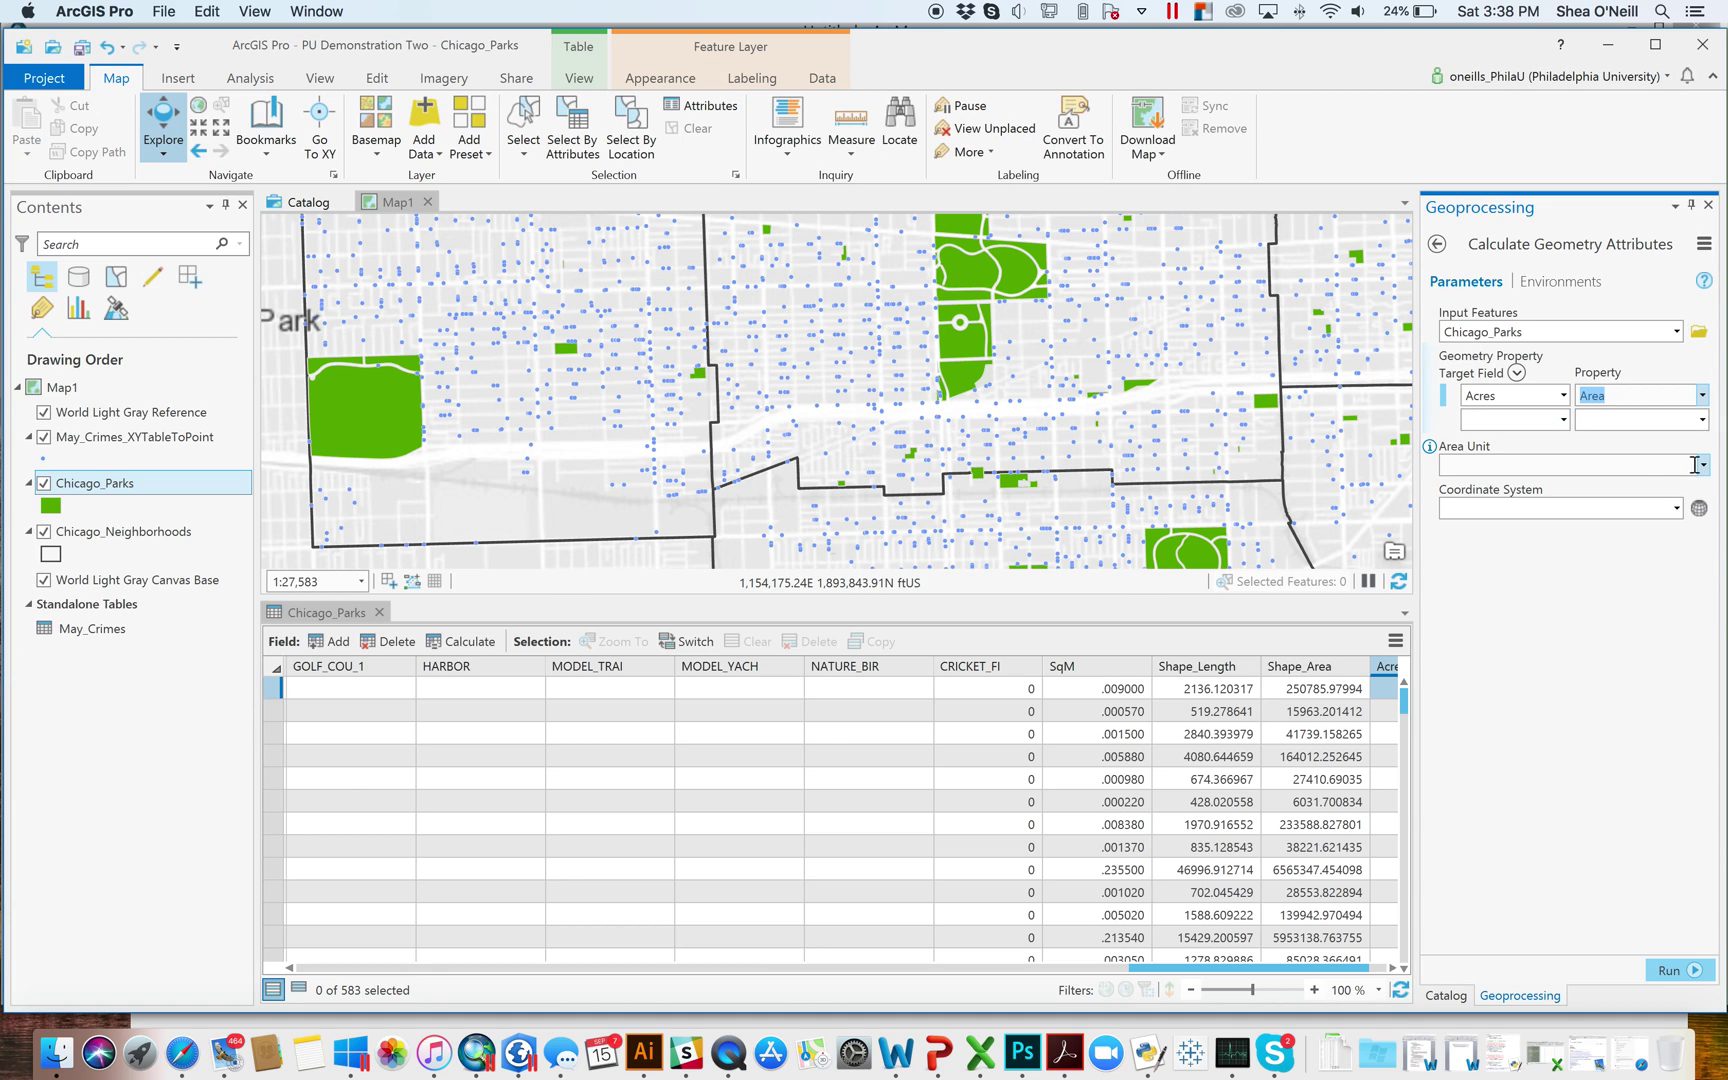
click(1703, 466)
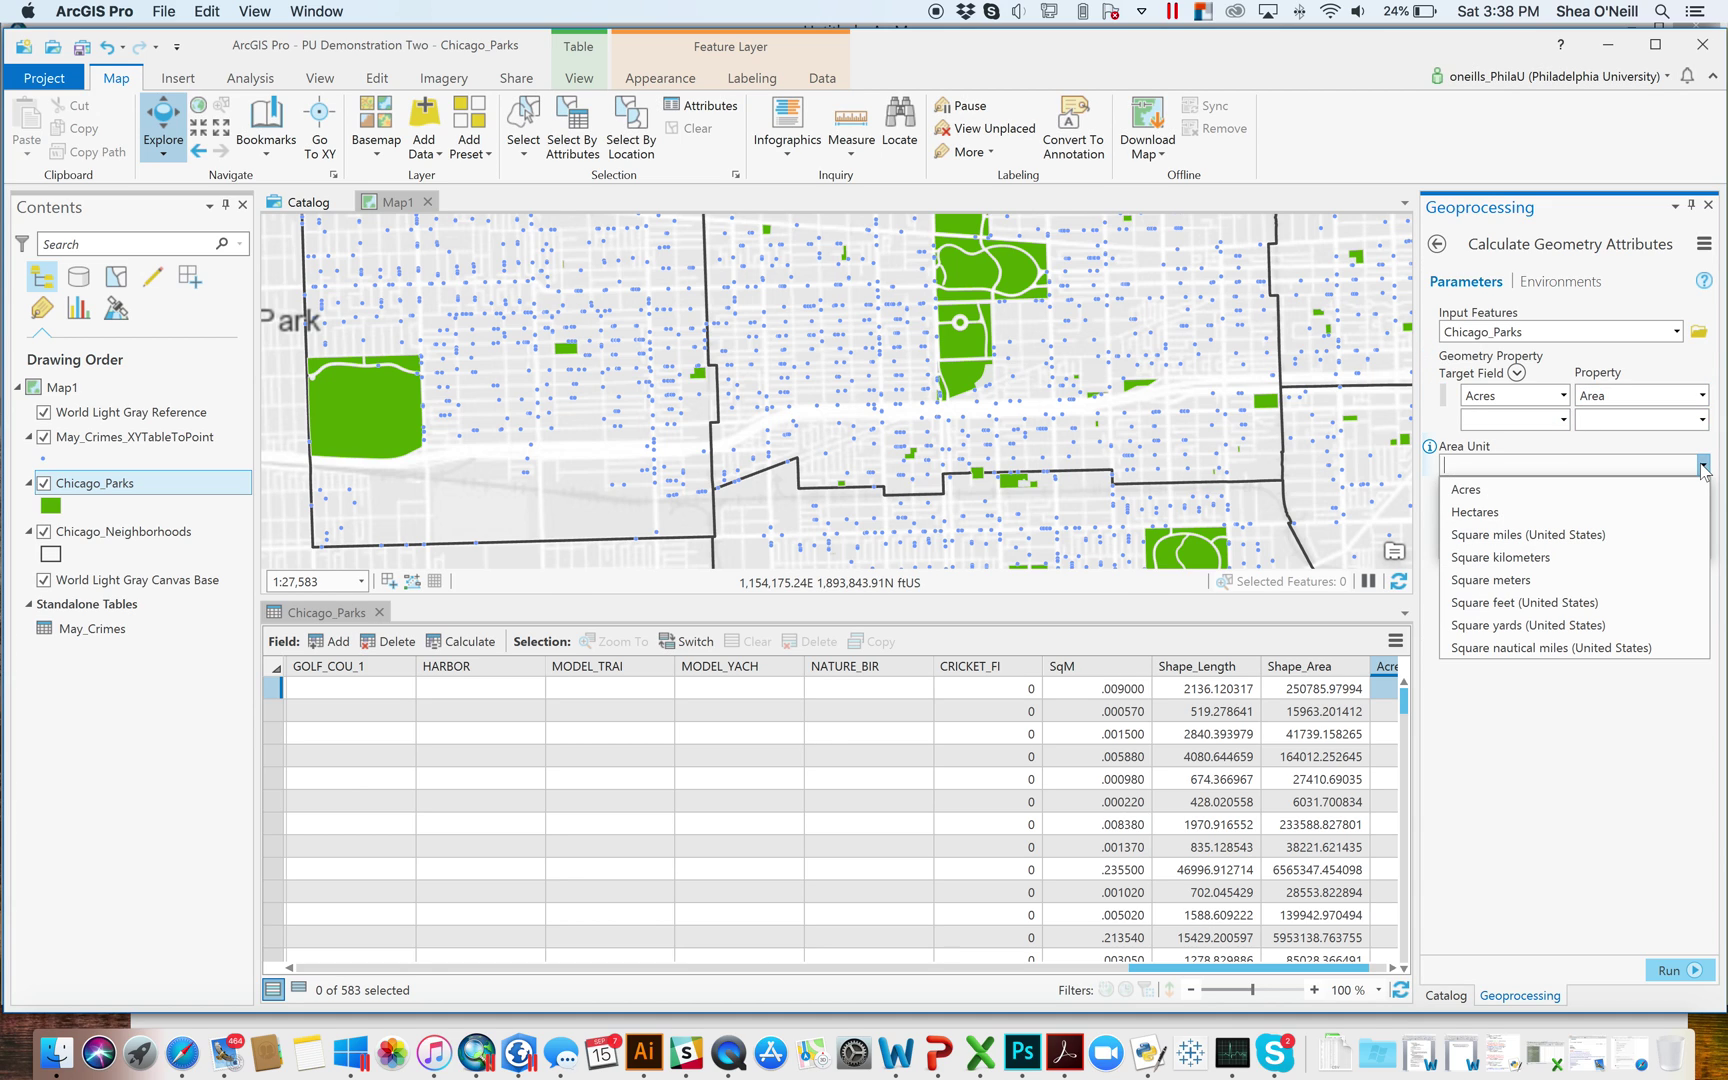
click(1613, 490)
click(1672, 967)
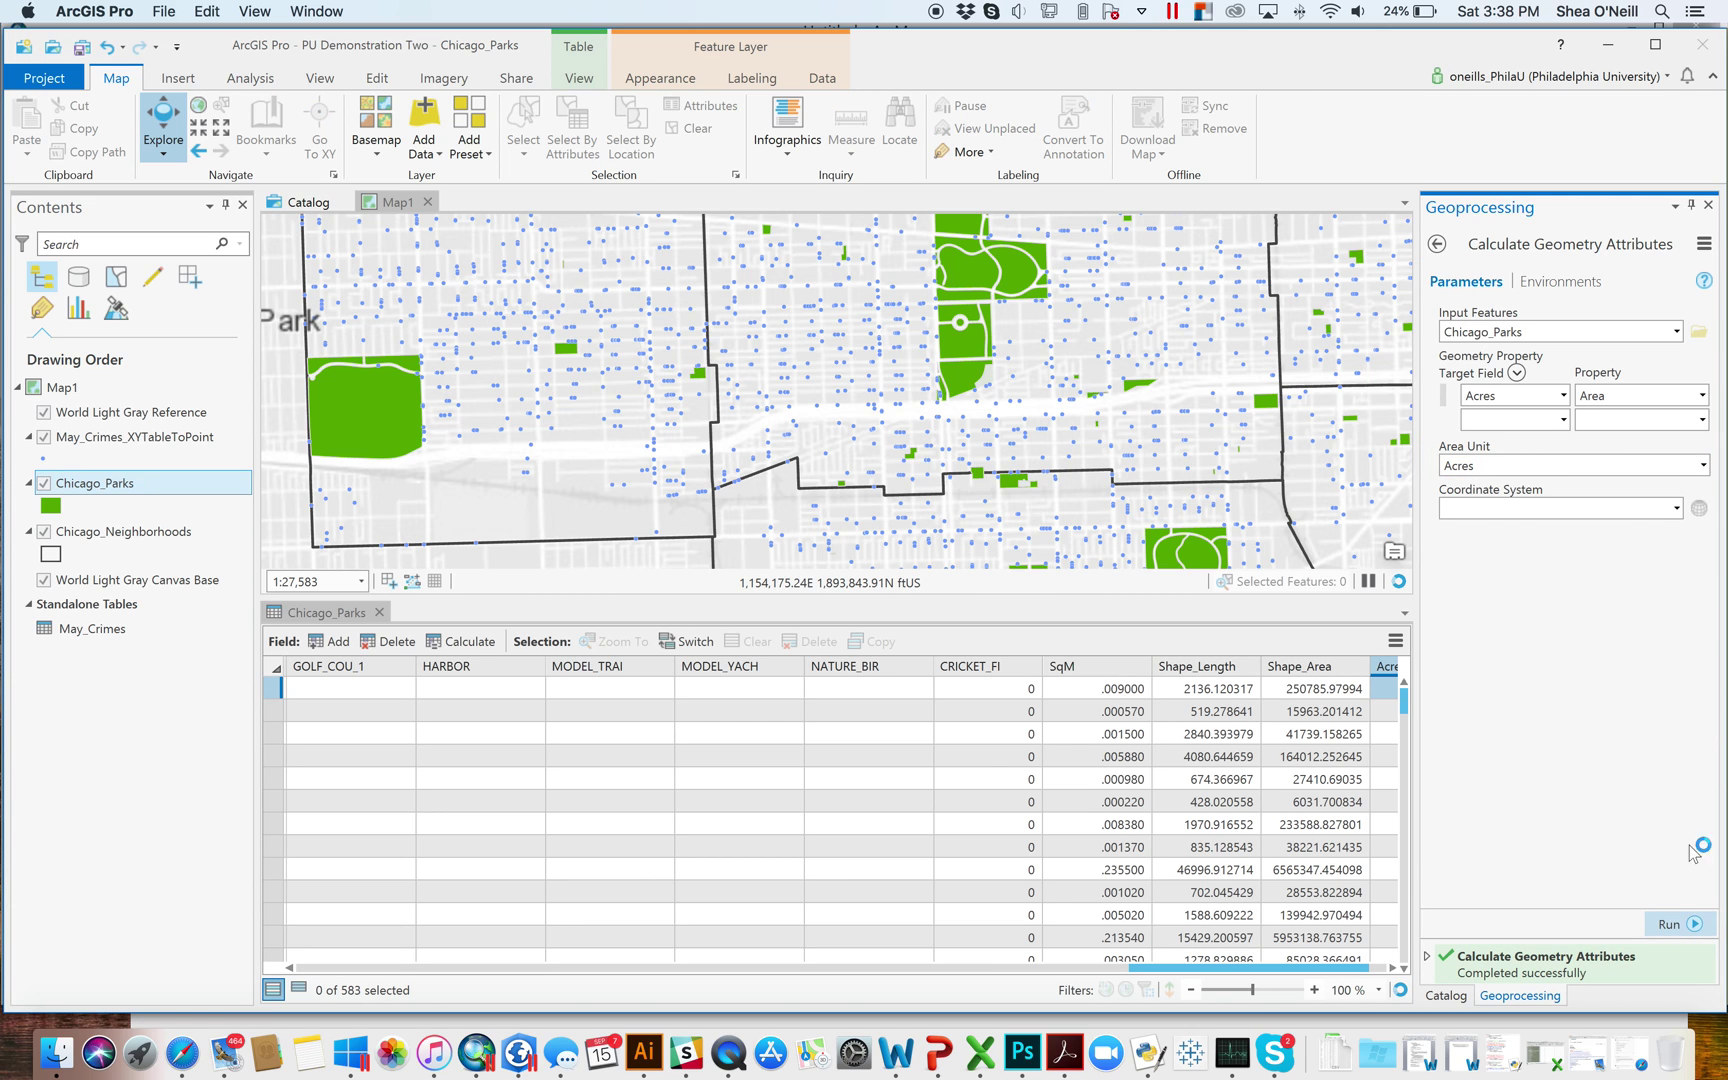
click(1708, 204)
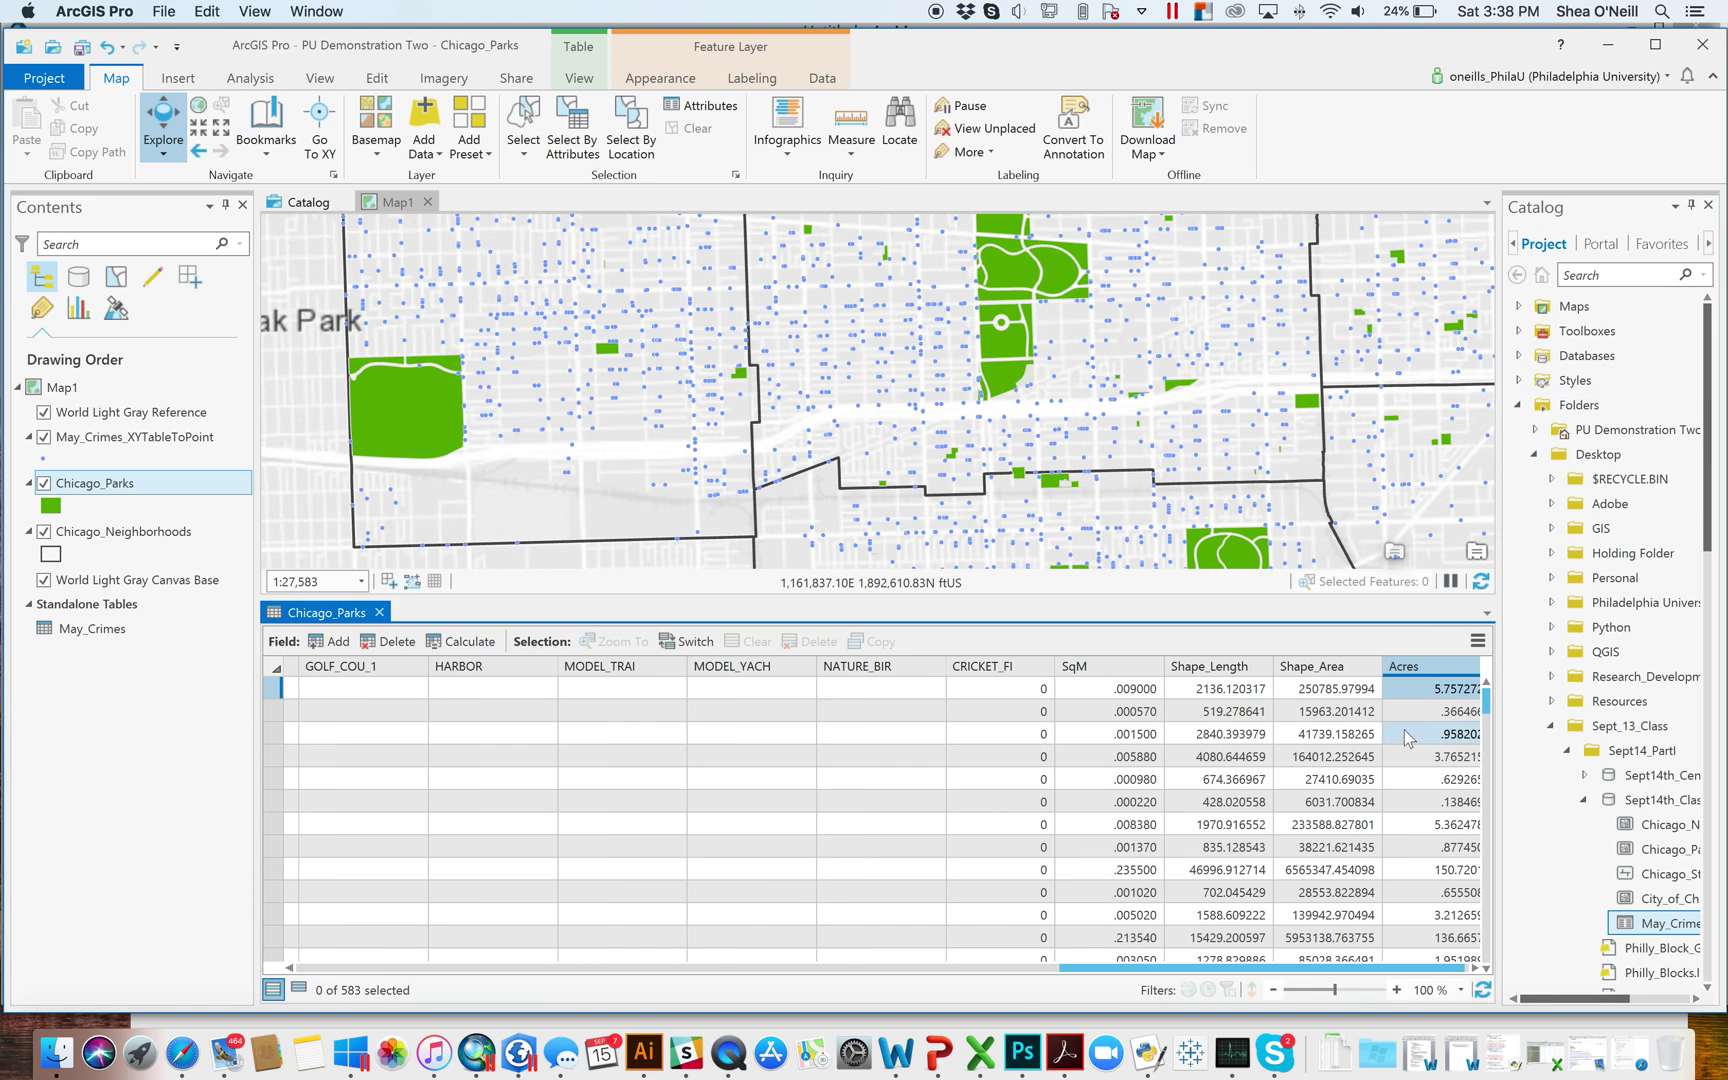
Step: Hide the May_Crimes_XYTableToPoint layer and lasso-select the parks and neighborhoods north of Oak Park, with the parks table floating over the map
scroll(960, 423, down, 5)
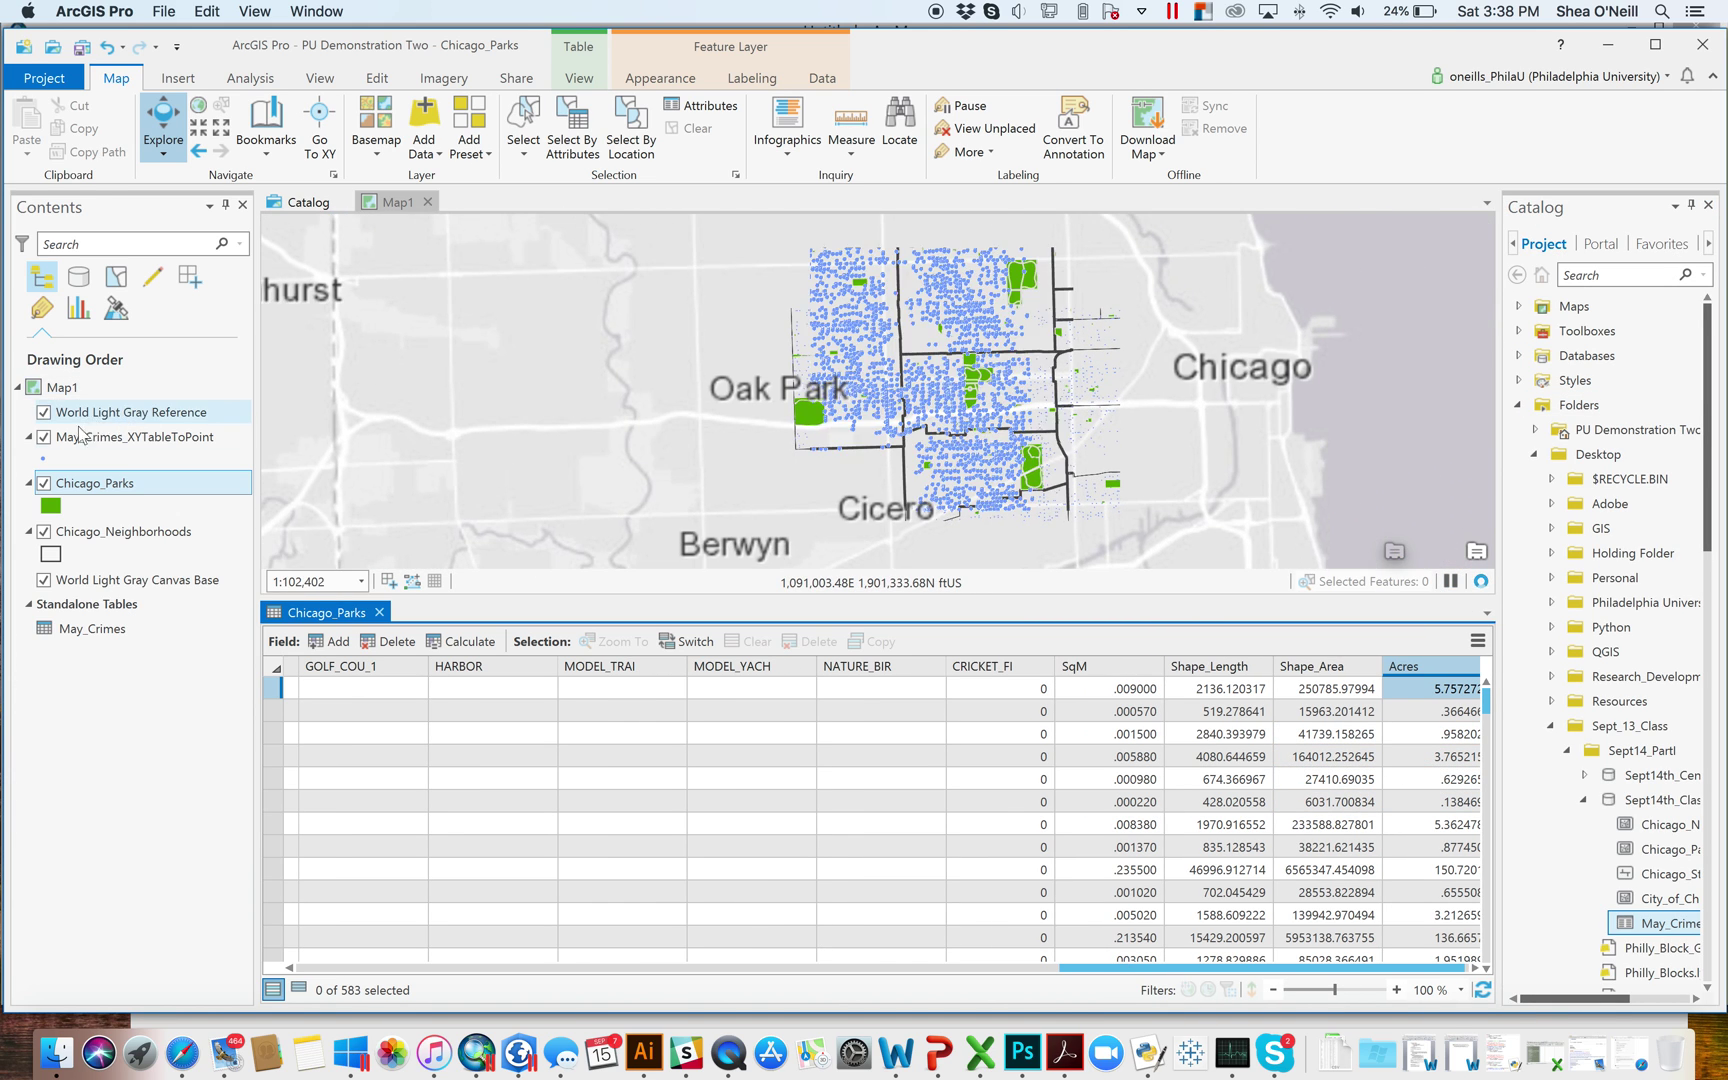
click(44, 437)
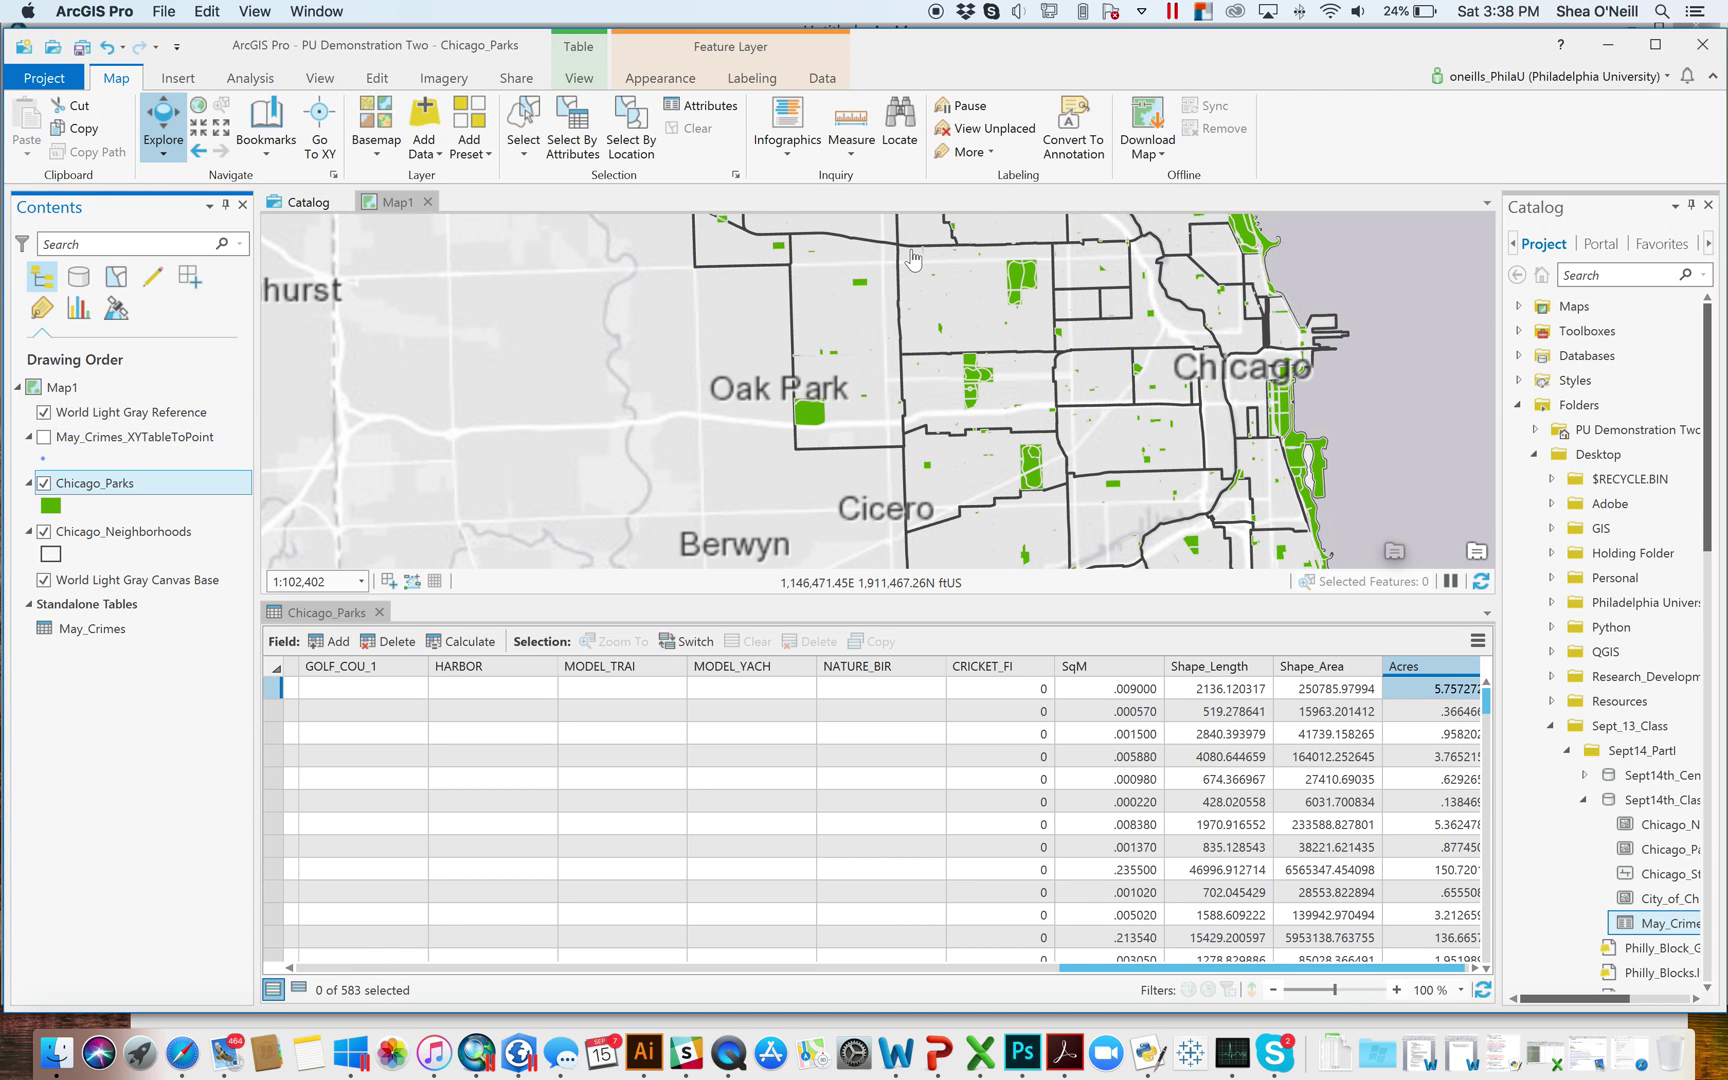
click(524, 122)
drag(325, 612, 909, 666)
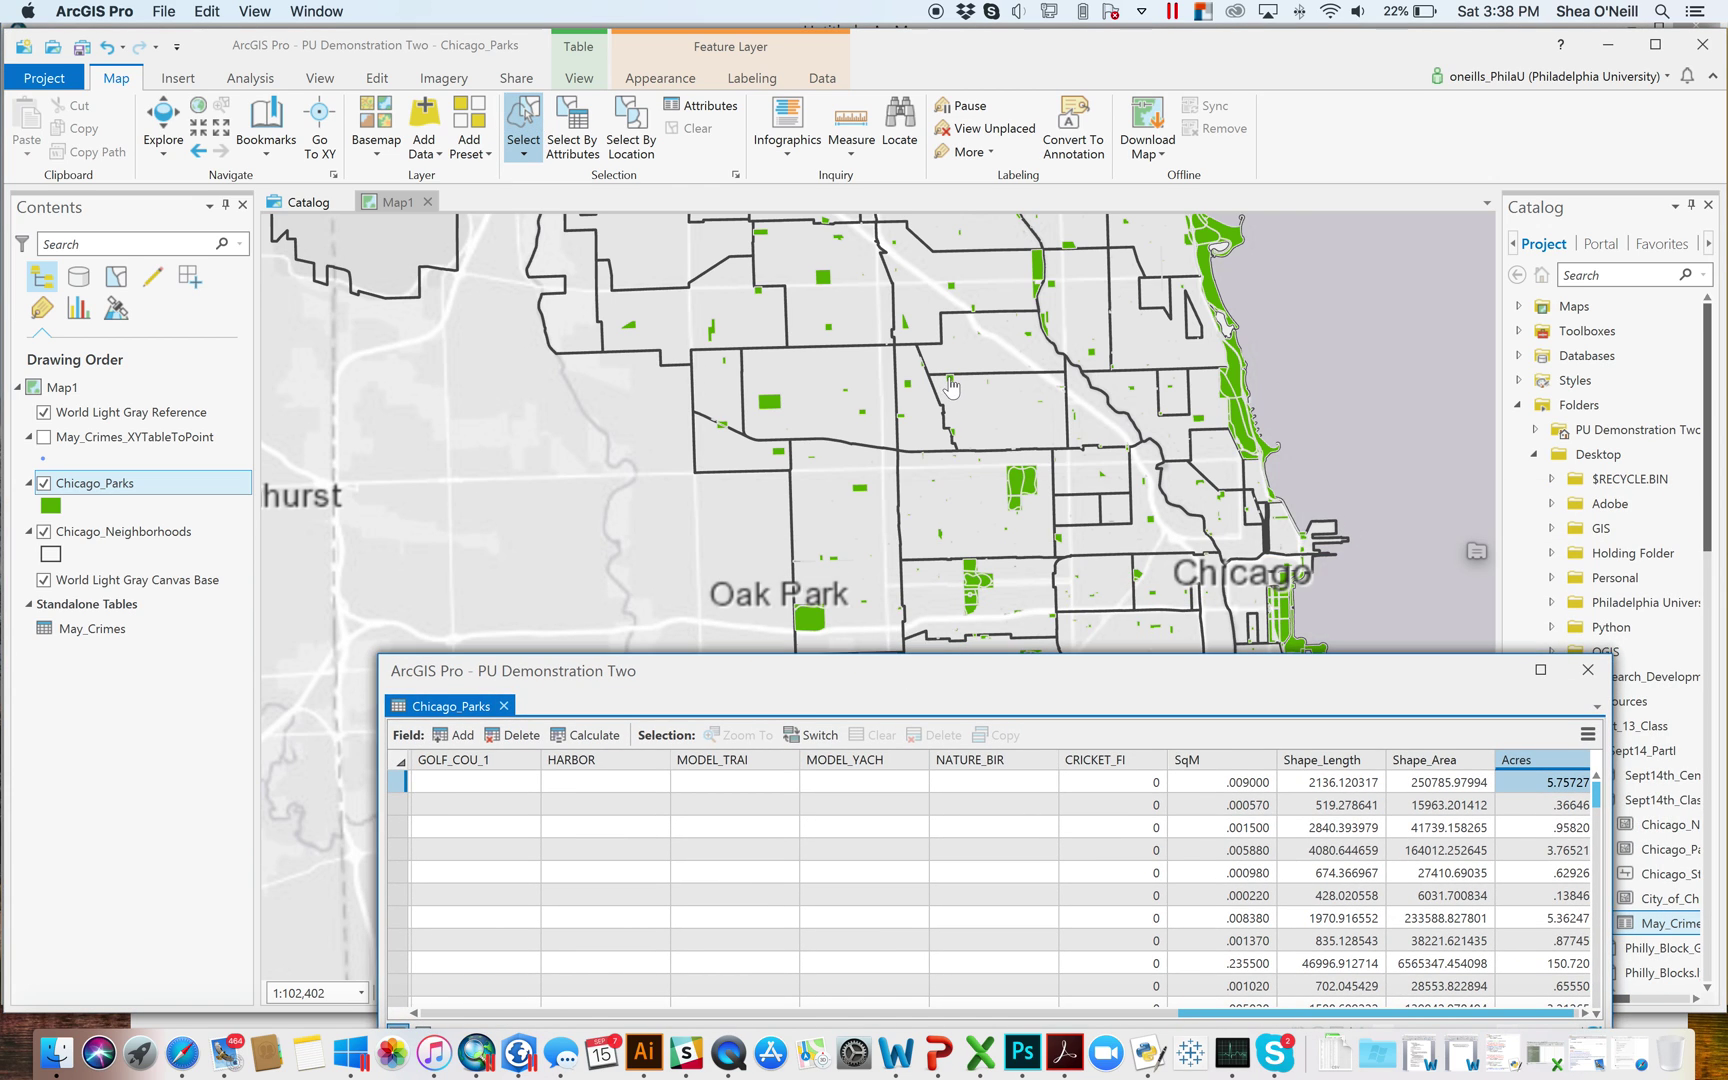
mouse_move(845, 294)
mouse_down()
mouse_move(940, 365)
mouse_move(895, 532)
mouse_move(660, 290)
mouse_move(840, 294)
mouse_up()
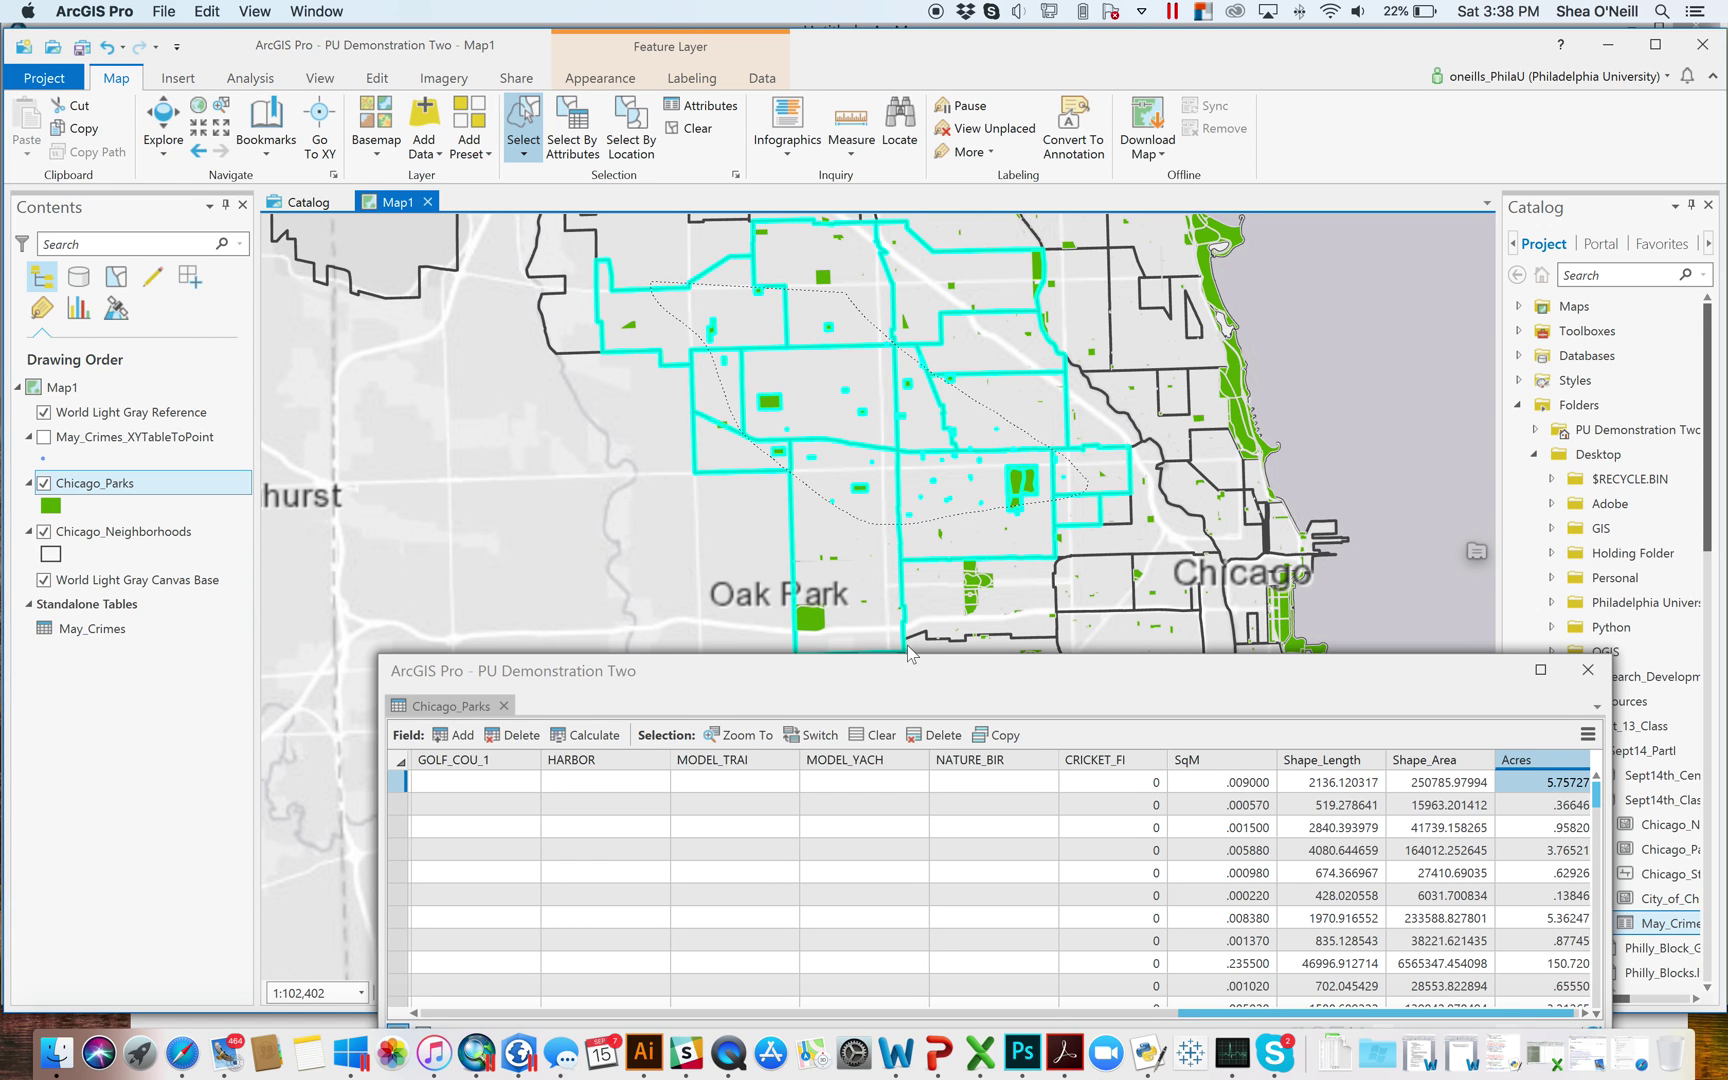
drag(908, 675, 788, 347)
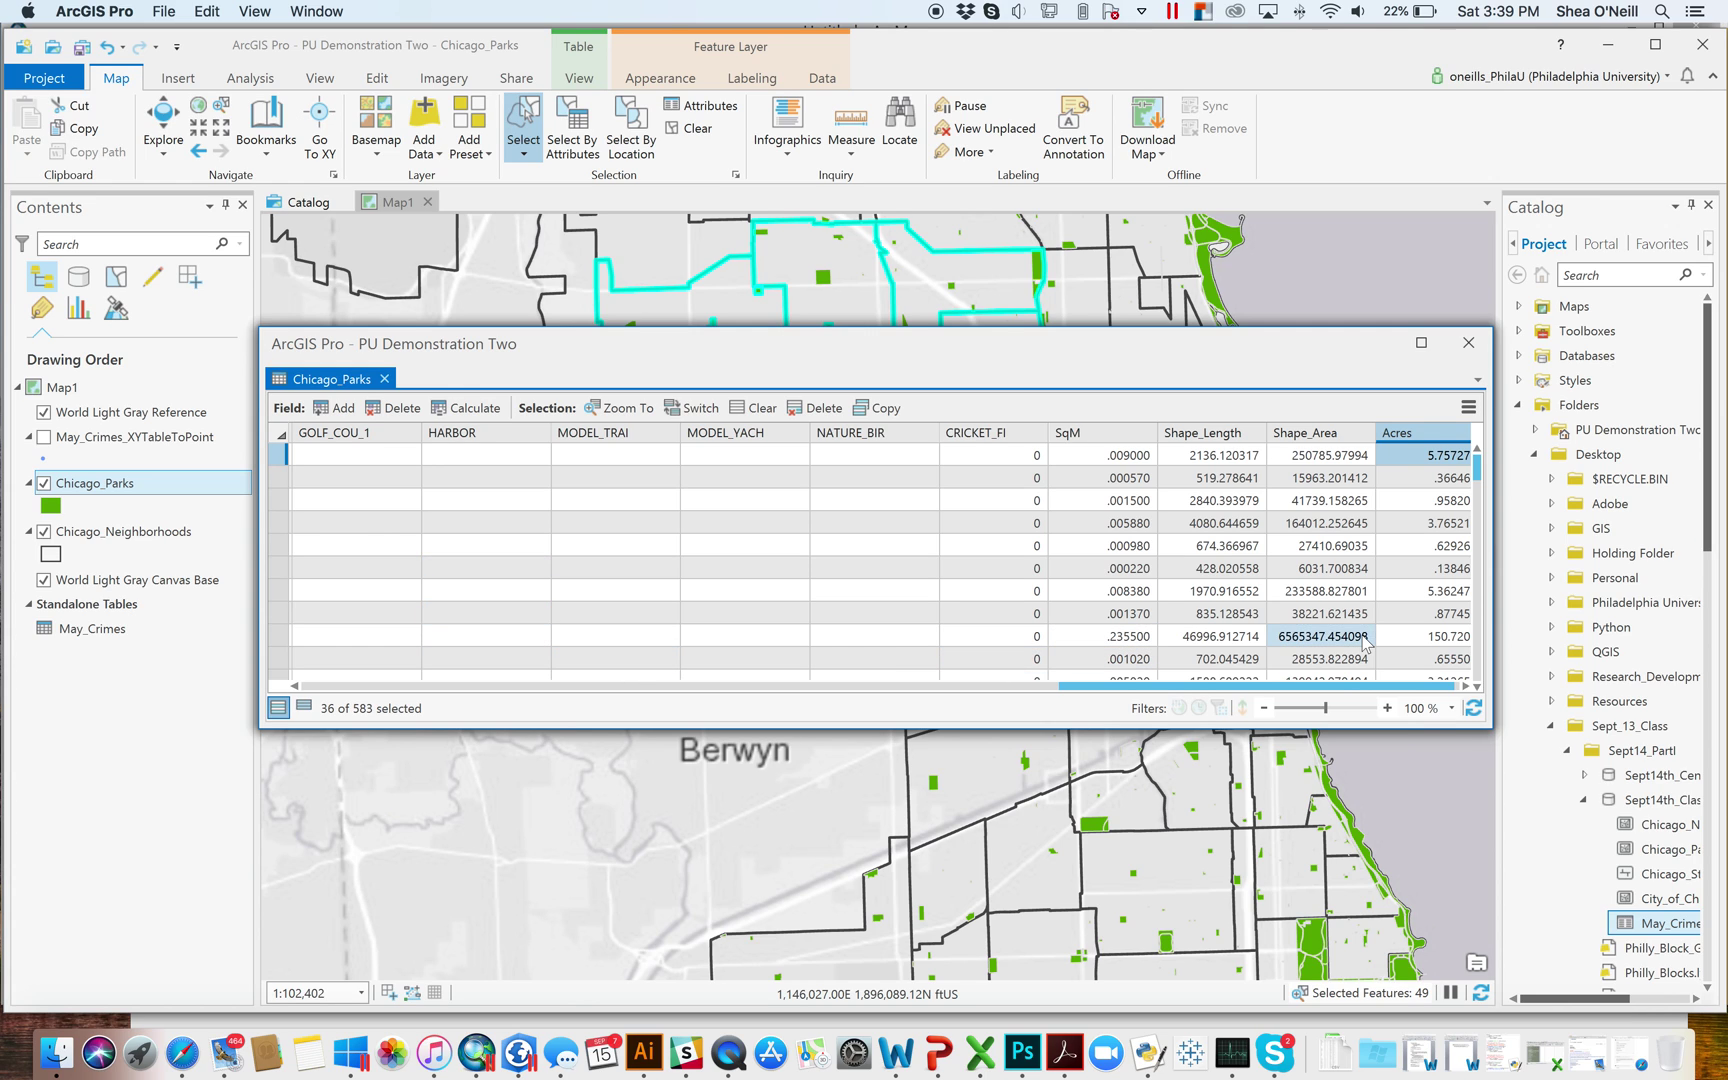
Step: Examine the options for the Acres field in the parks table, including Statistics
drag(1366, 685, 1403, 683)
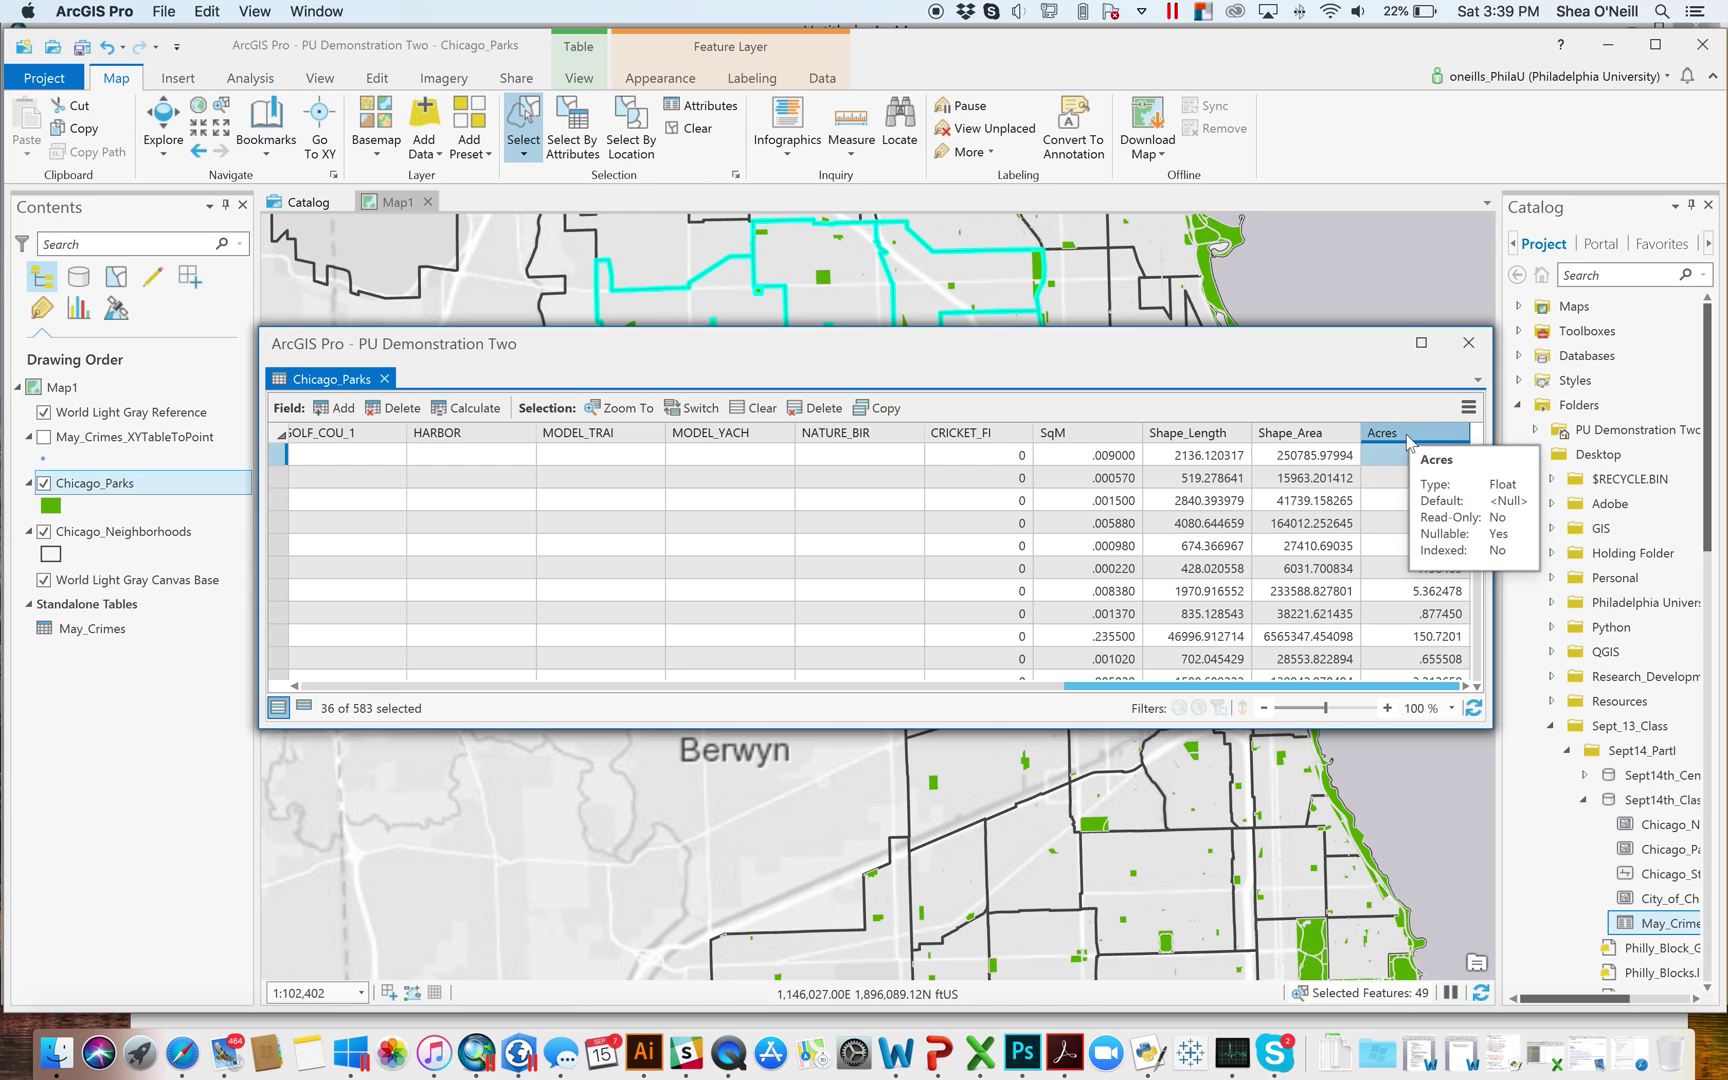
right_click(1408, 441)
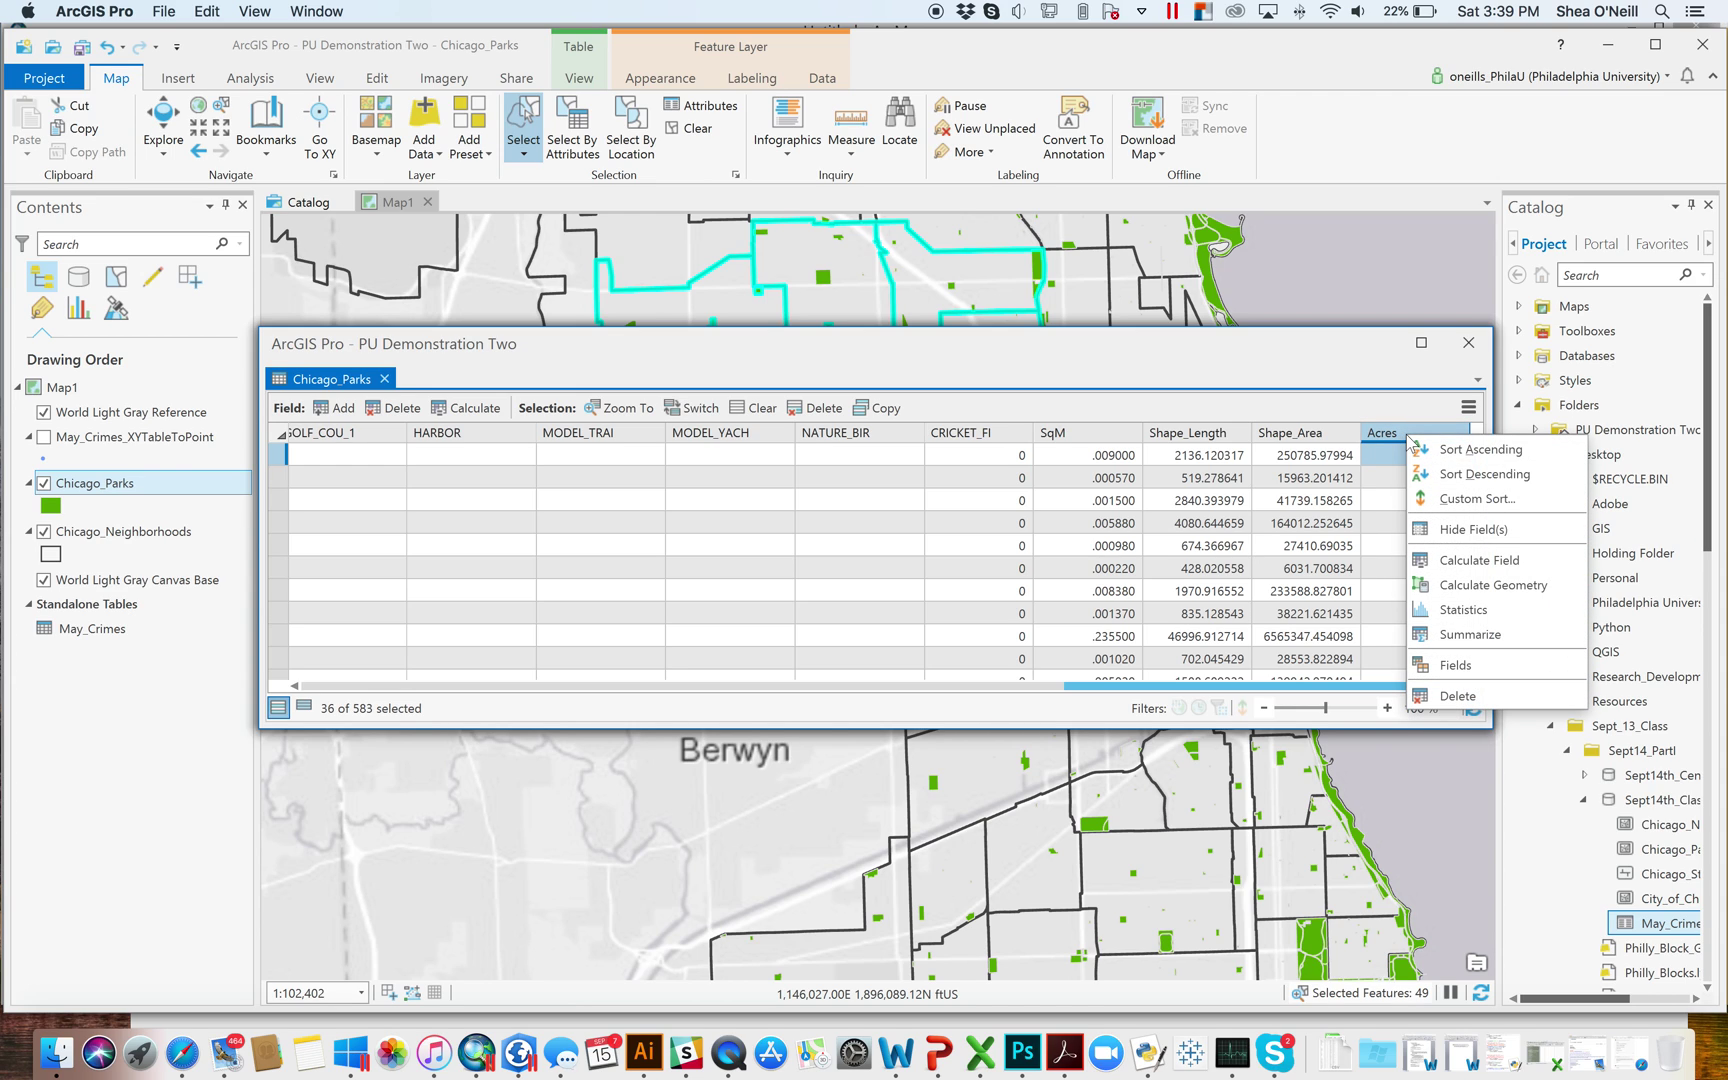
click(1266, 356)
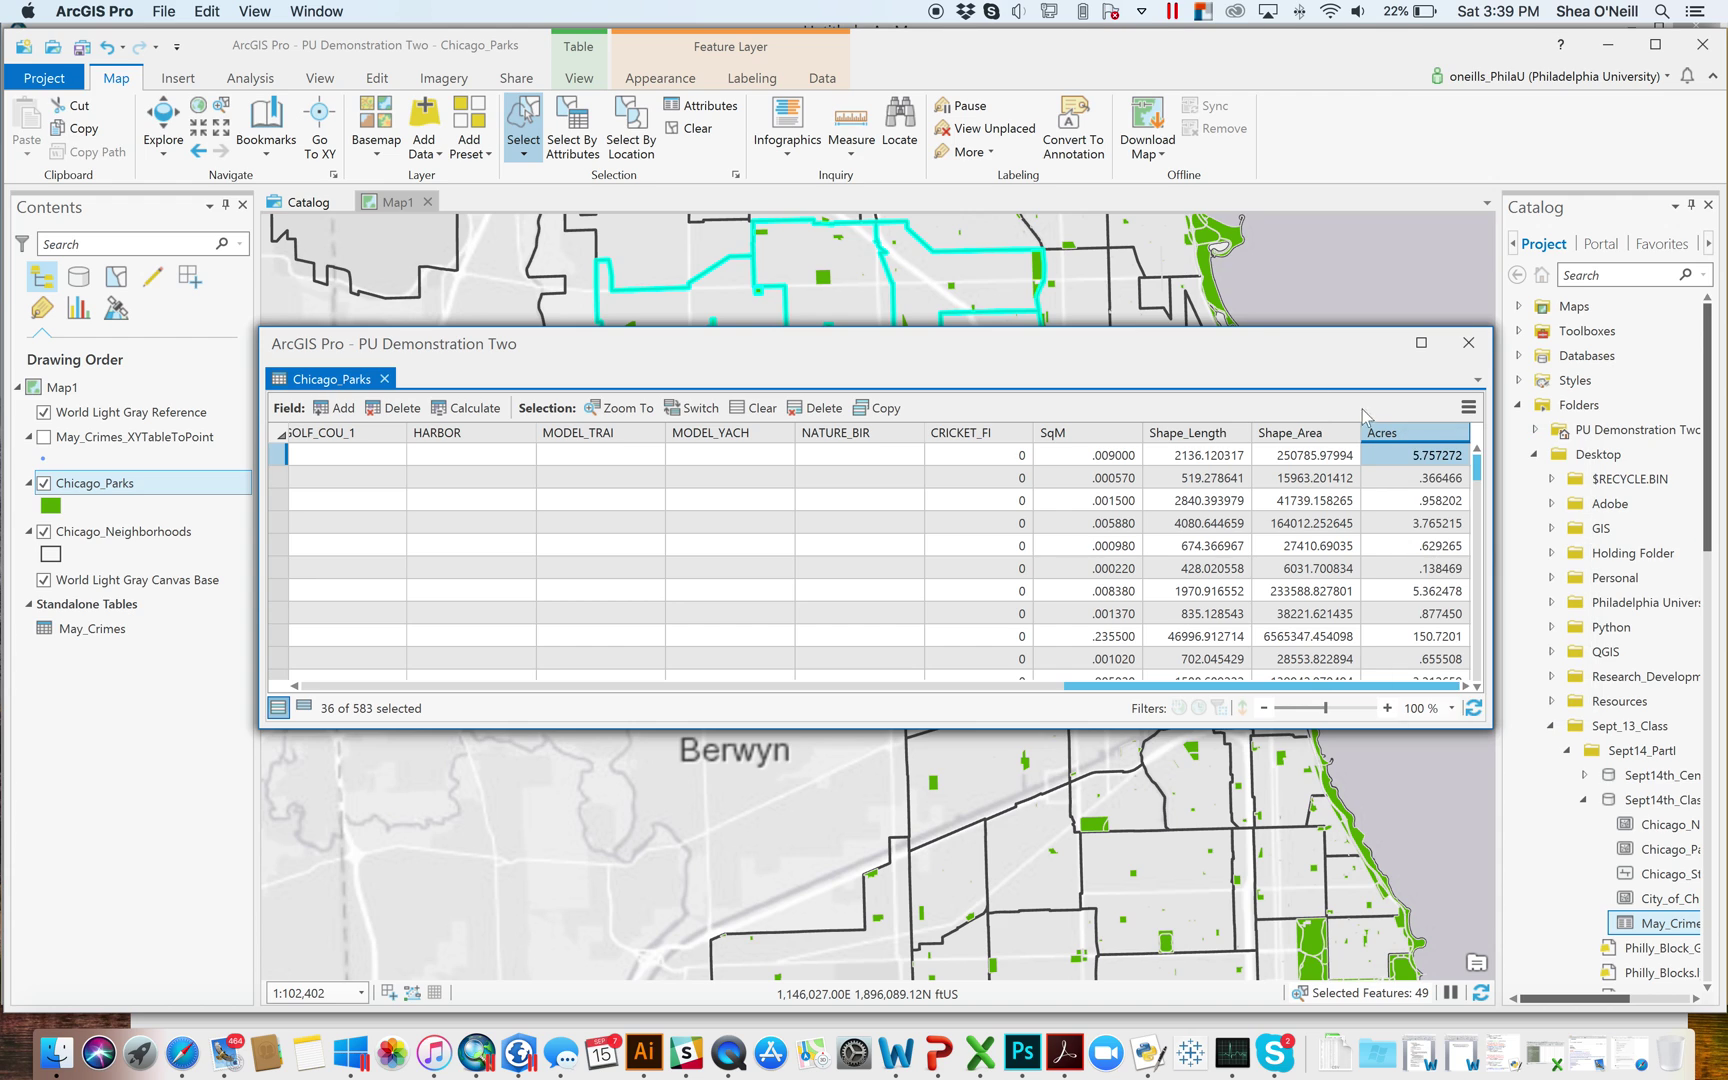
right_click(1408, 434)
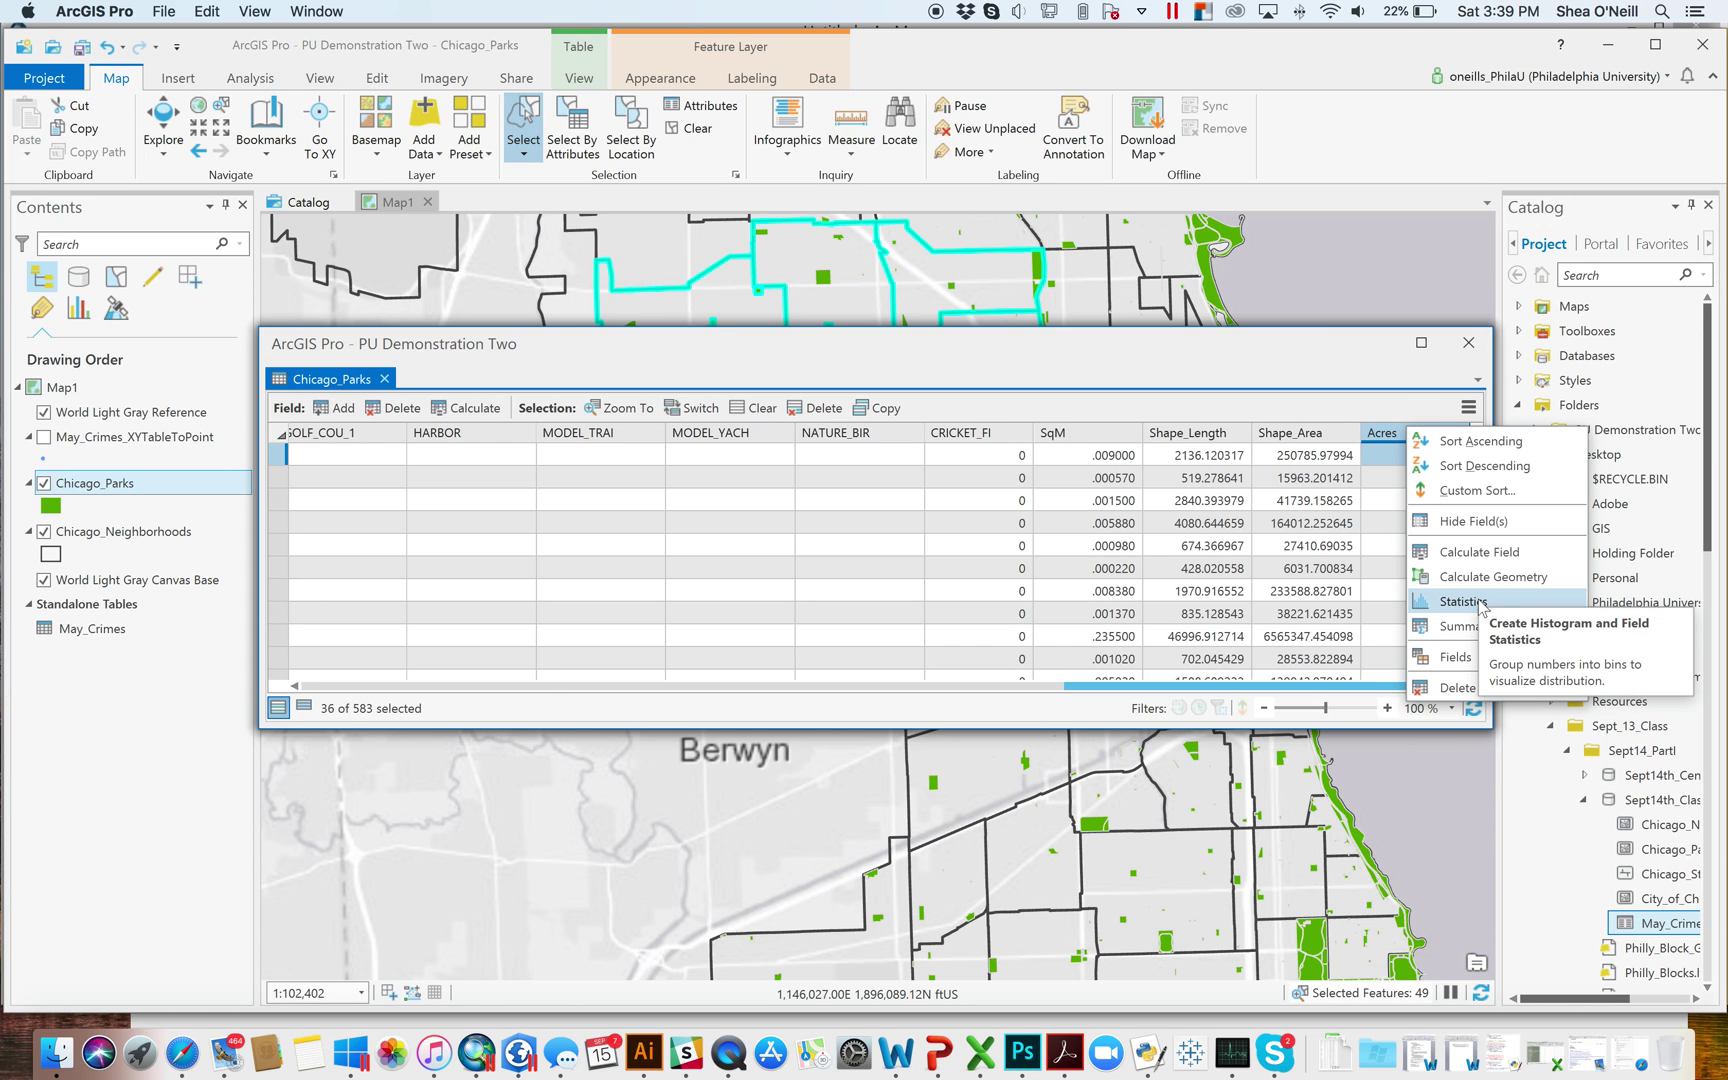
click(1342, 350)
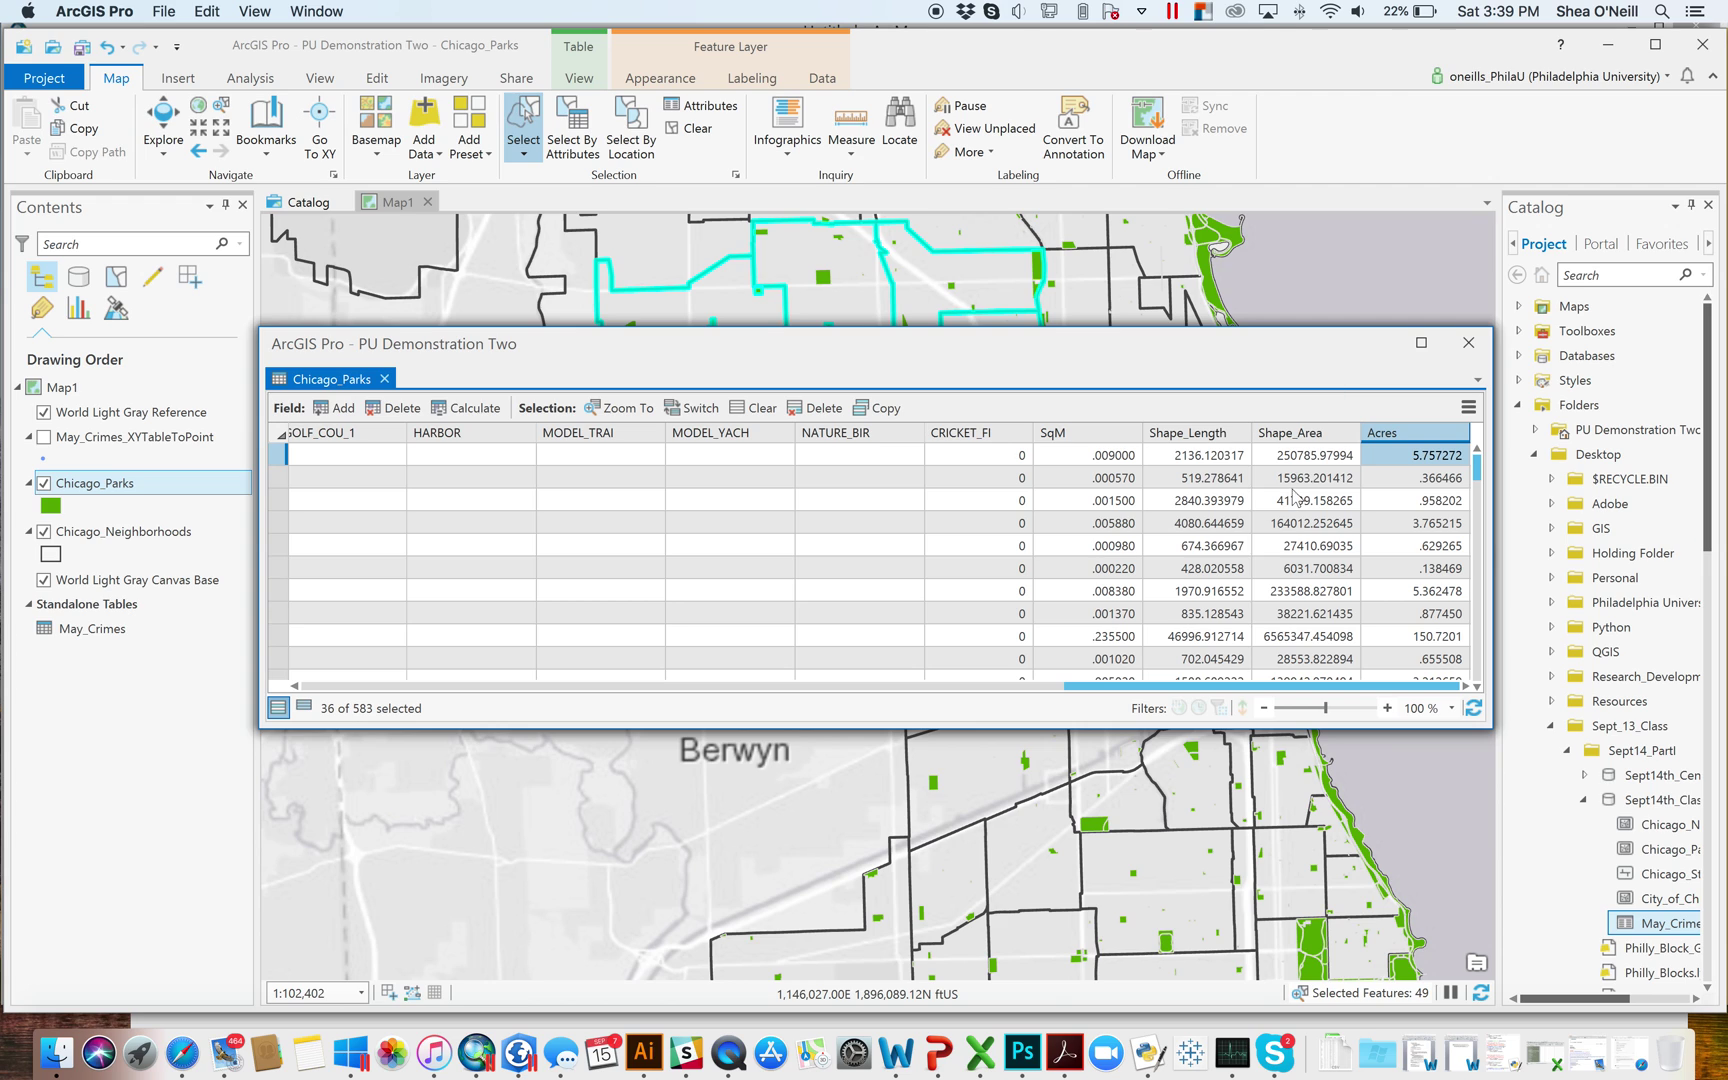
Step: Compare the options offered for the LOCATION text field with those for the numeric Acres field
drag(1250, 687, 765, 609)
drag(745, 695, 467, 656)
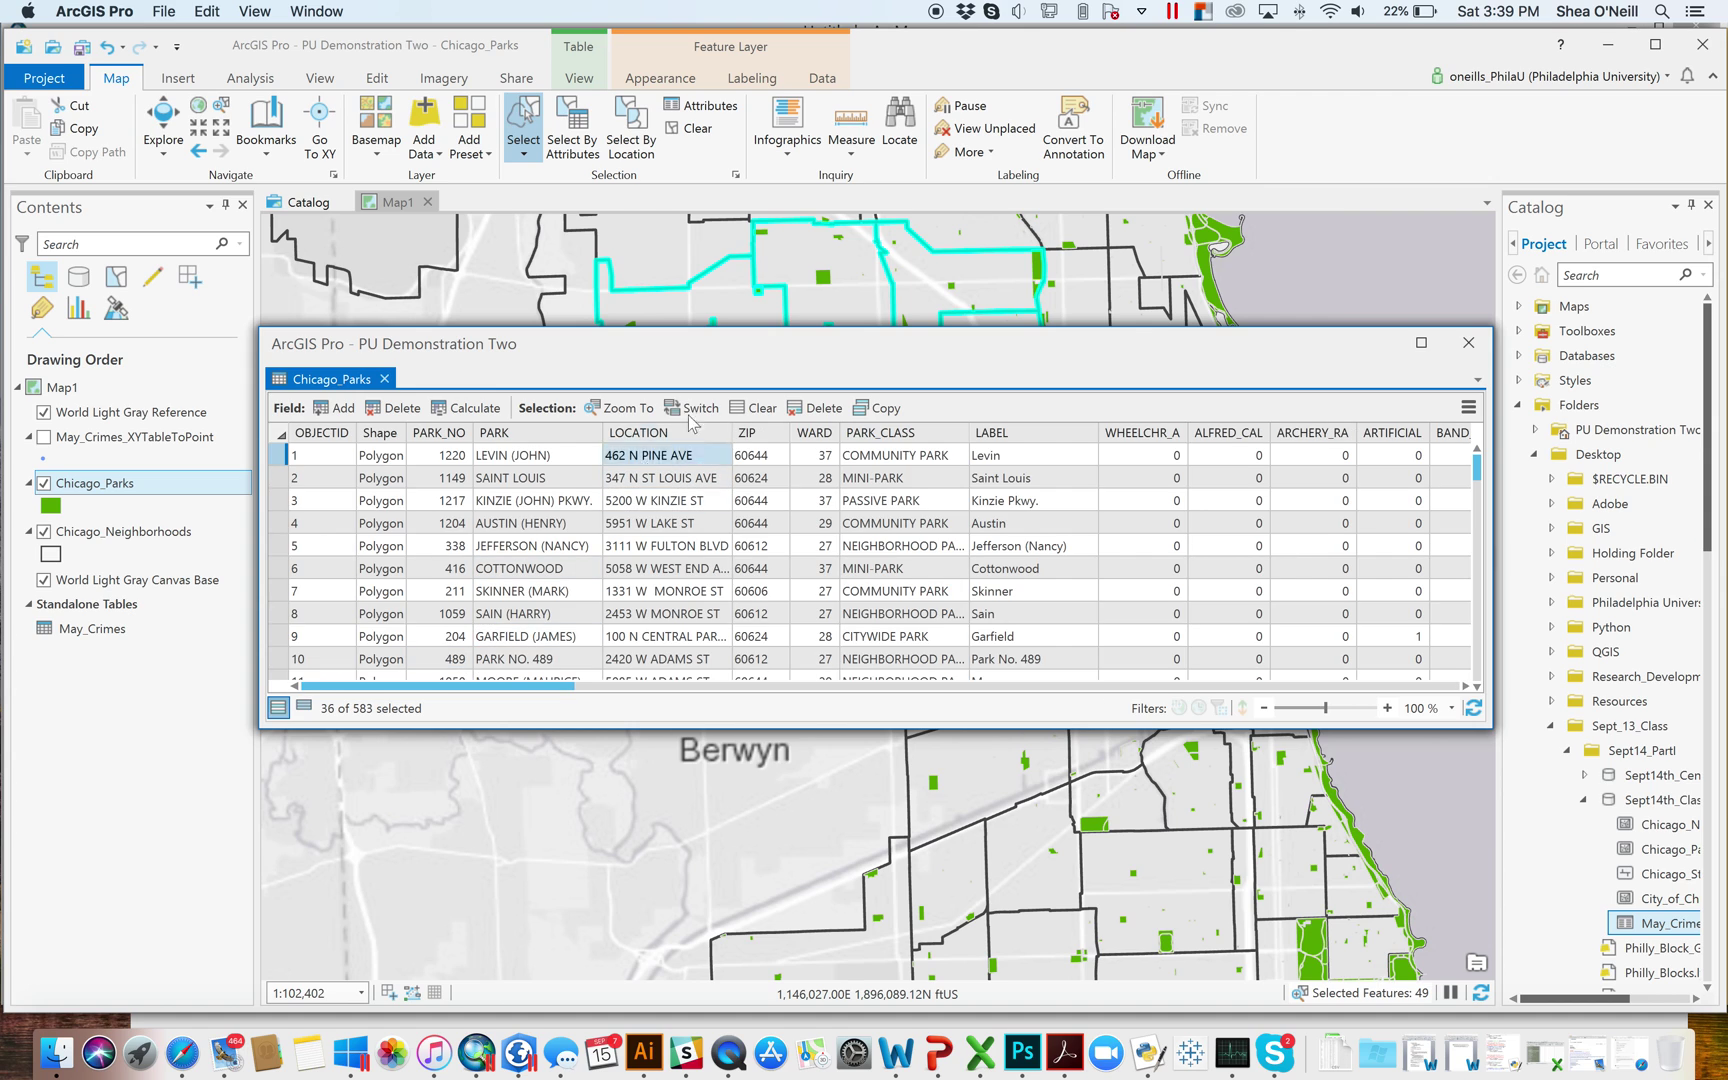
right_click(679, 437)
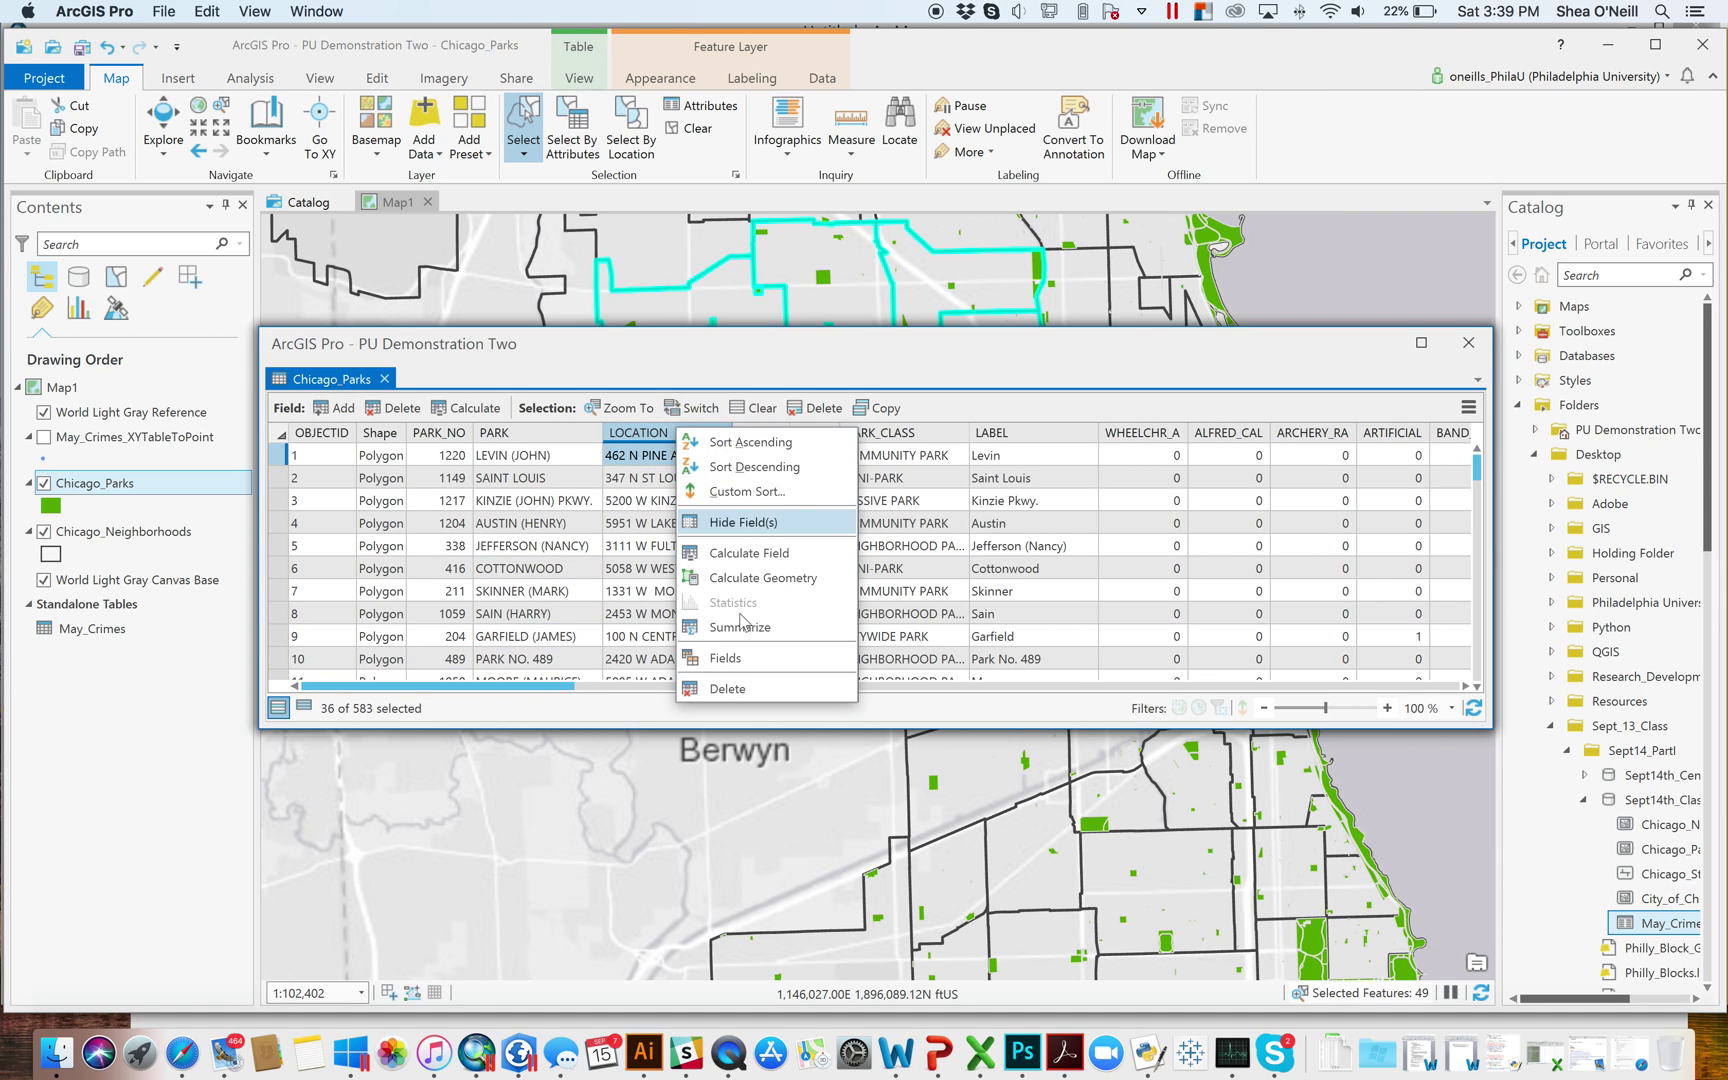
click(851, 372)
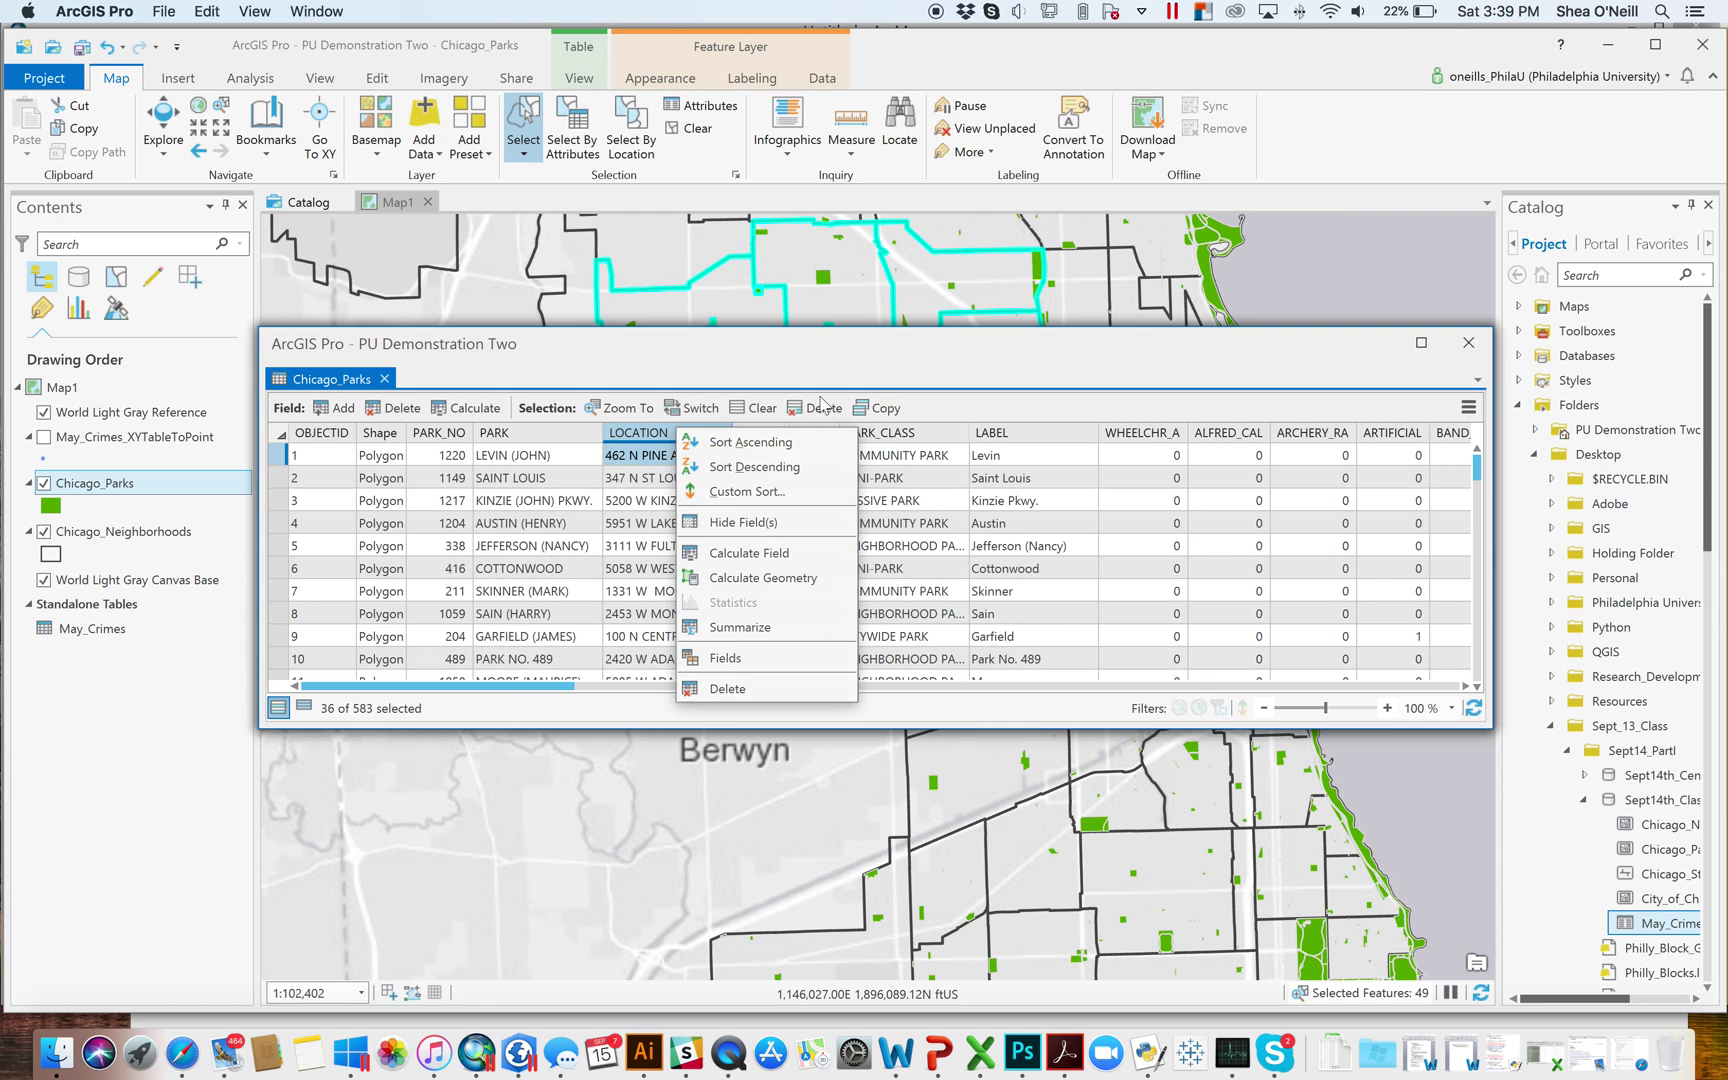
drag(560, 686, 1460, 697)
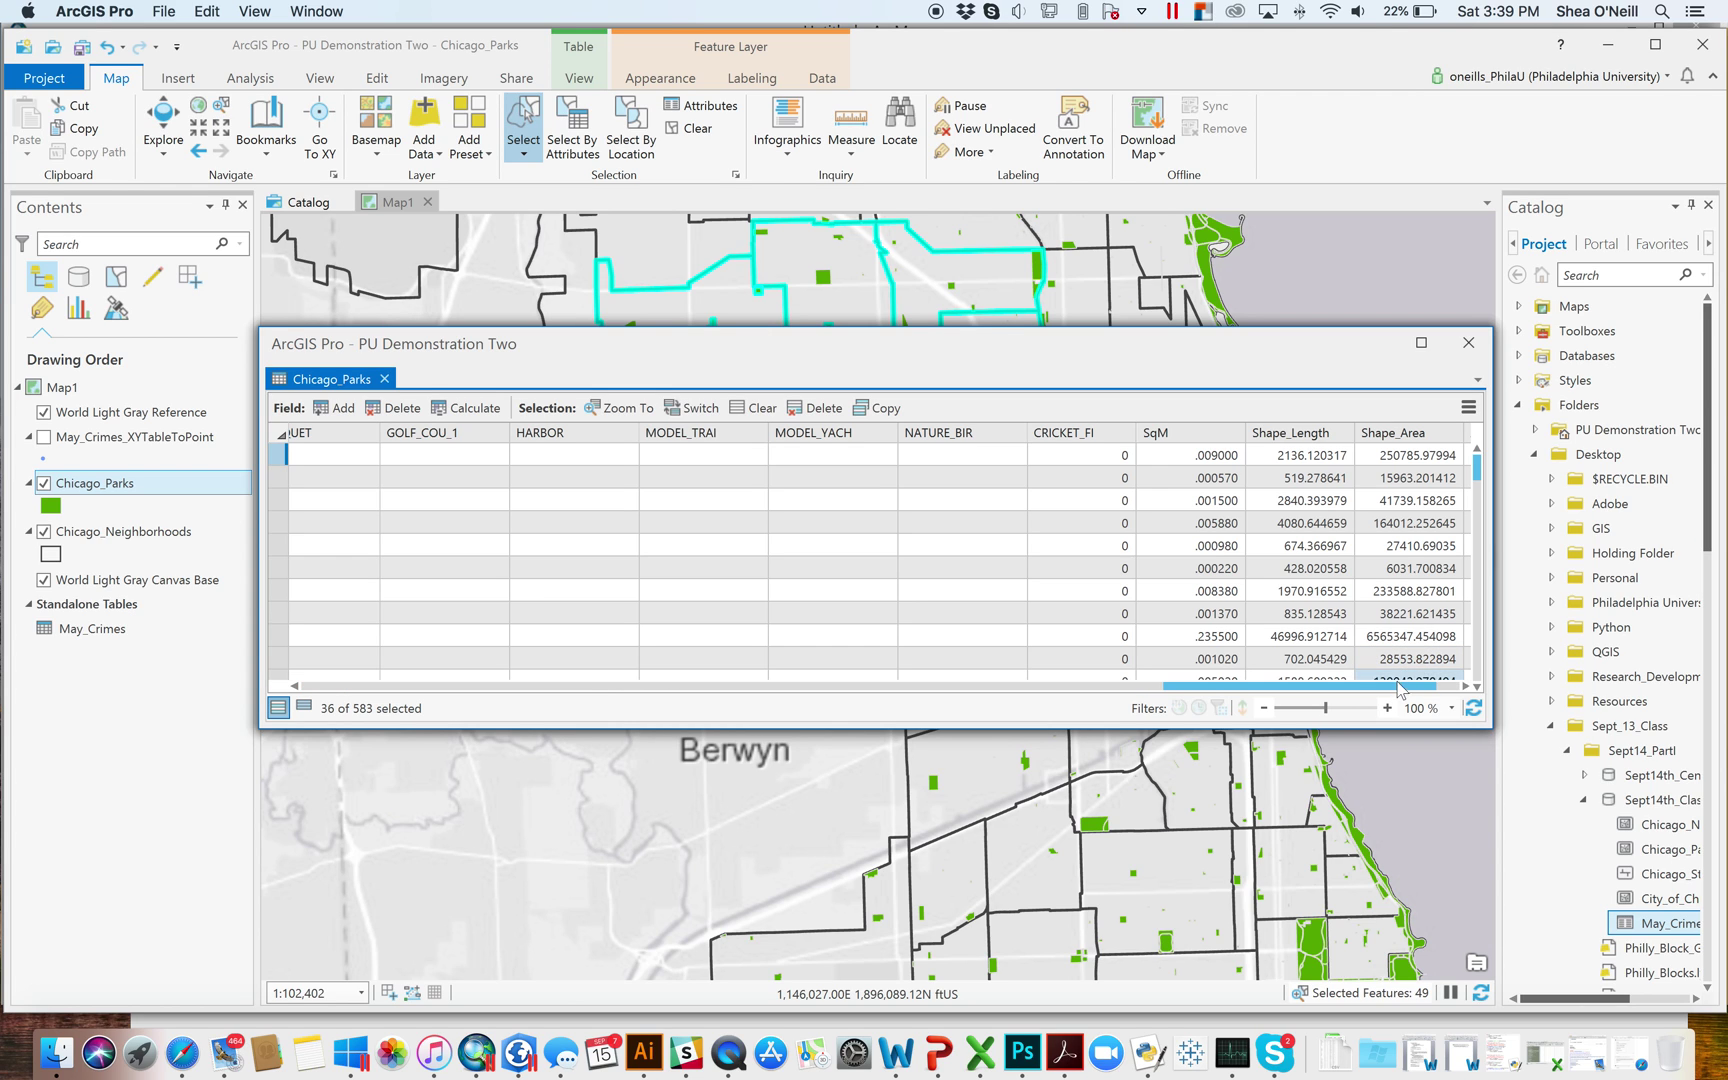
click(1434, 526)
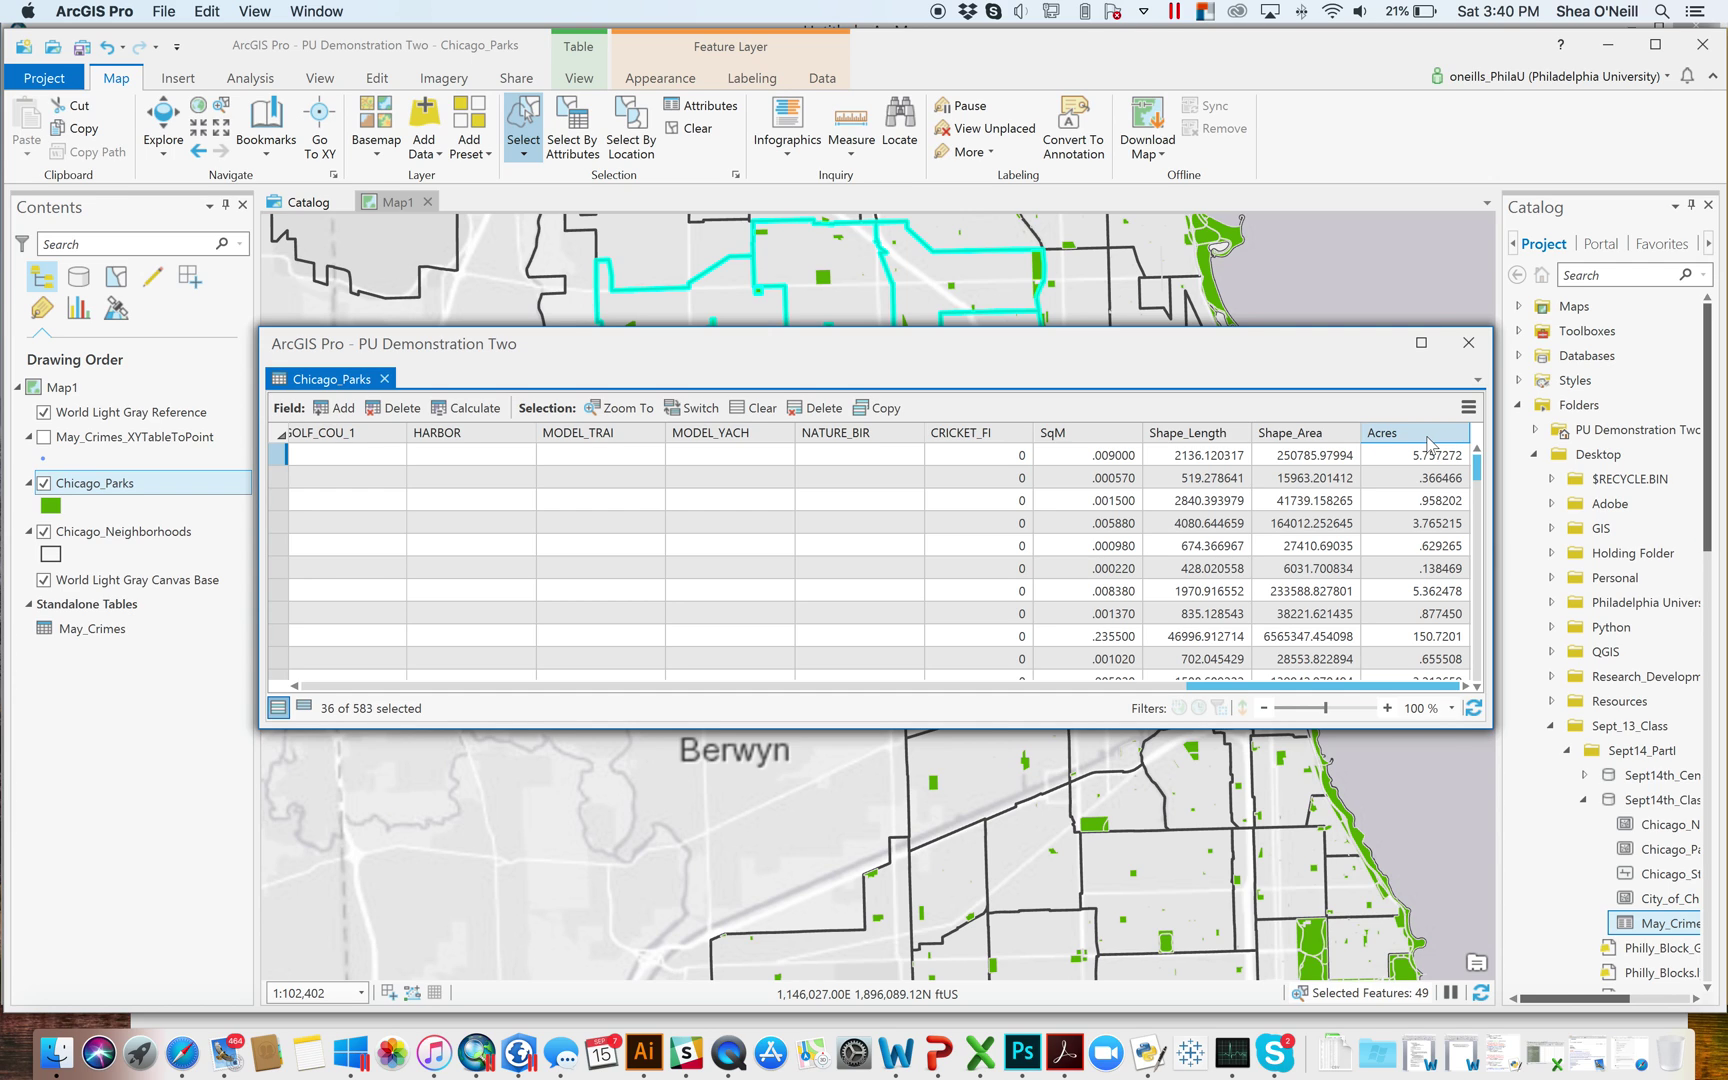
right_click(1429, 443)
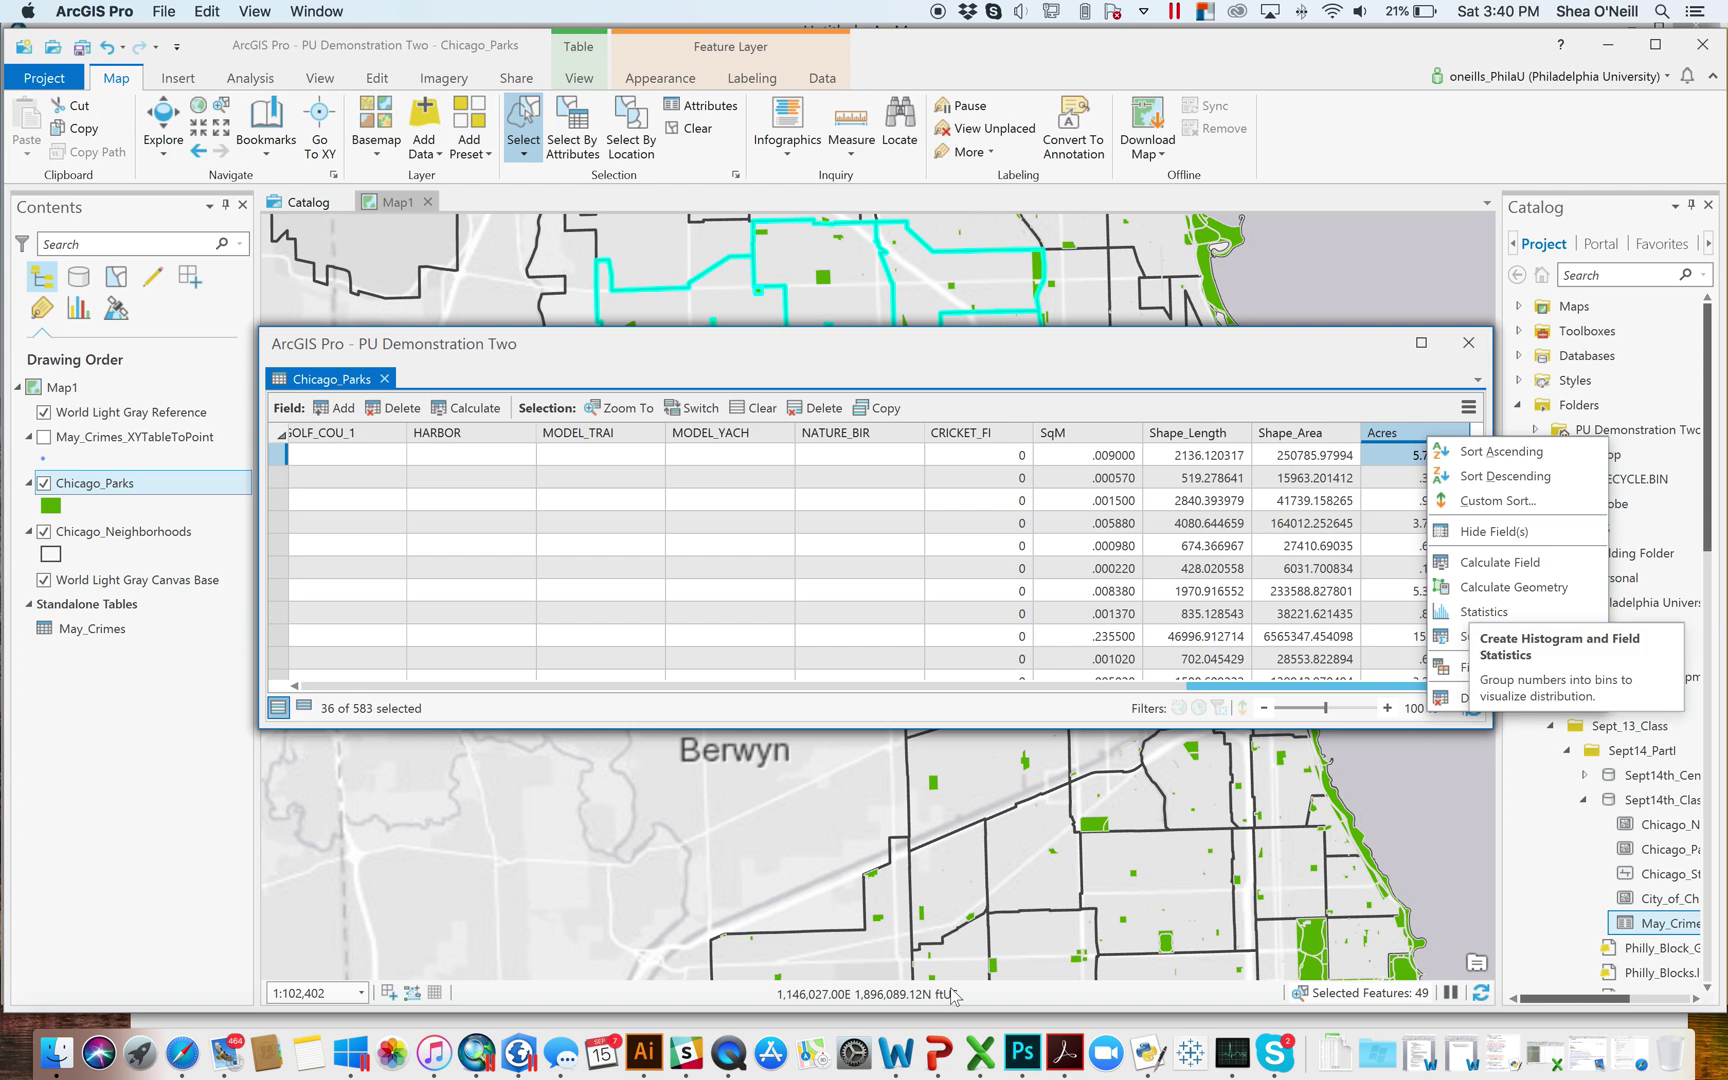
Step: Switch to ArcMap, hide the May_Crimes Events and Chicago_Neighborhoods layers, and select a block of parks reaching the lakefront
click(475, 1066)
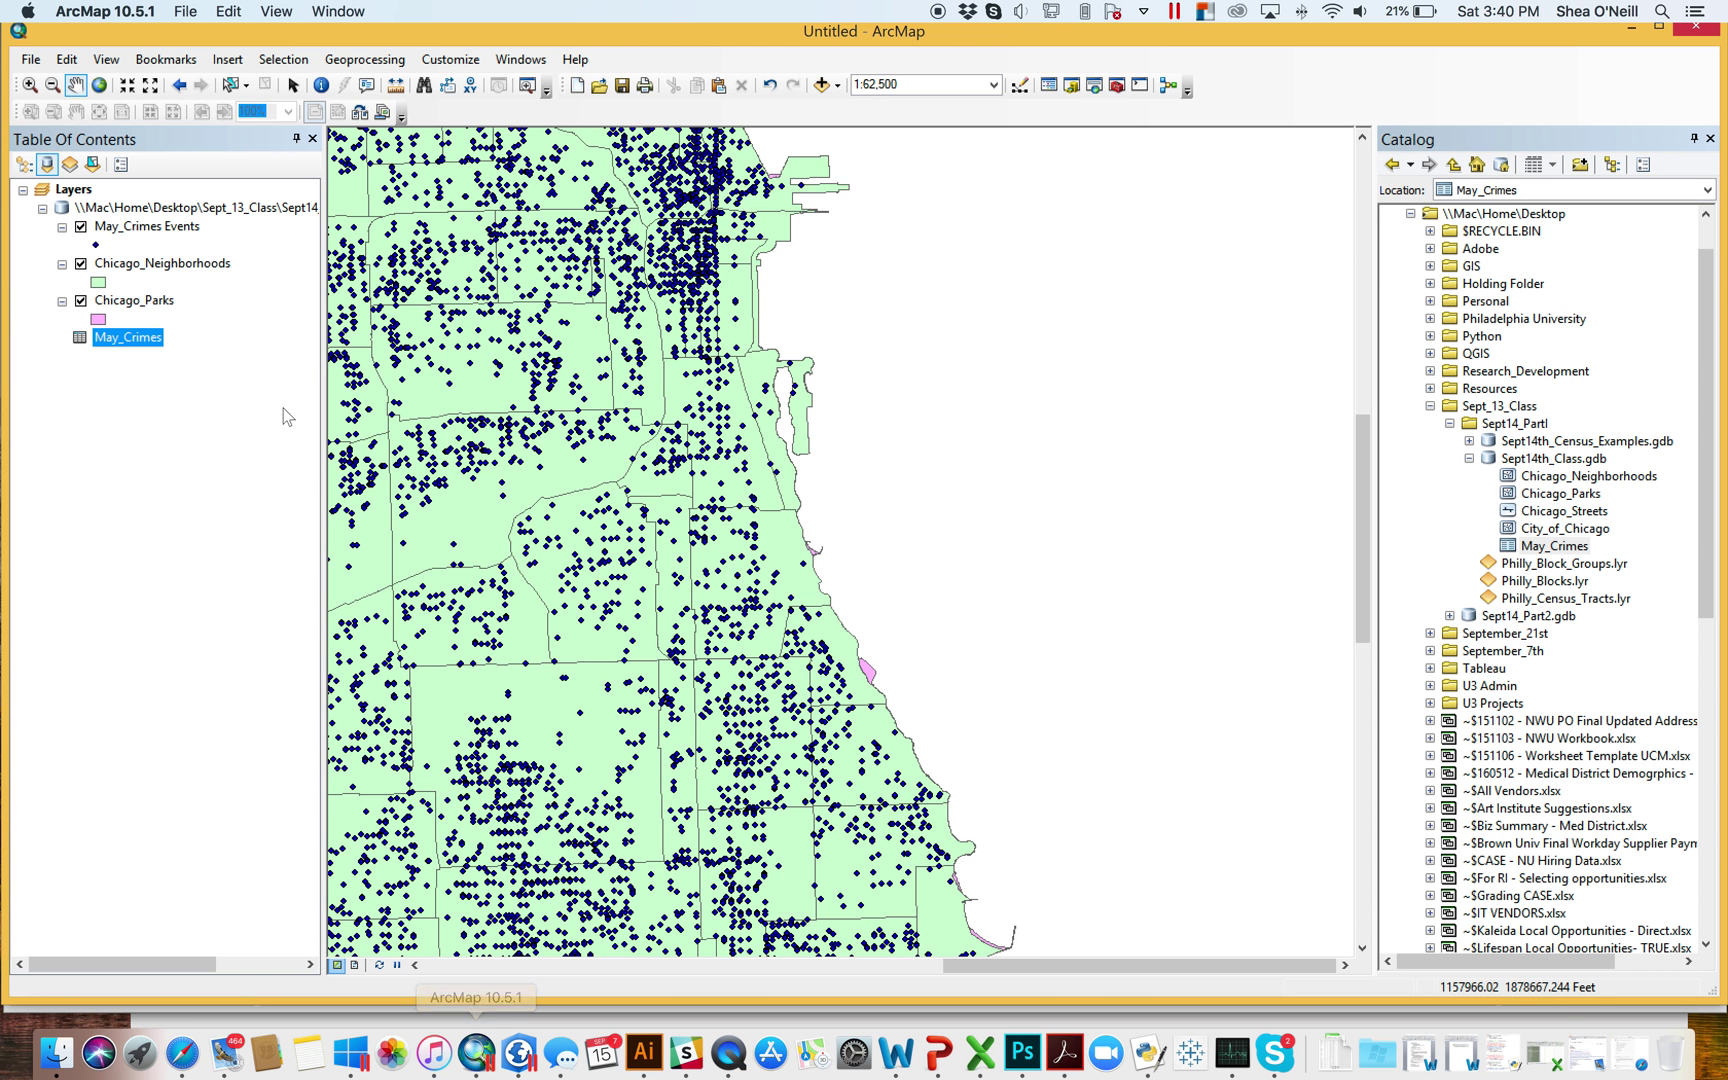
click(81, 227)
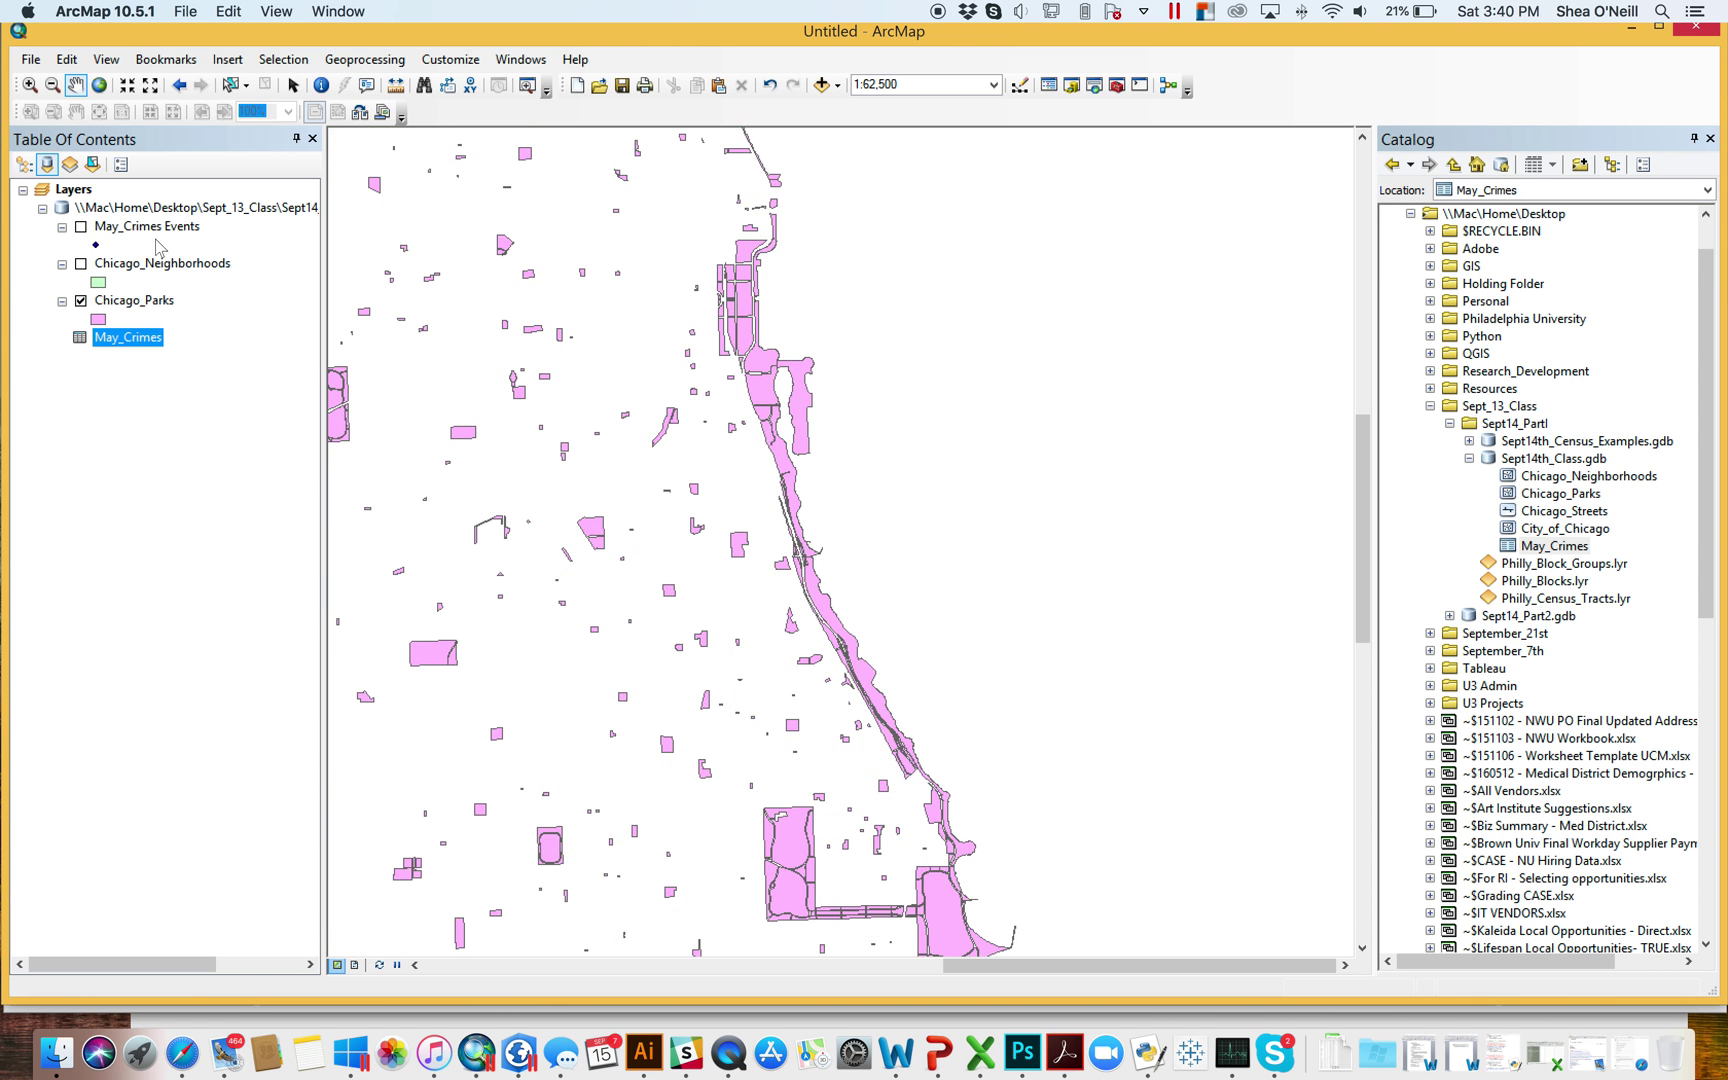
drag(502, 507, 794, 723)
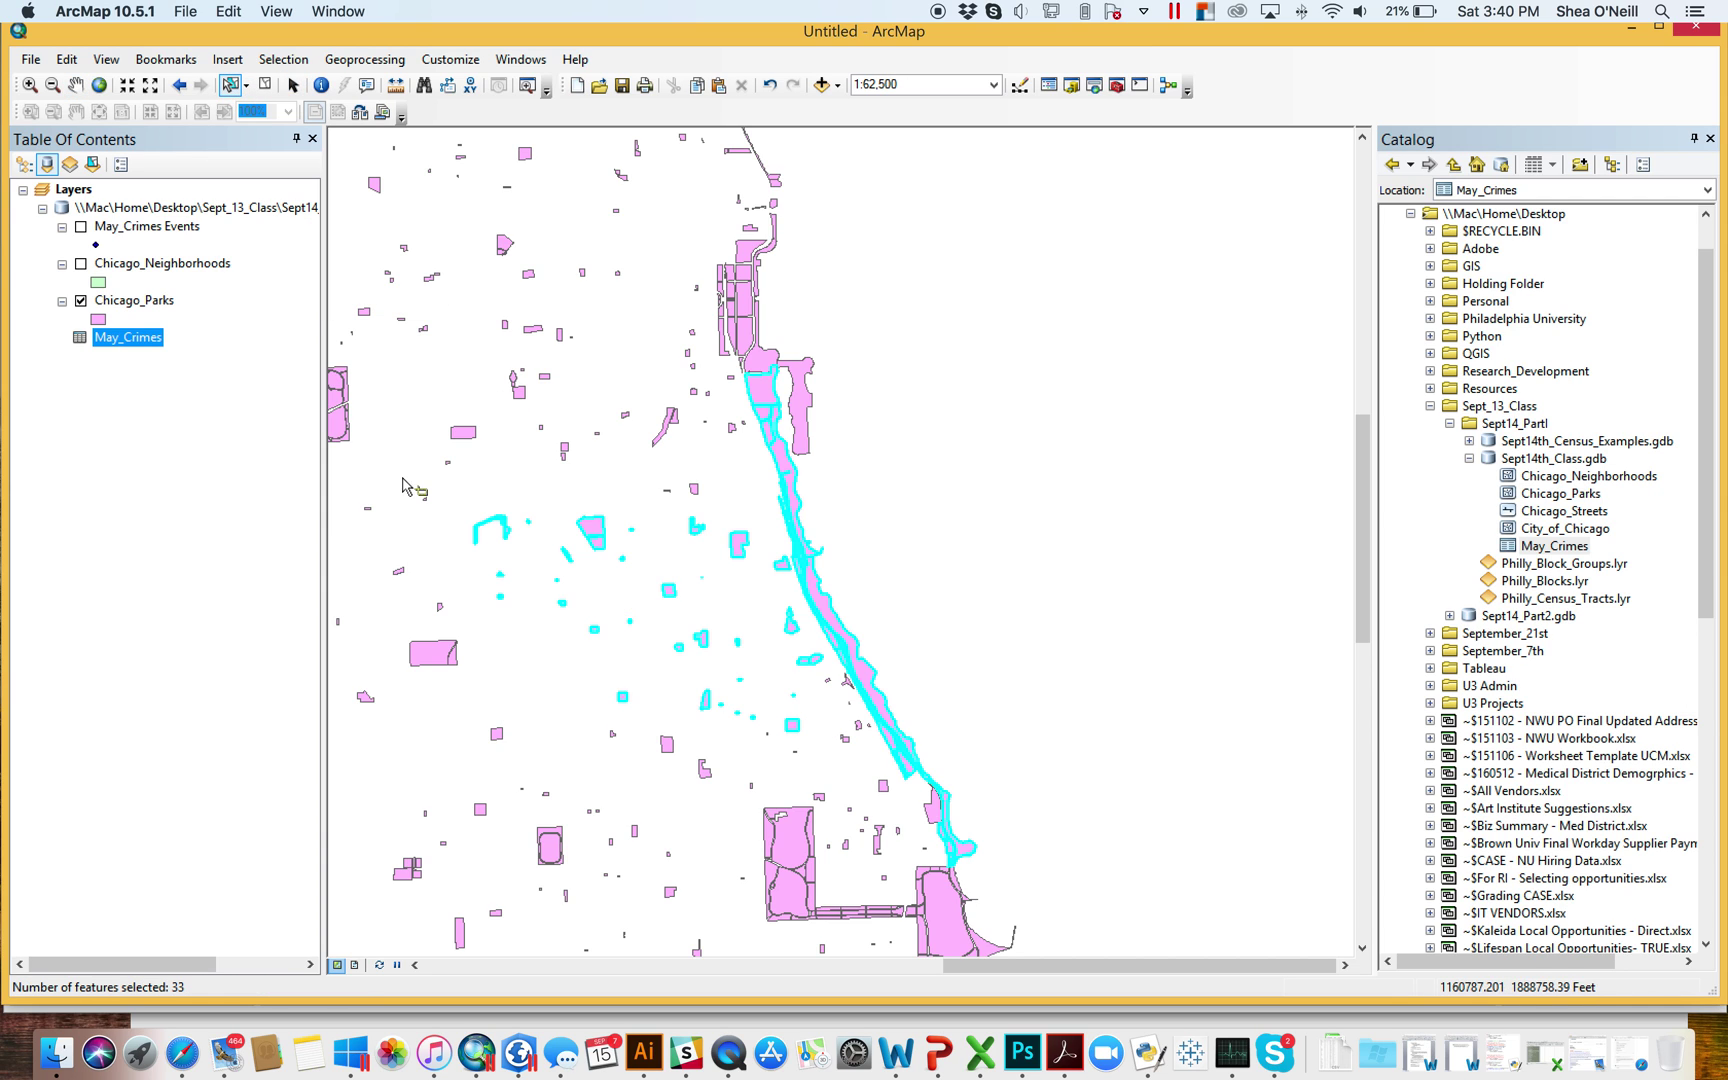
Step: Open the Chicago_Parks attribute table, clear the parks selection and look for the Acres field among the last fields
right_click(162, 304)
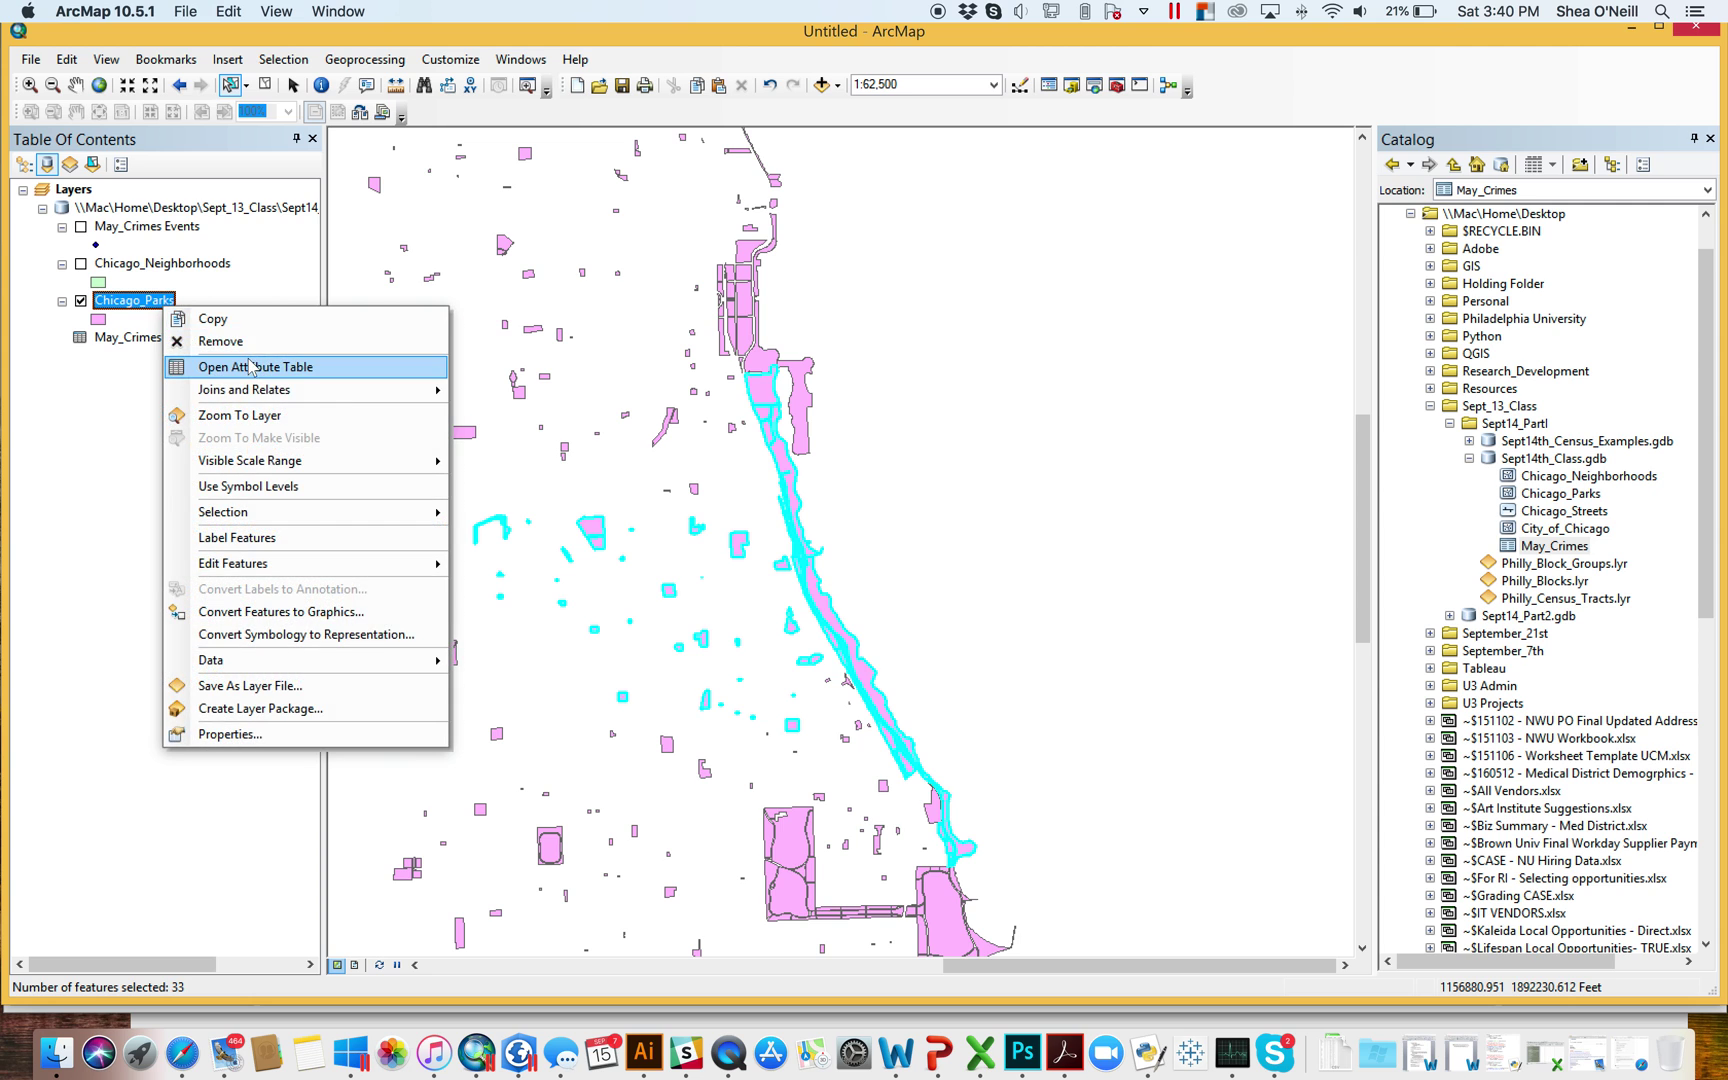
click(242, 355)
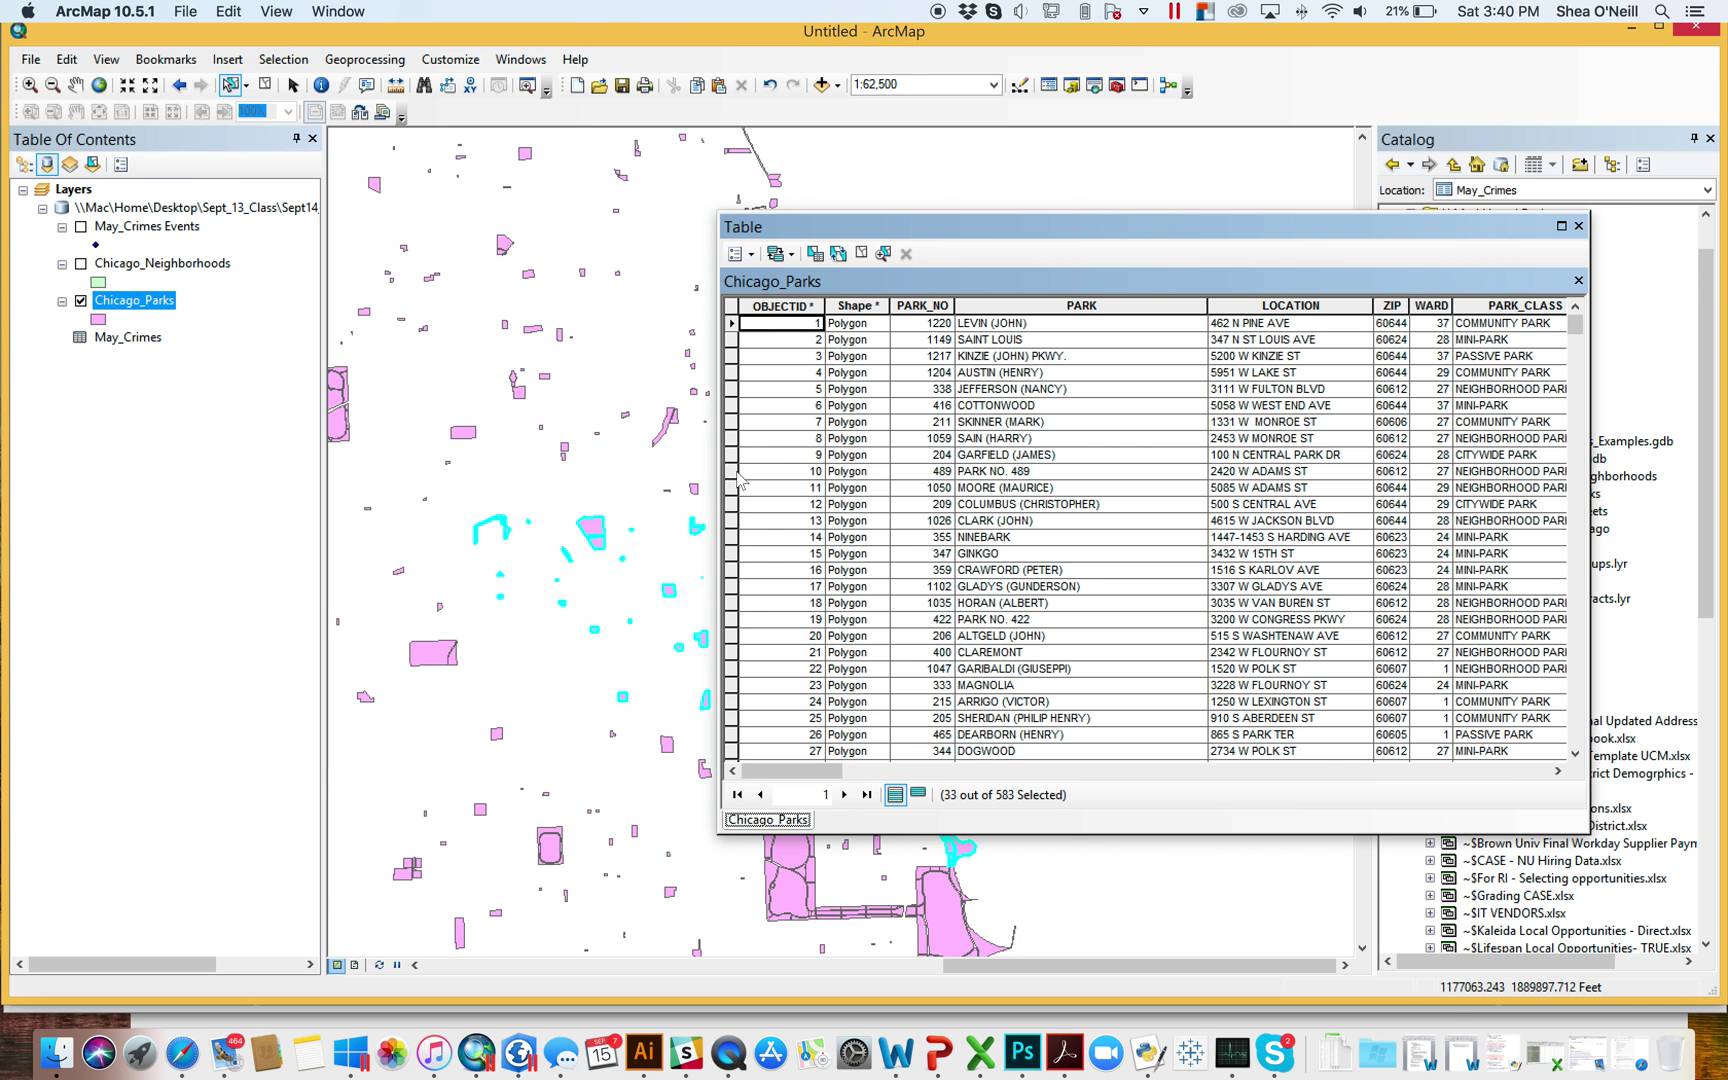
click(861, 253)
drag(836, 771, 1604, 826)
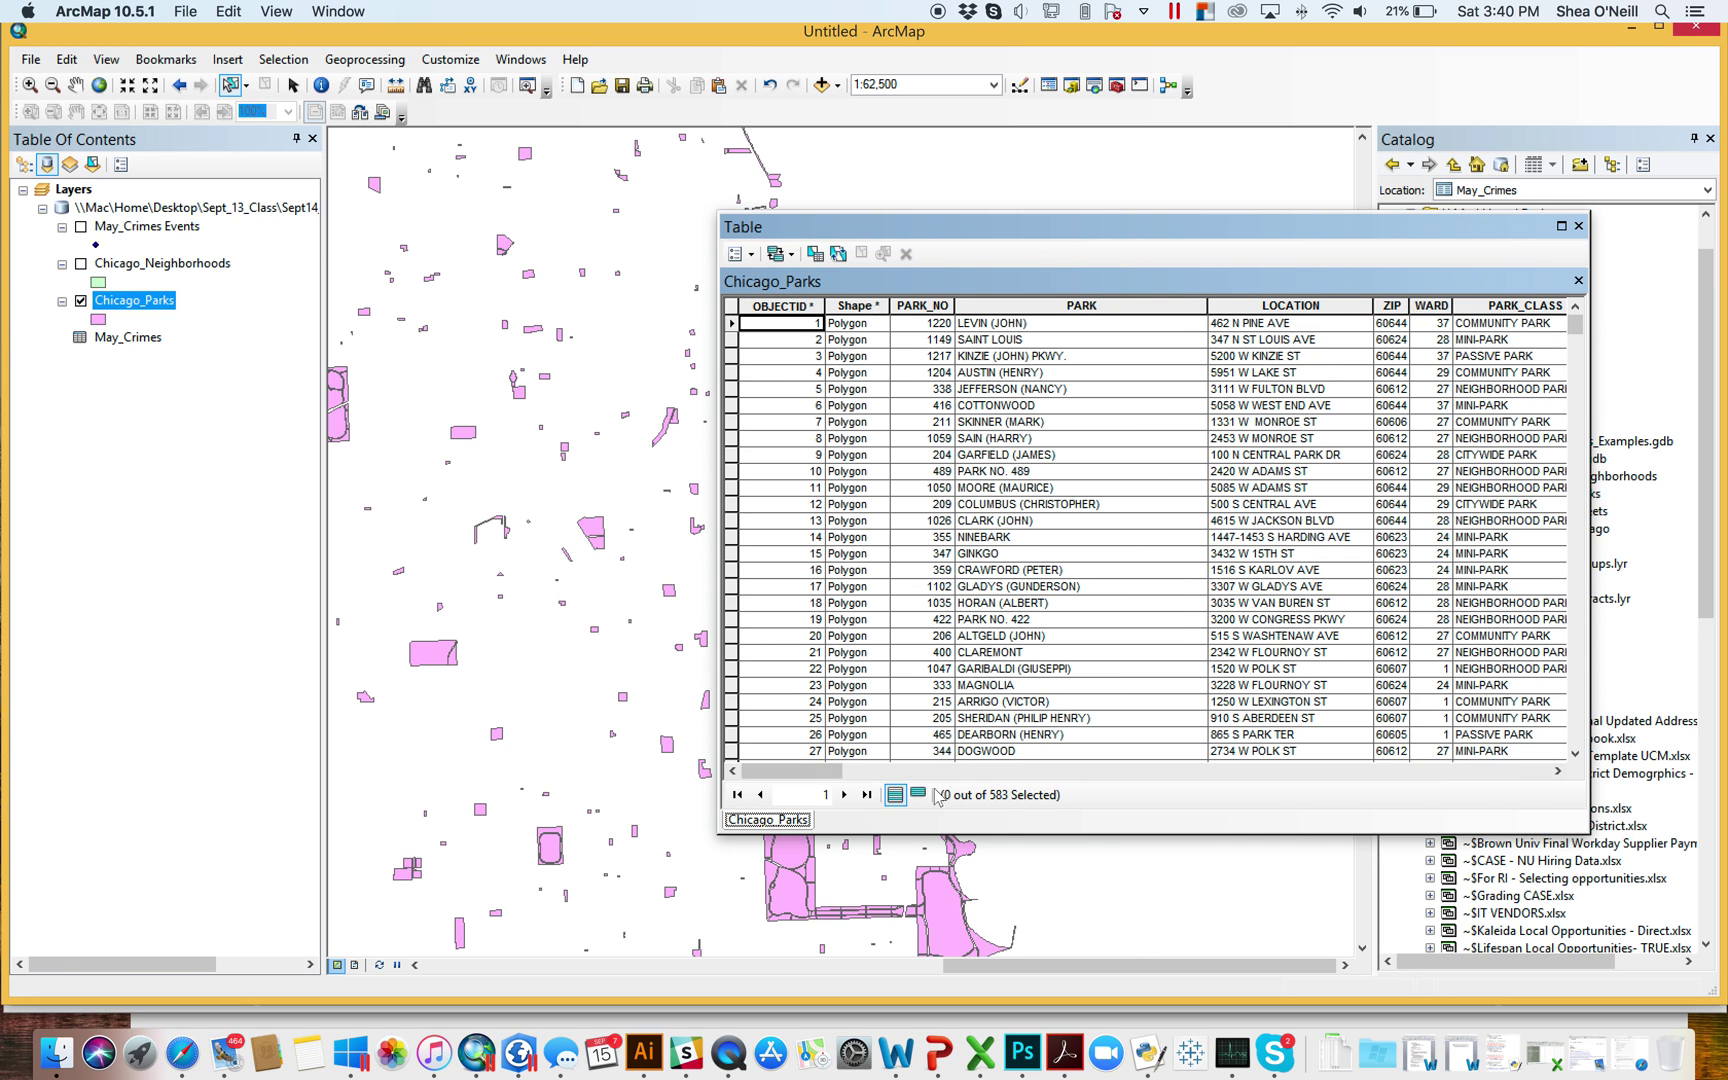
drag(825, 772, 1570, 806)
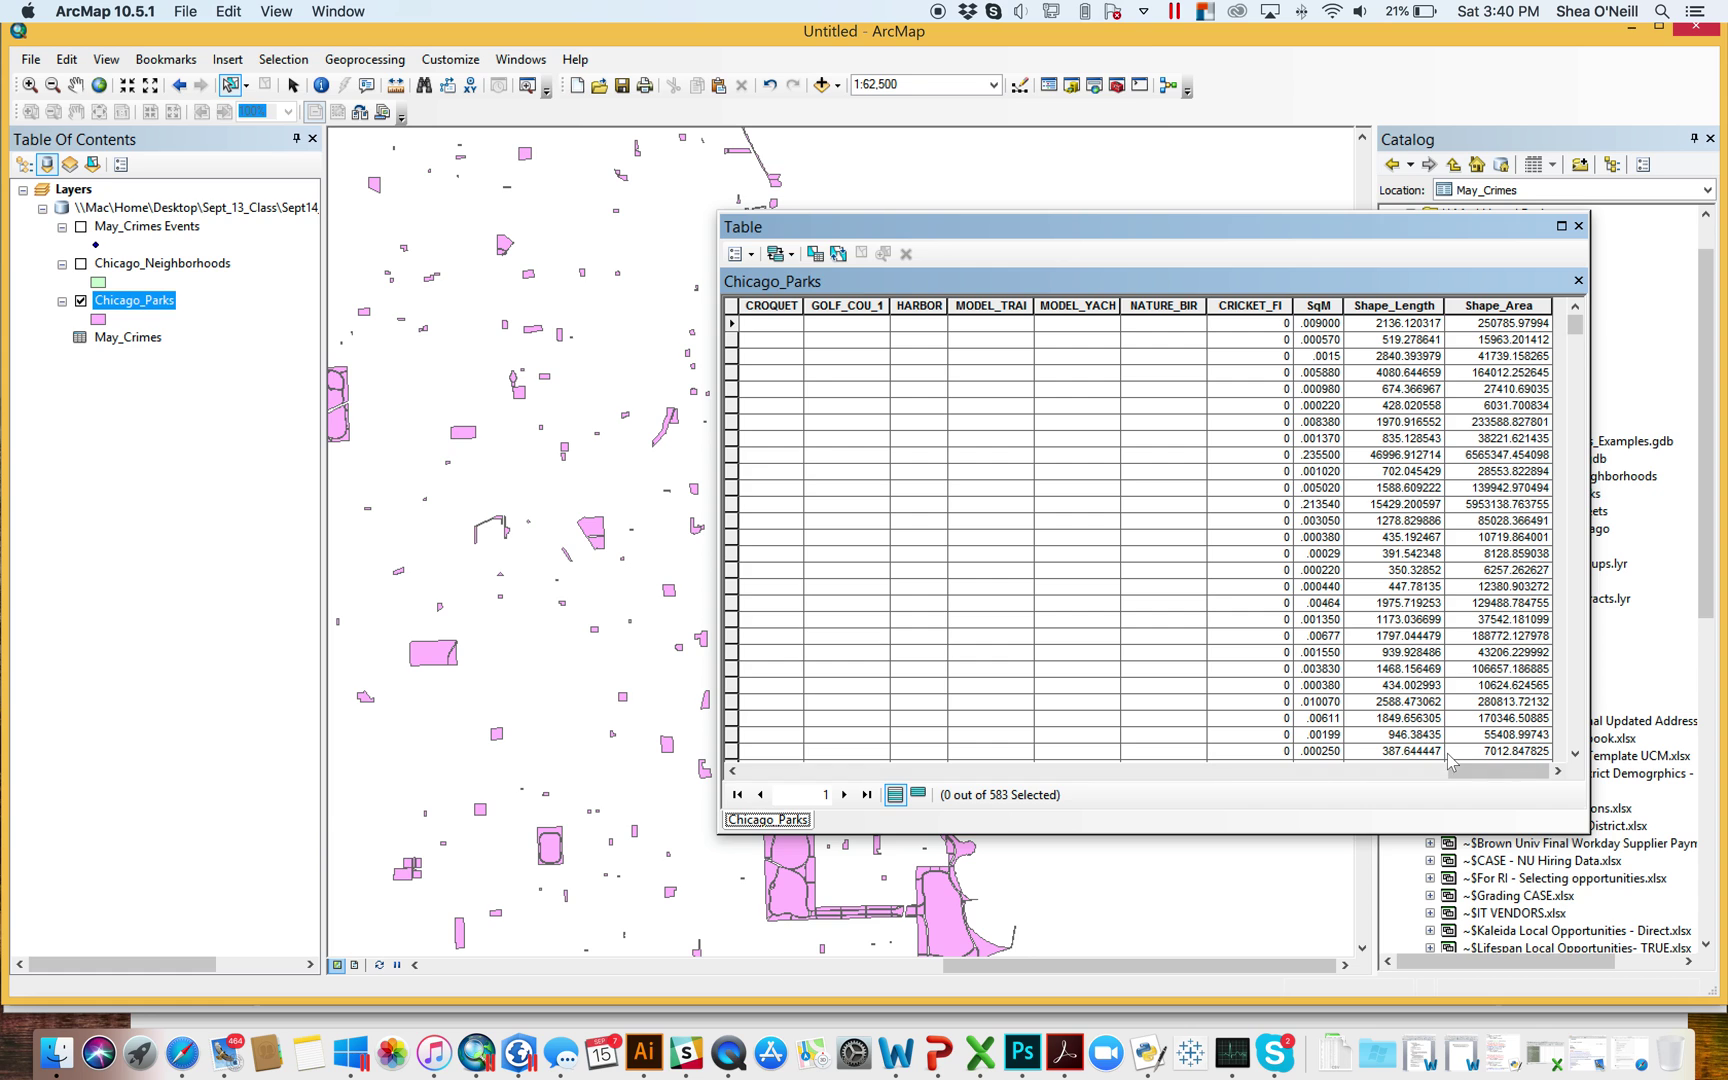
drag(1517, 776, 1496, 777)
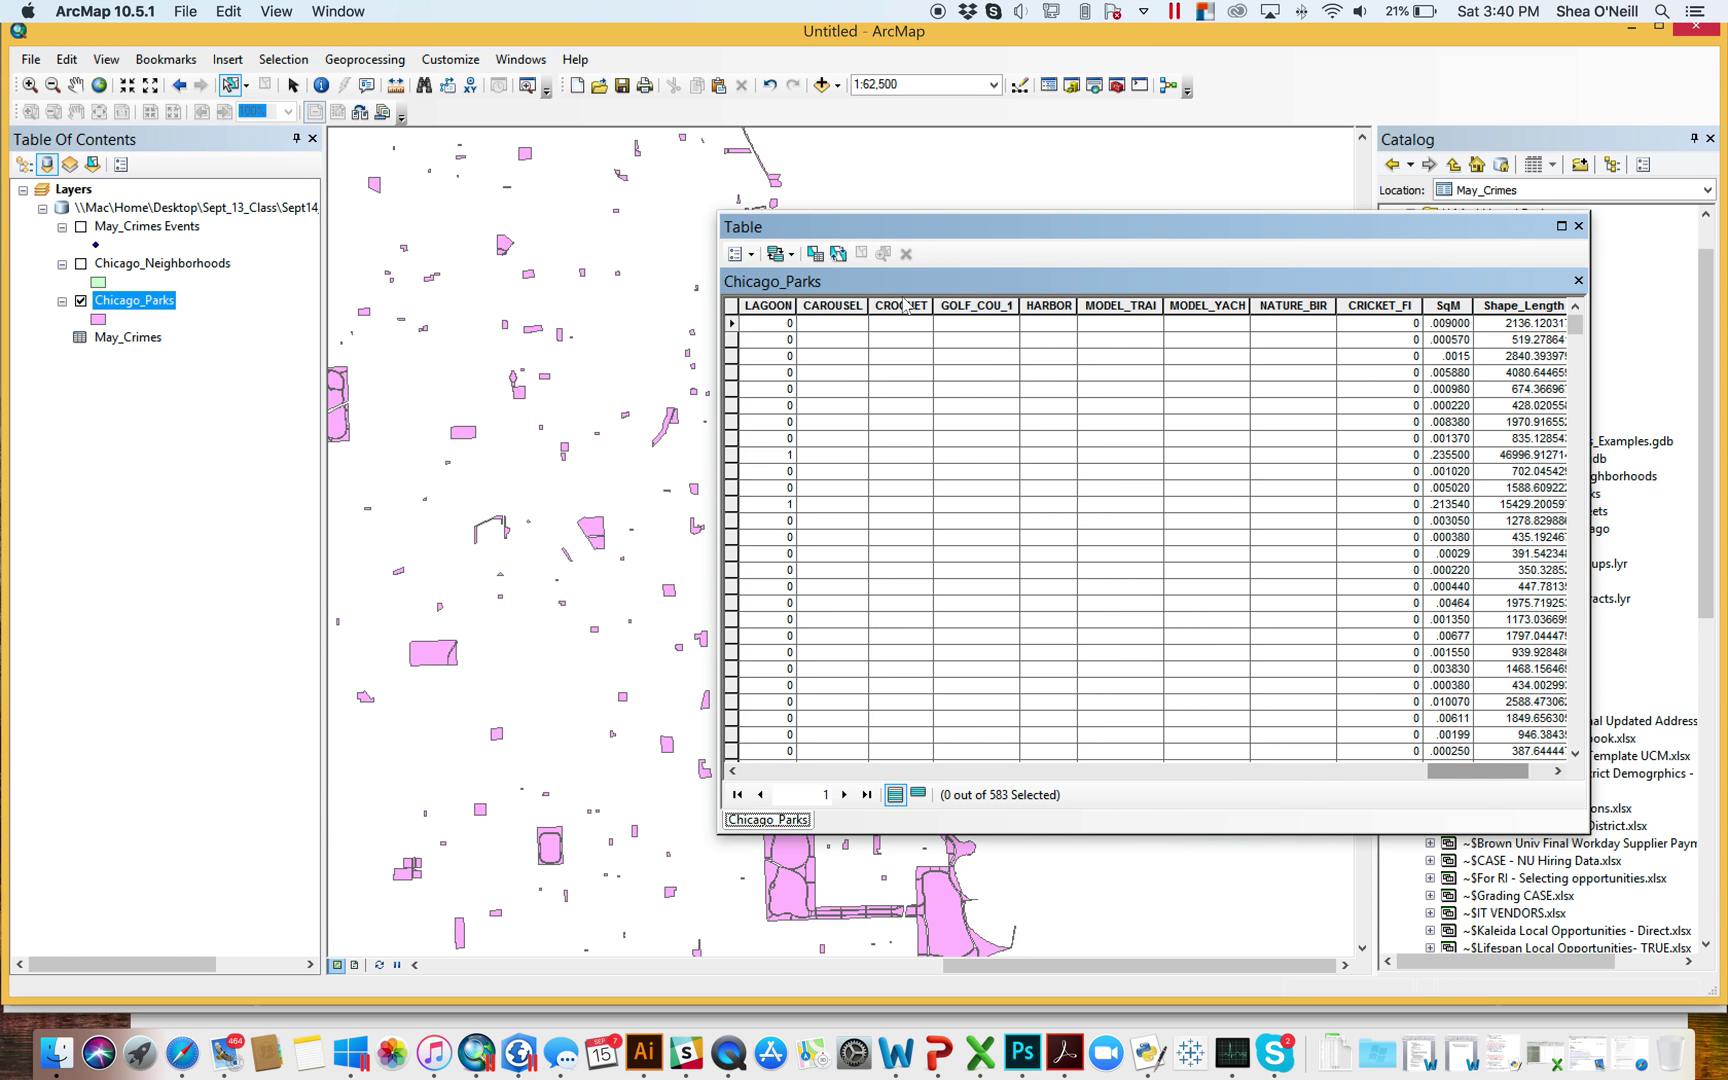
Step: Examine the table options, including Add Field and Turn All Fields On, and close the Chicago_Parks table
click(790, 356)
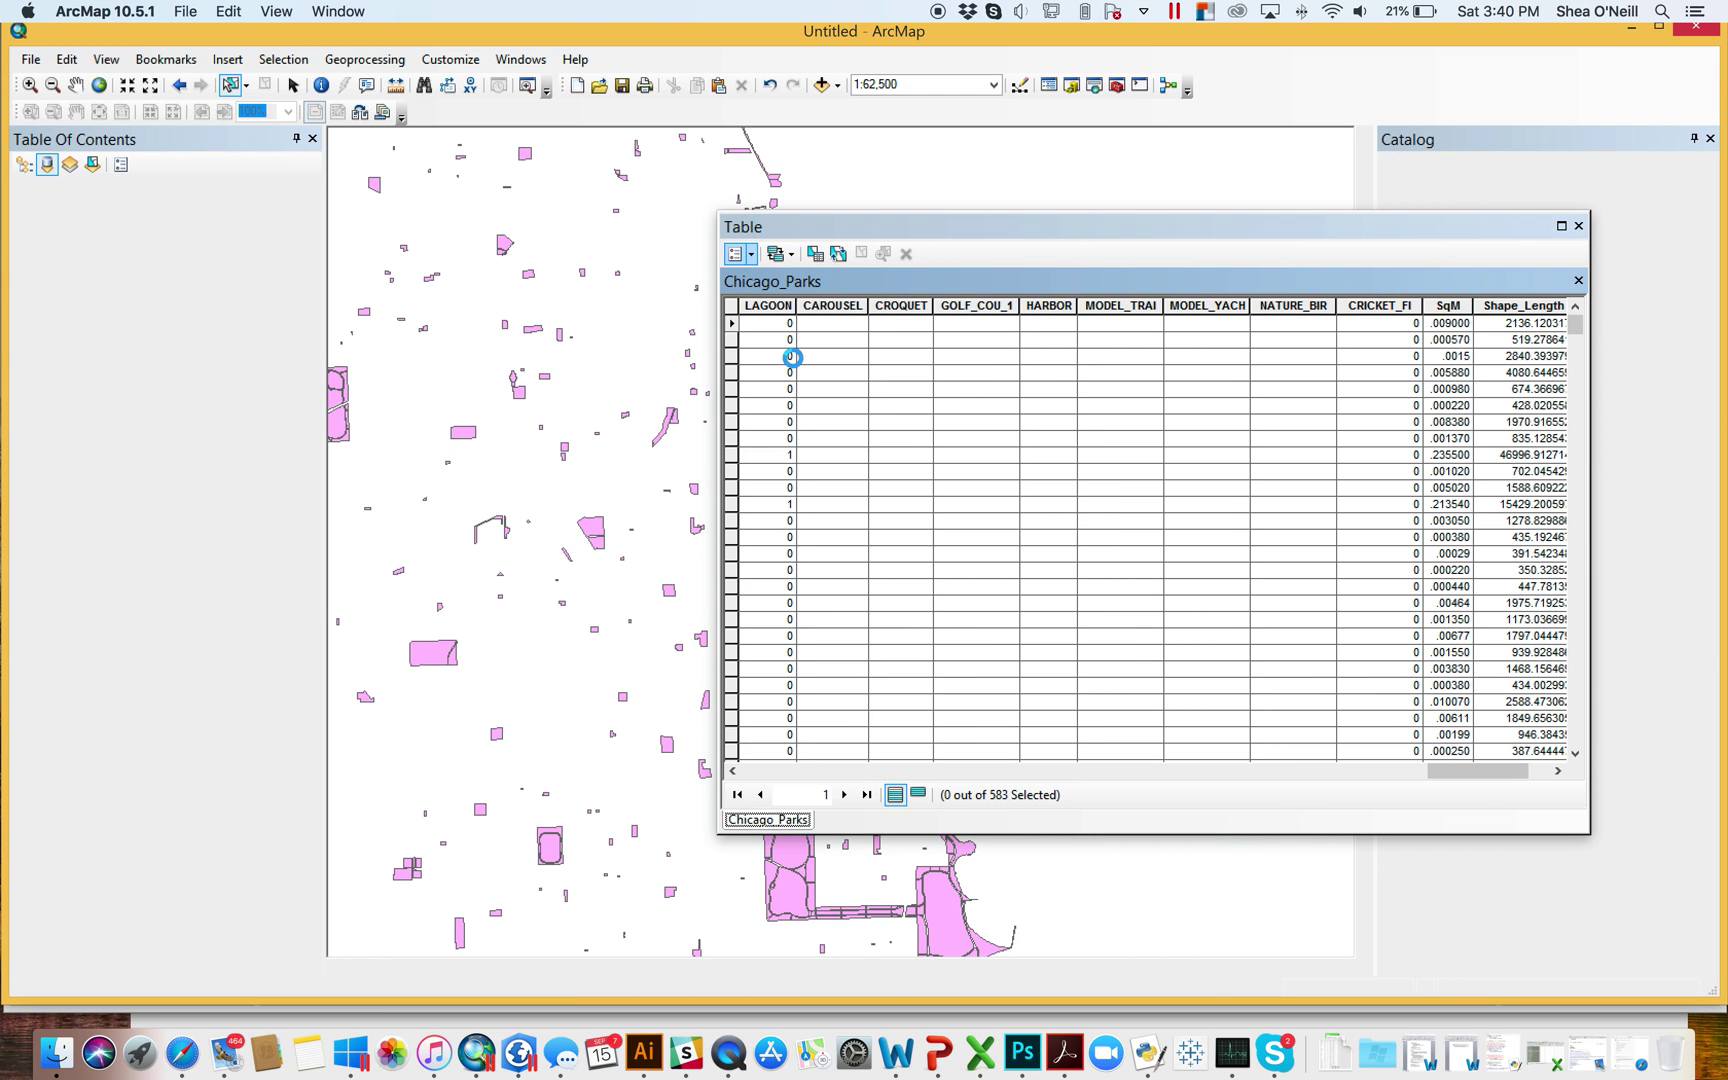
click(740, 253)
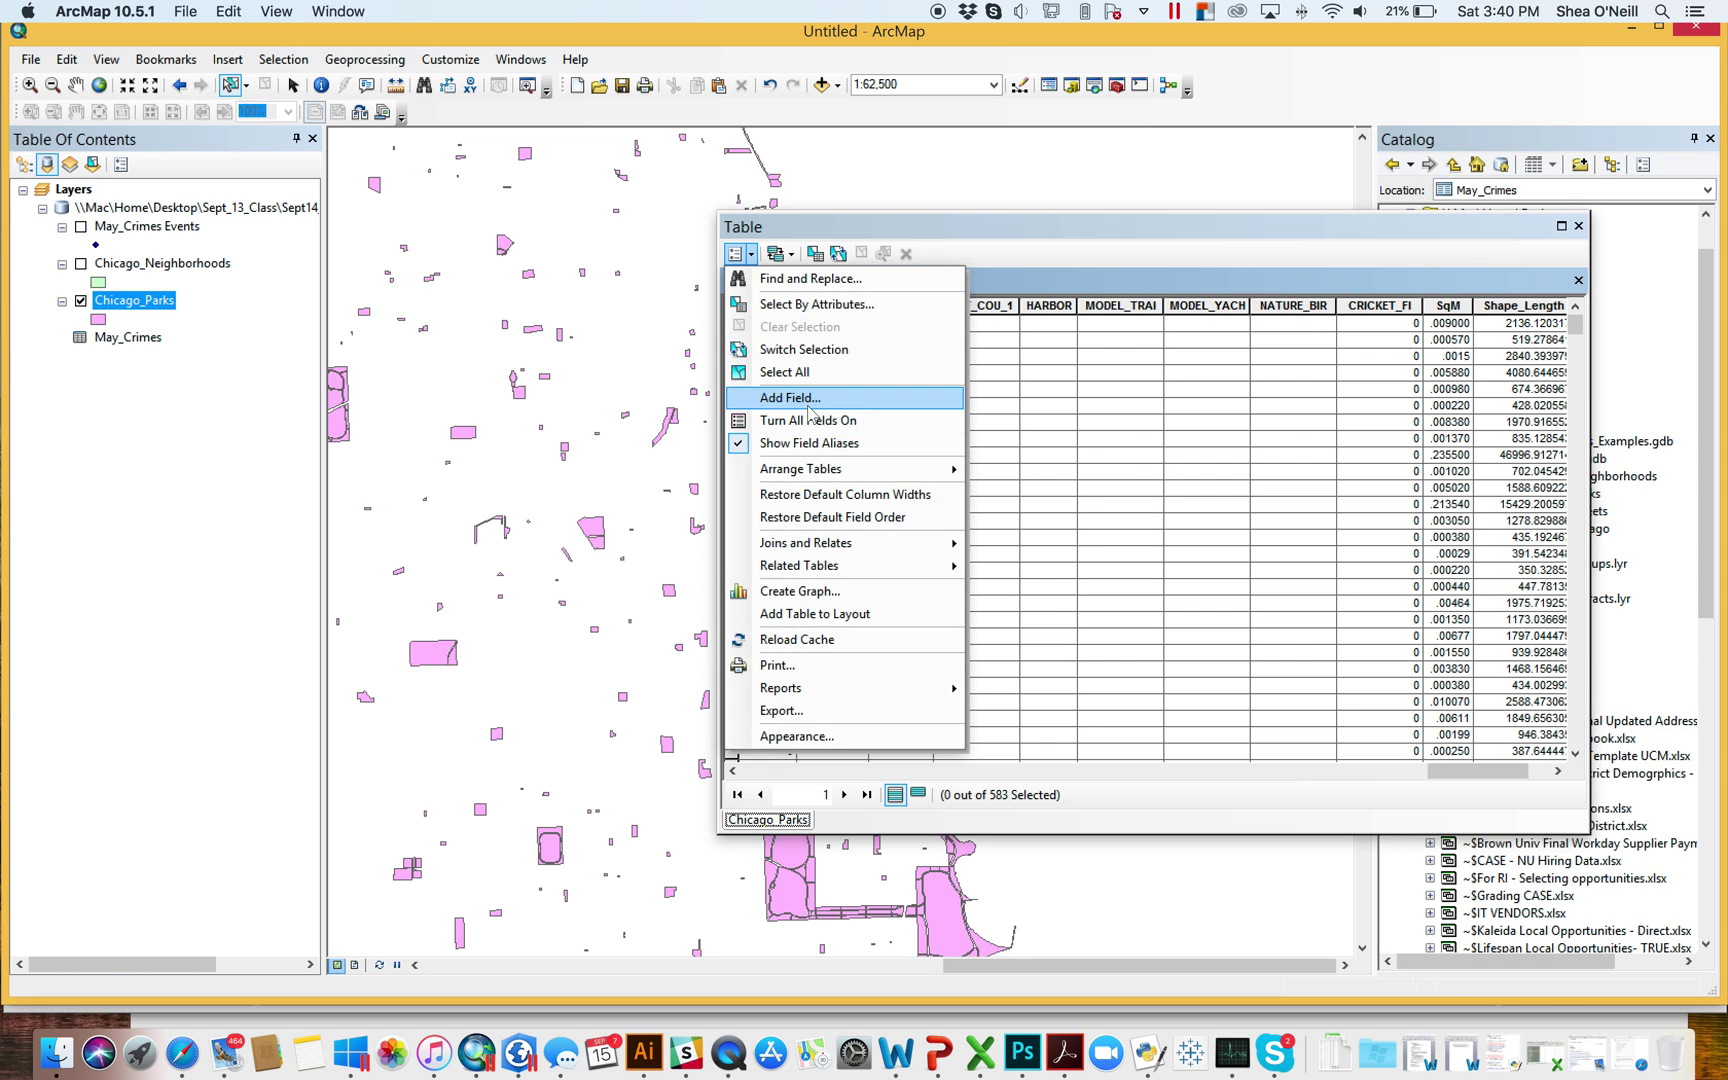
click(812, 412)
click(1090, 627)
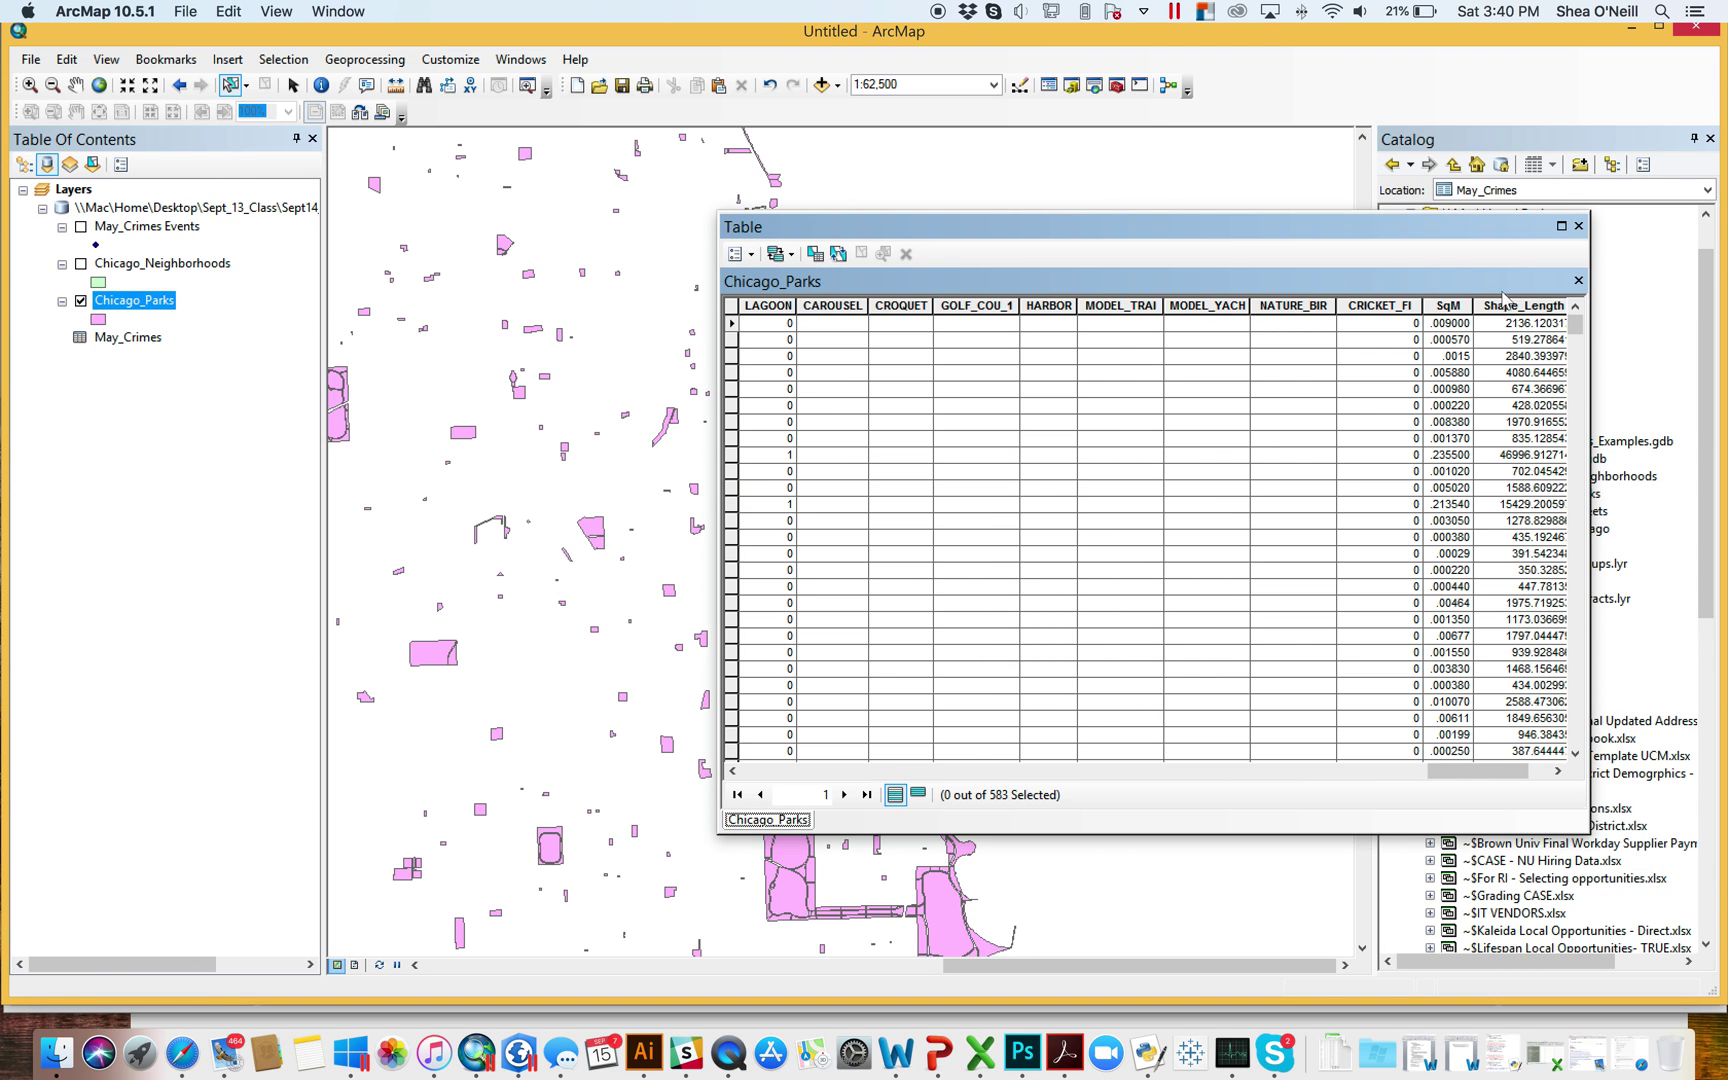
click(1579, 226)
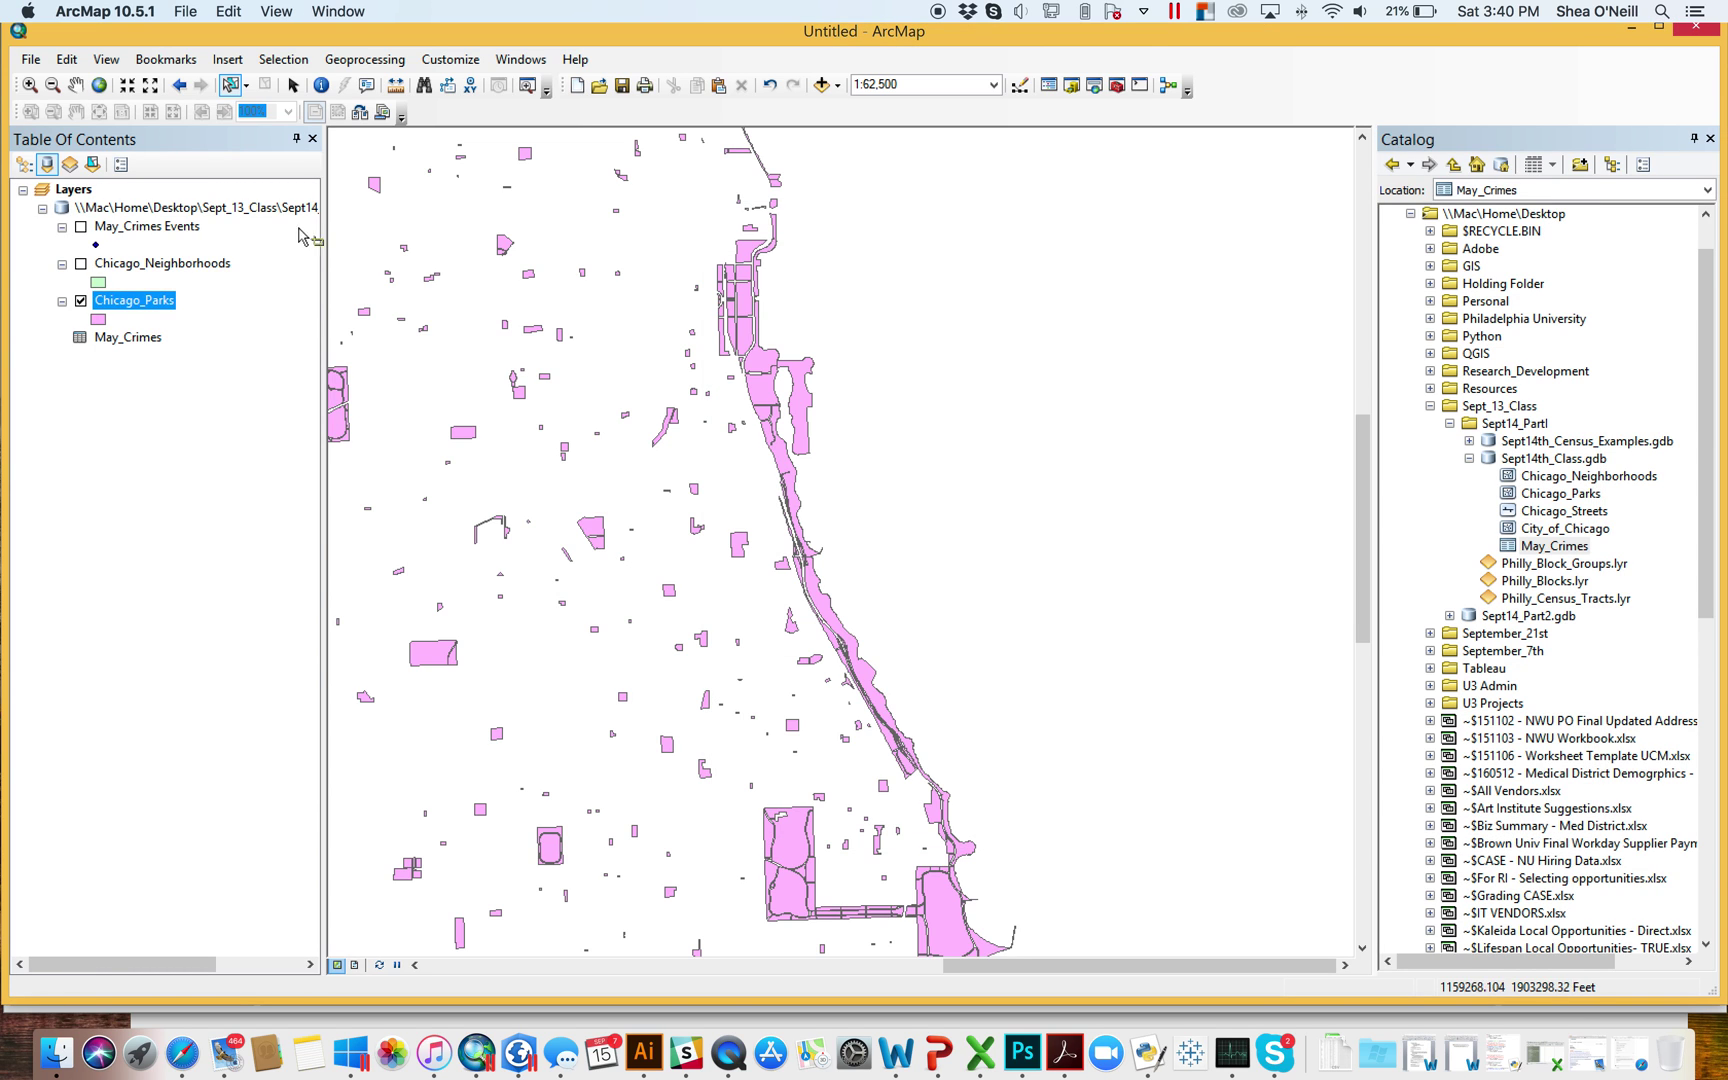
Step: Remove the Chicago_Parks layer and add it to the map again from Sept14th_Class.gdb
right_click(160, 306)
click(200, 341)
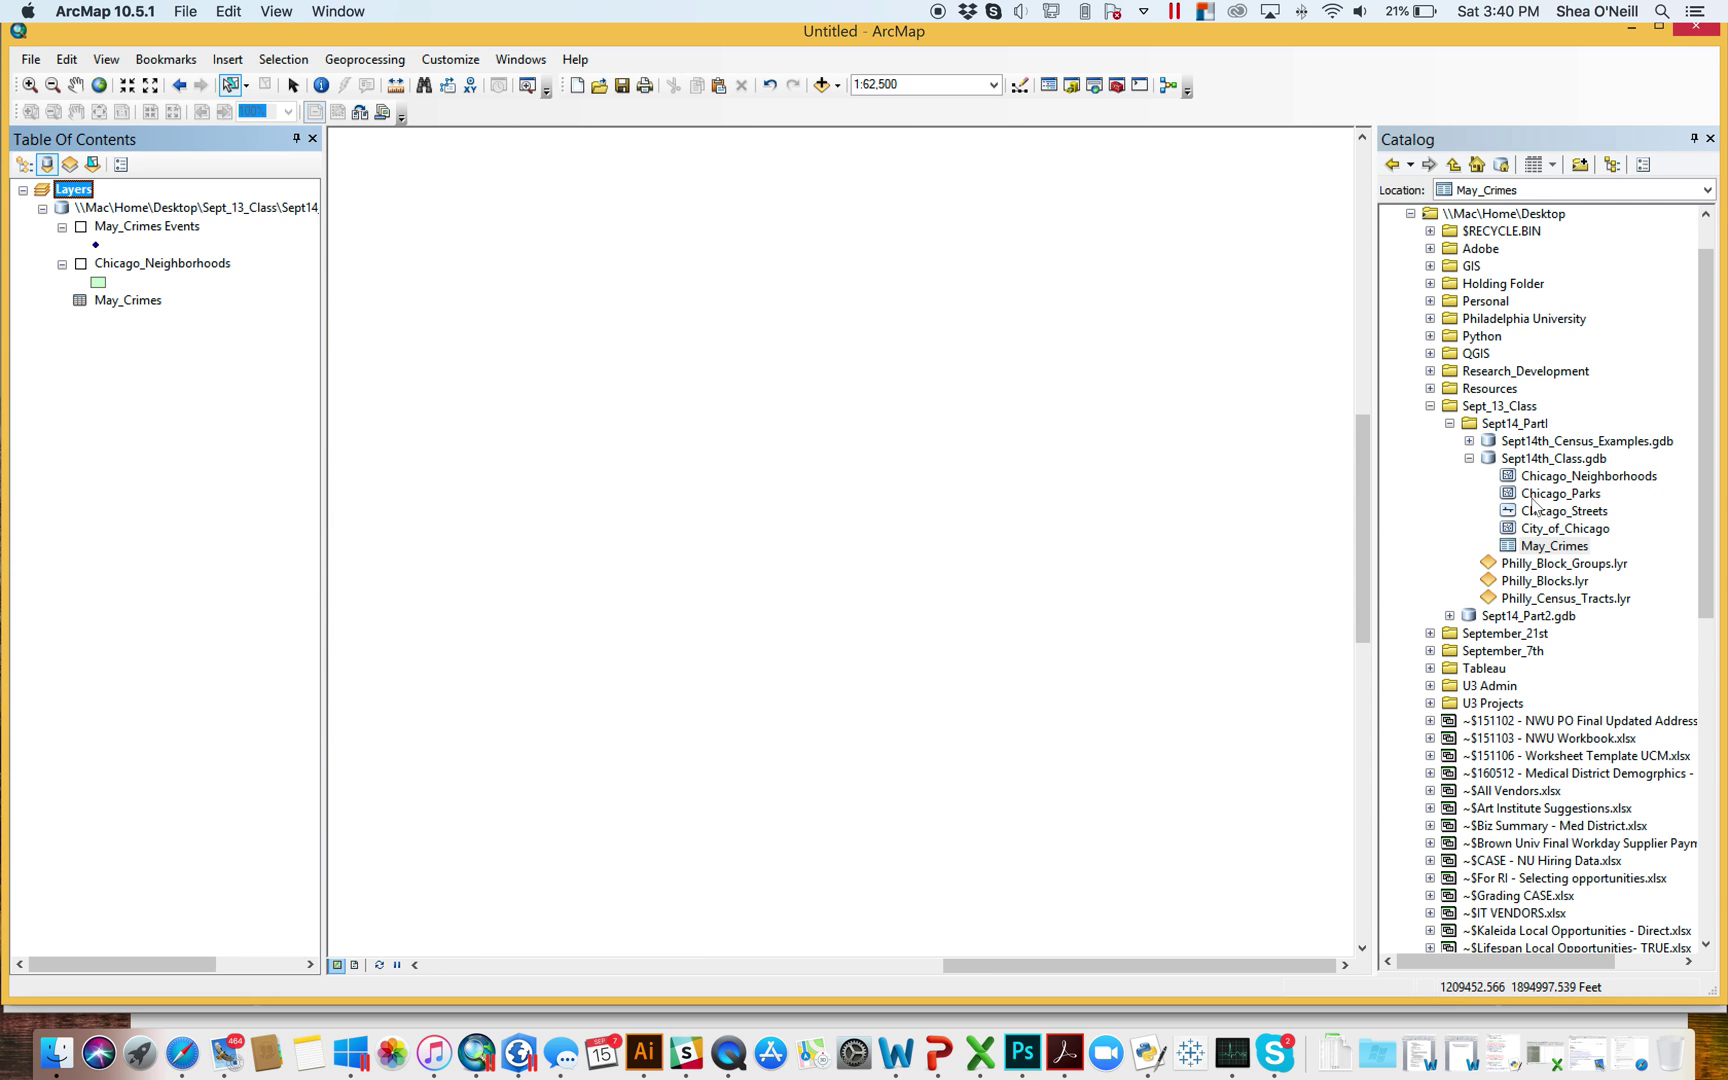
mouse_move(1570, 497)
mouse_down()
mouse_move(1227, 478)
mouse_move(205, 235)
mouse_up()
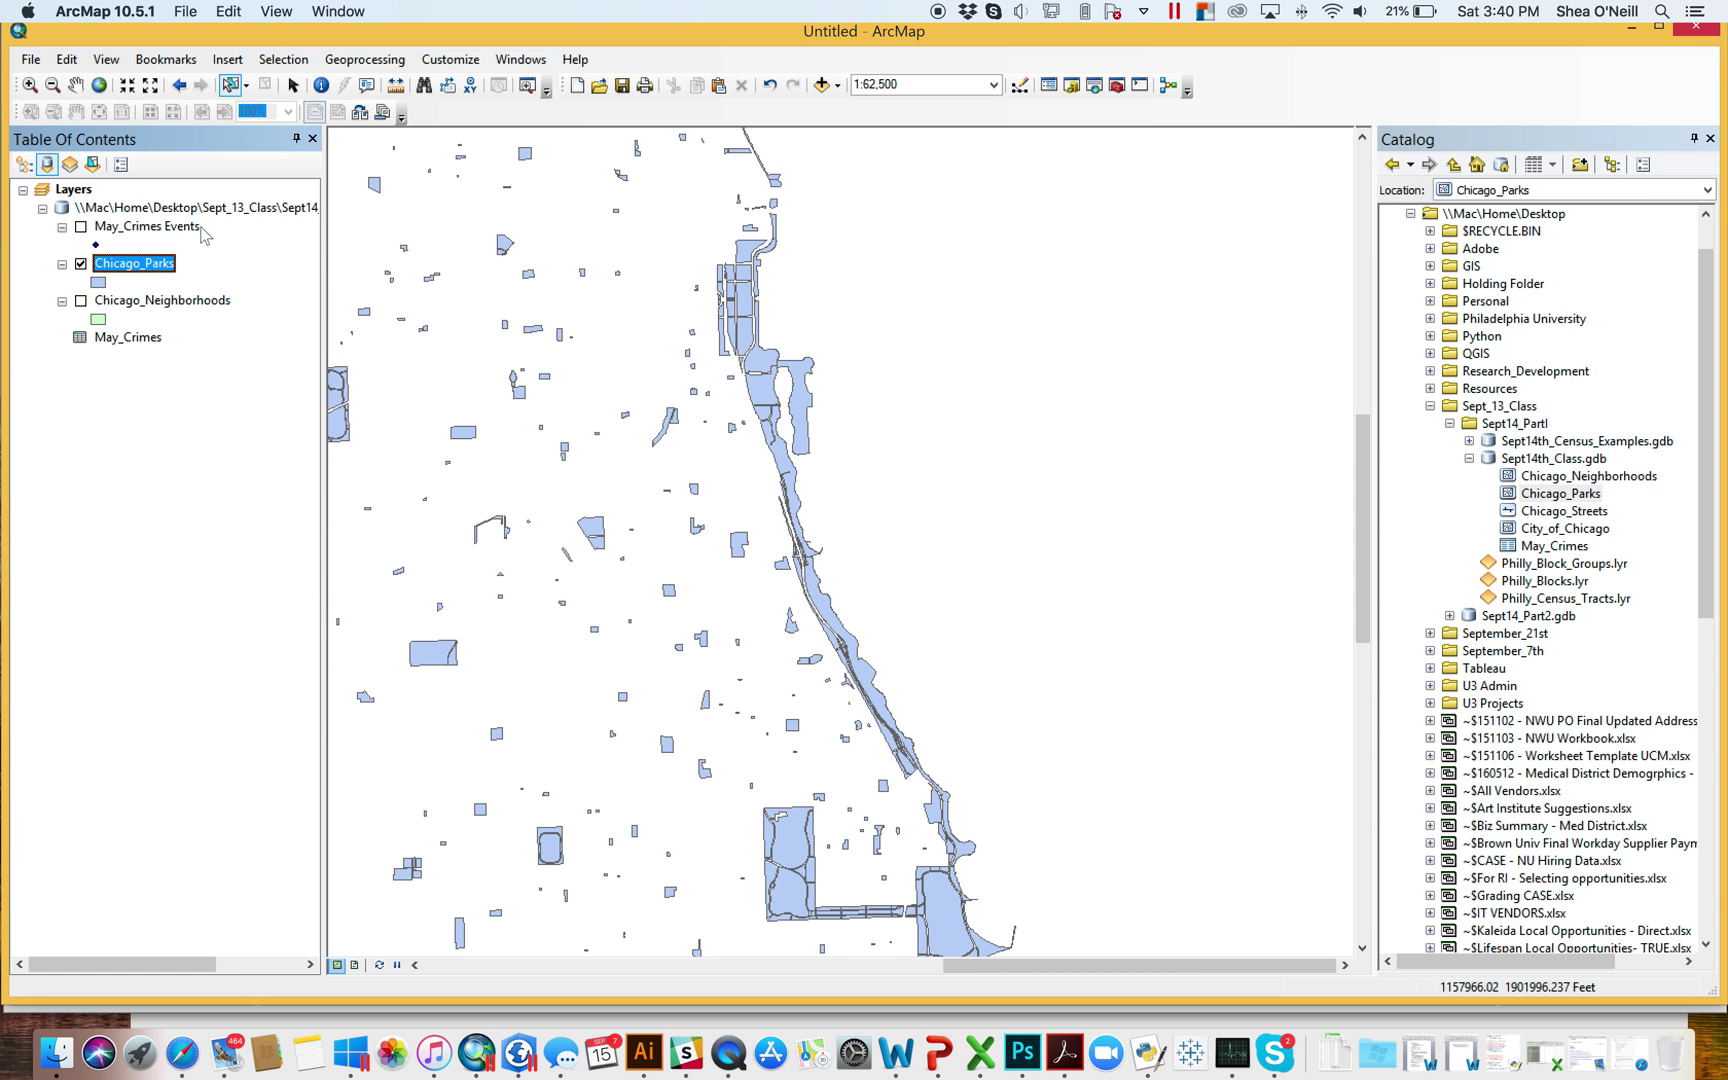
Step: Open the Chicago_Parks attribute table and review the Acres field's statistics for all parks
right_click(148, 263)
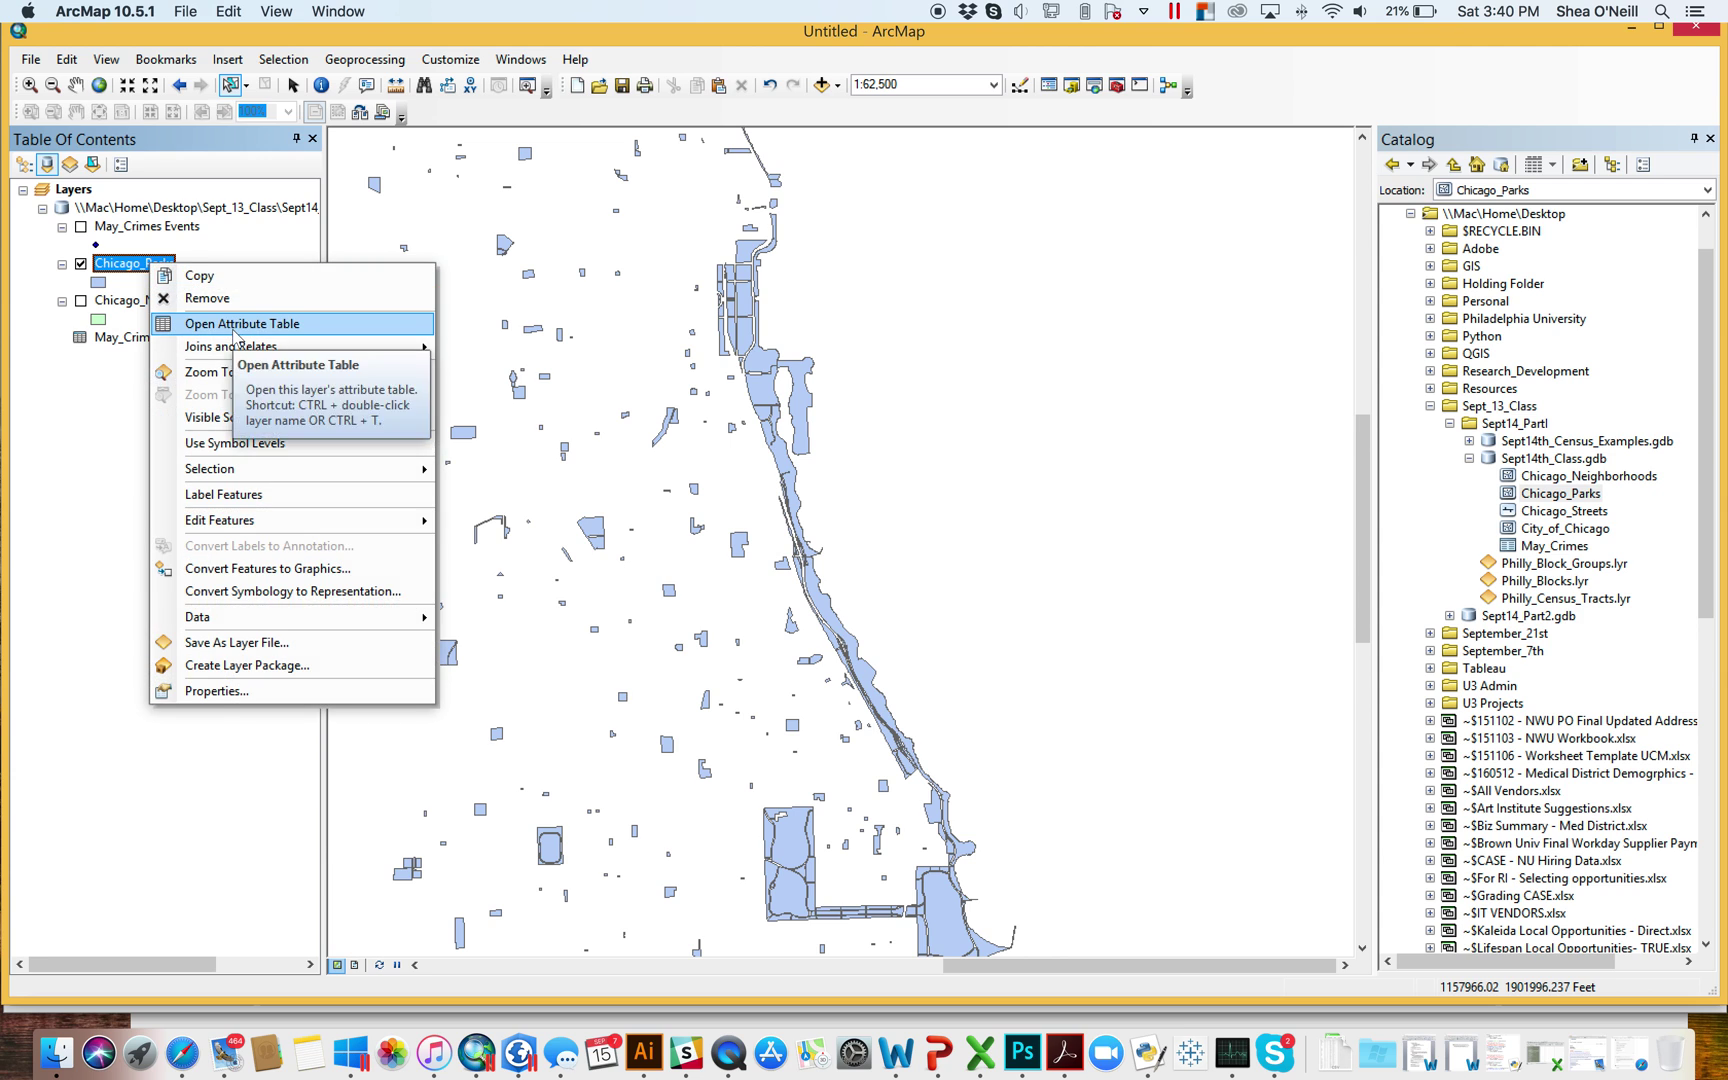
click(238, 322)
drag(792, 775, 1590, 788)
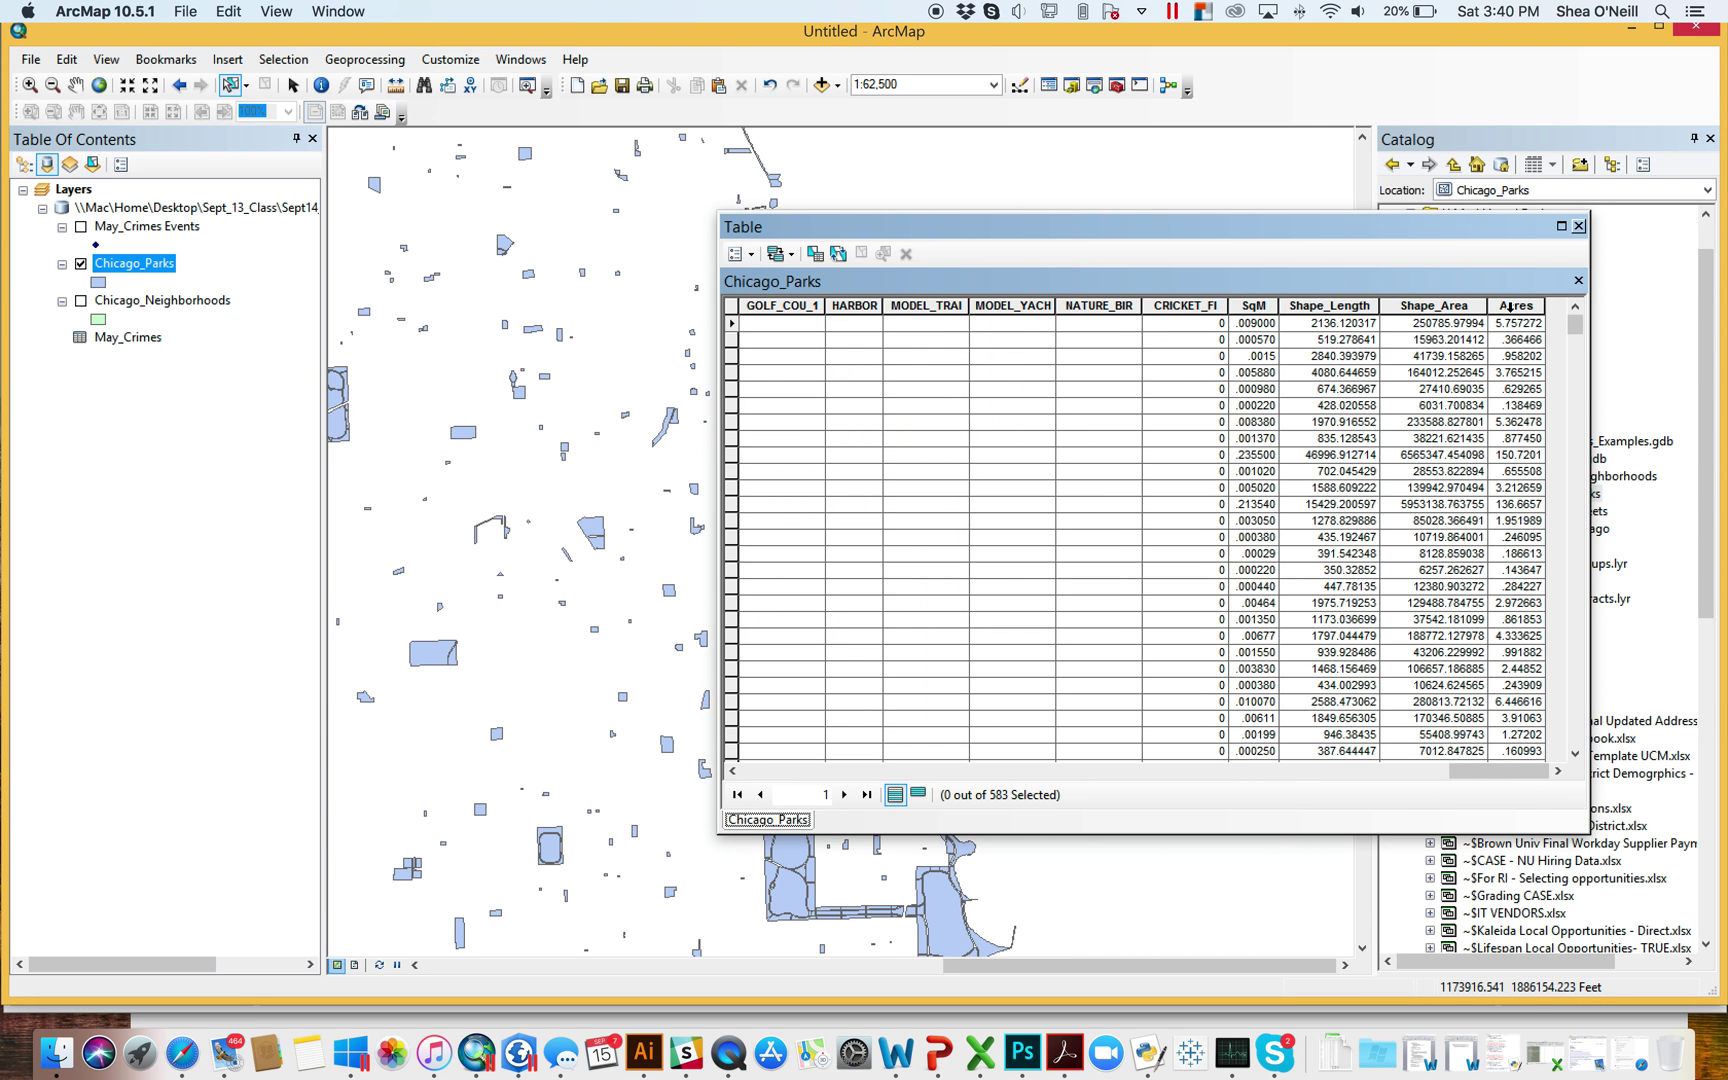
right_click(1510, 308)
click(1550, 418)
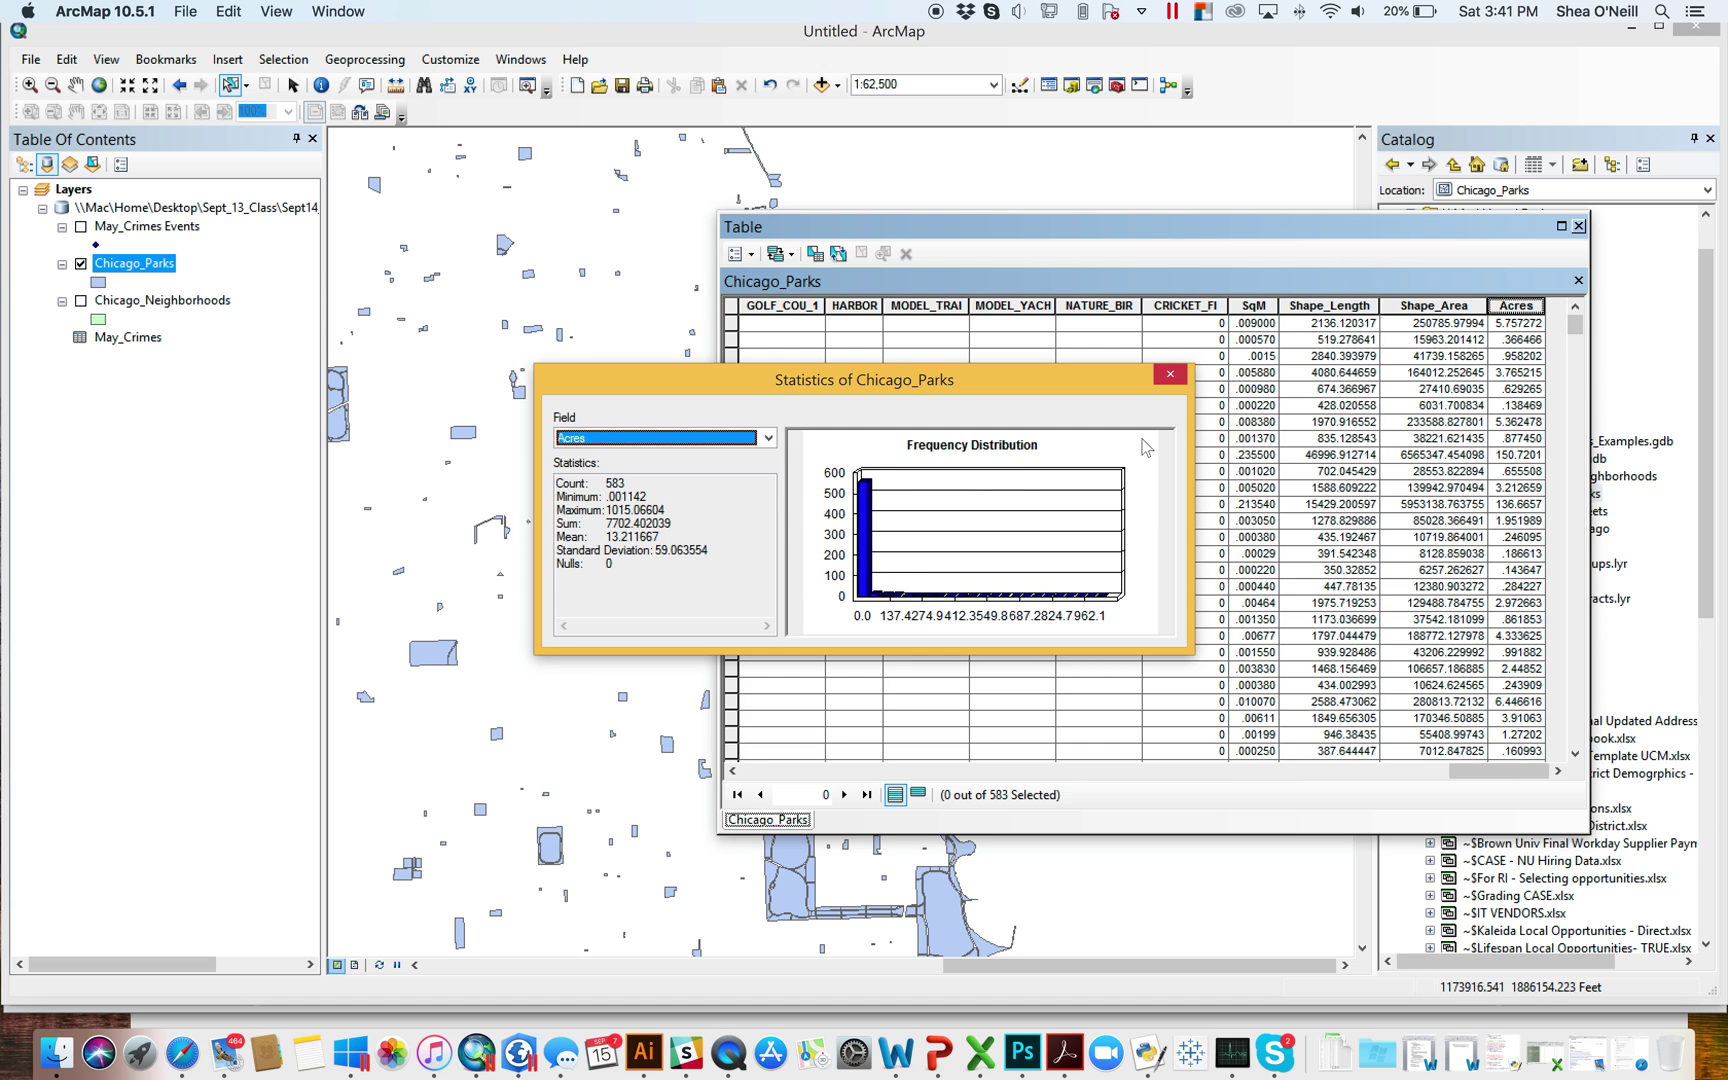
click(1170, 374)
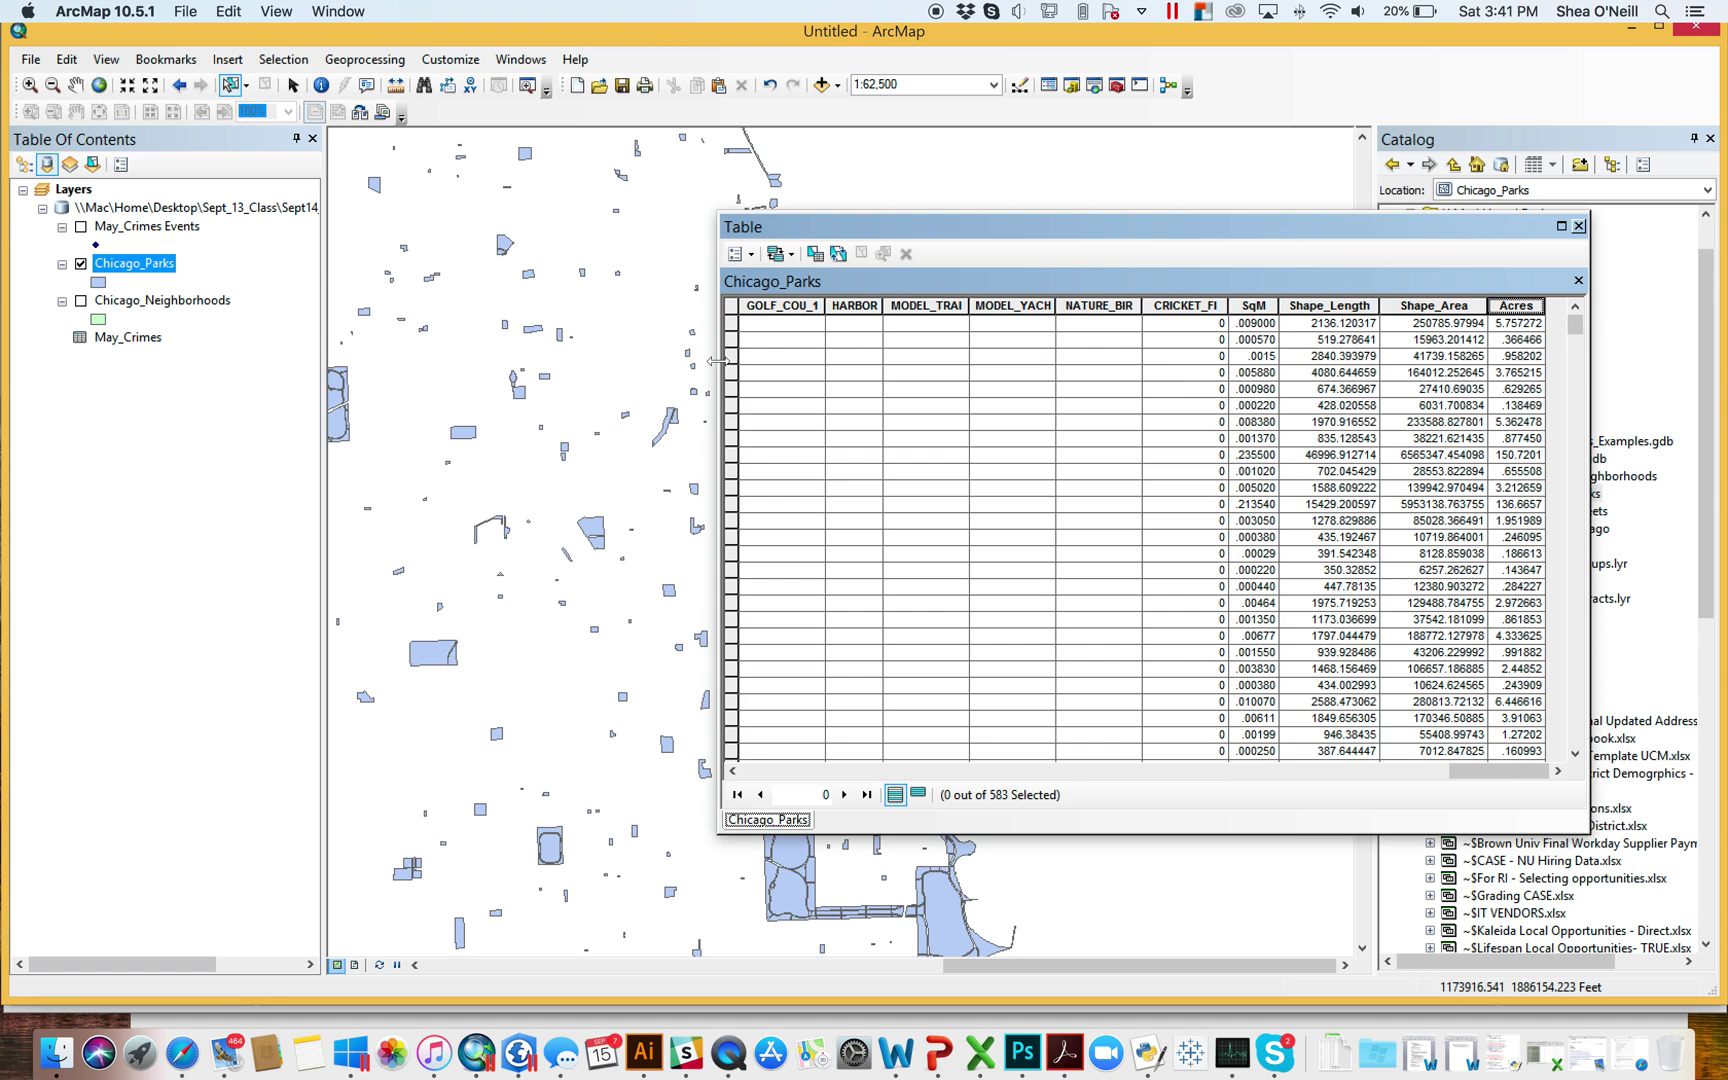
Step: Narrow the table window, select a block of parks reaching the lakefront and view the Acres statistics for that selection
drag(723, 370, 946, 370)
drag(474, 430, 755, 652)
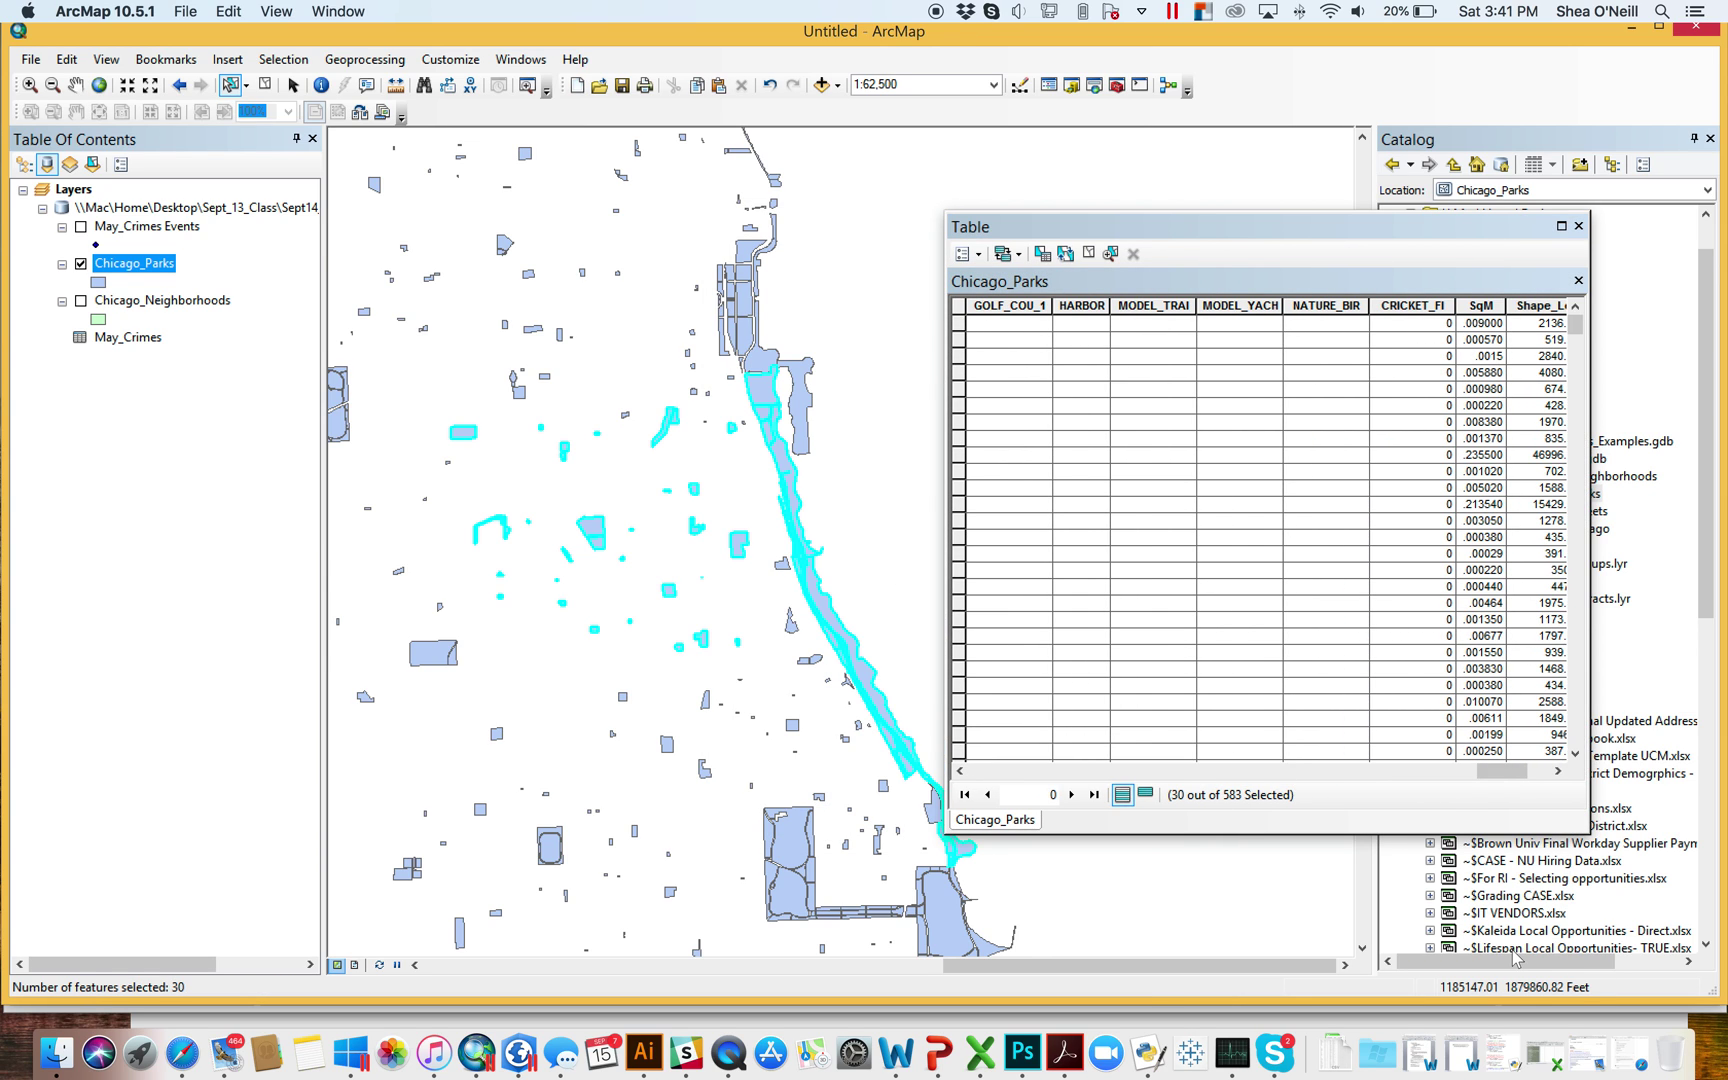
drag(1500, 770, 1540, 770)
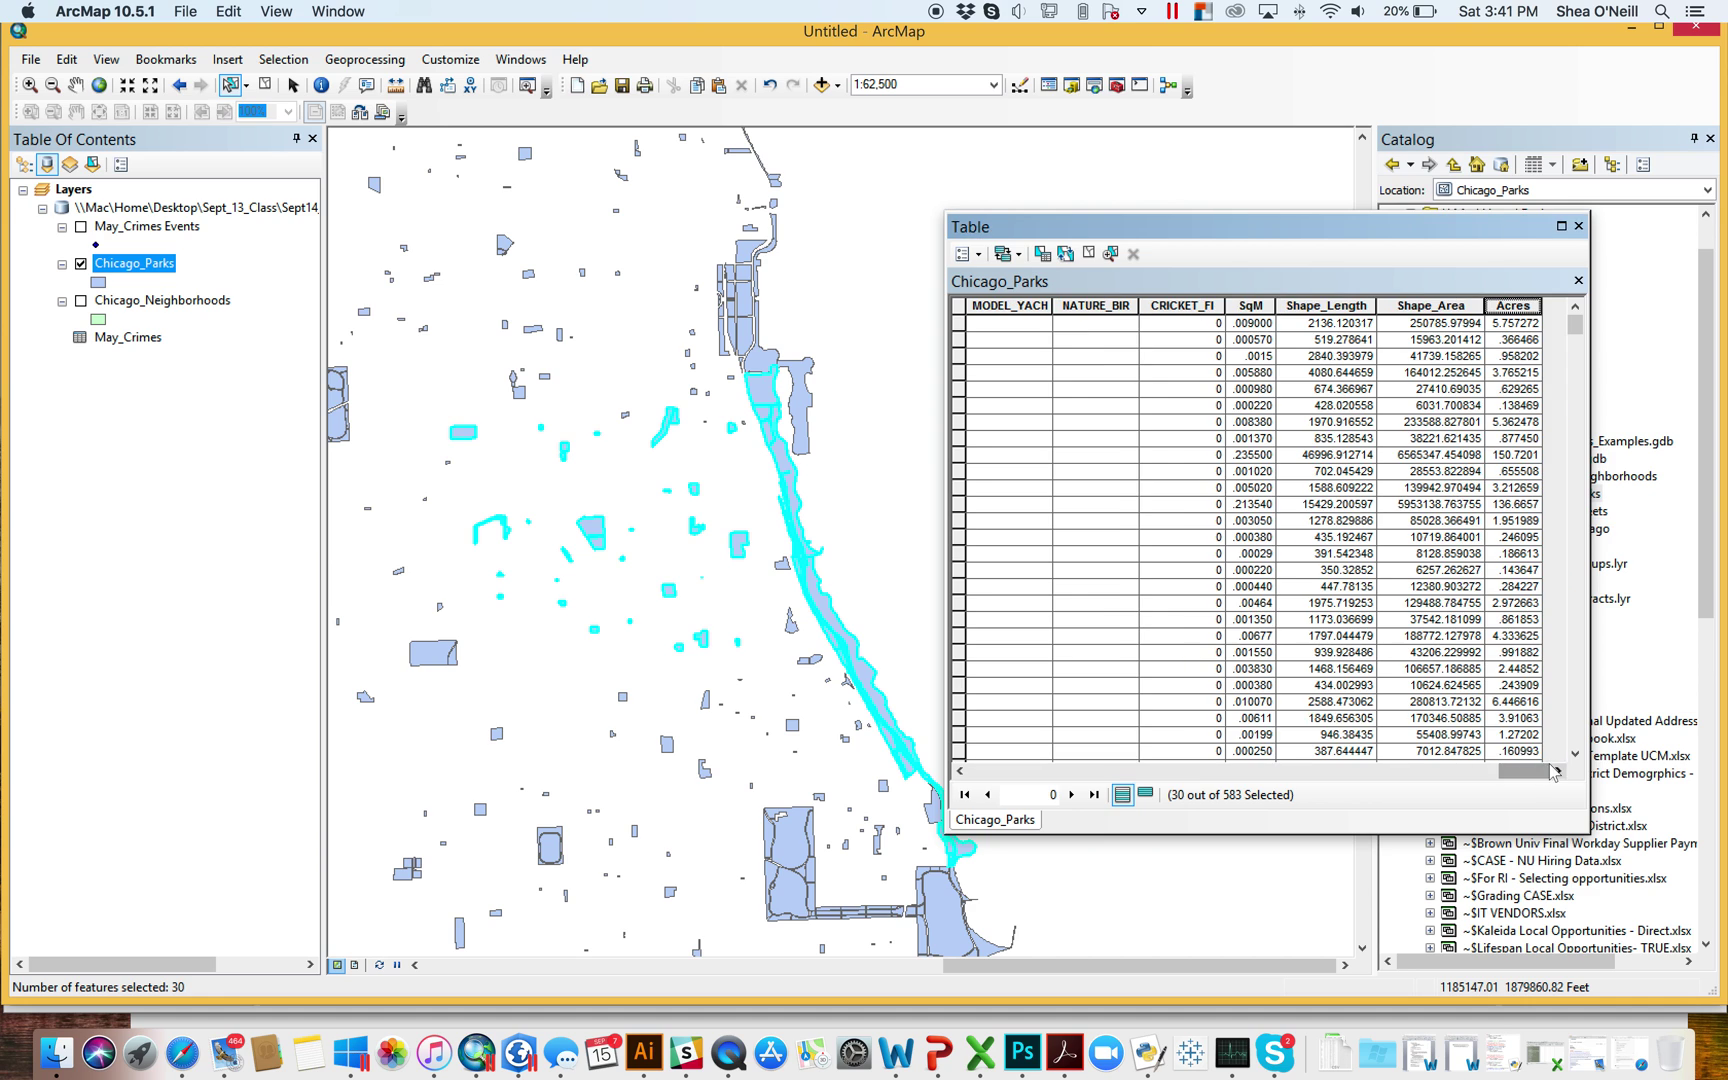
right_click(1518, 308)
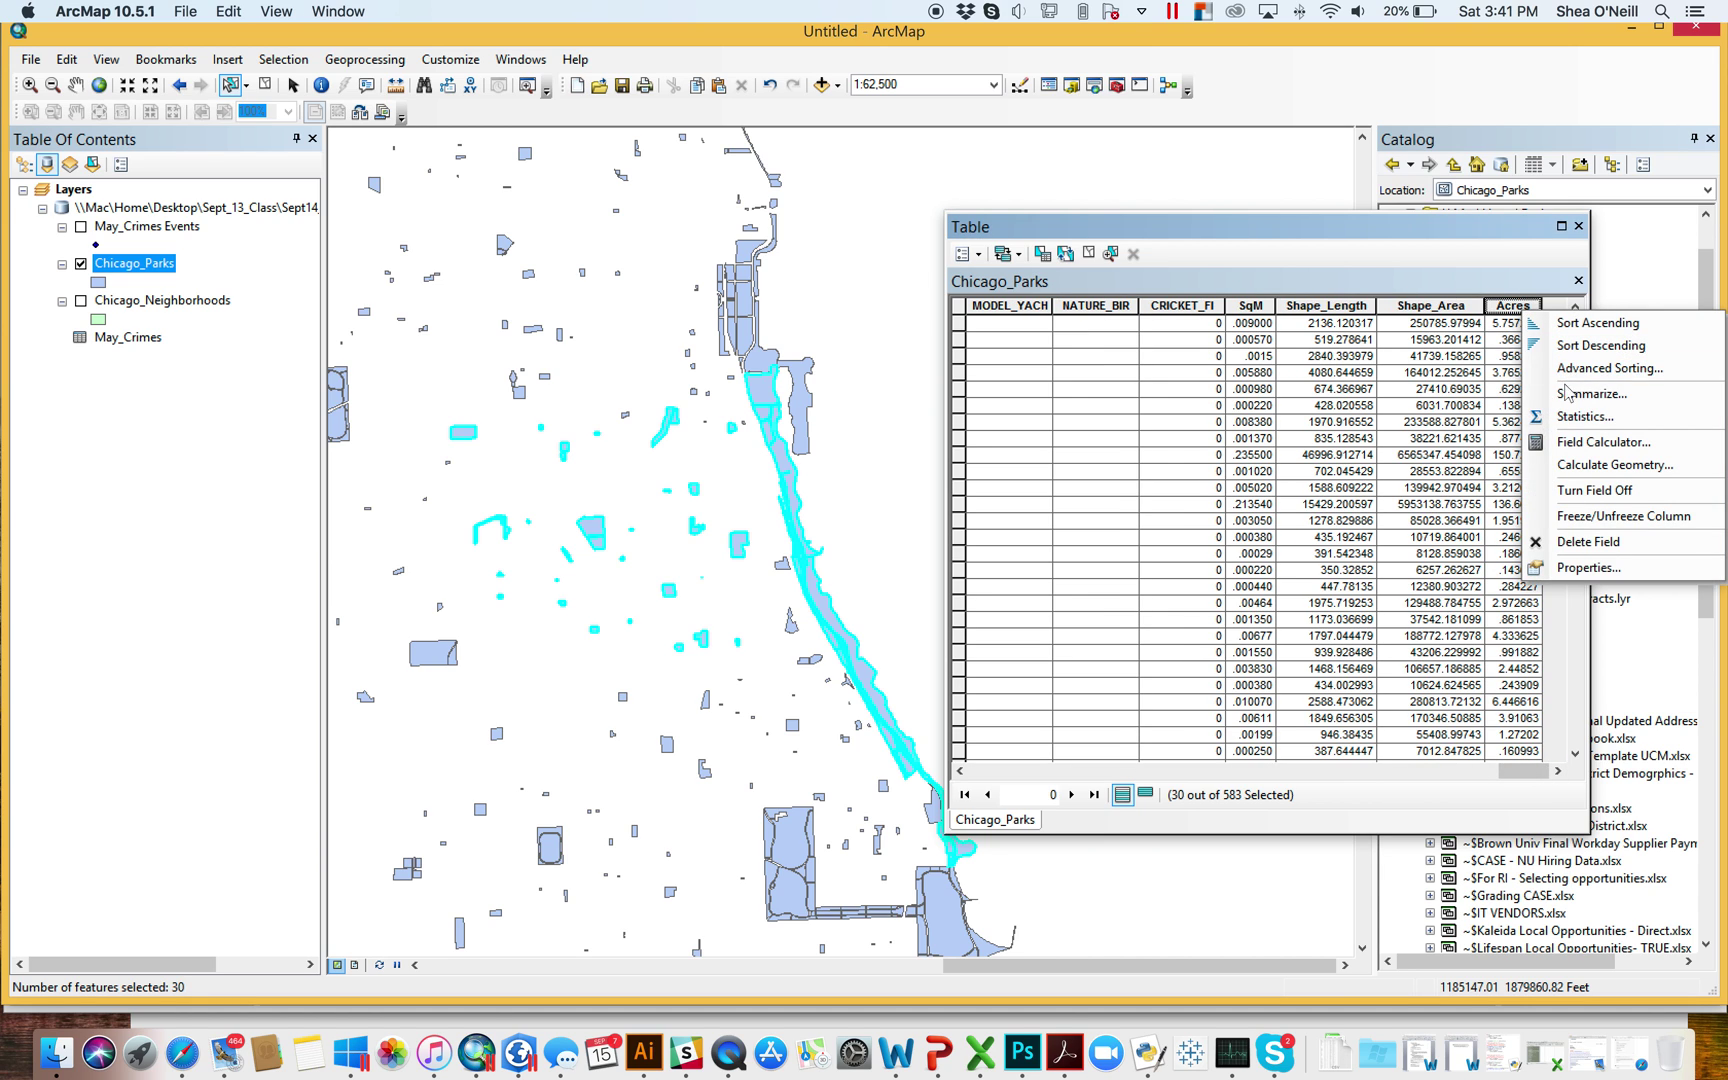
click(1573, 417)
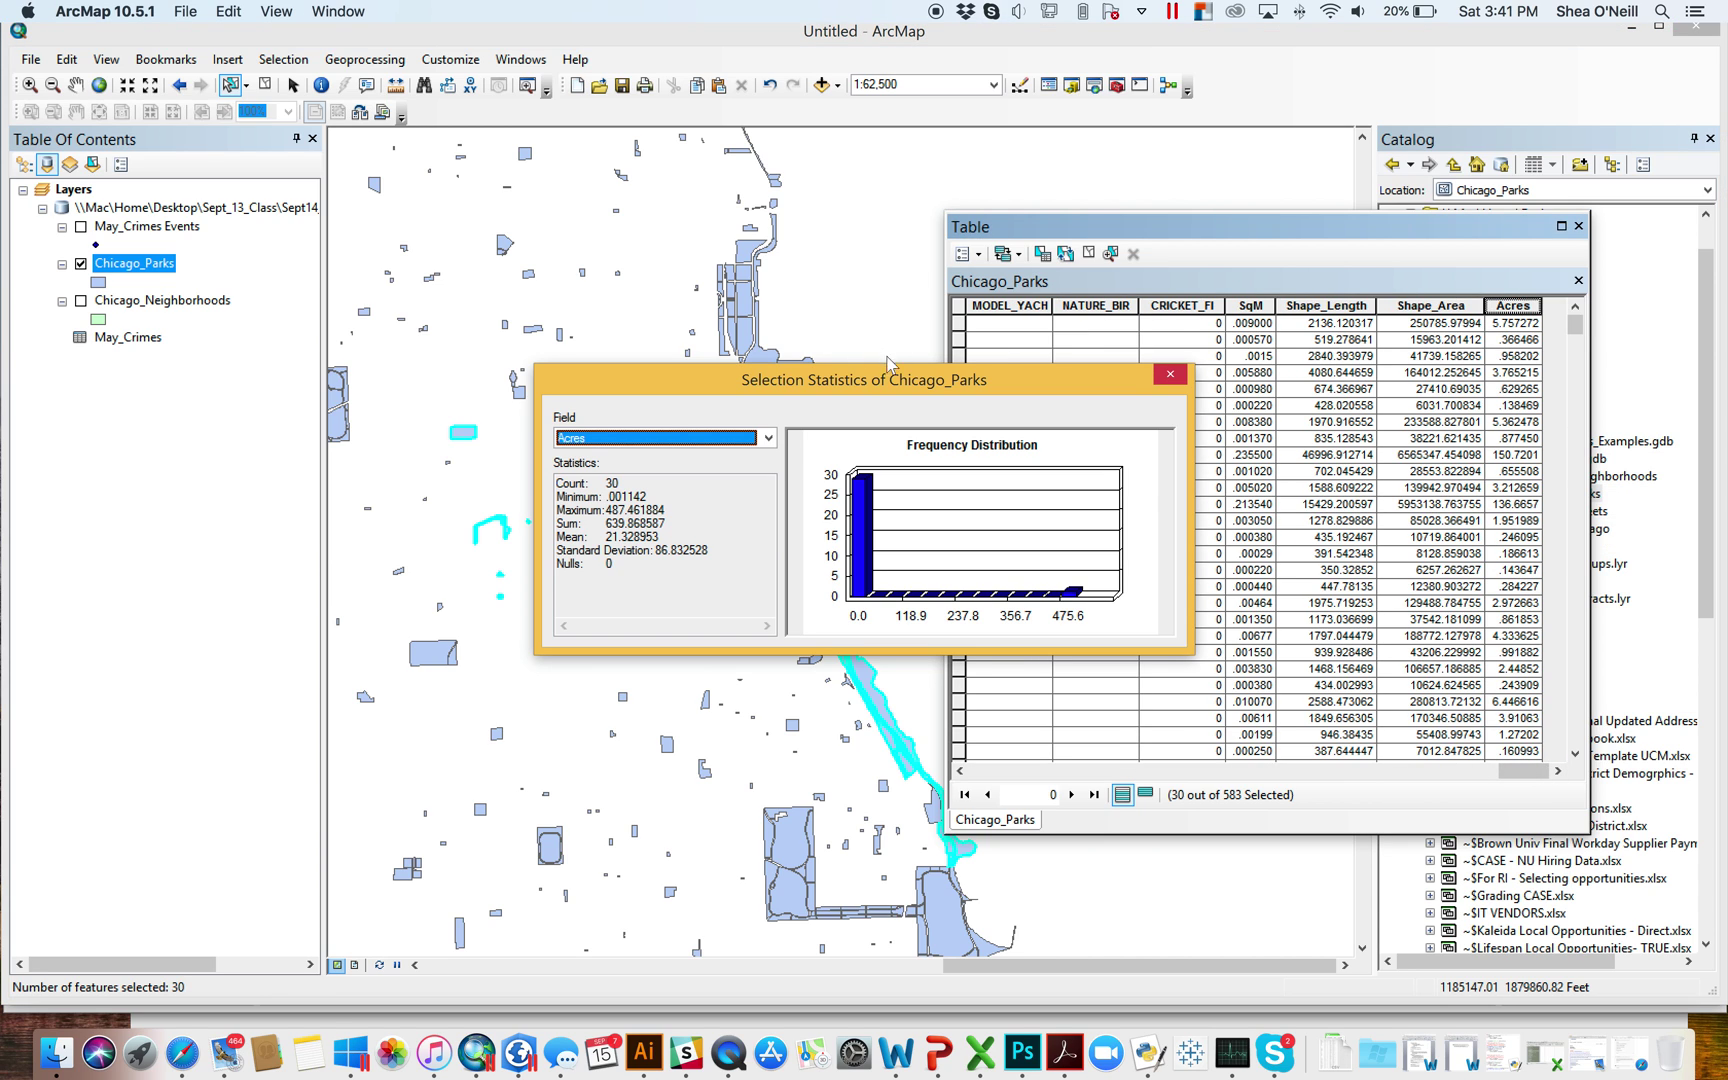
drag(895, 381, 945, 278)
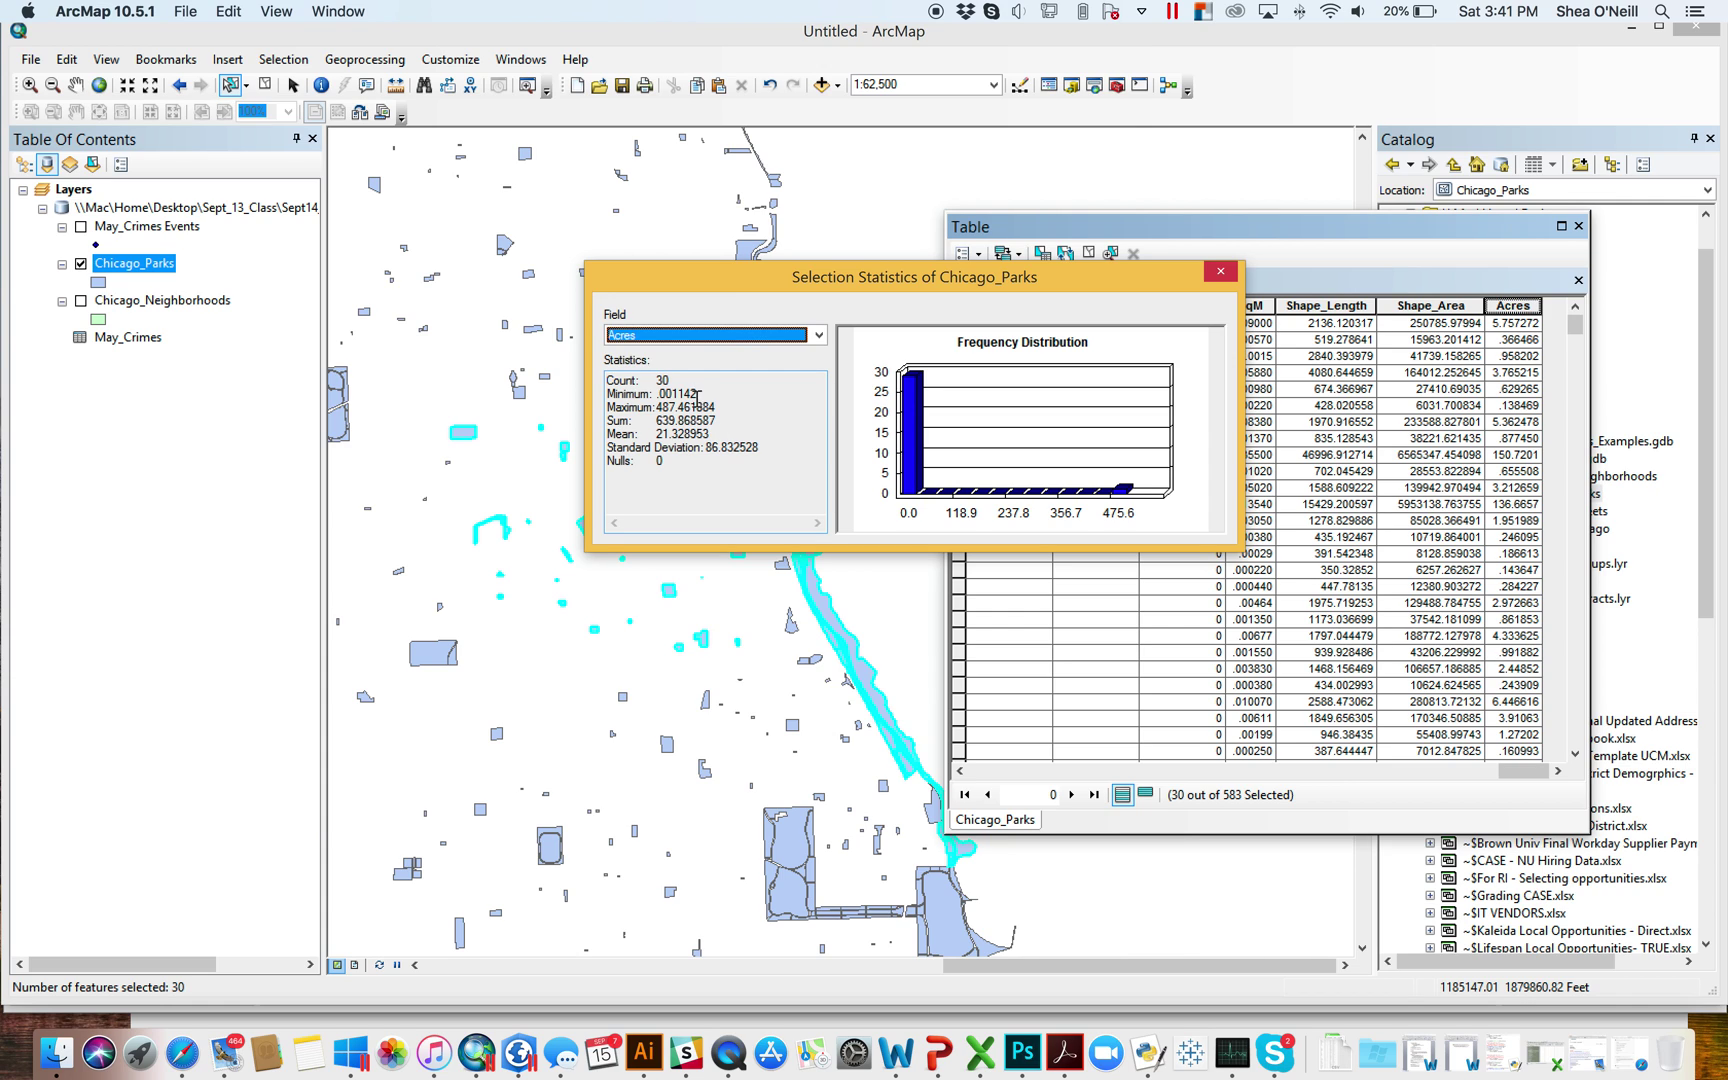
Step: Close the selection statistics and the parks table, and clear the parks selection
click(1220, 270)
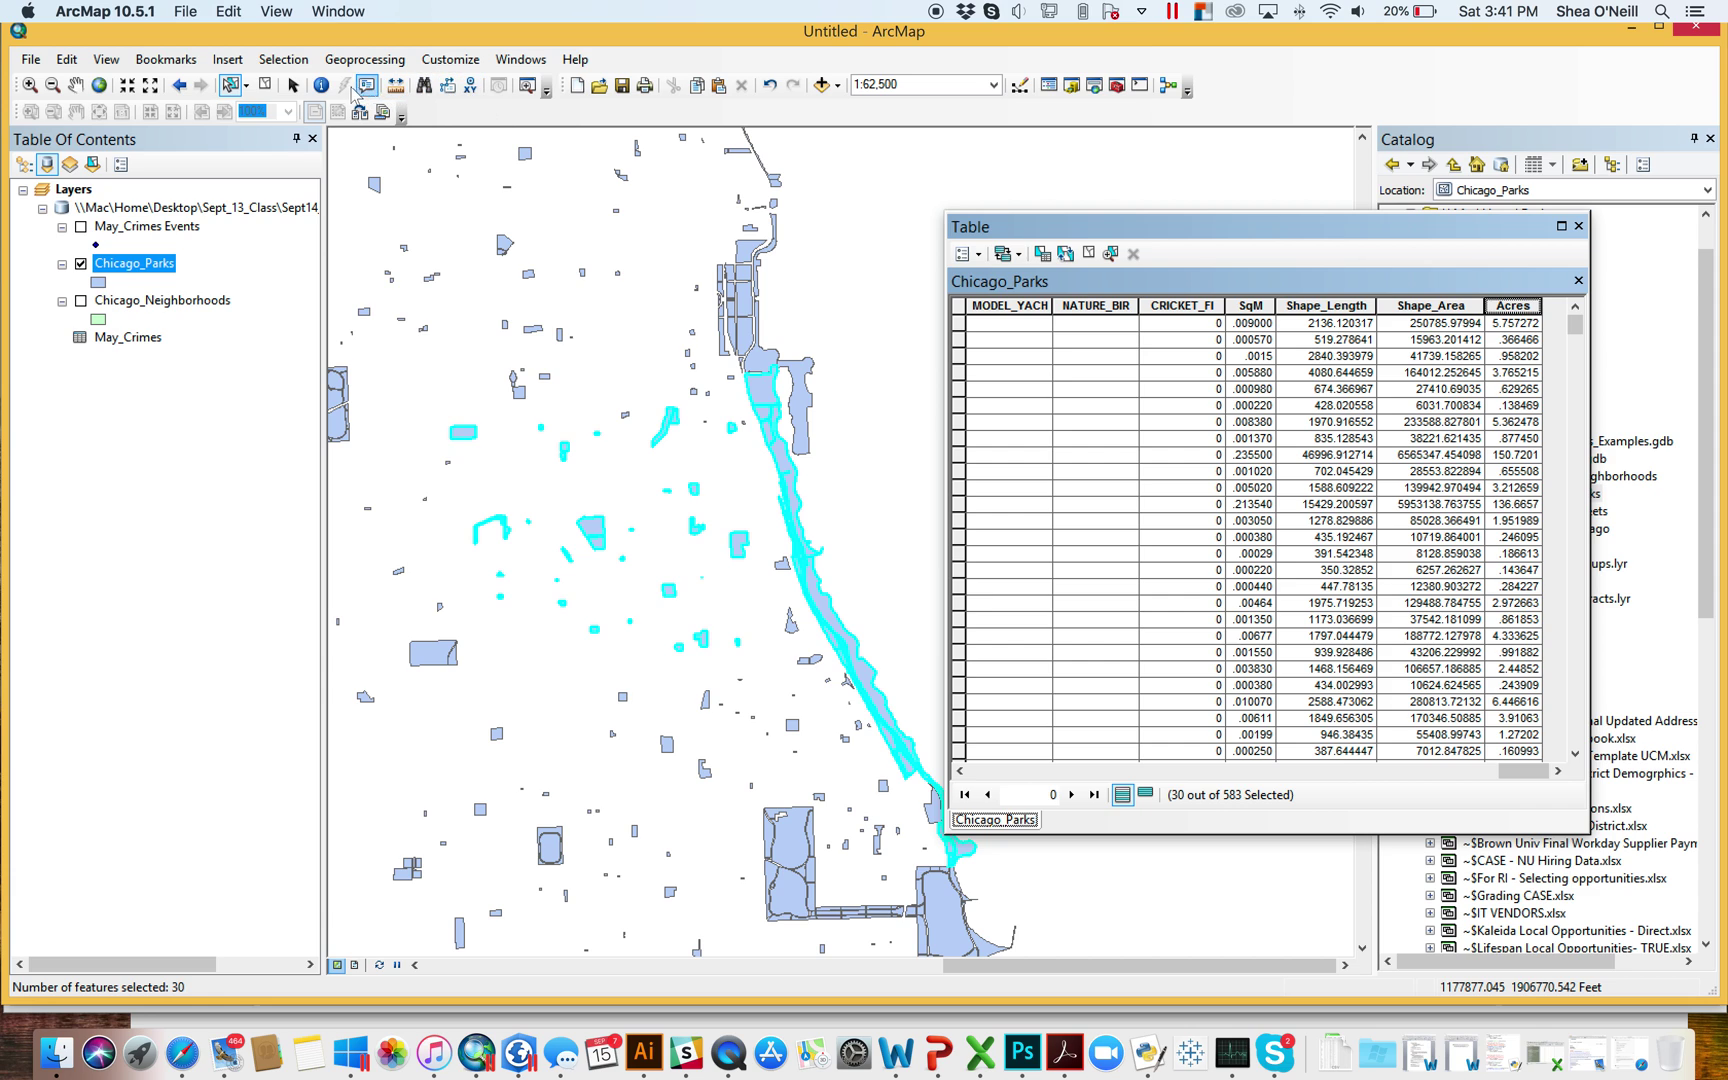
click(265, 84)
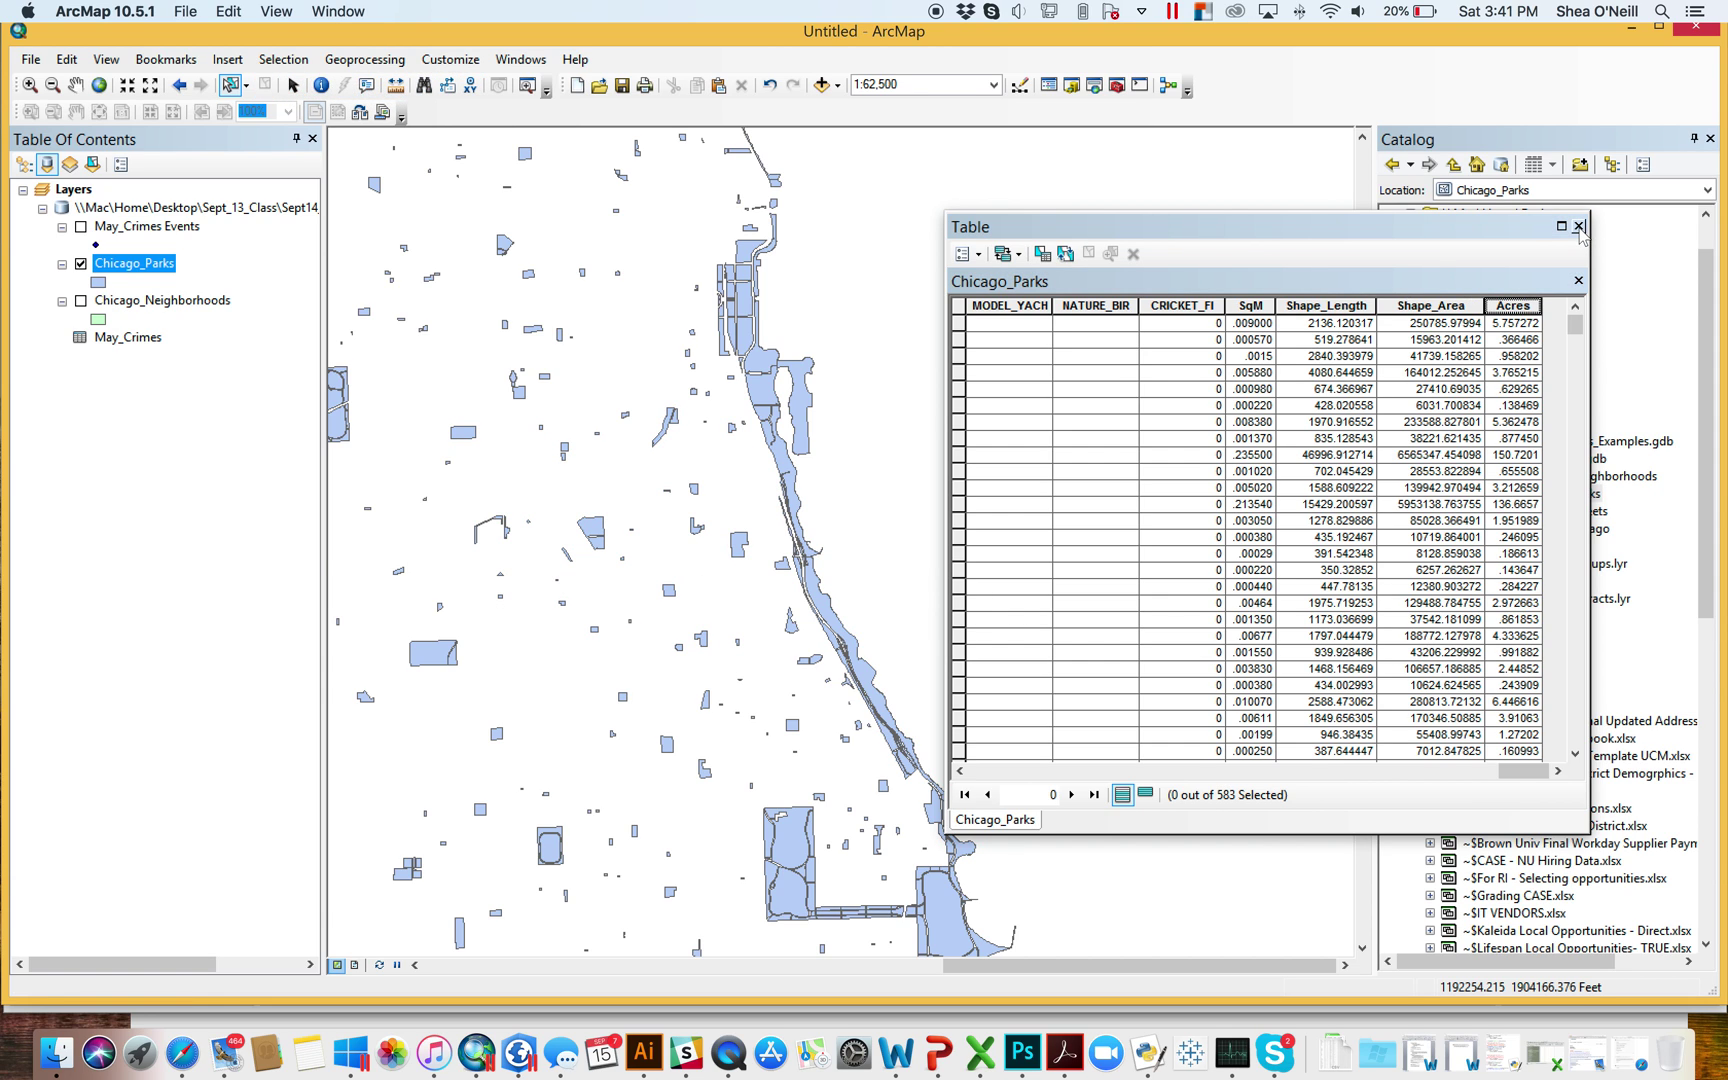
click(1578, 226)
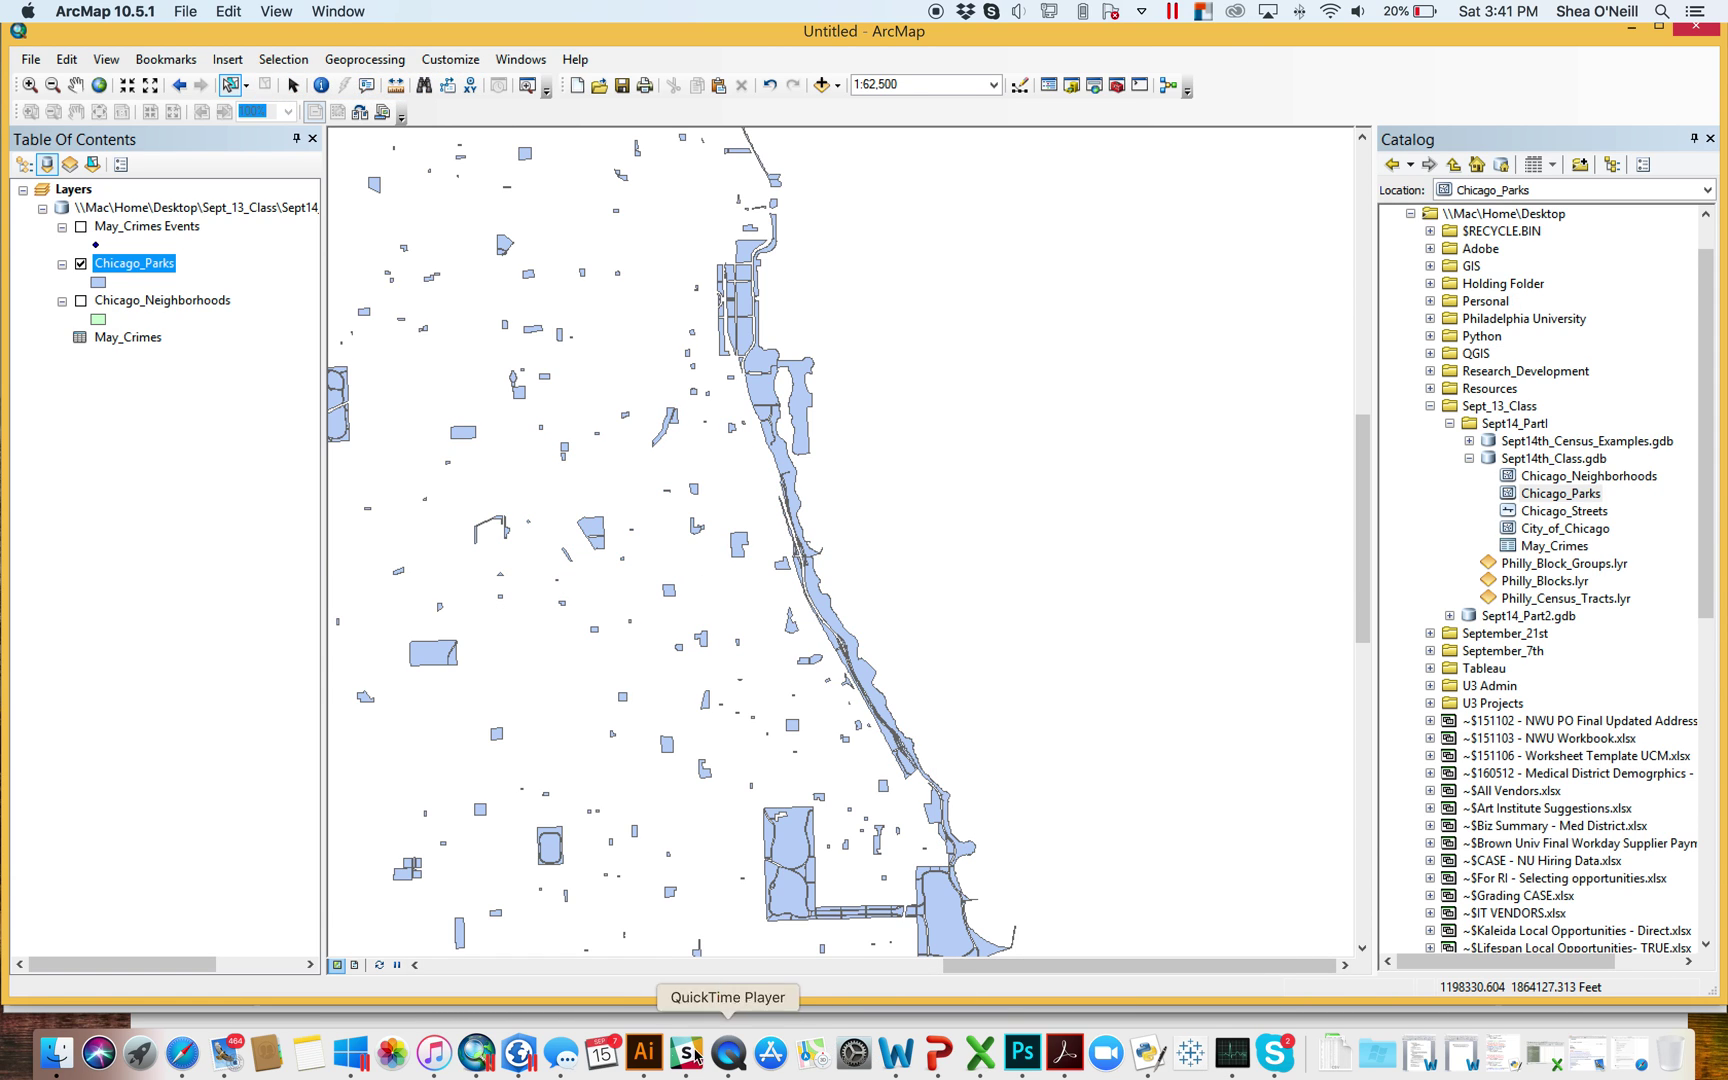
Step: Switch to ArcGIS Pro, move the parks table below the selected neighborhoods and generate statistics for the Acres field
click(524, 1058)
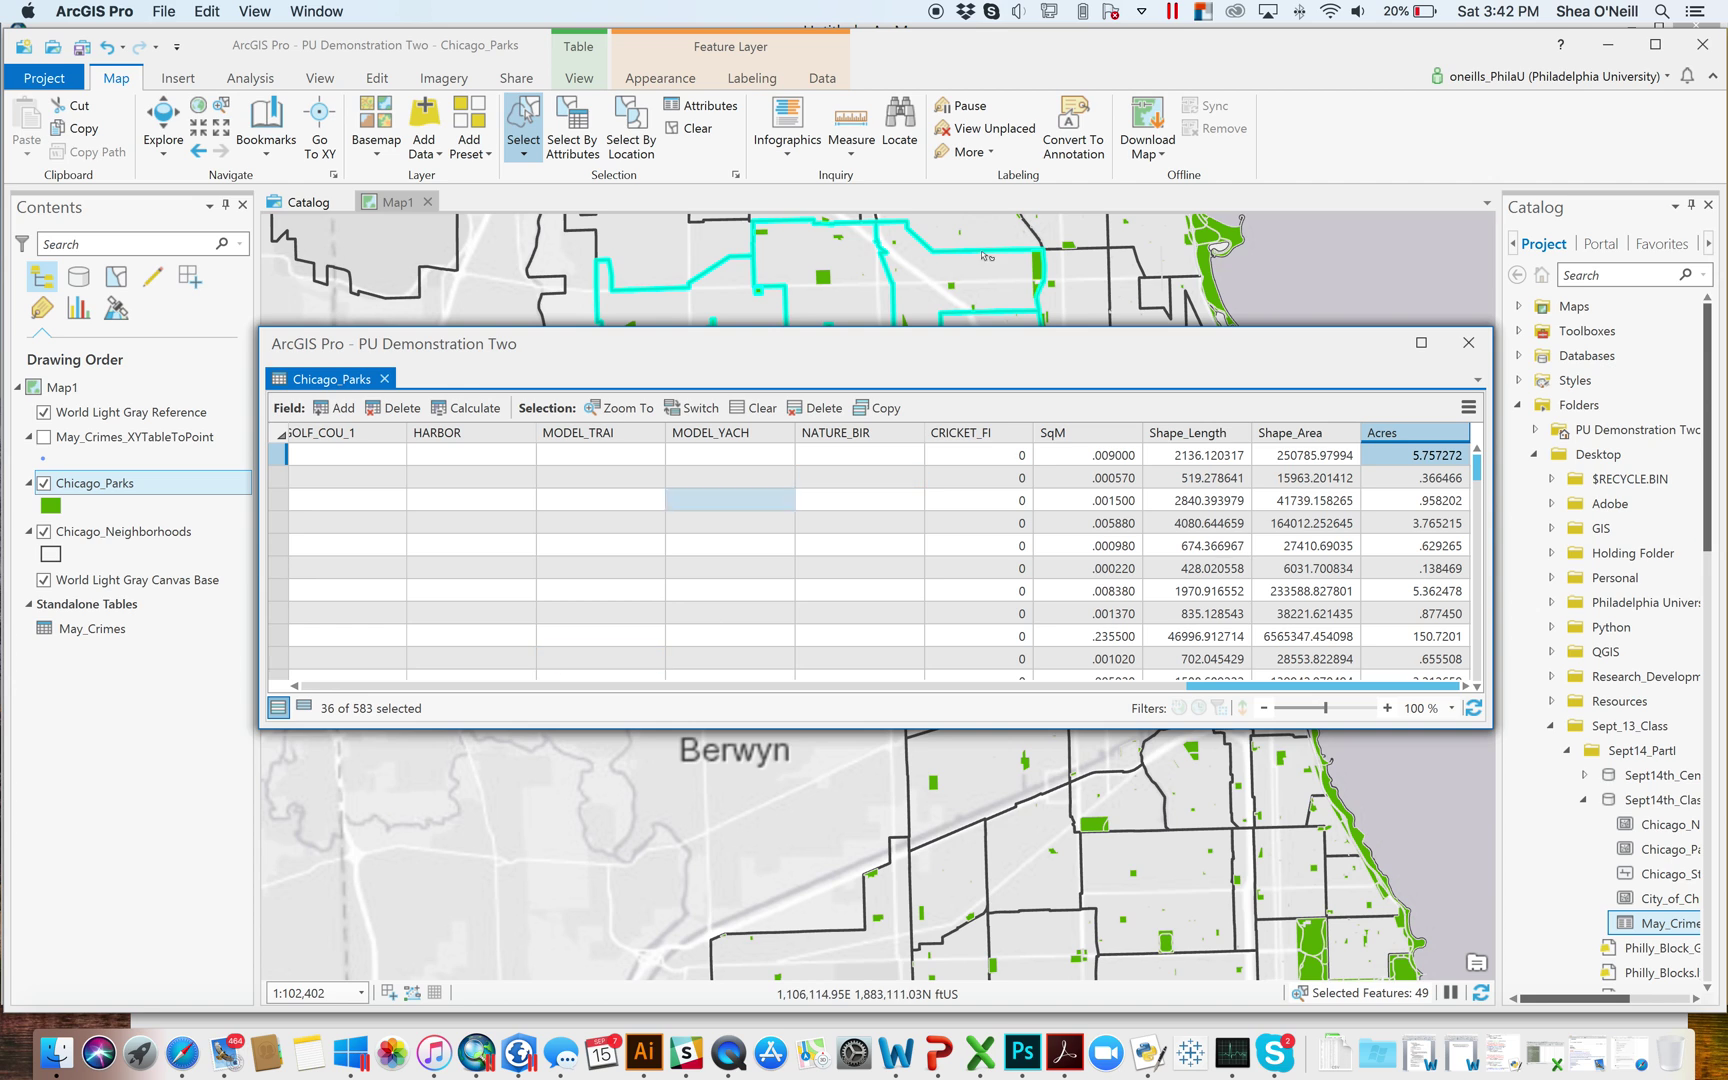
drag(937, 336, 936, 338)
drag(908, 492, 913, 483)
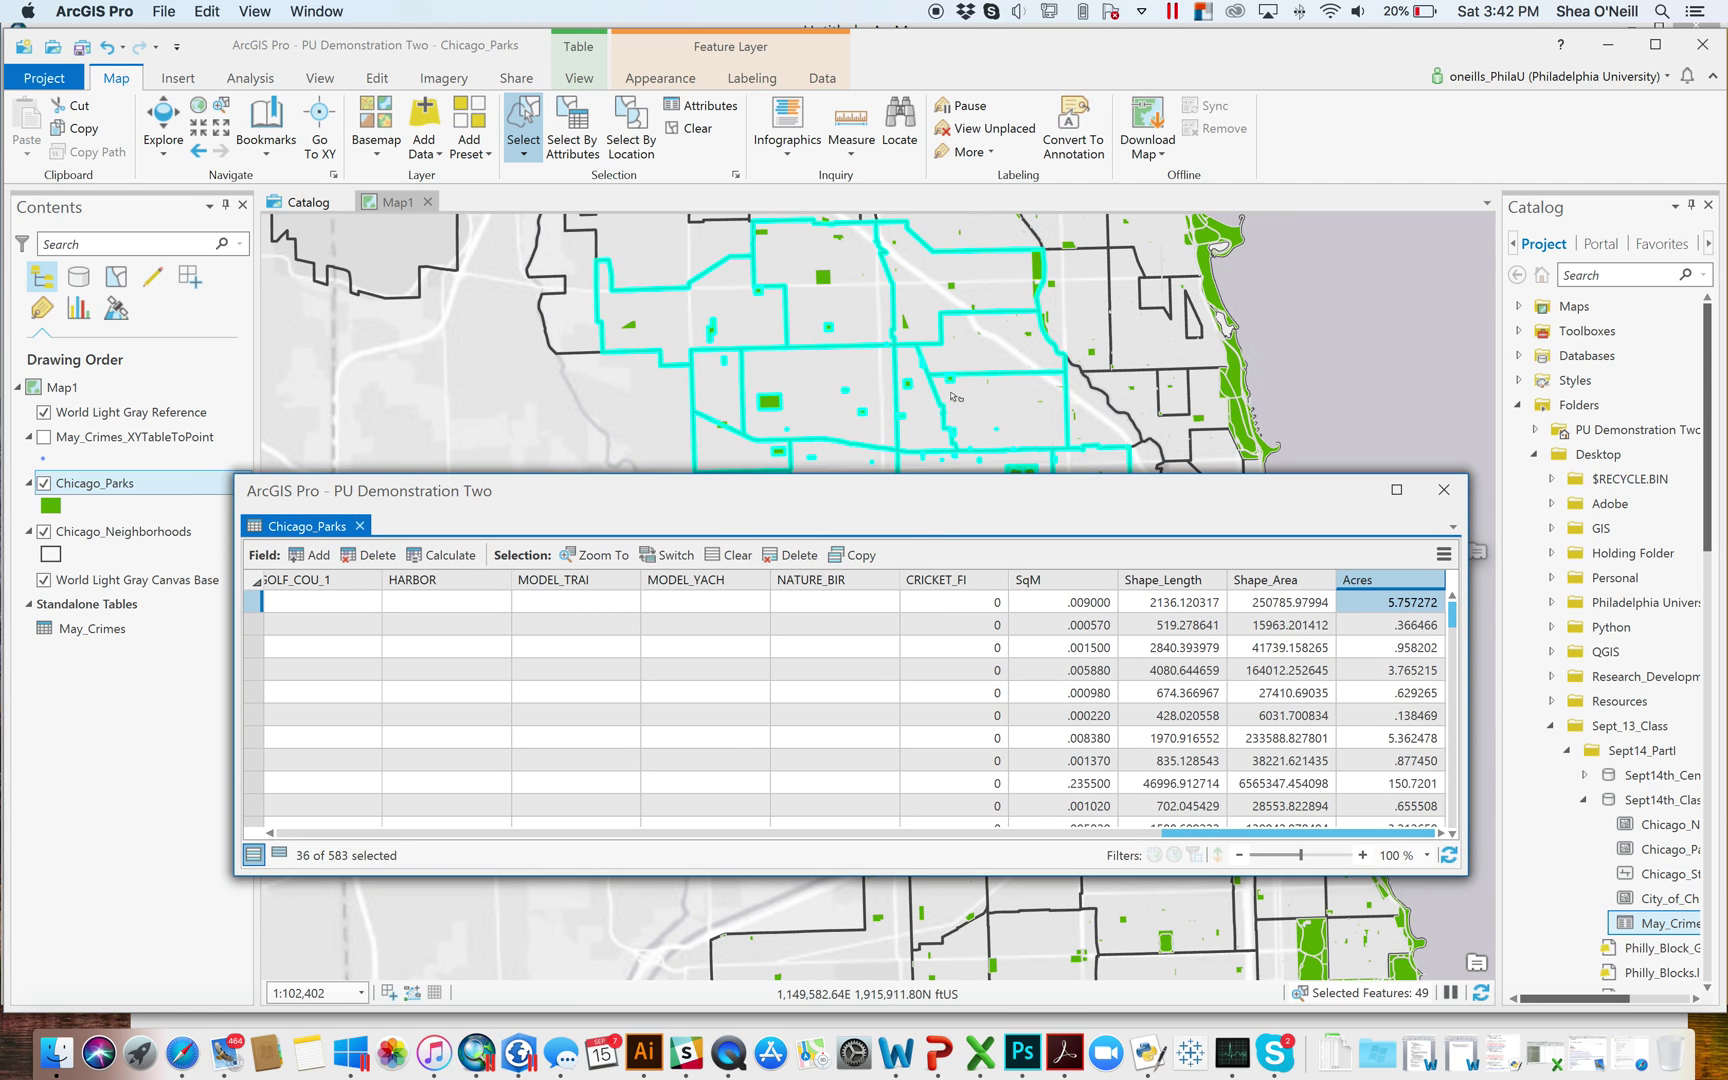
right_click(1374, 576)
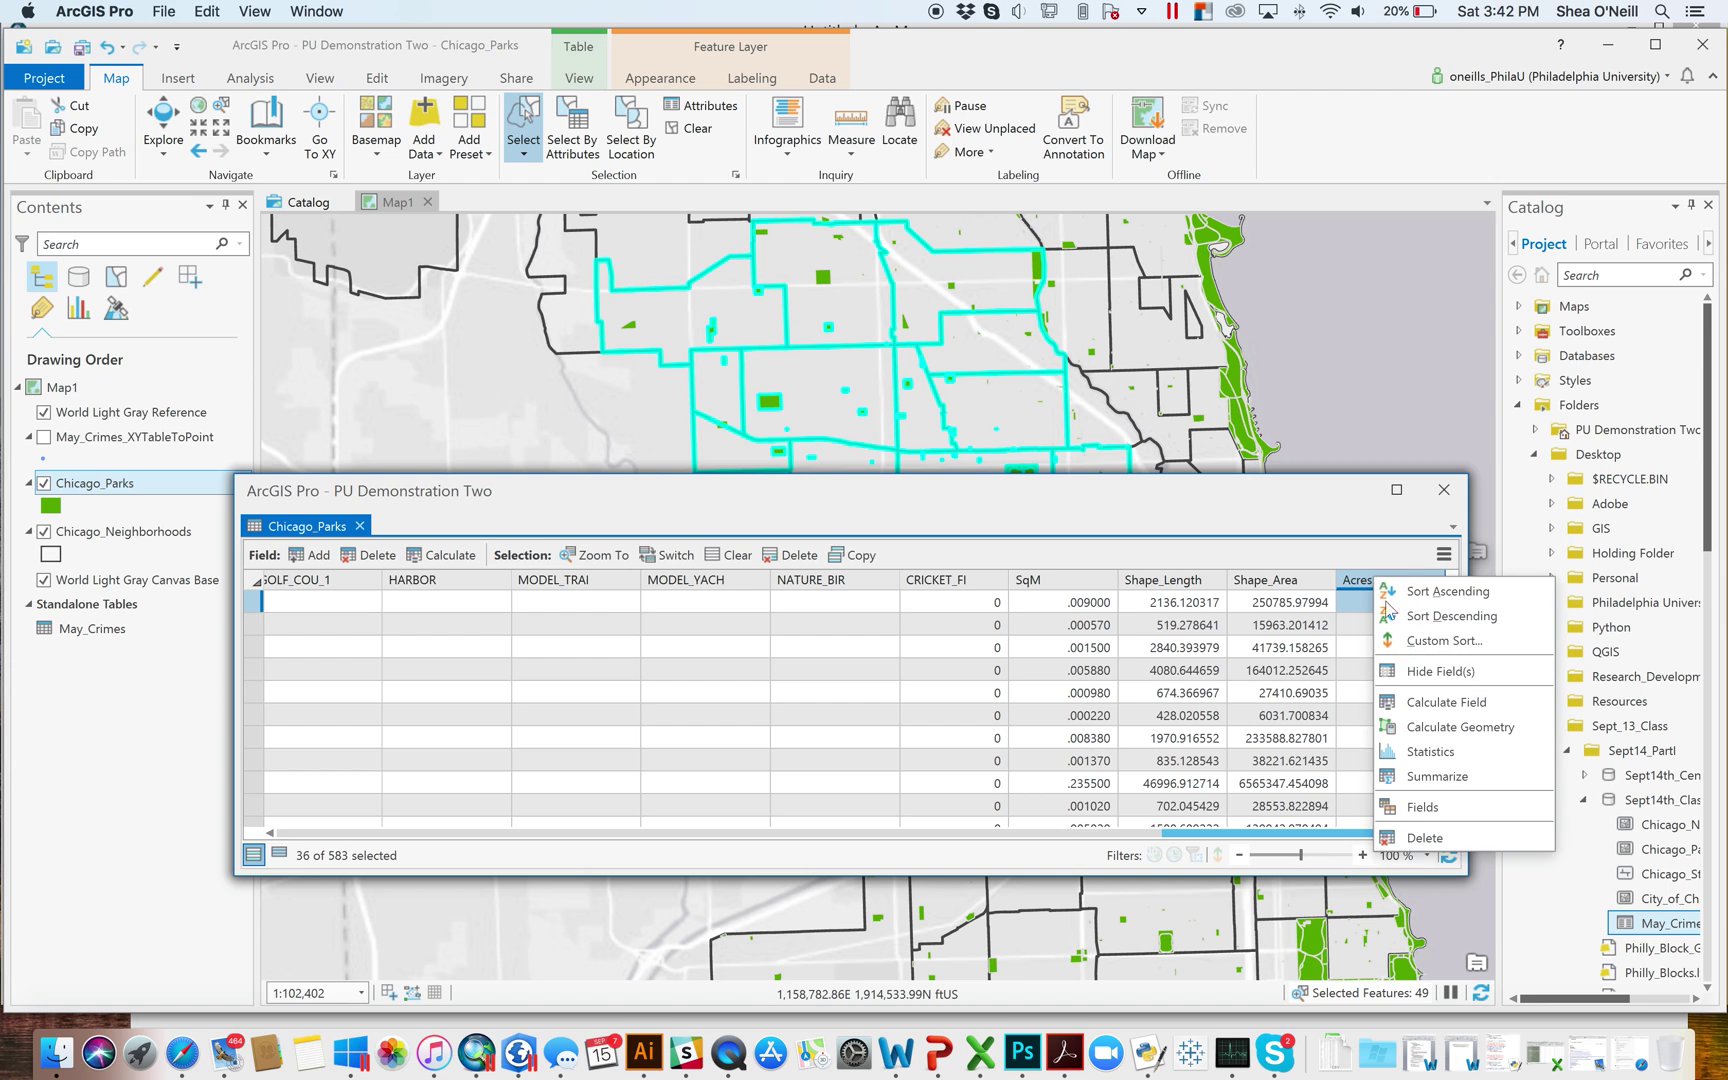
click(1430, 760)
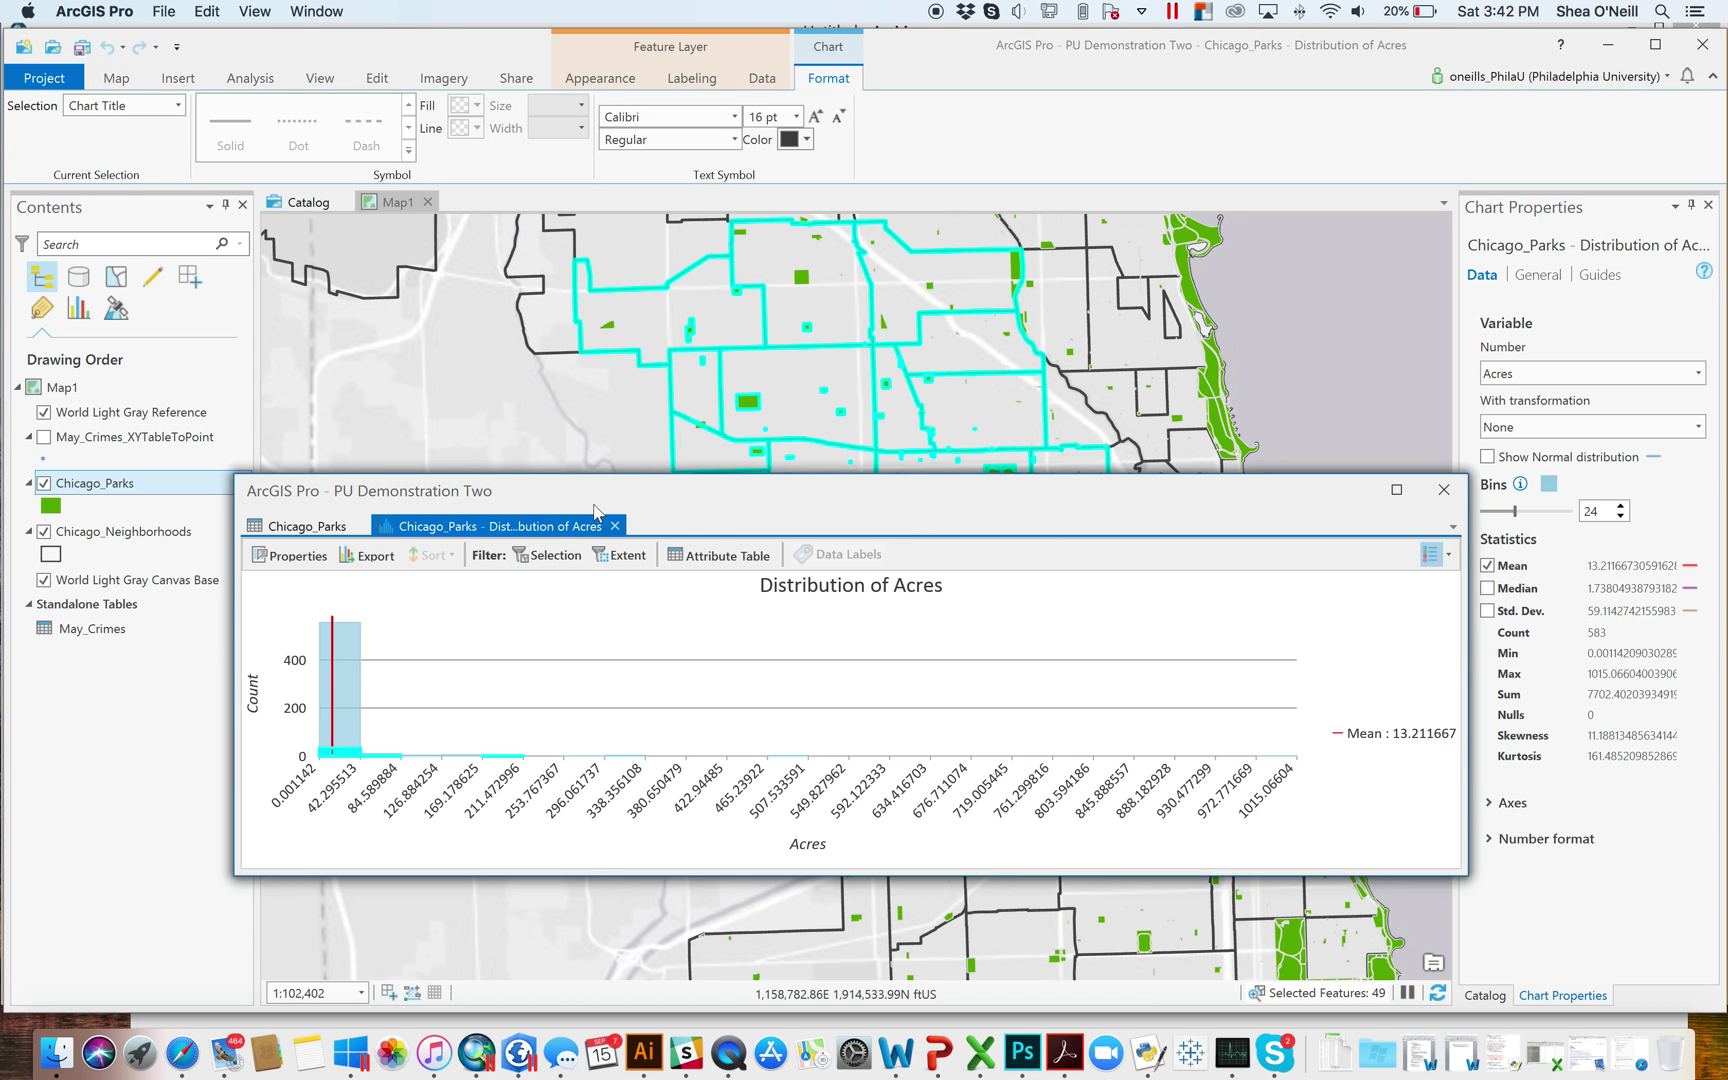
Step: Float the Distribution of Acres chart in its own window and make that window narrower and taller
drag(492, 518, 464, 329)
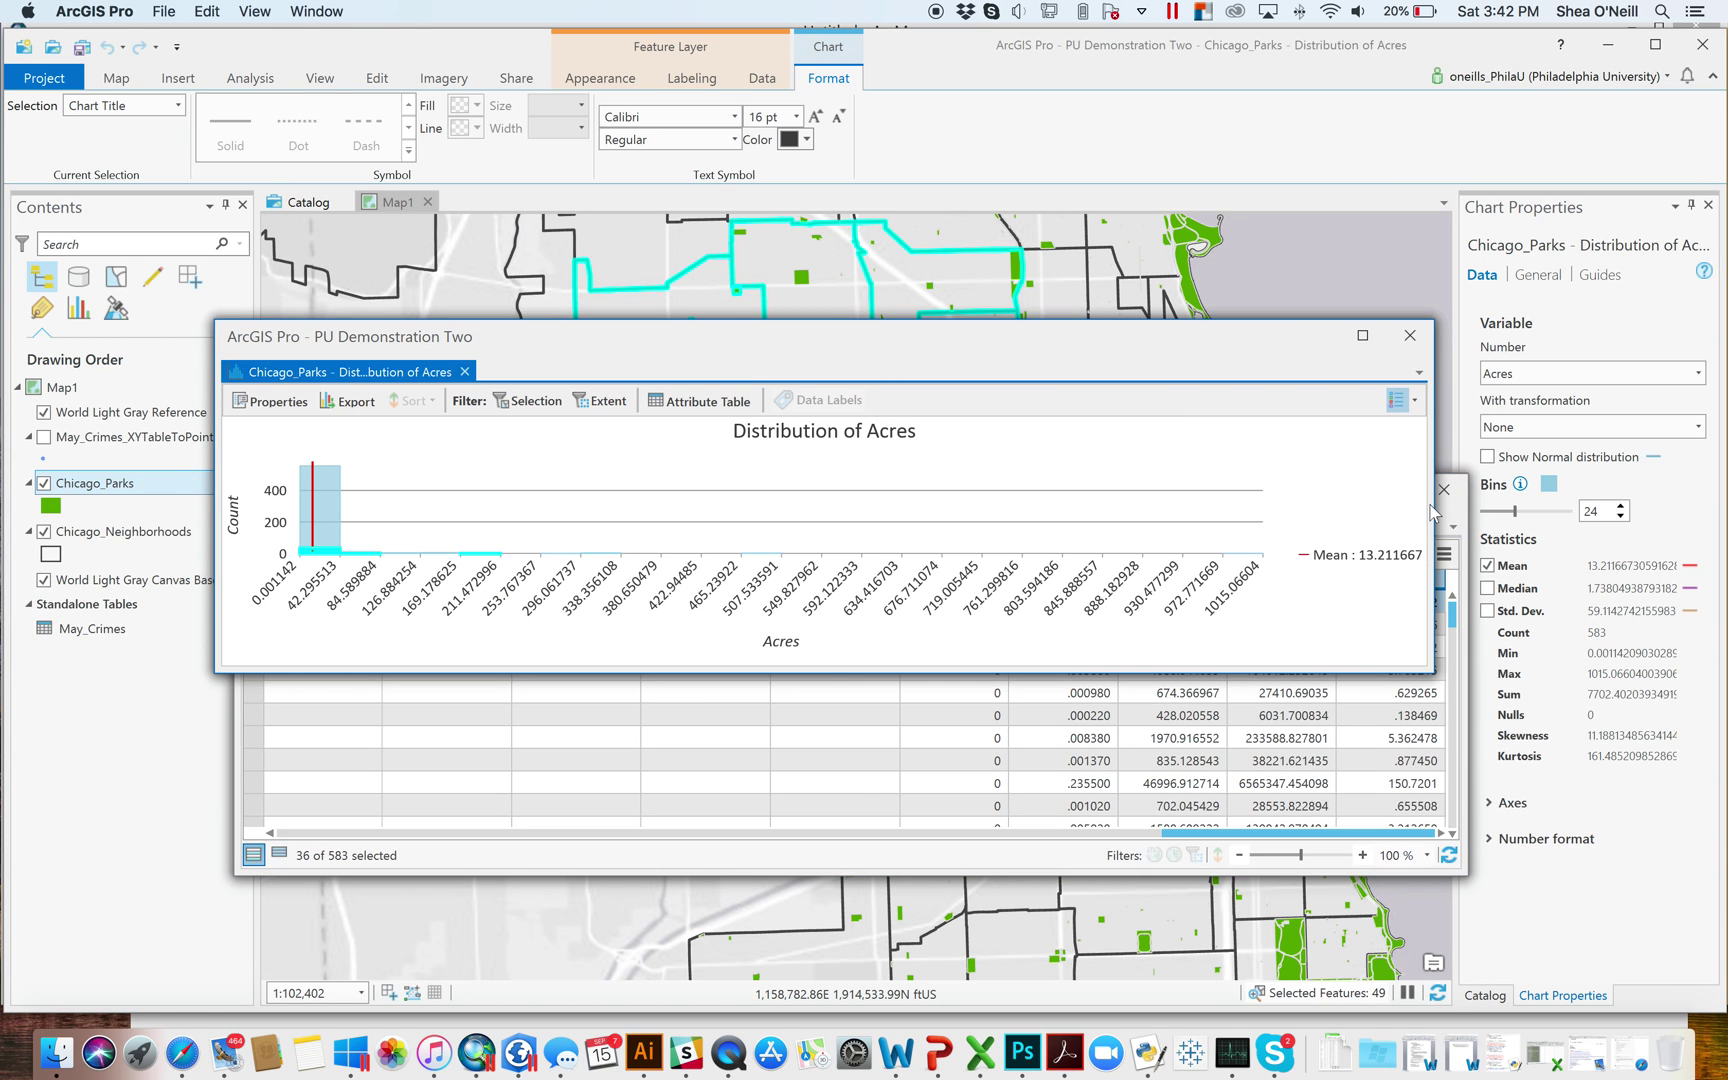
drag(1436, 502, 975, 478)
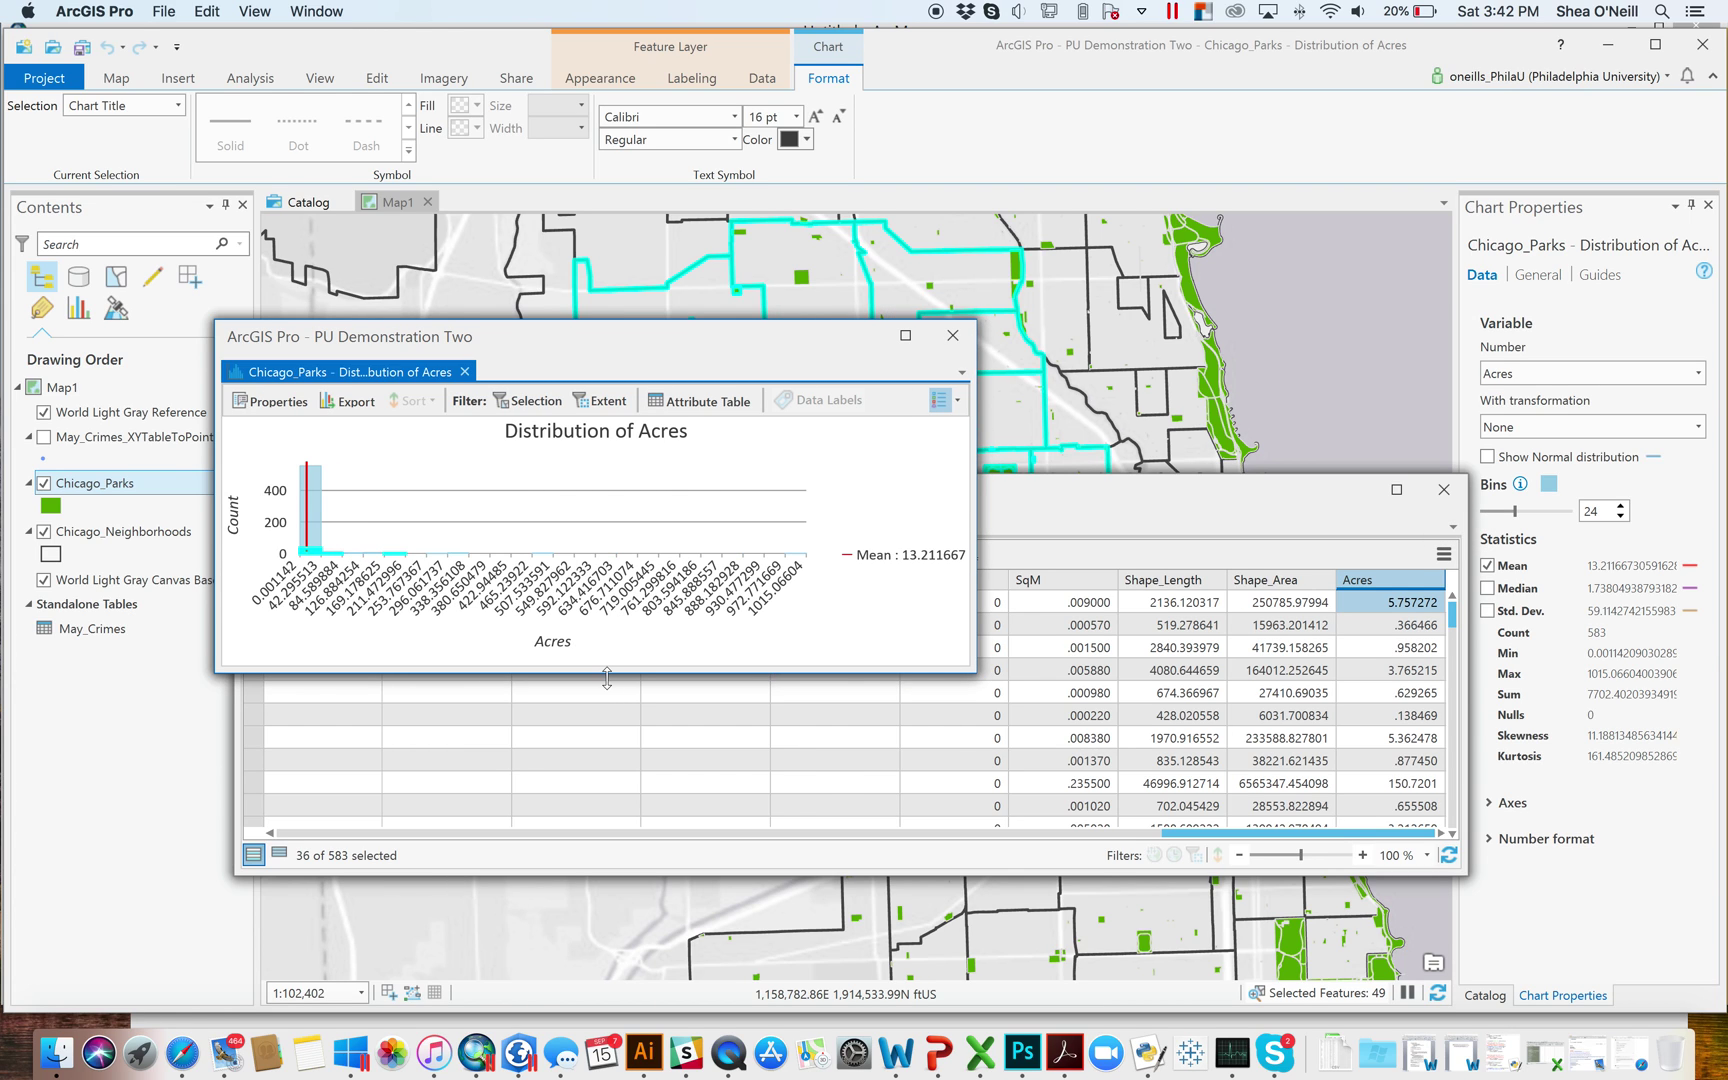
drag(607, 673, 608, 886)
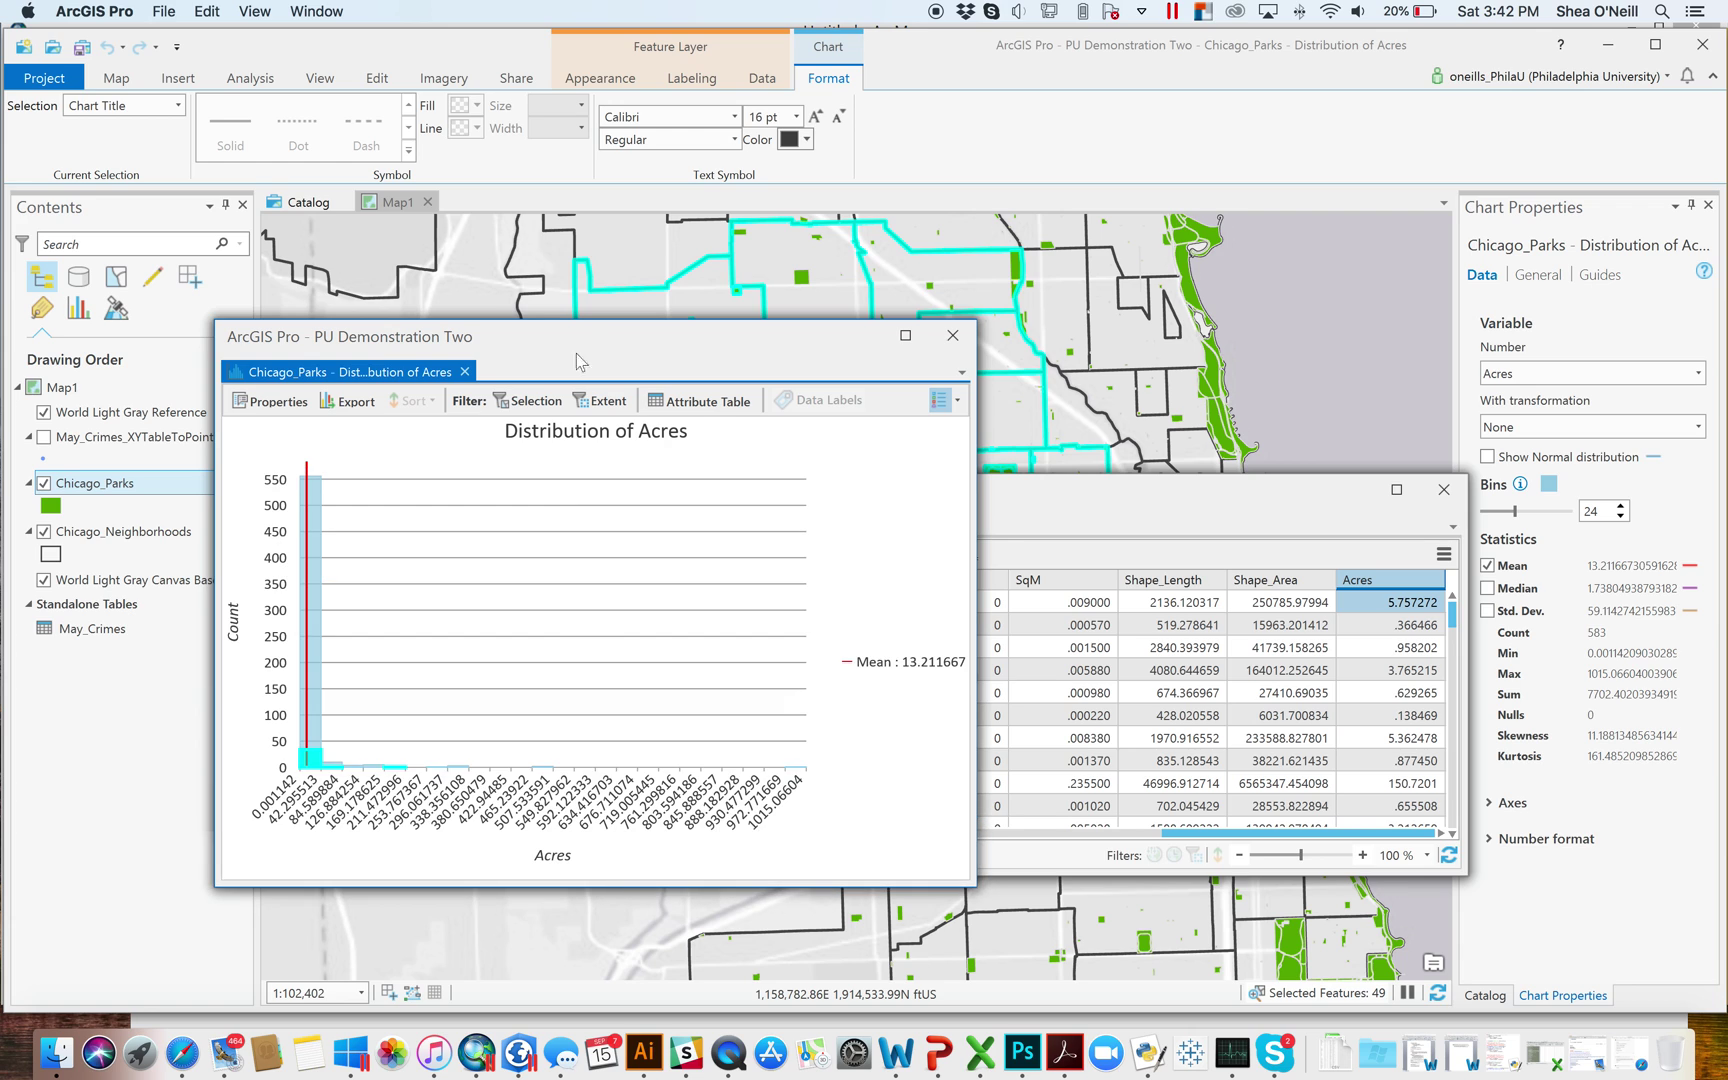
drag(570, 318, 540, 177)
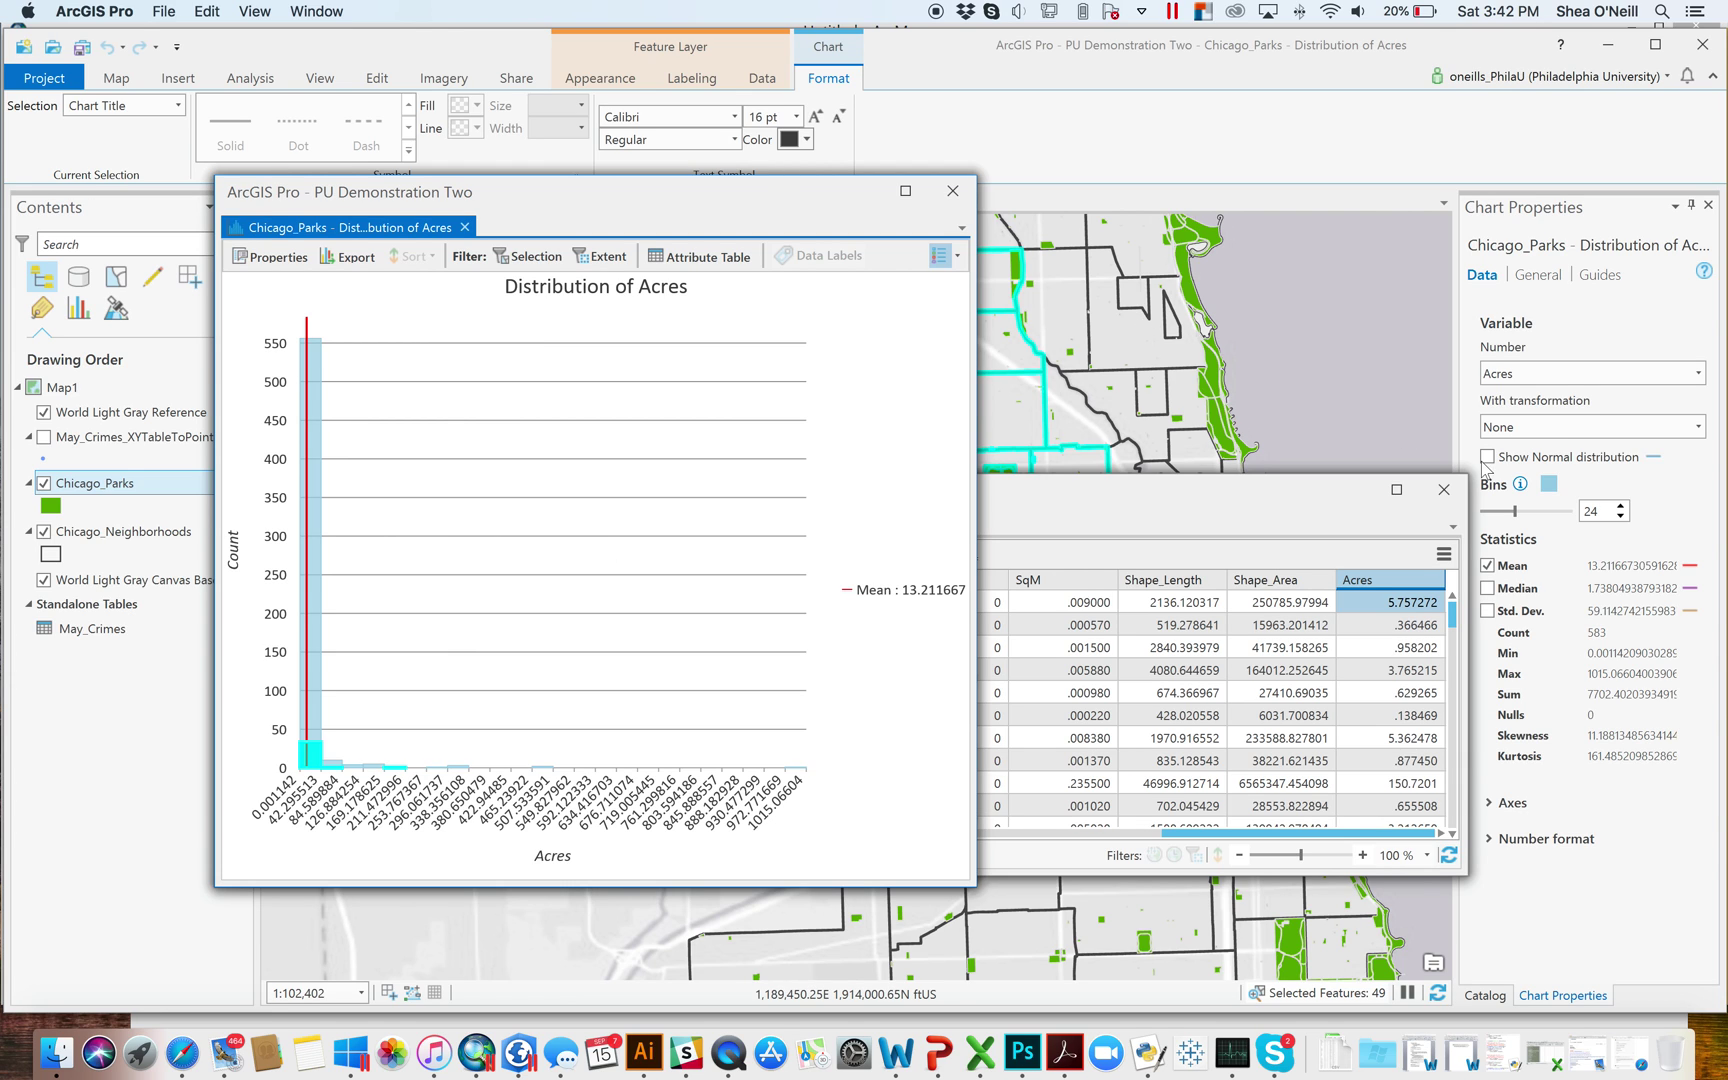
Step: Move the parks table below the chart and float the Chart Properties pane over the map beside it
drag(1267, 472, 1234, 799)
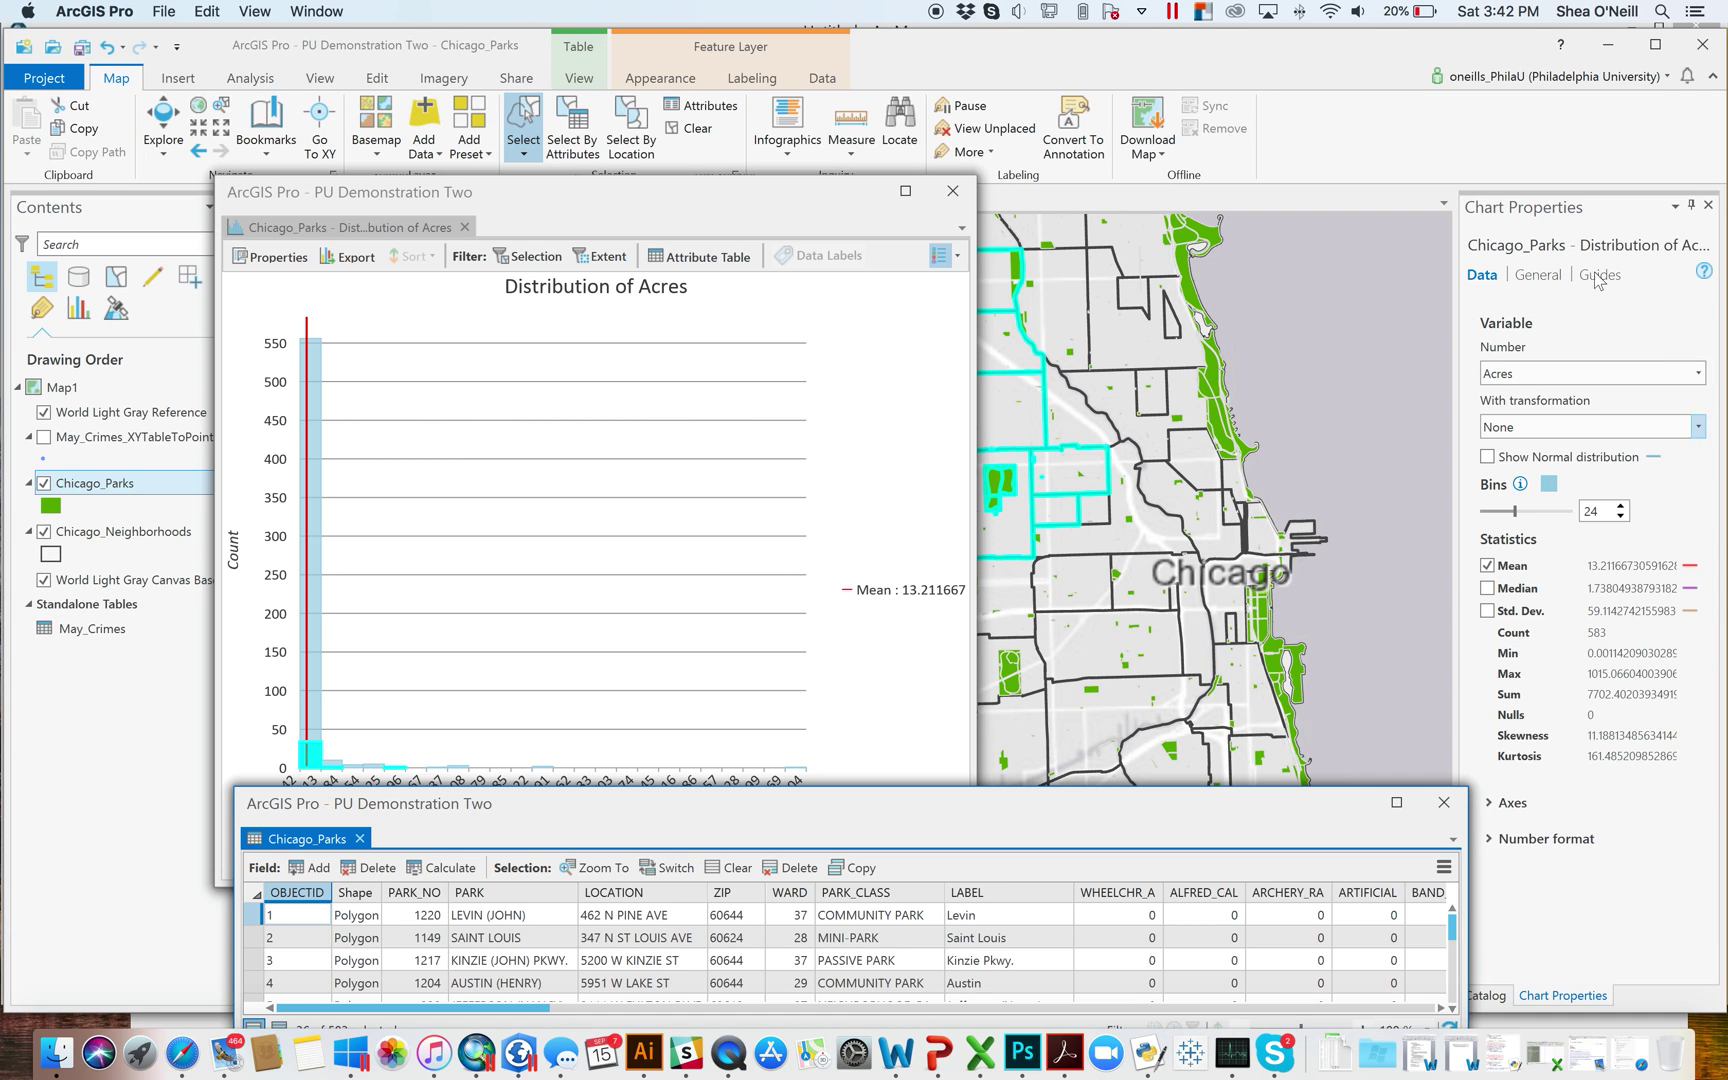
drag(1558, 1000, 1255, 790)
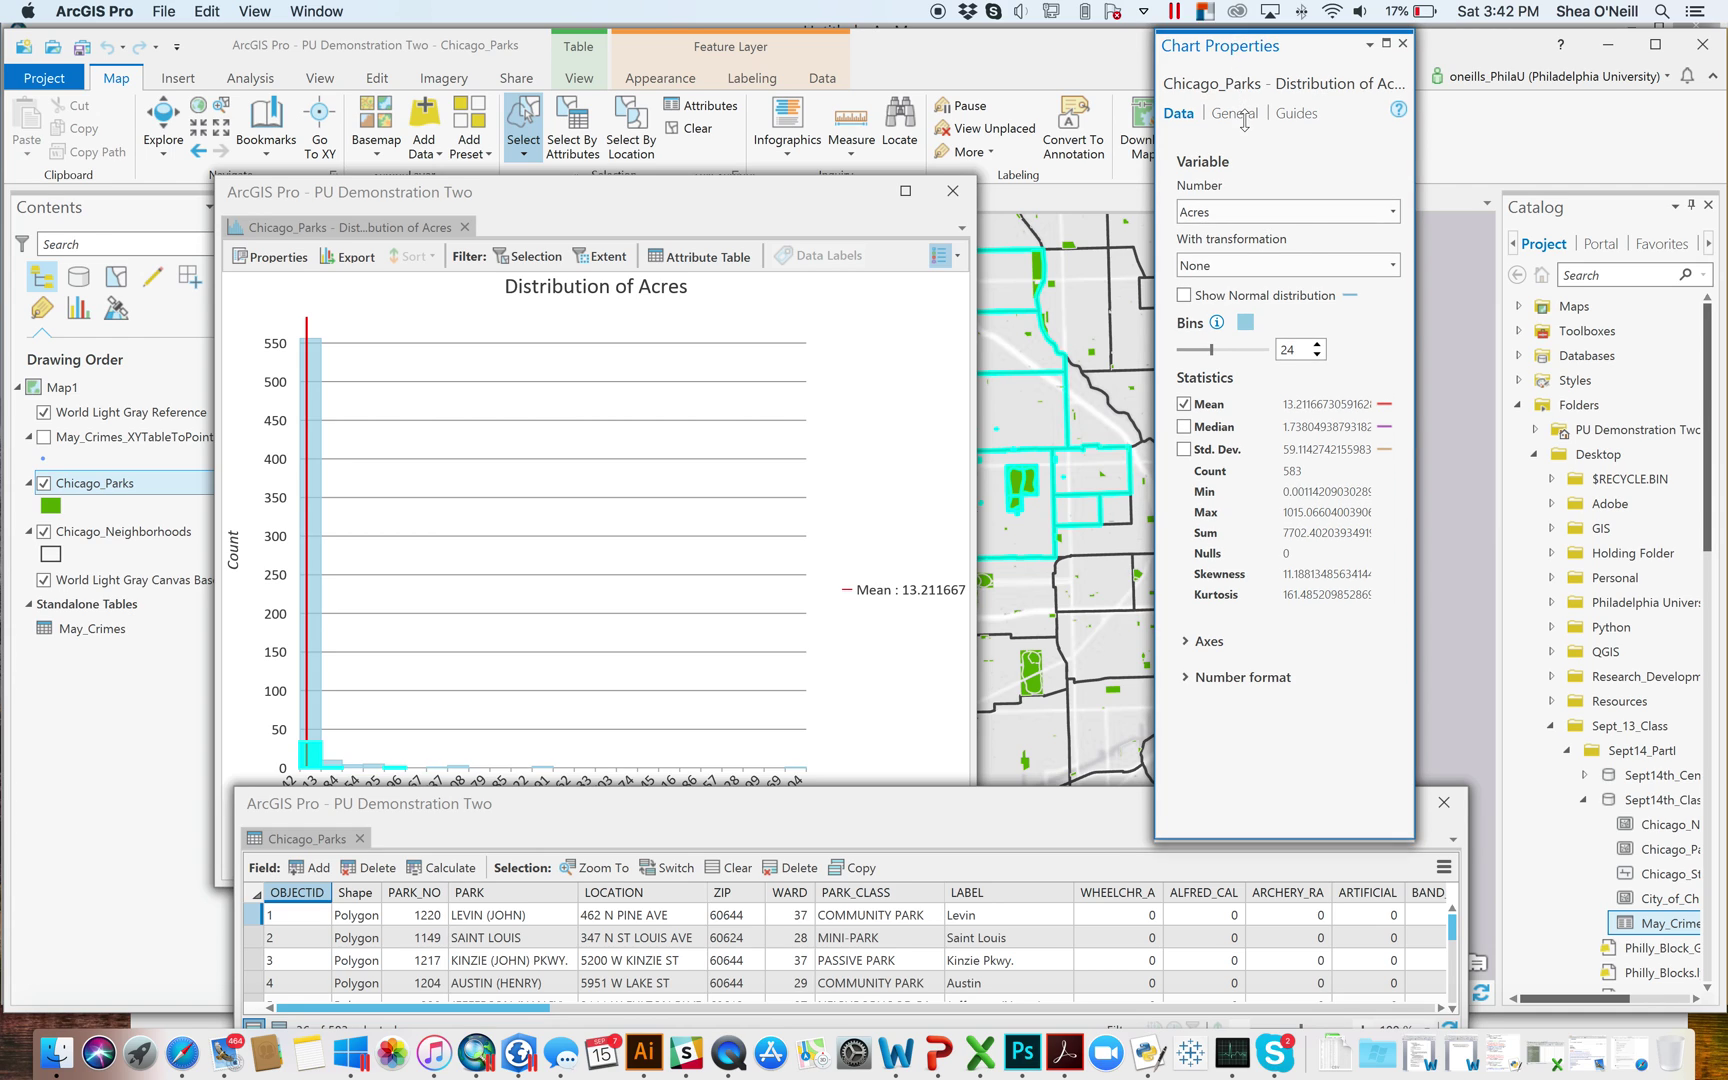
drag(1236, 29, 1246, 118)
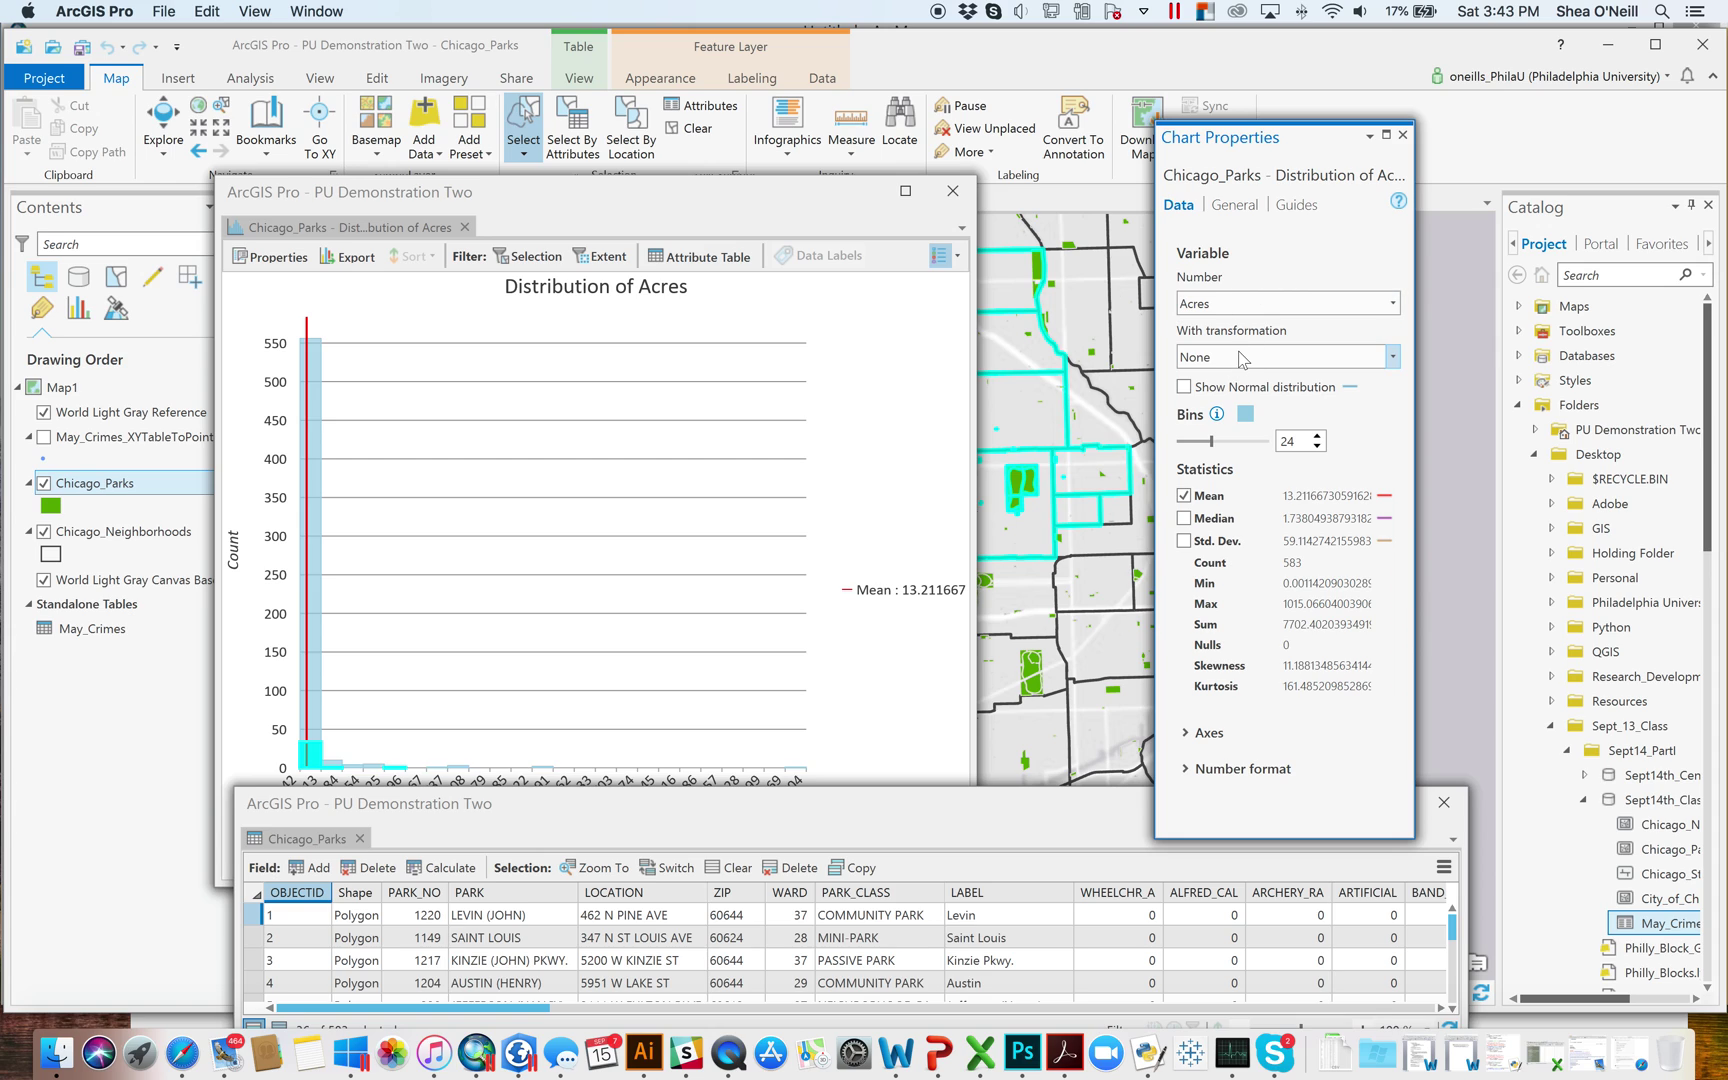
Step: Reduce the number of bins in the Distribution of Acres chart to 15
click(1317, 446)
click(1317, 446)
click(1317, 446)
click(1317, 446)
click(1317, 446)
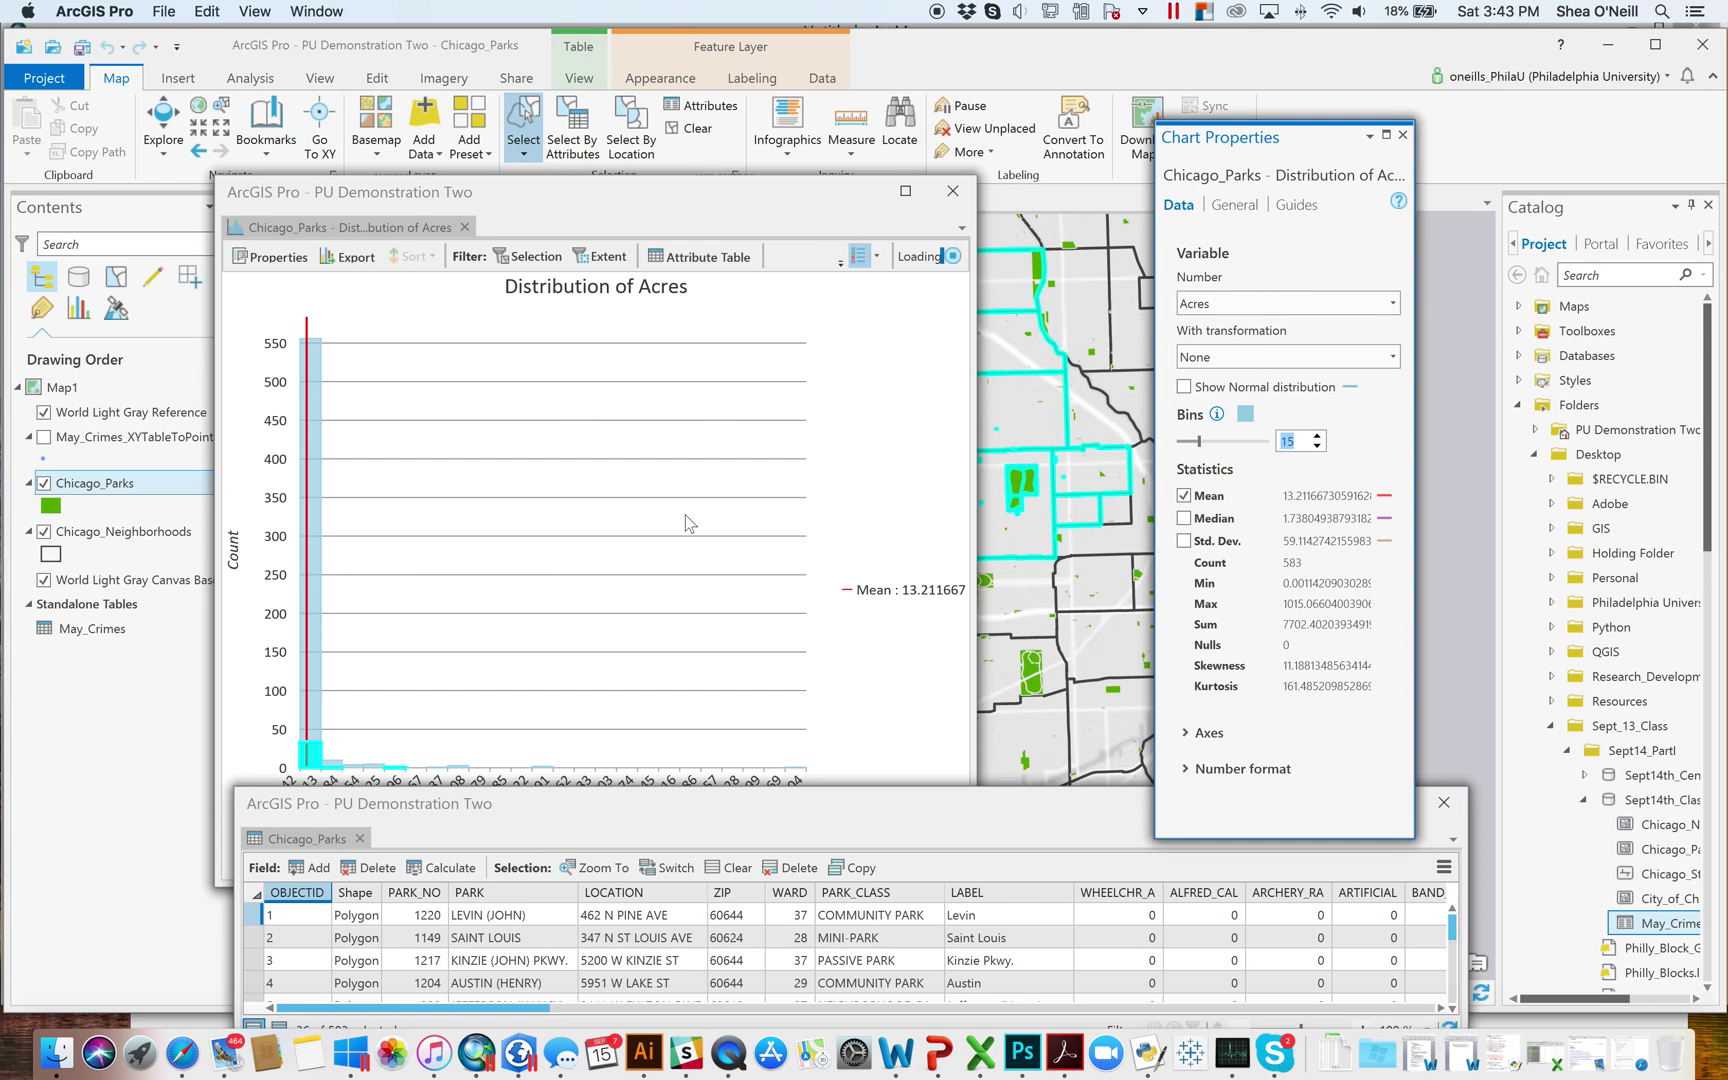
Step: Move the parks table lower to uncover the chart's axis labels and set the number of bins to 50
drag(536, 802, 537, 842)
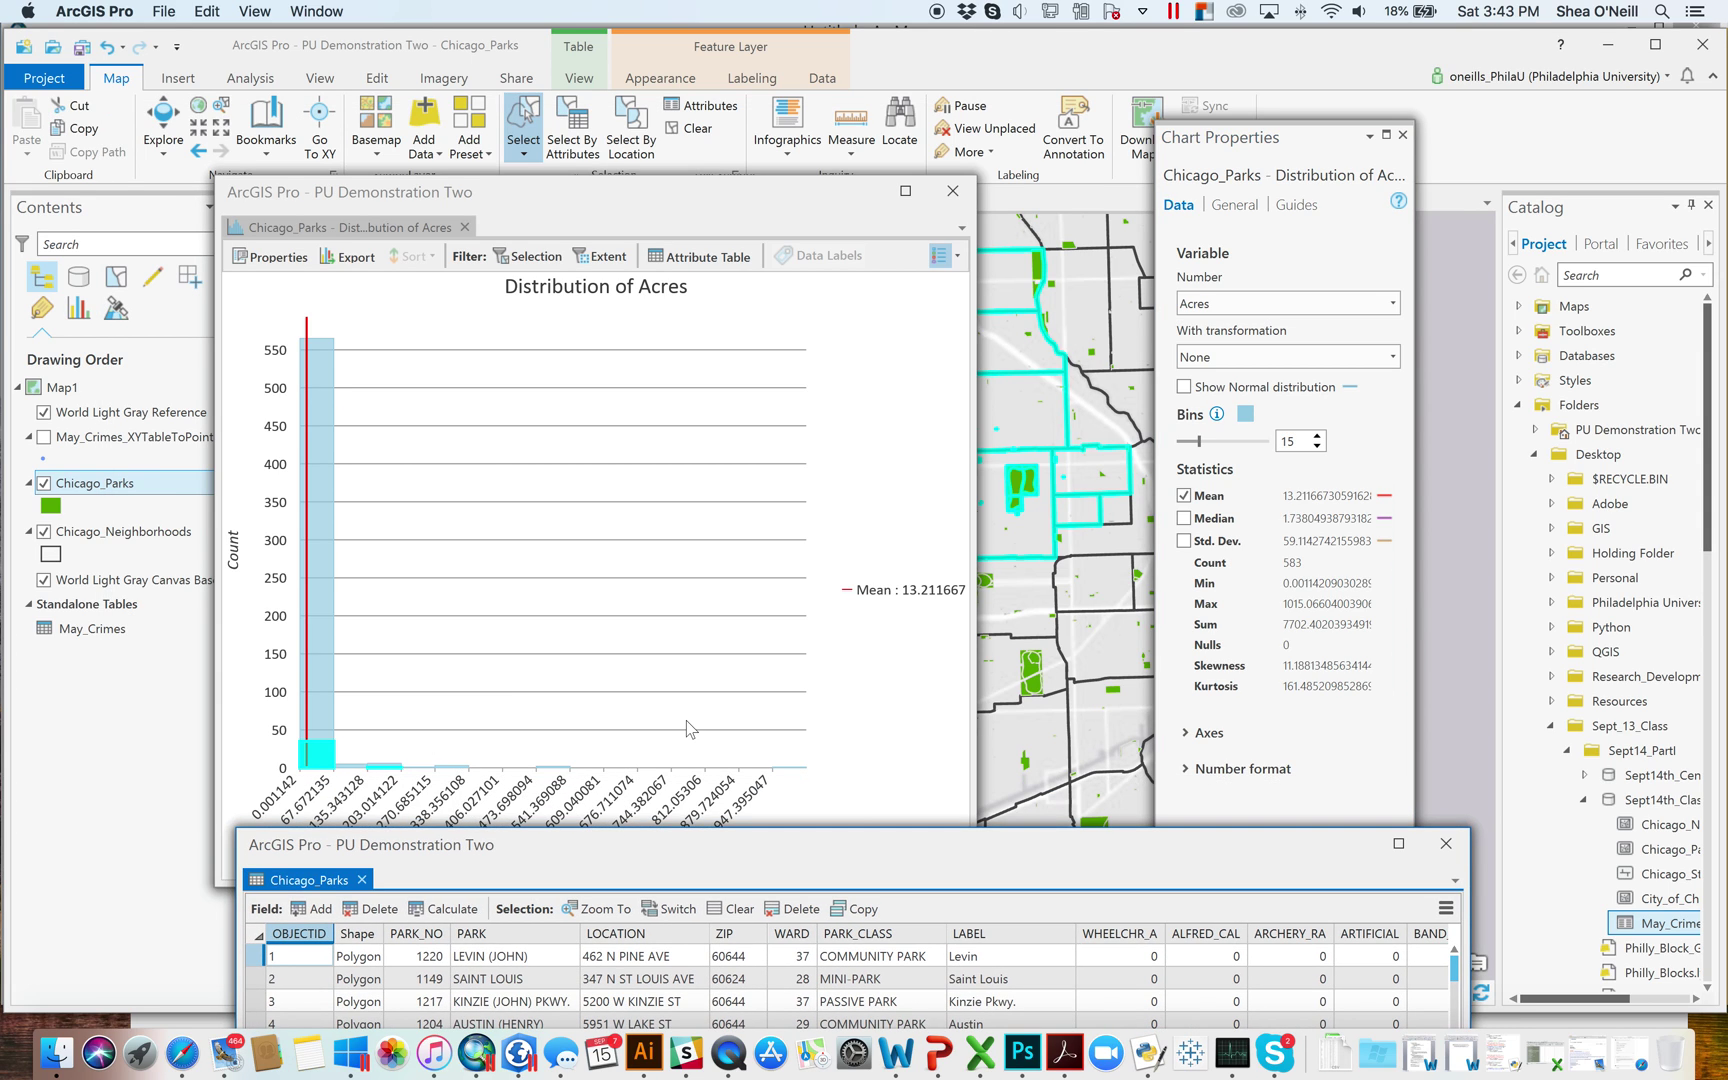
double_click(1309, 443)
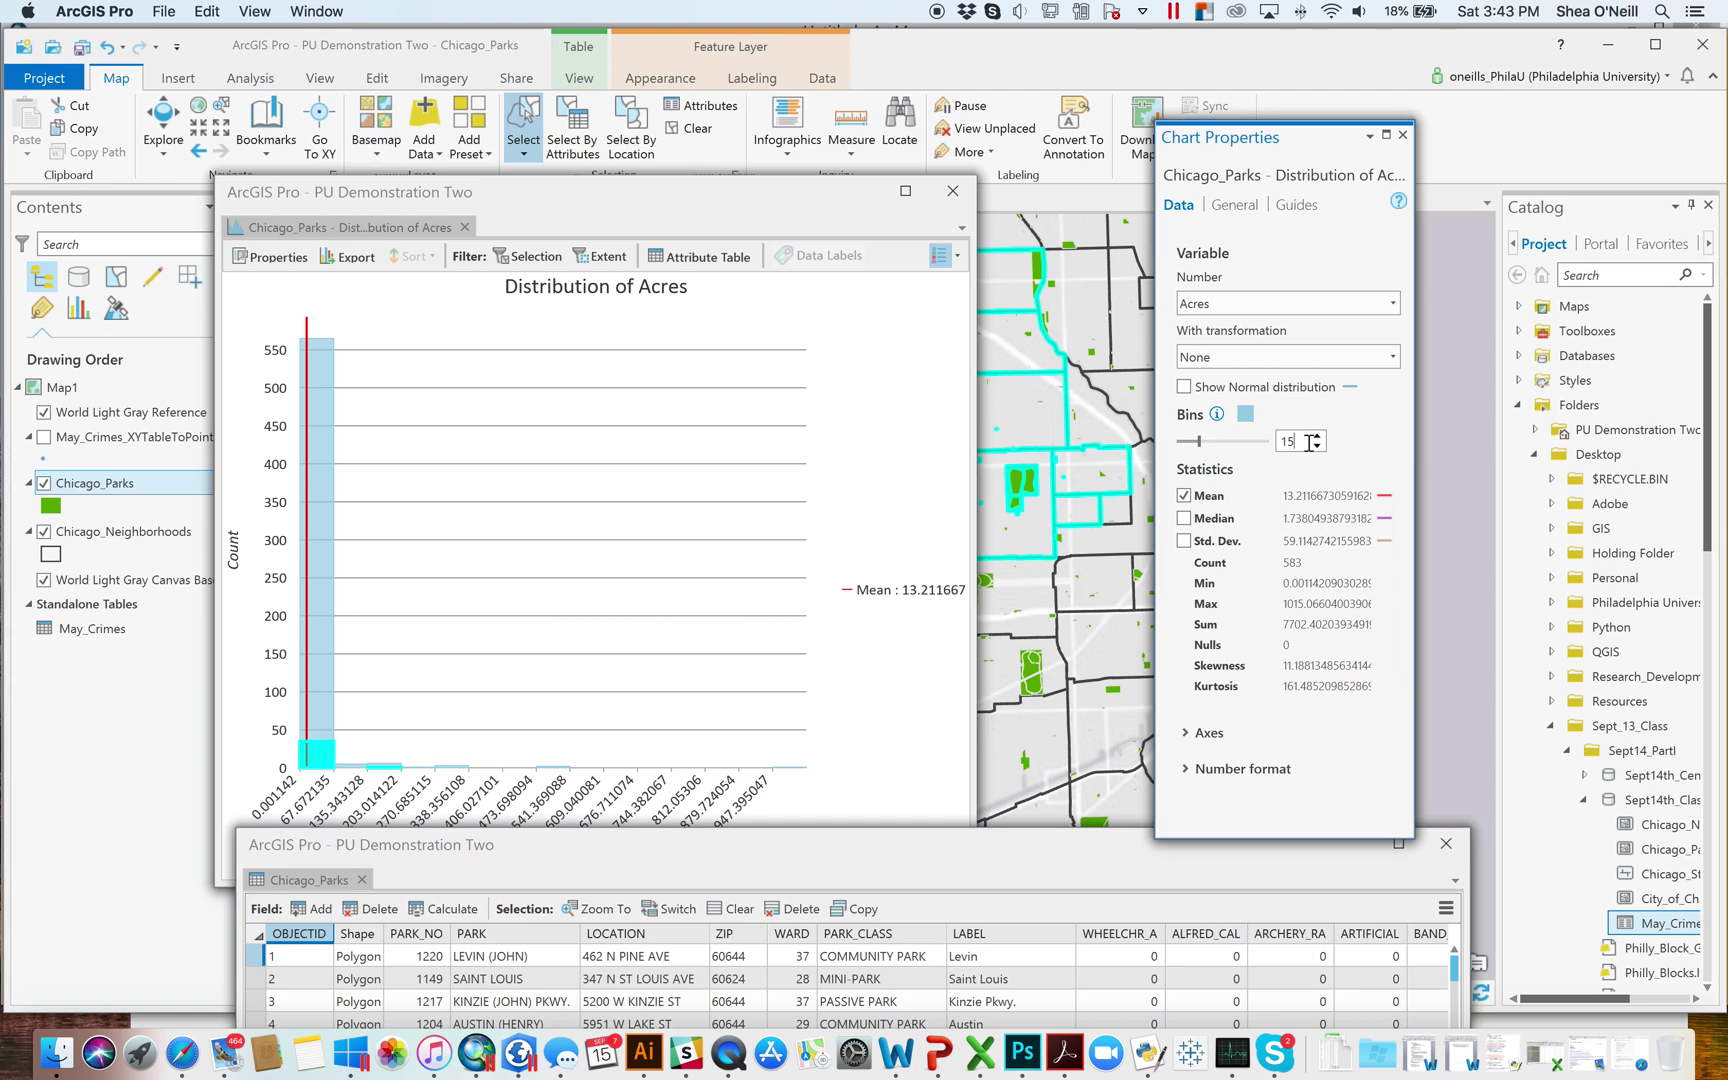
text(50)
key(Return)
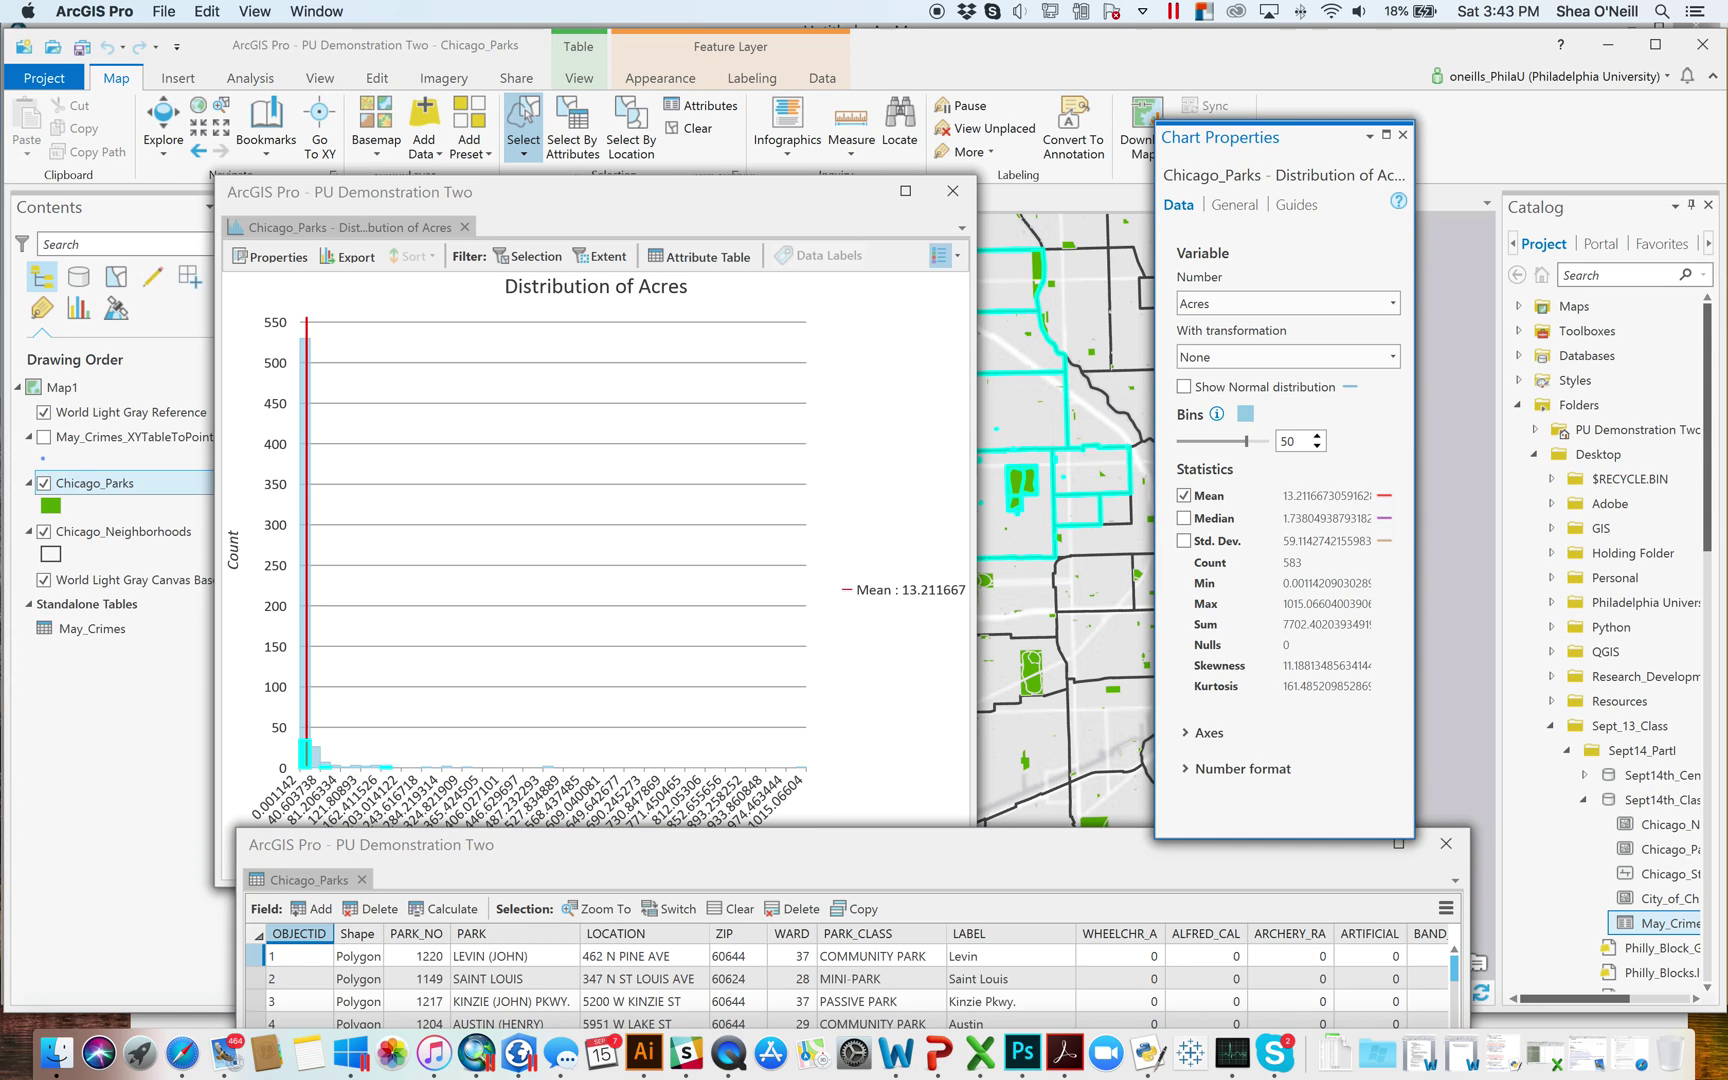
Step: Add the median and standard deviation lines to the Distribution of Acres chart and remove both again
click(1184, 519)
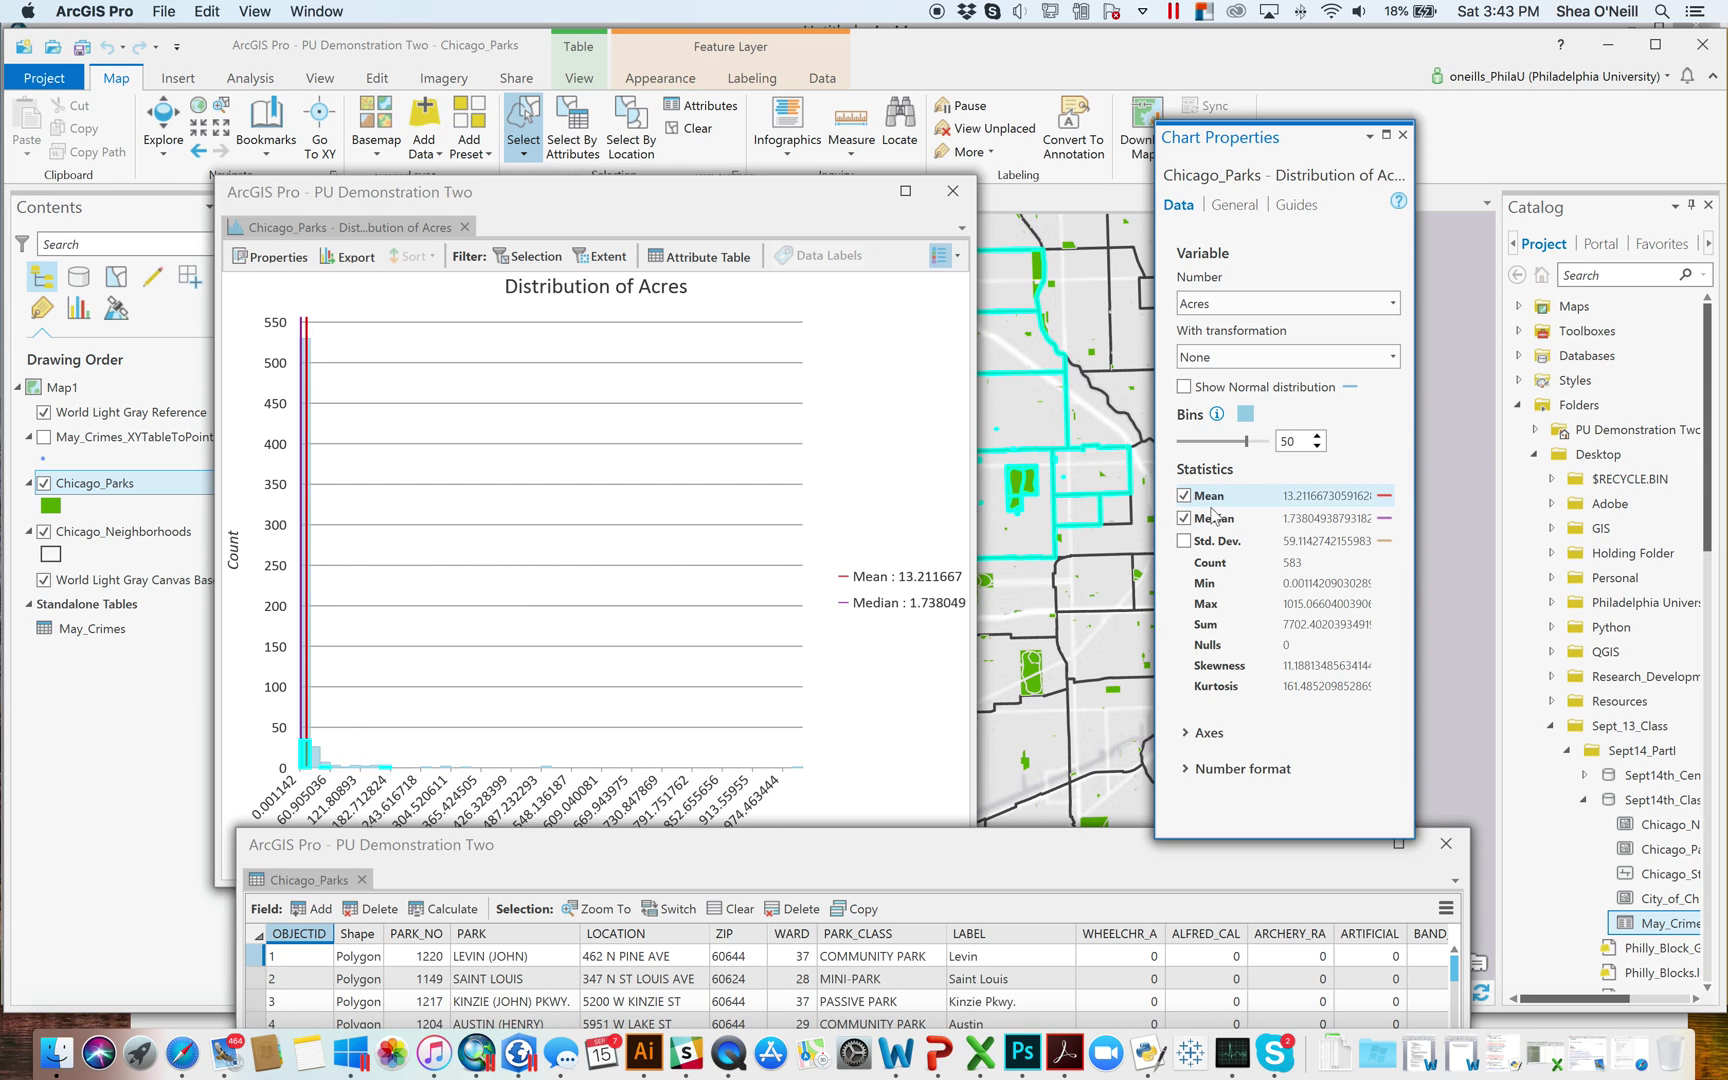
click(1184, 541)
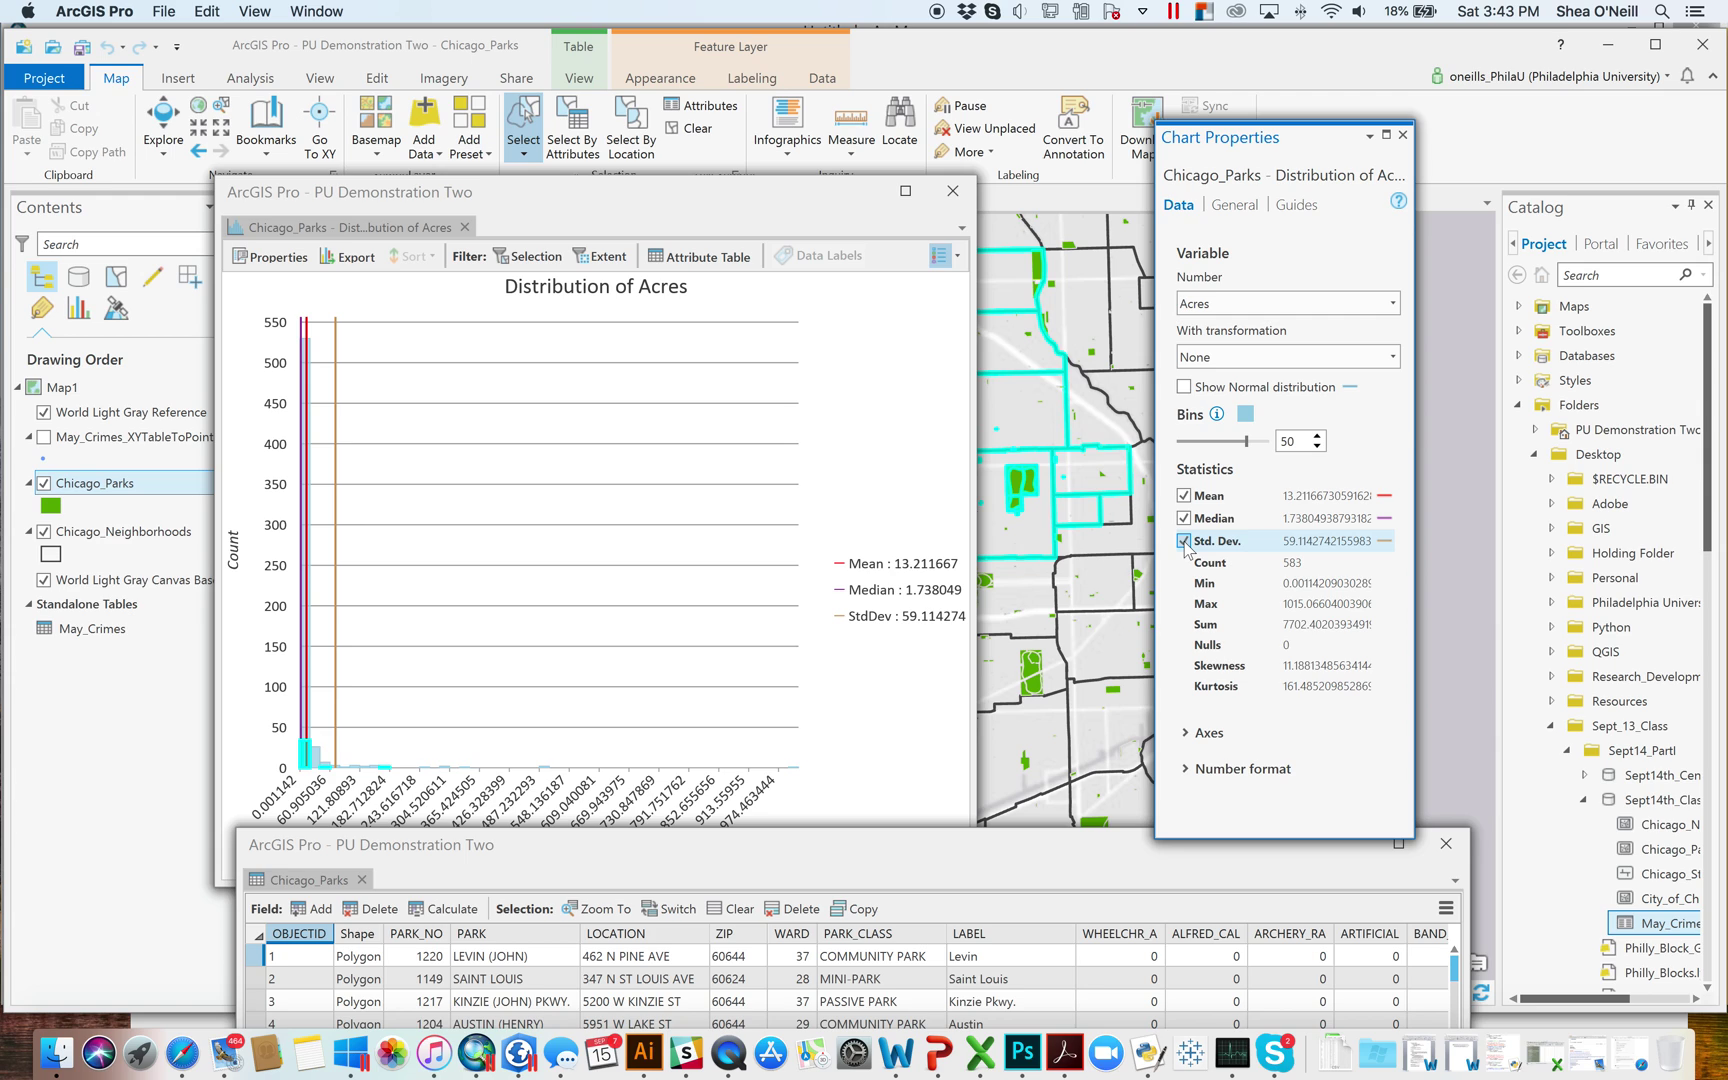
click(1184, 542)
click(1184, 519)
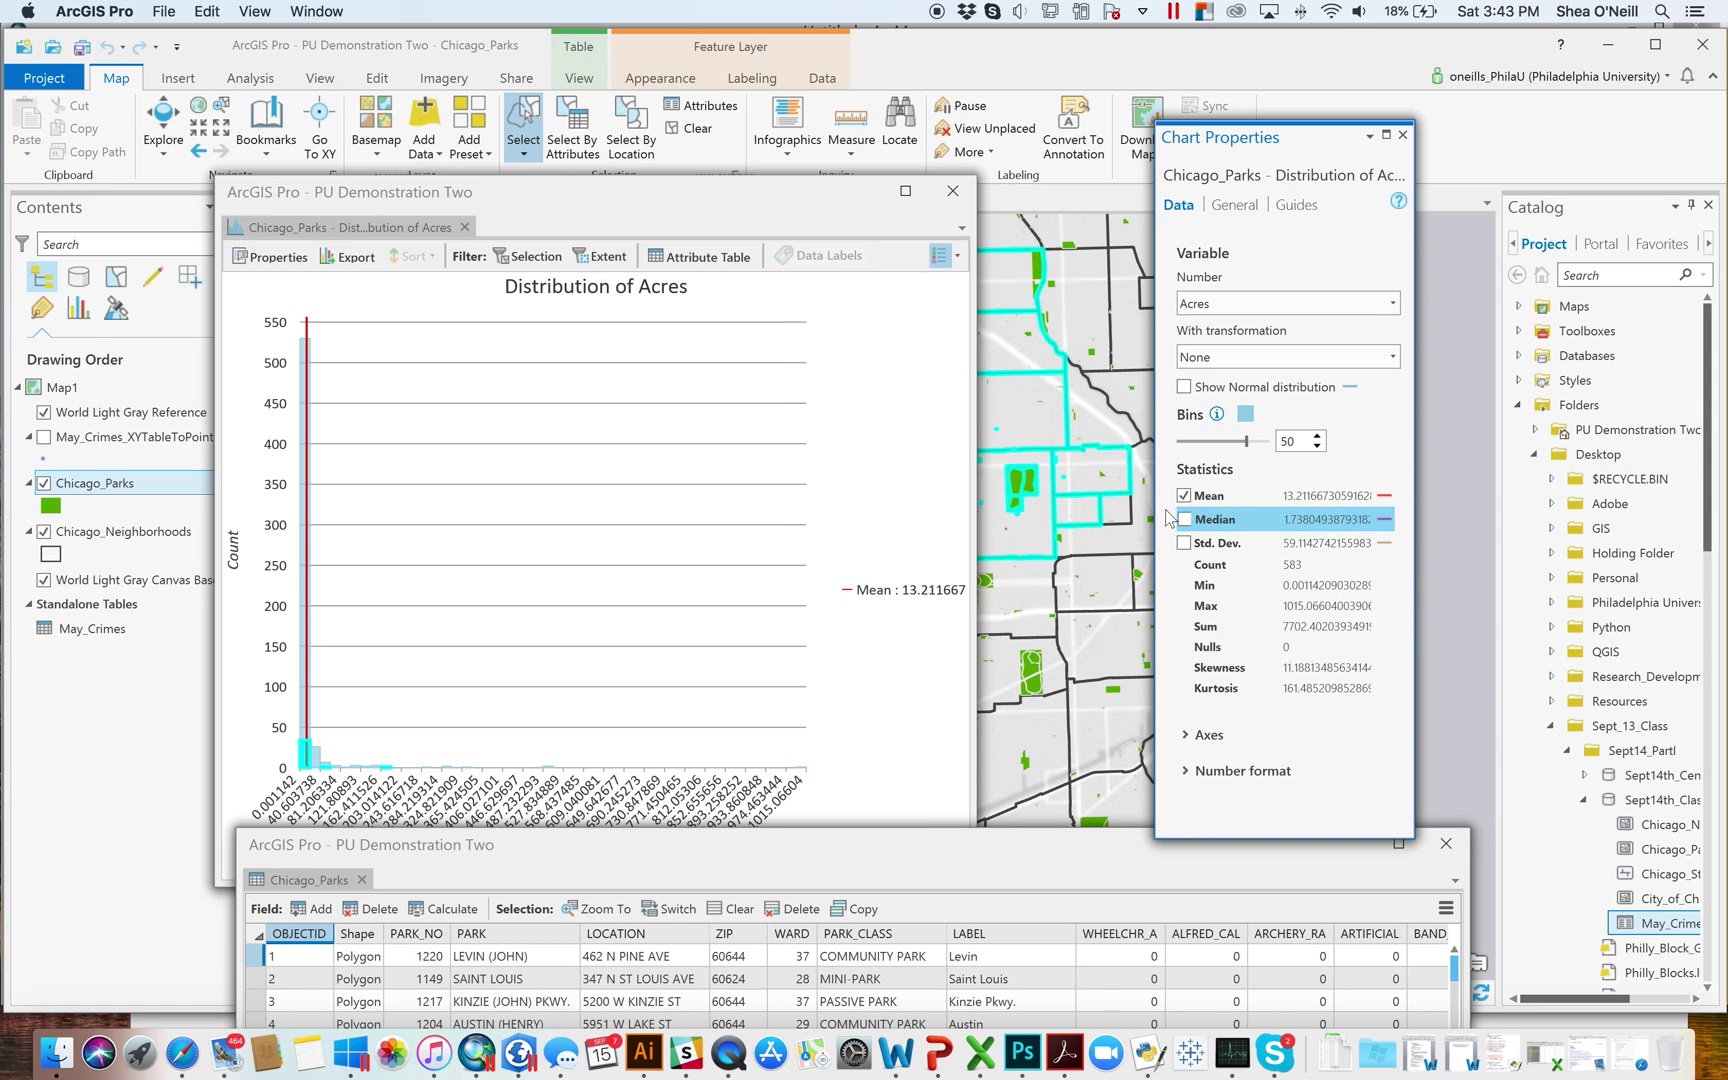
Step: Set the number of bins in the Distribution of Acres chart to 15
double_click(1328, 518)
double_click(1293, 448)
text(15)
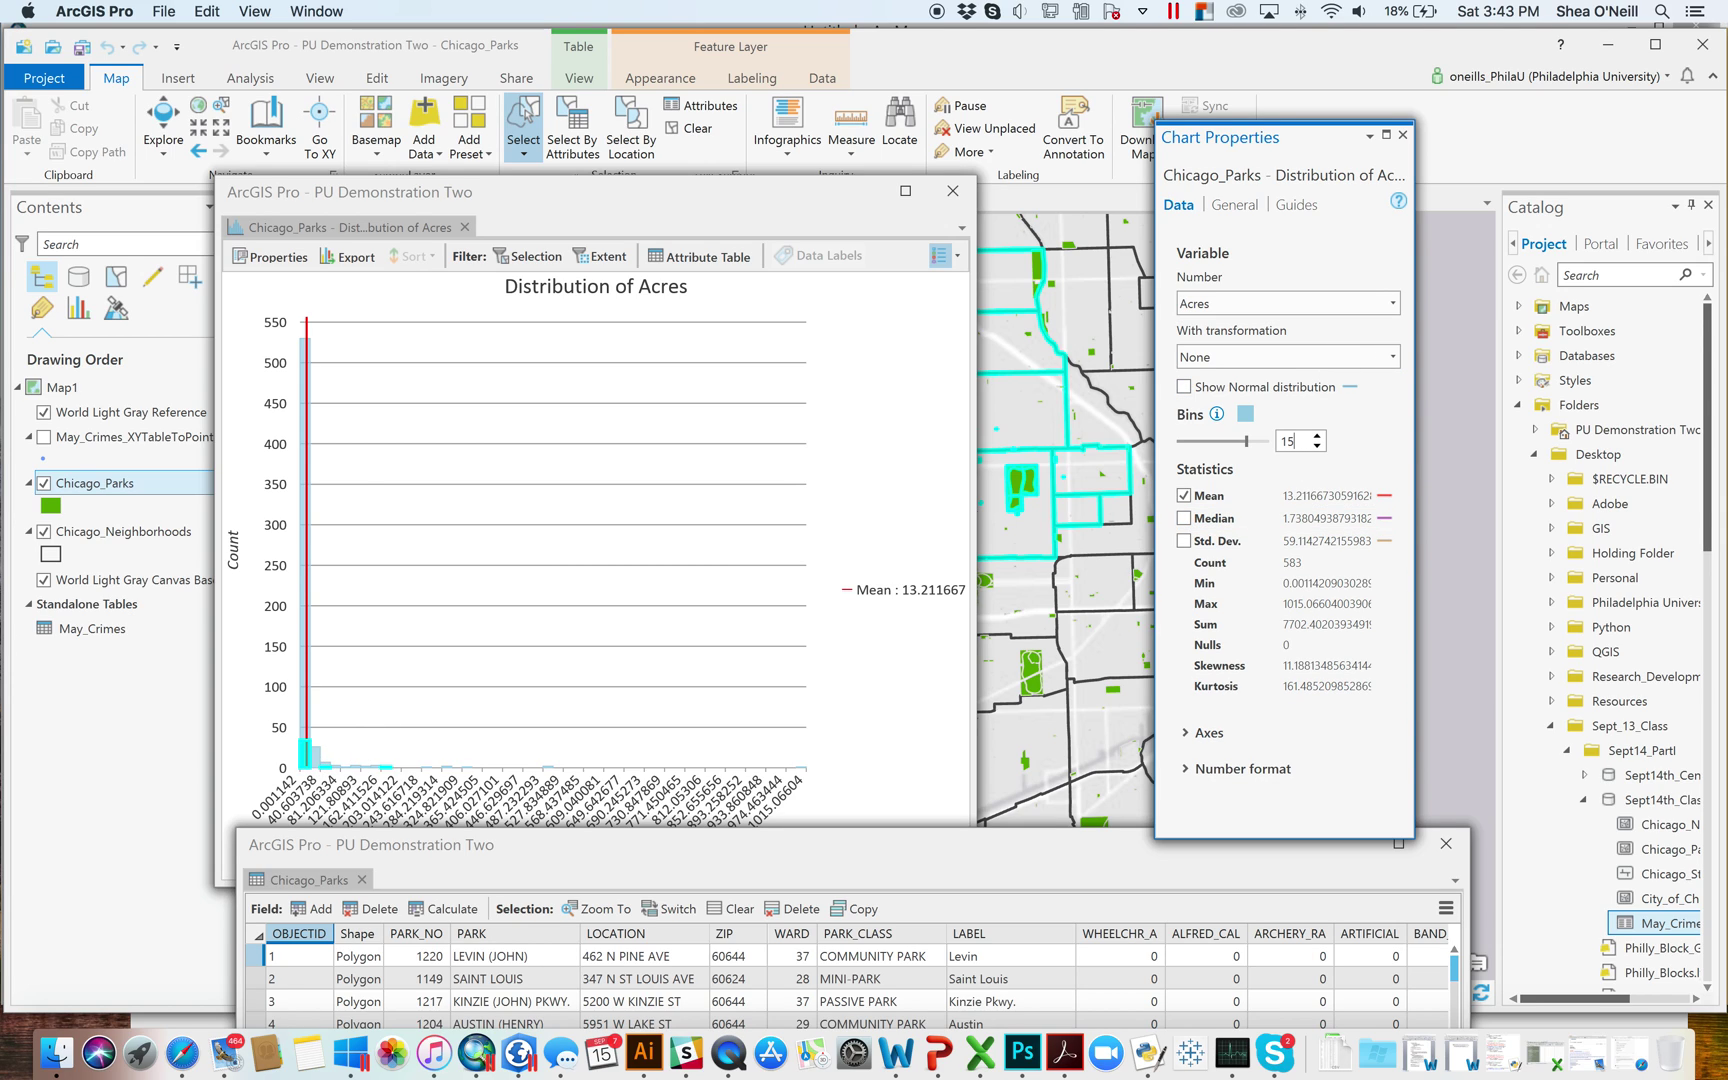
key(Return)
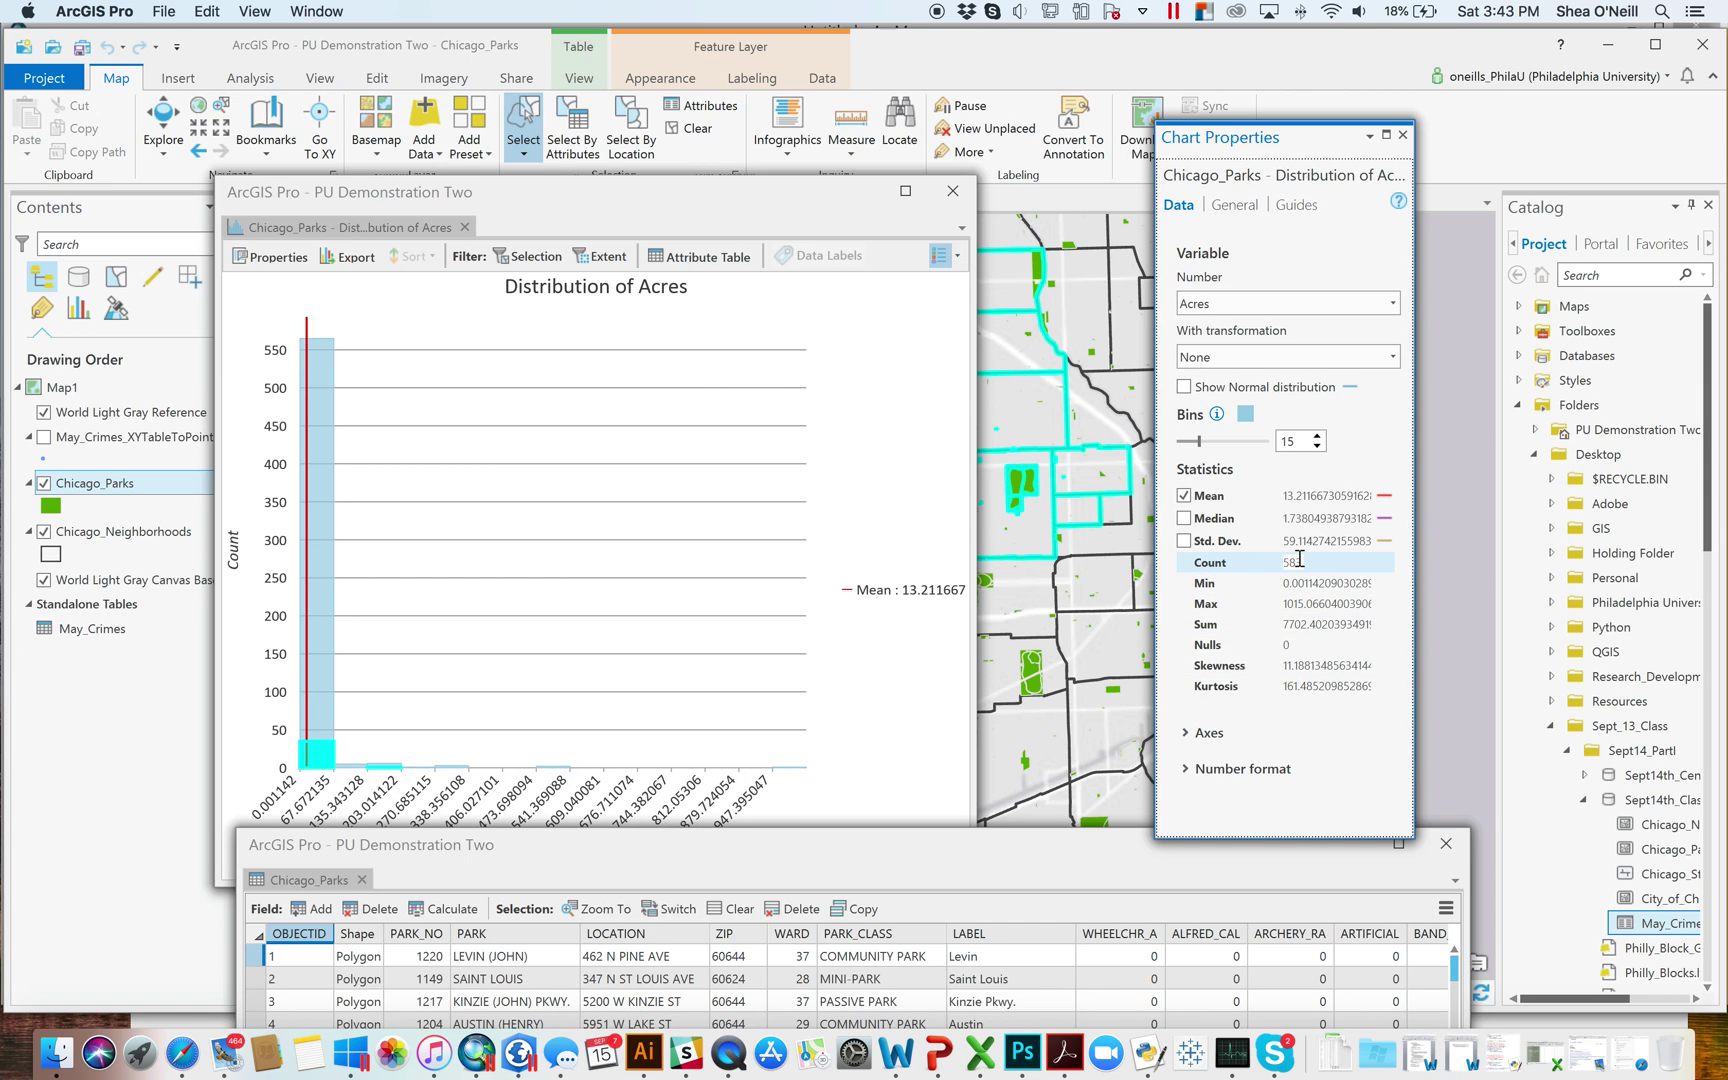
Step: Move the parks table clear of the chart, and toggle the chart's selection filter on and off to compare selected parks with all parks
drag(949, 841, 973, 878)
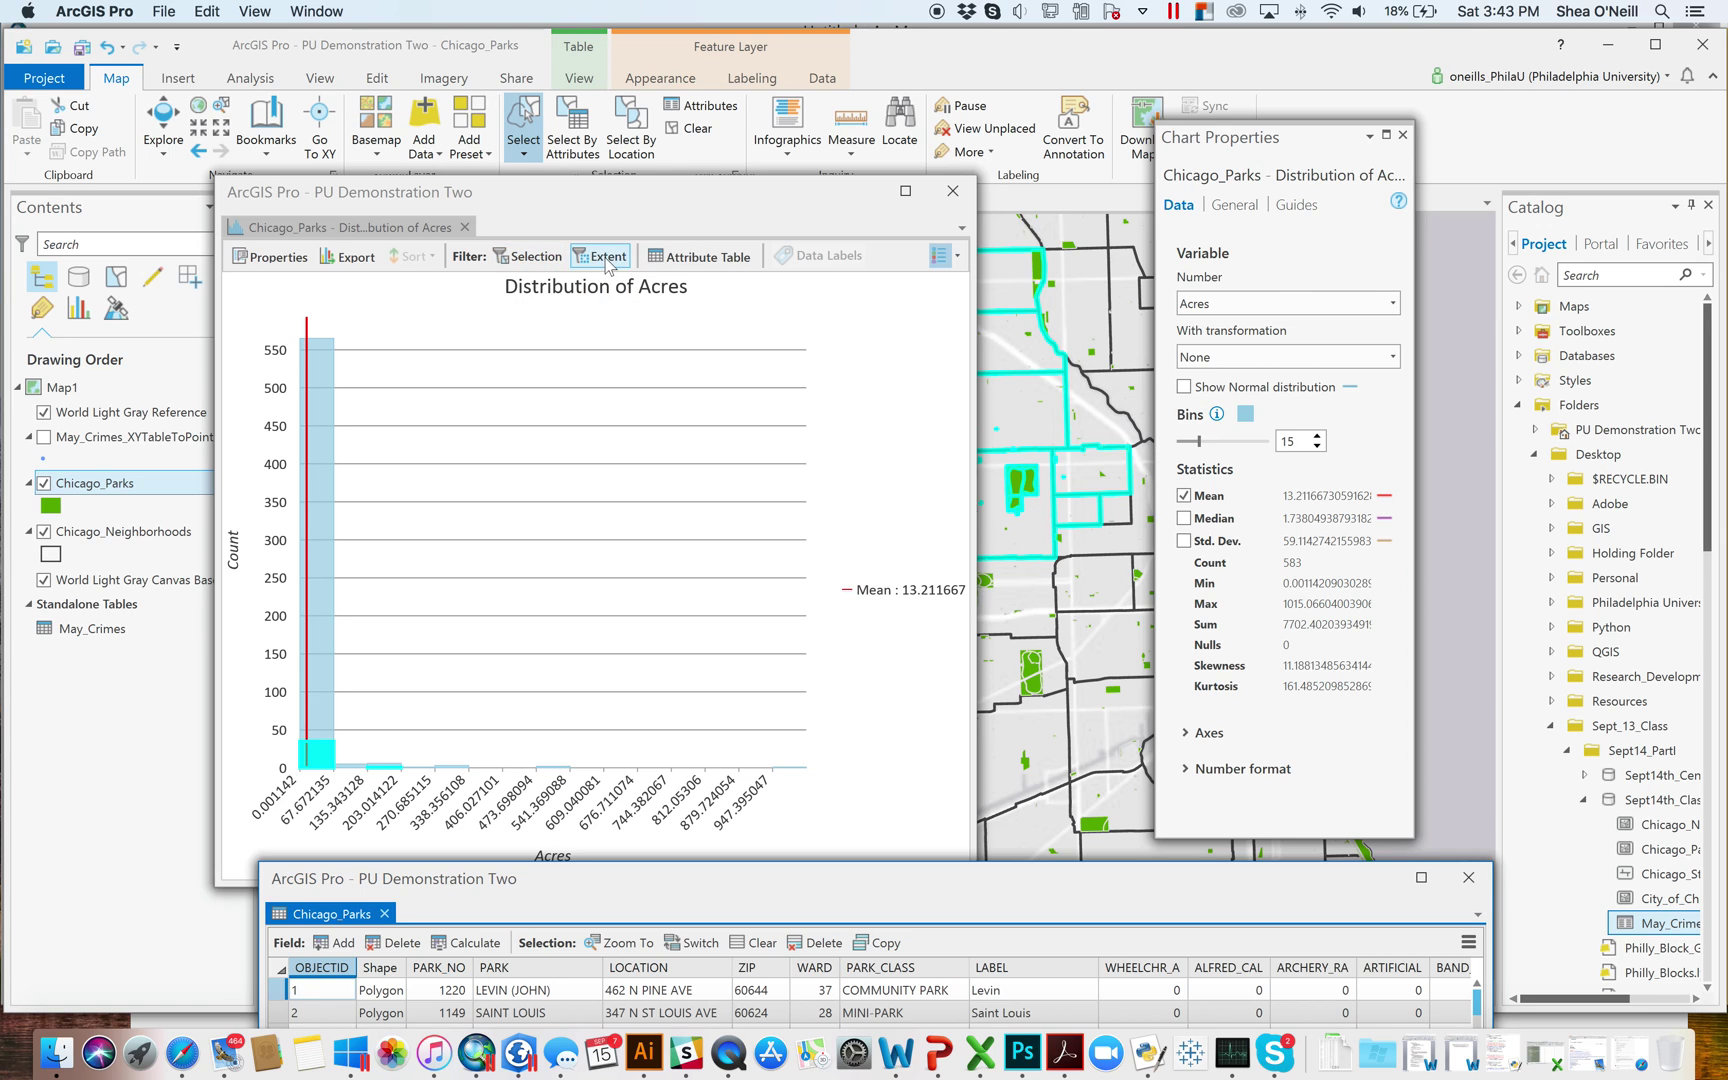
click(527, 257)
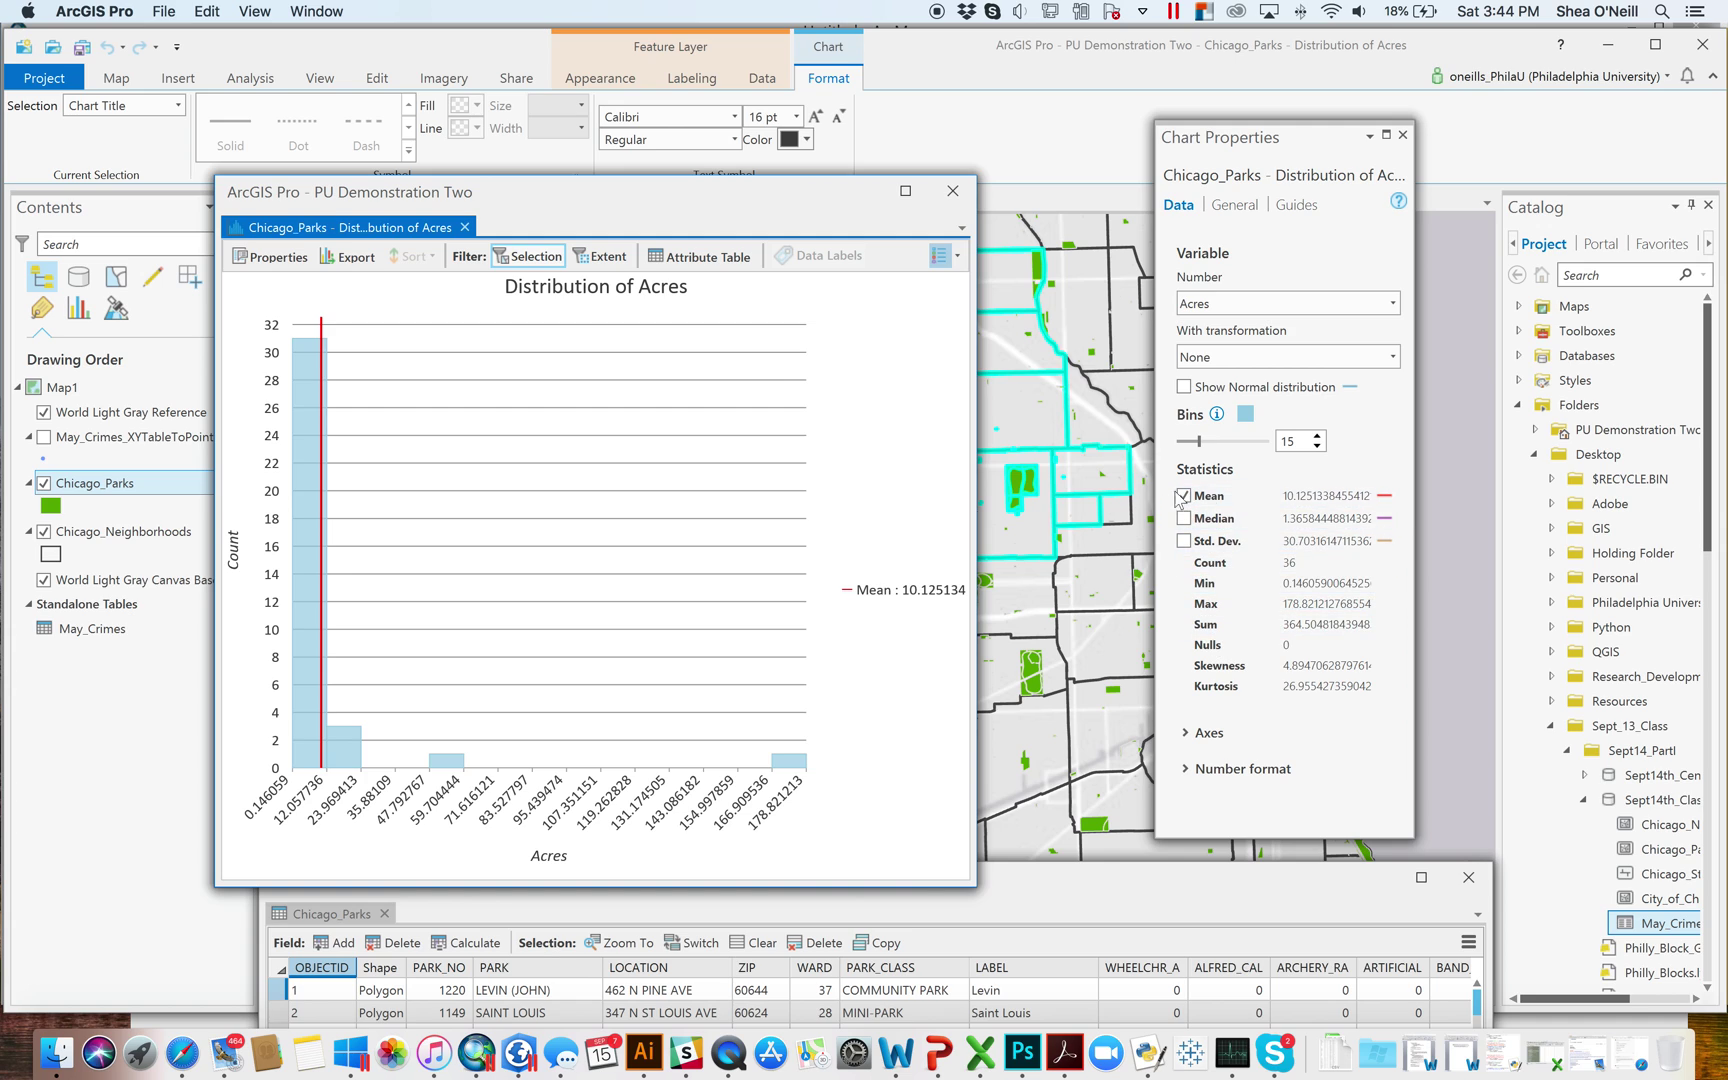
click(522, 258)
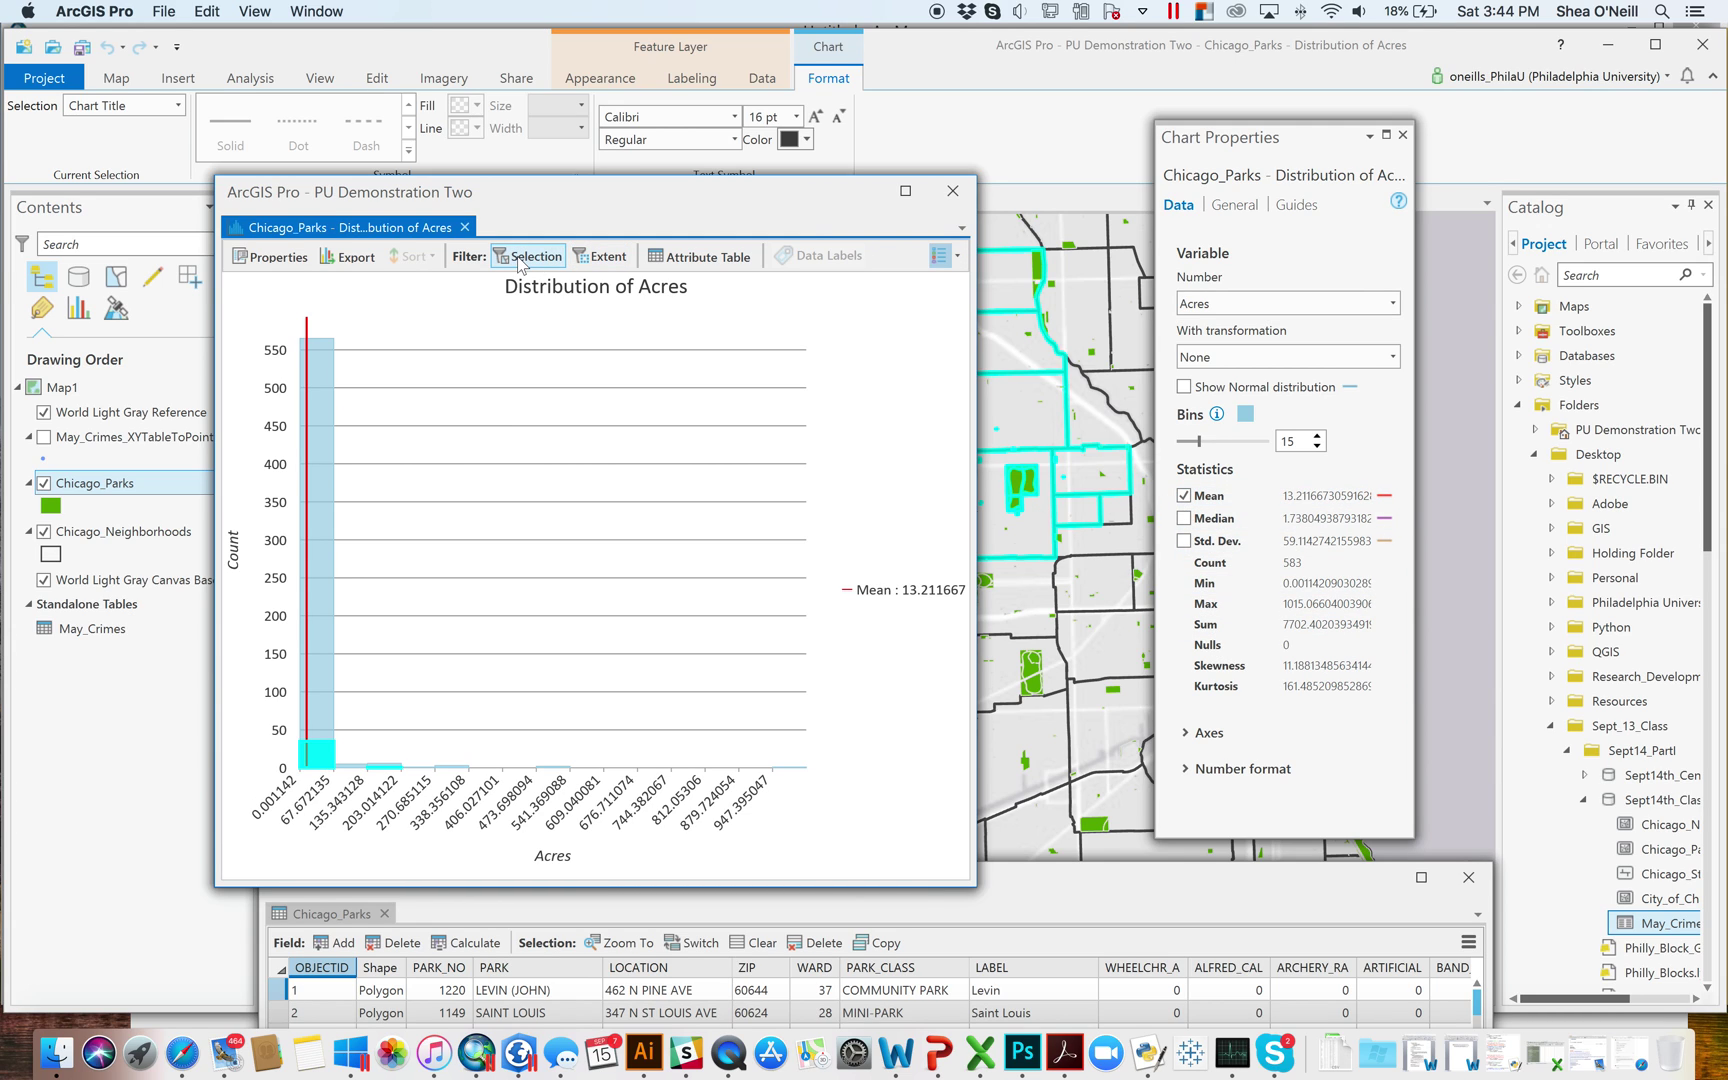
click(522, 260)
click(522, 260)
Step: Shorten the chart window and reposition it so that all of Chicago is visible on the map above it
drag(538, 173, 535, 364)
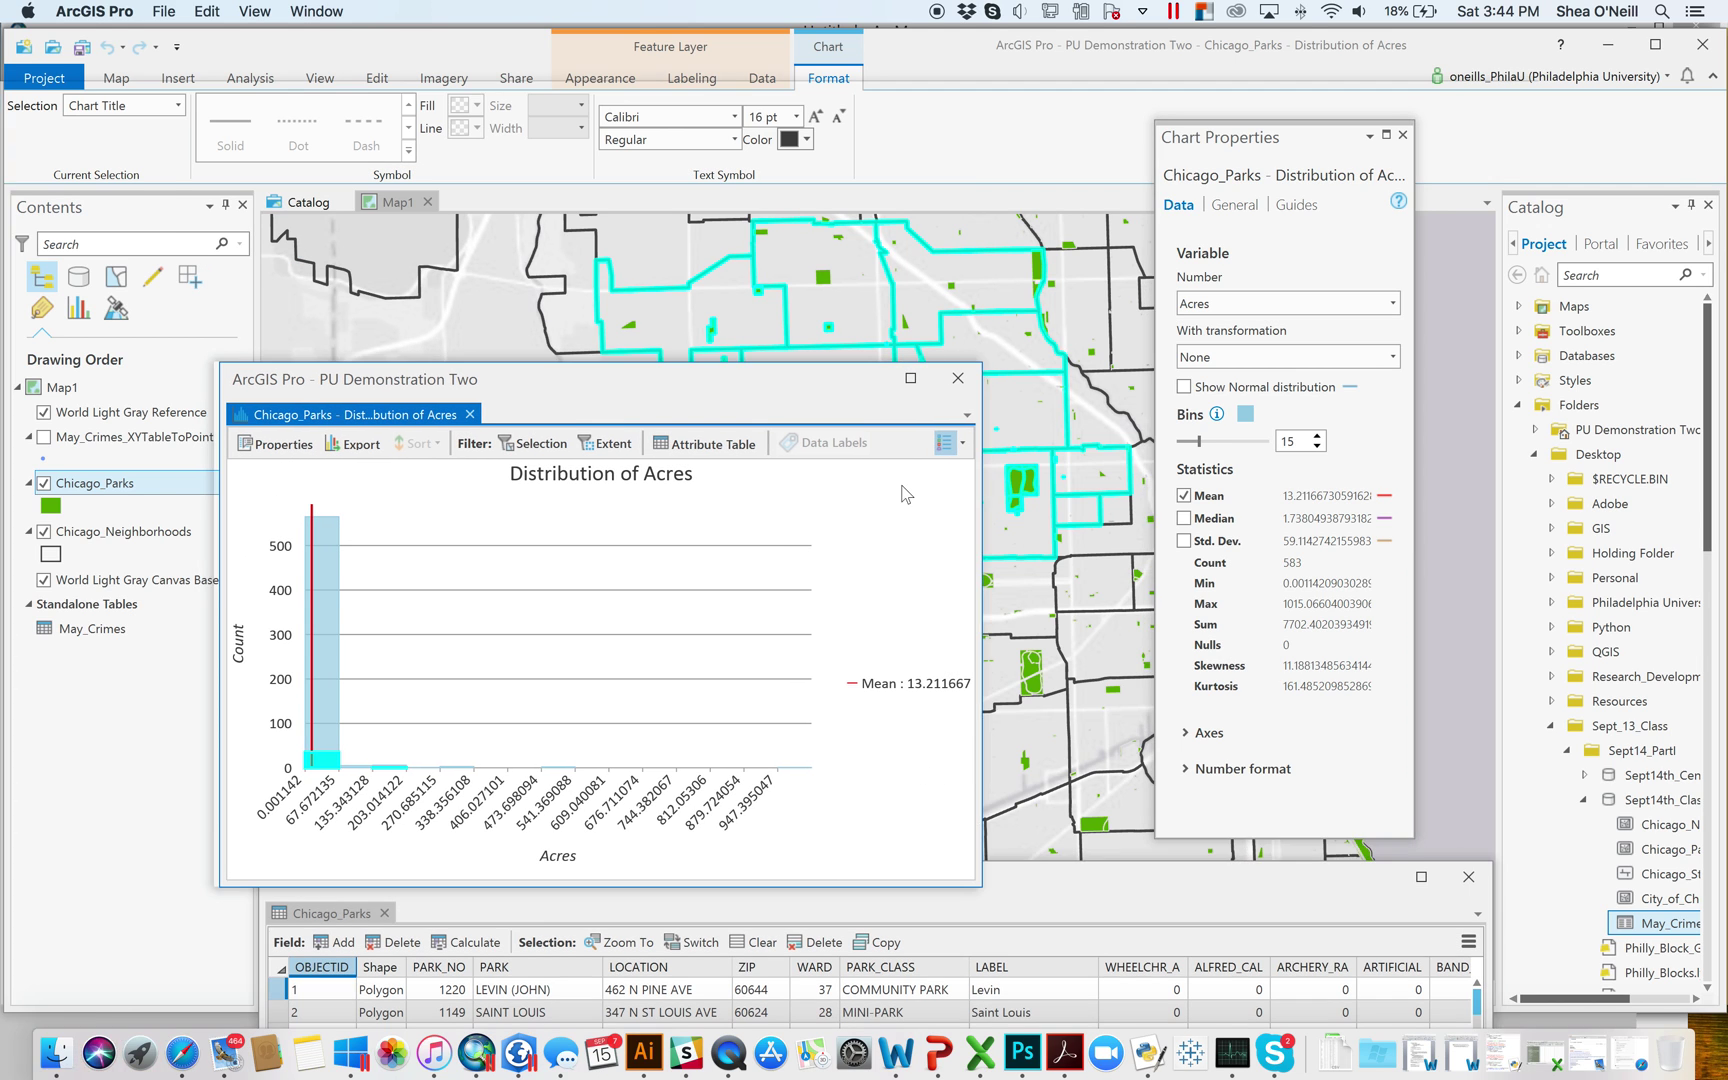
drag(533, 385, 1028, 517)
scroll(822, 367, down, 10)
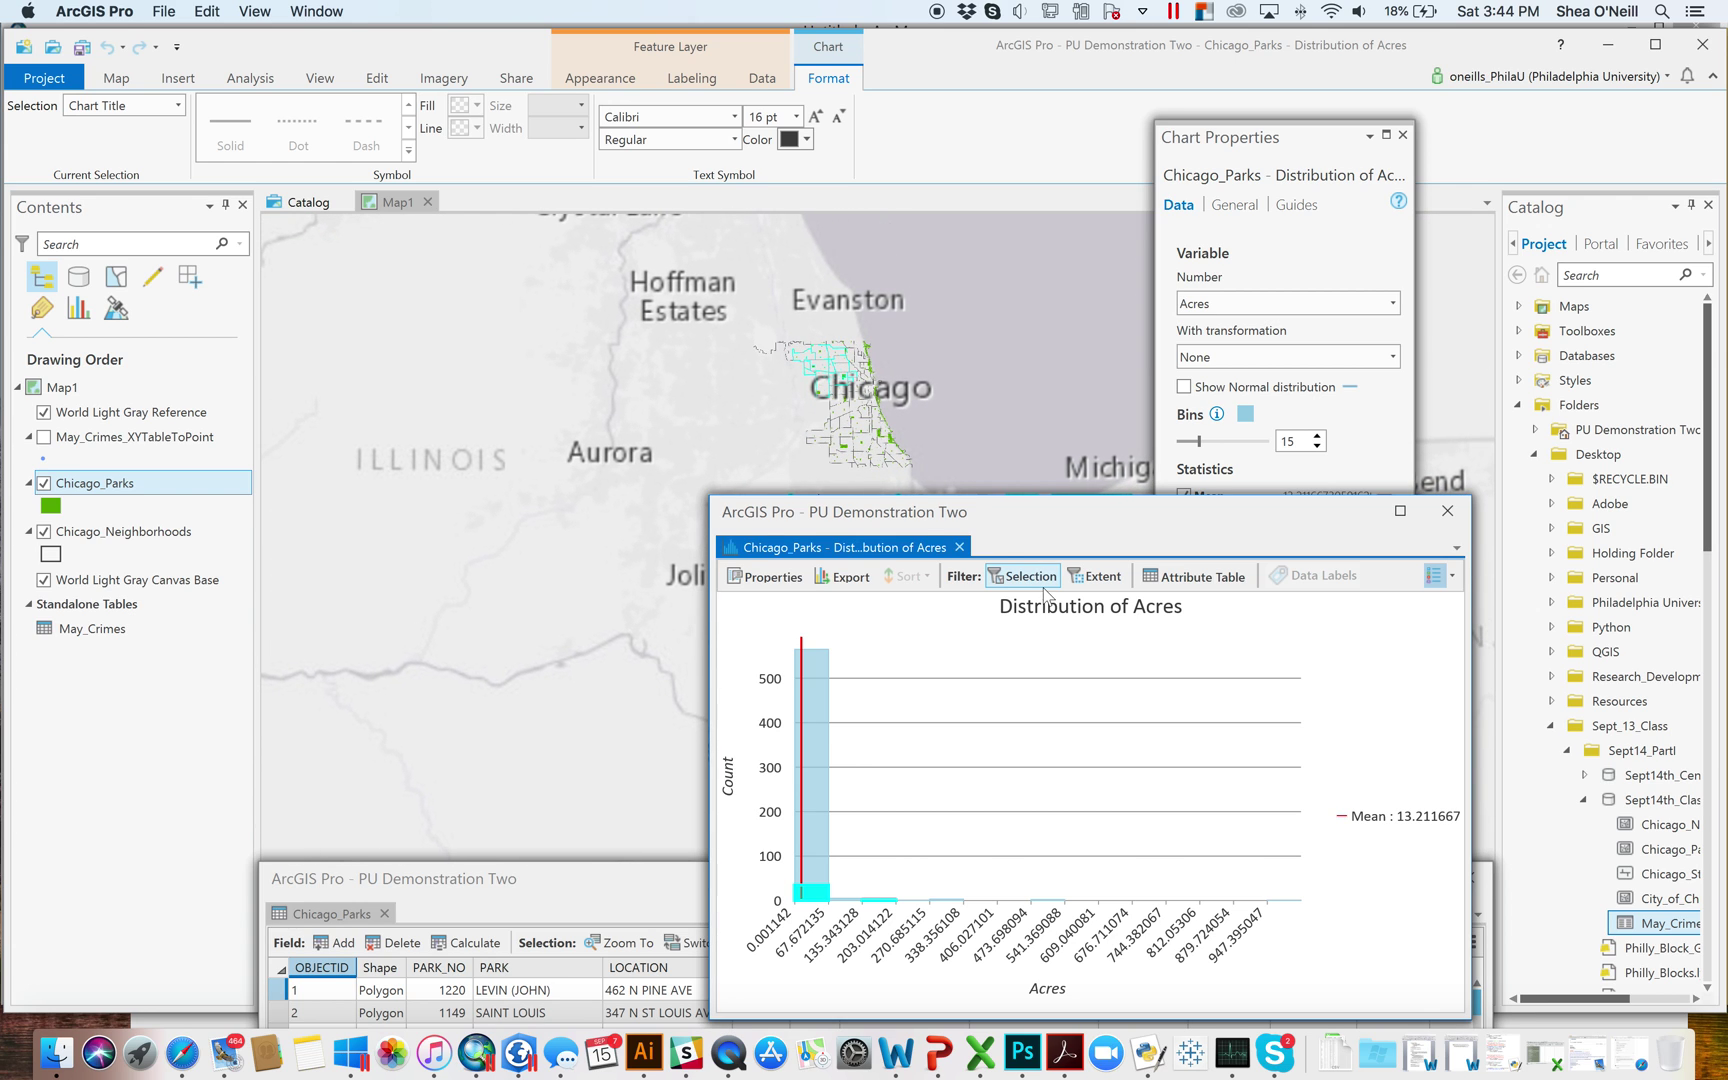
drag(1046, 520, 527, 446)
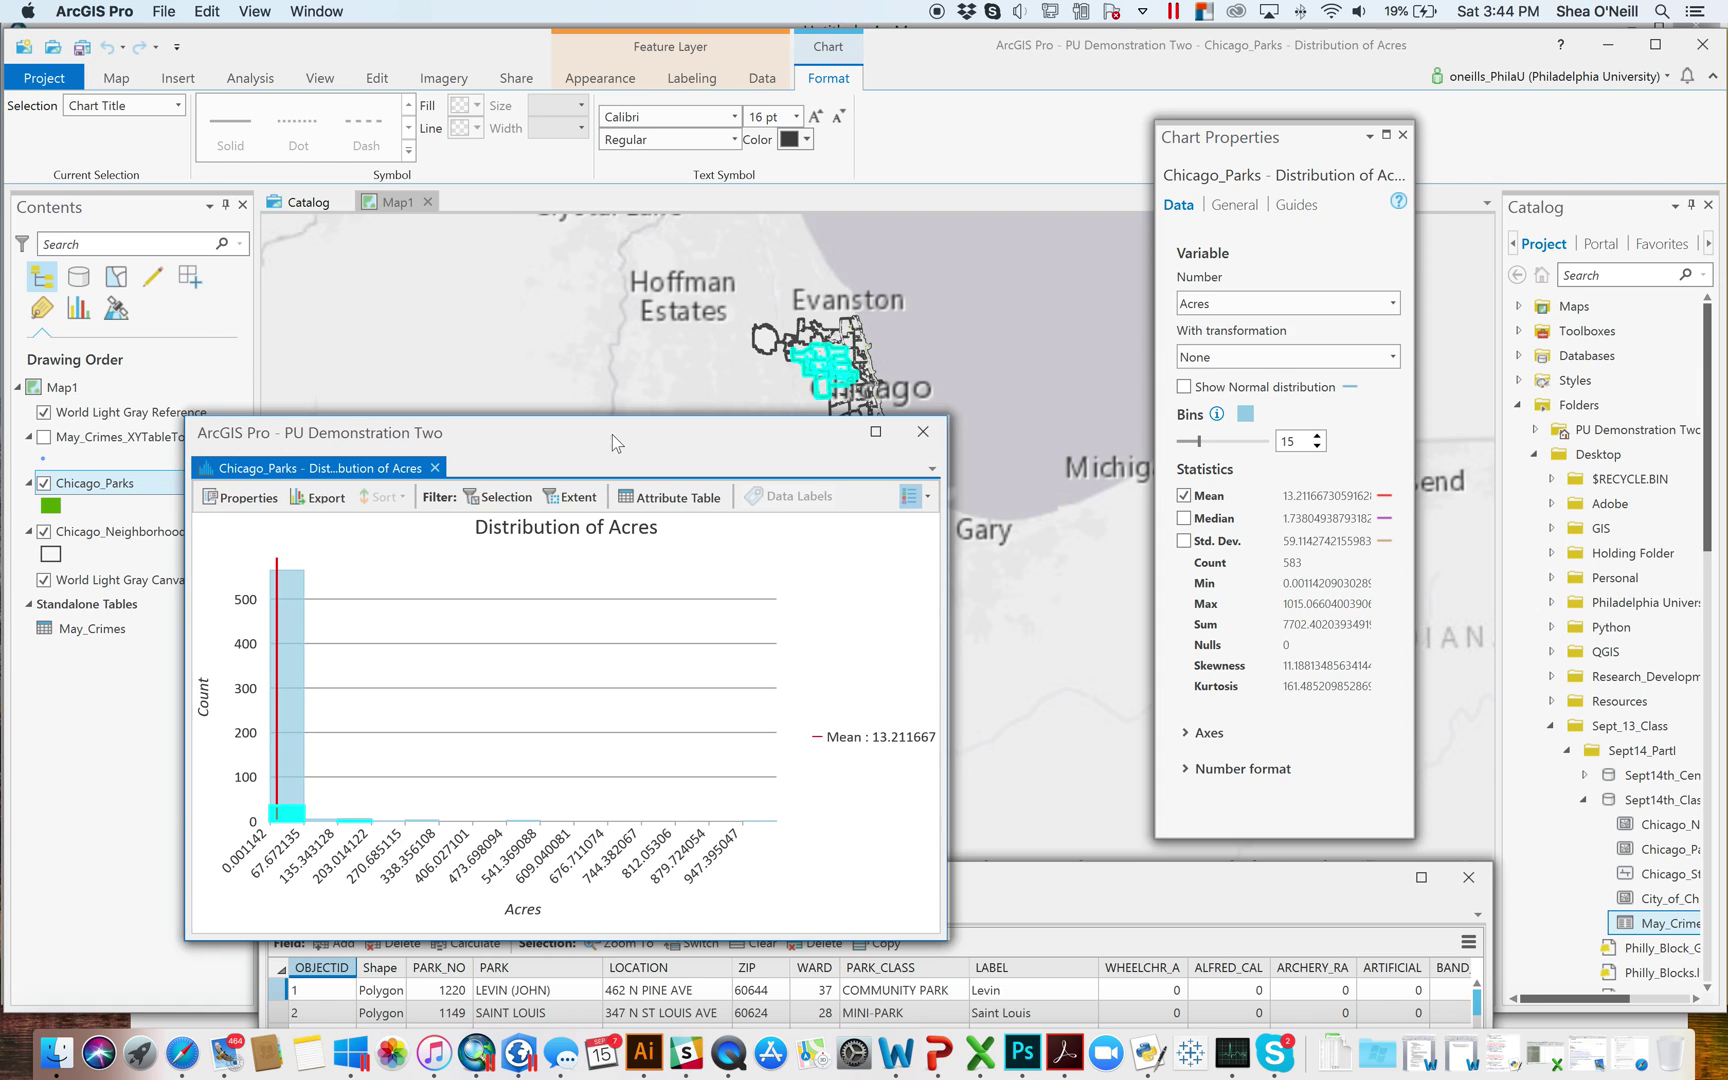
drag(664, 437, 582, 479)
Step: Filter the chart by map extent, compare the Acres statistics at several zoom levels around Chicago, and remove the filter
click(470, 543)
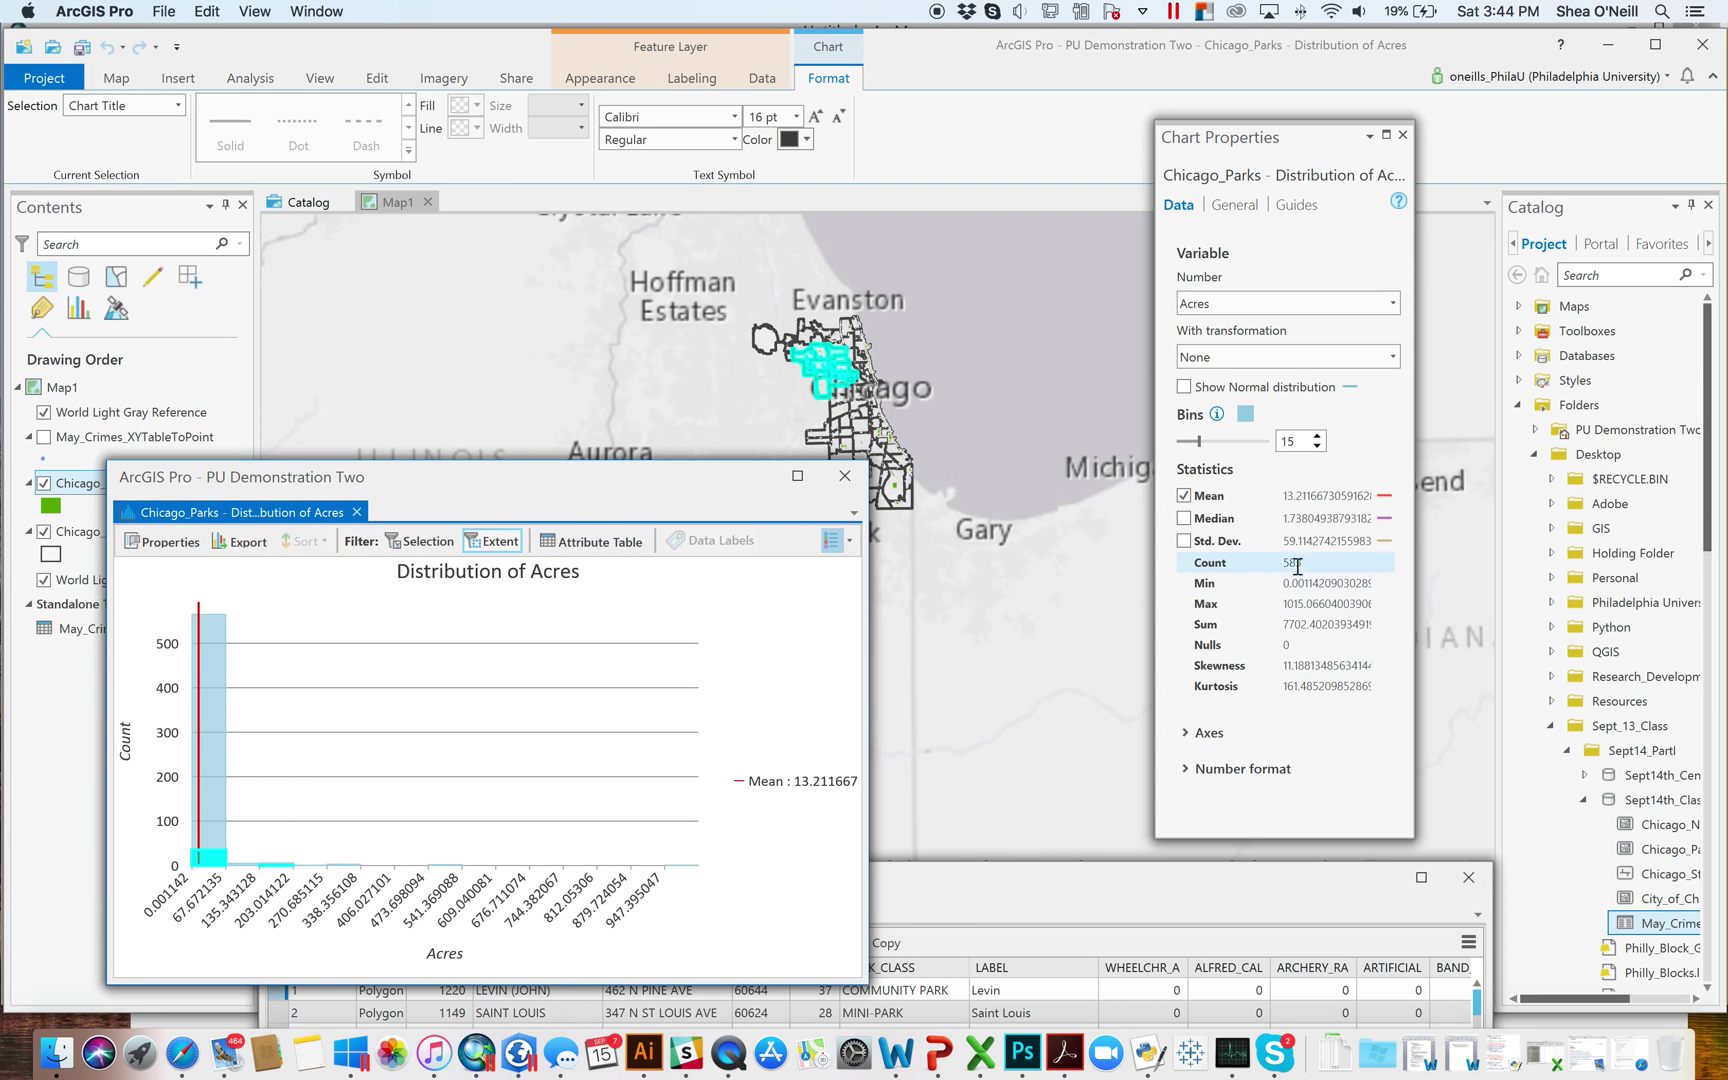
drag(687, 479, 796, 470)
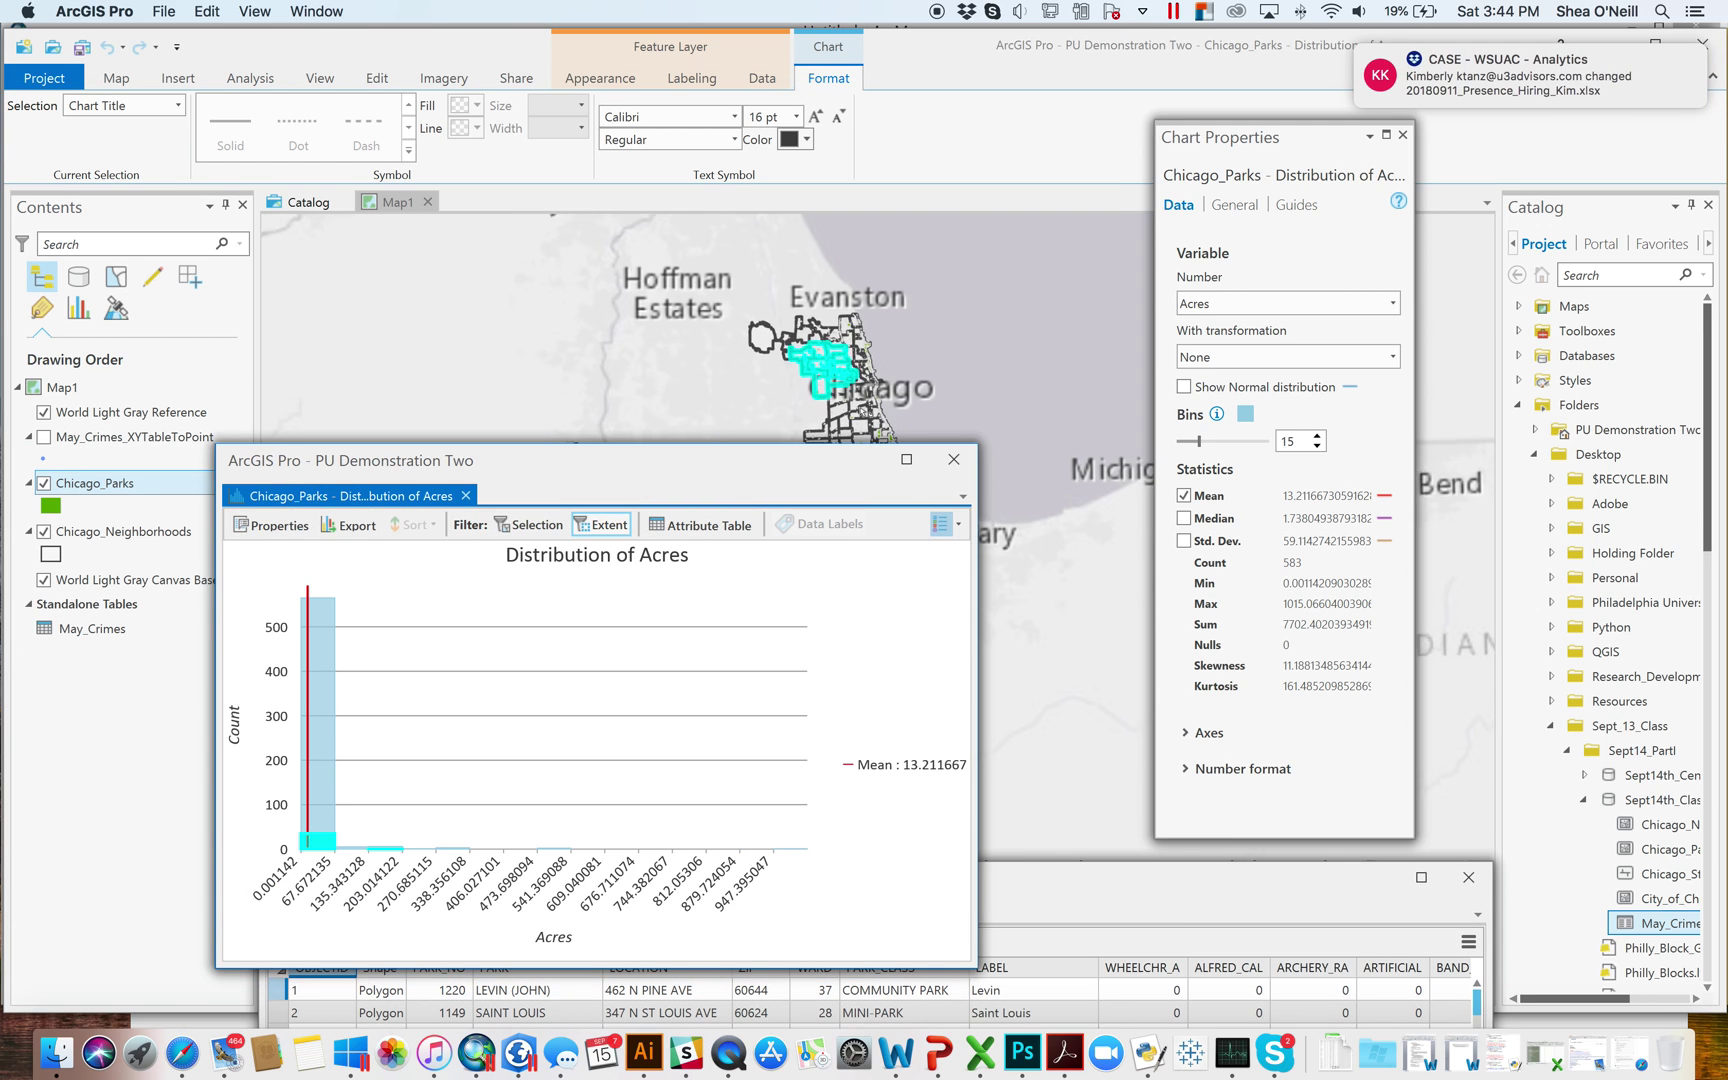
scroll(863, 410, up, 4)
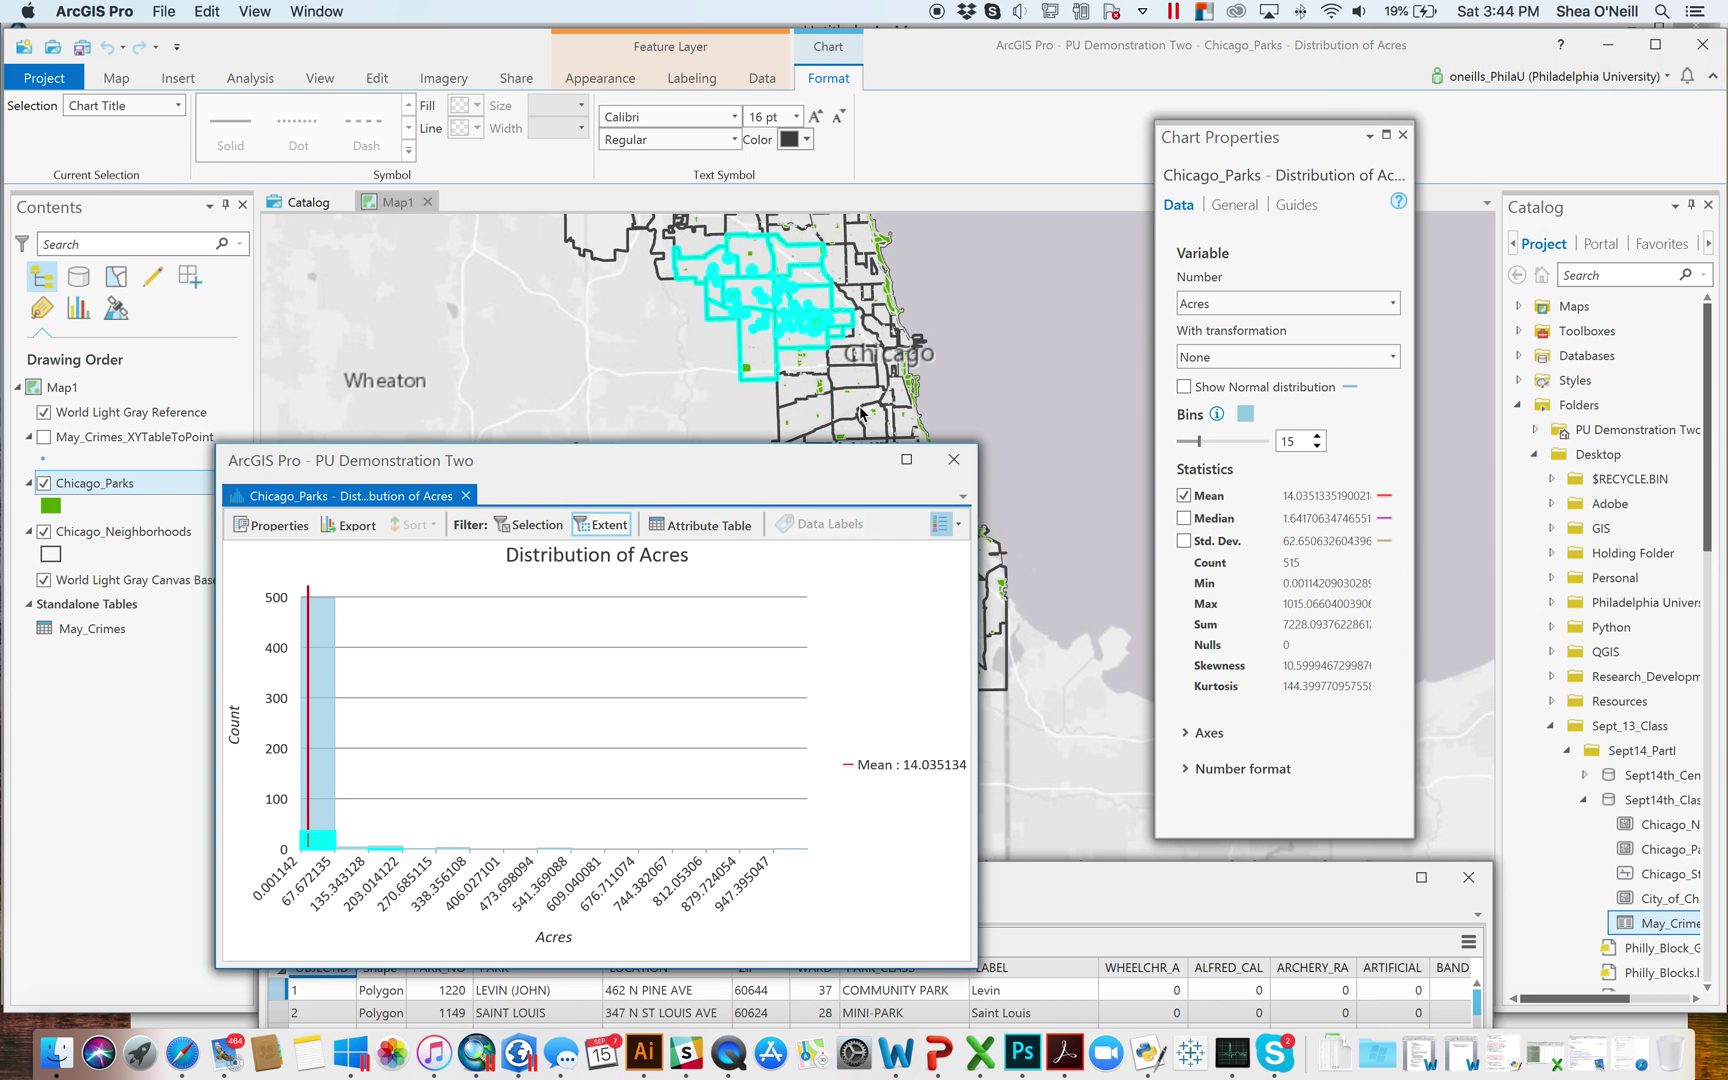
scroll(863, 410, up, 2)
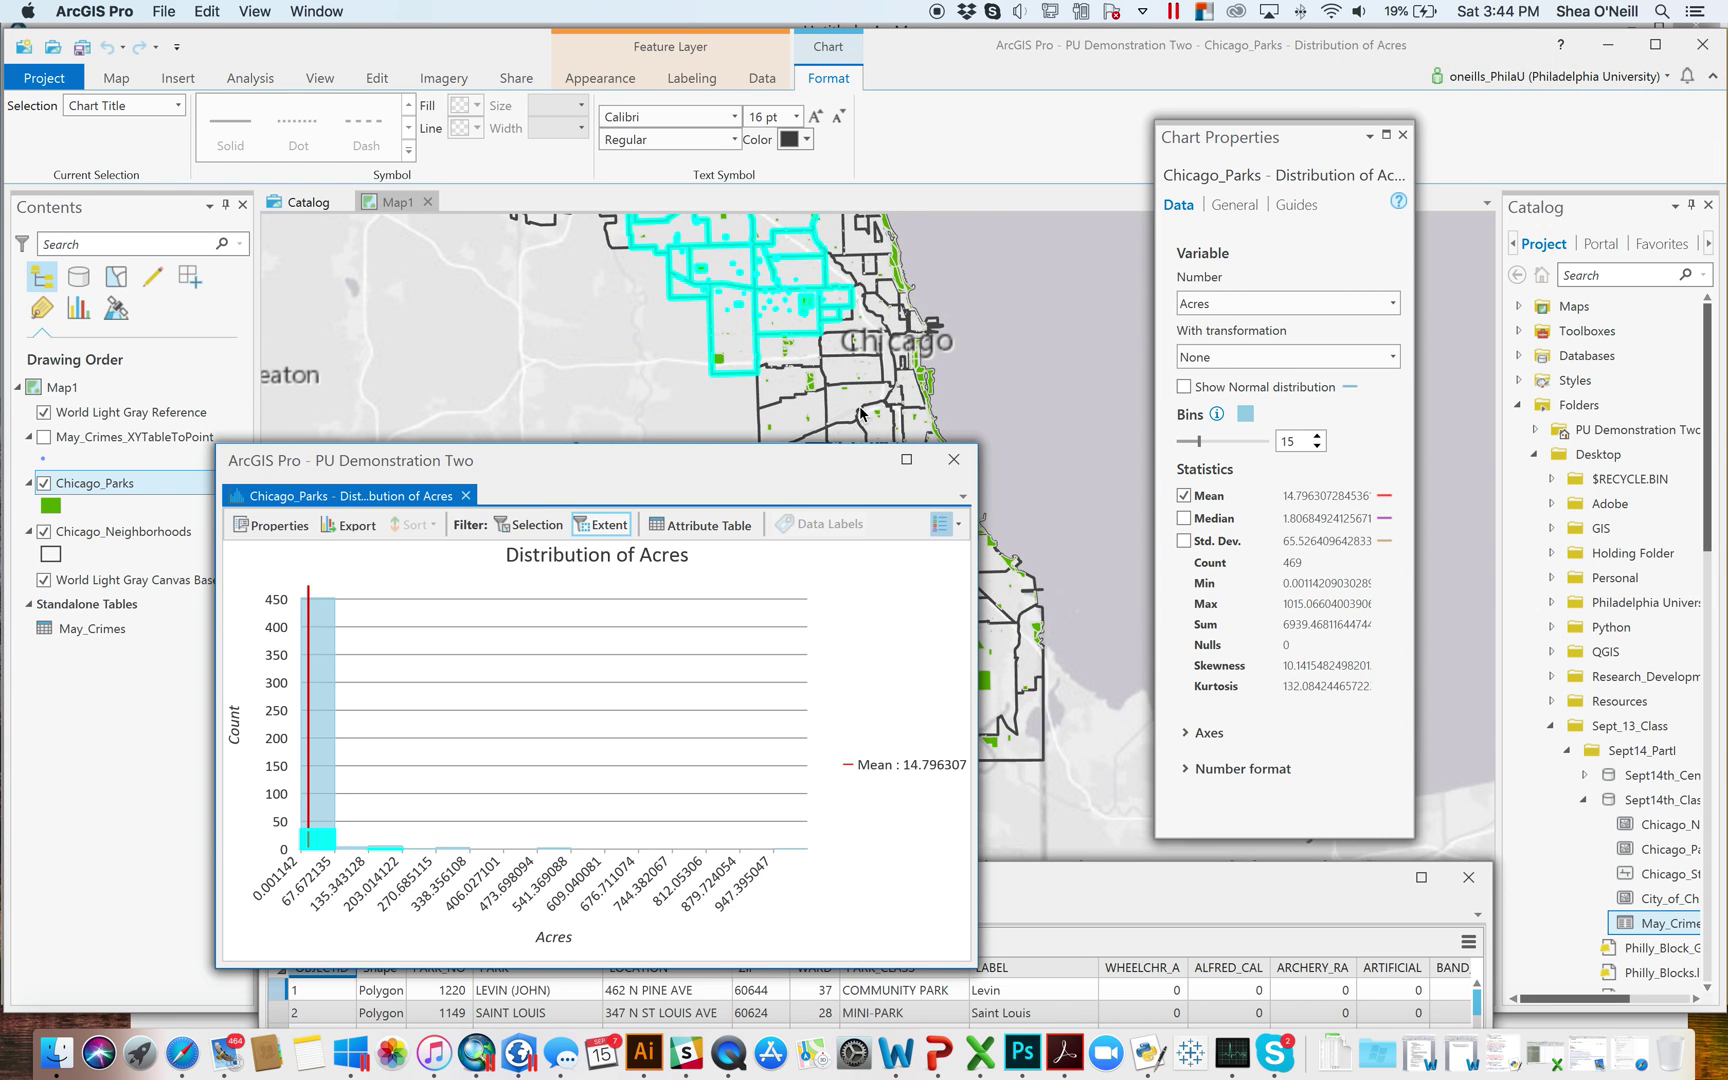
scroll(860, 412, down, 3)
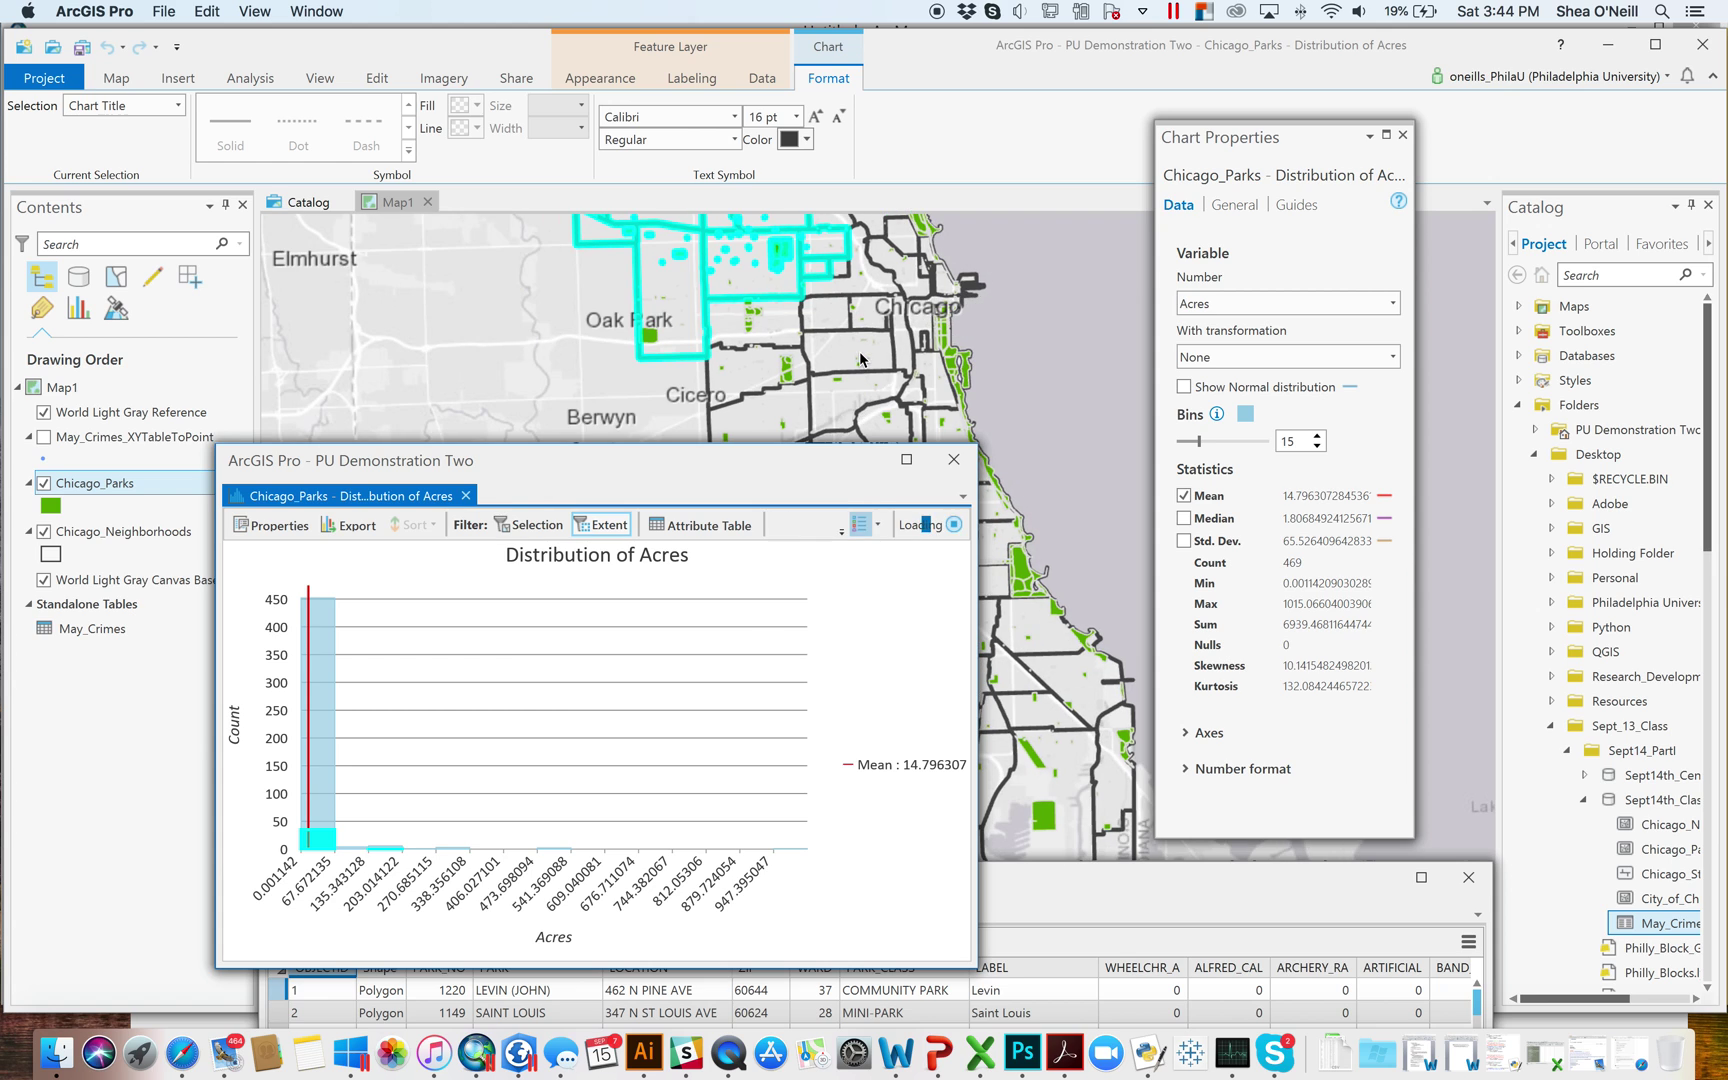
scroll(860, 359, up, 2)
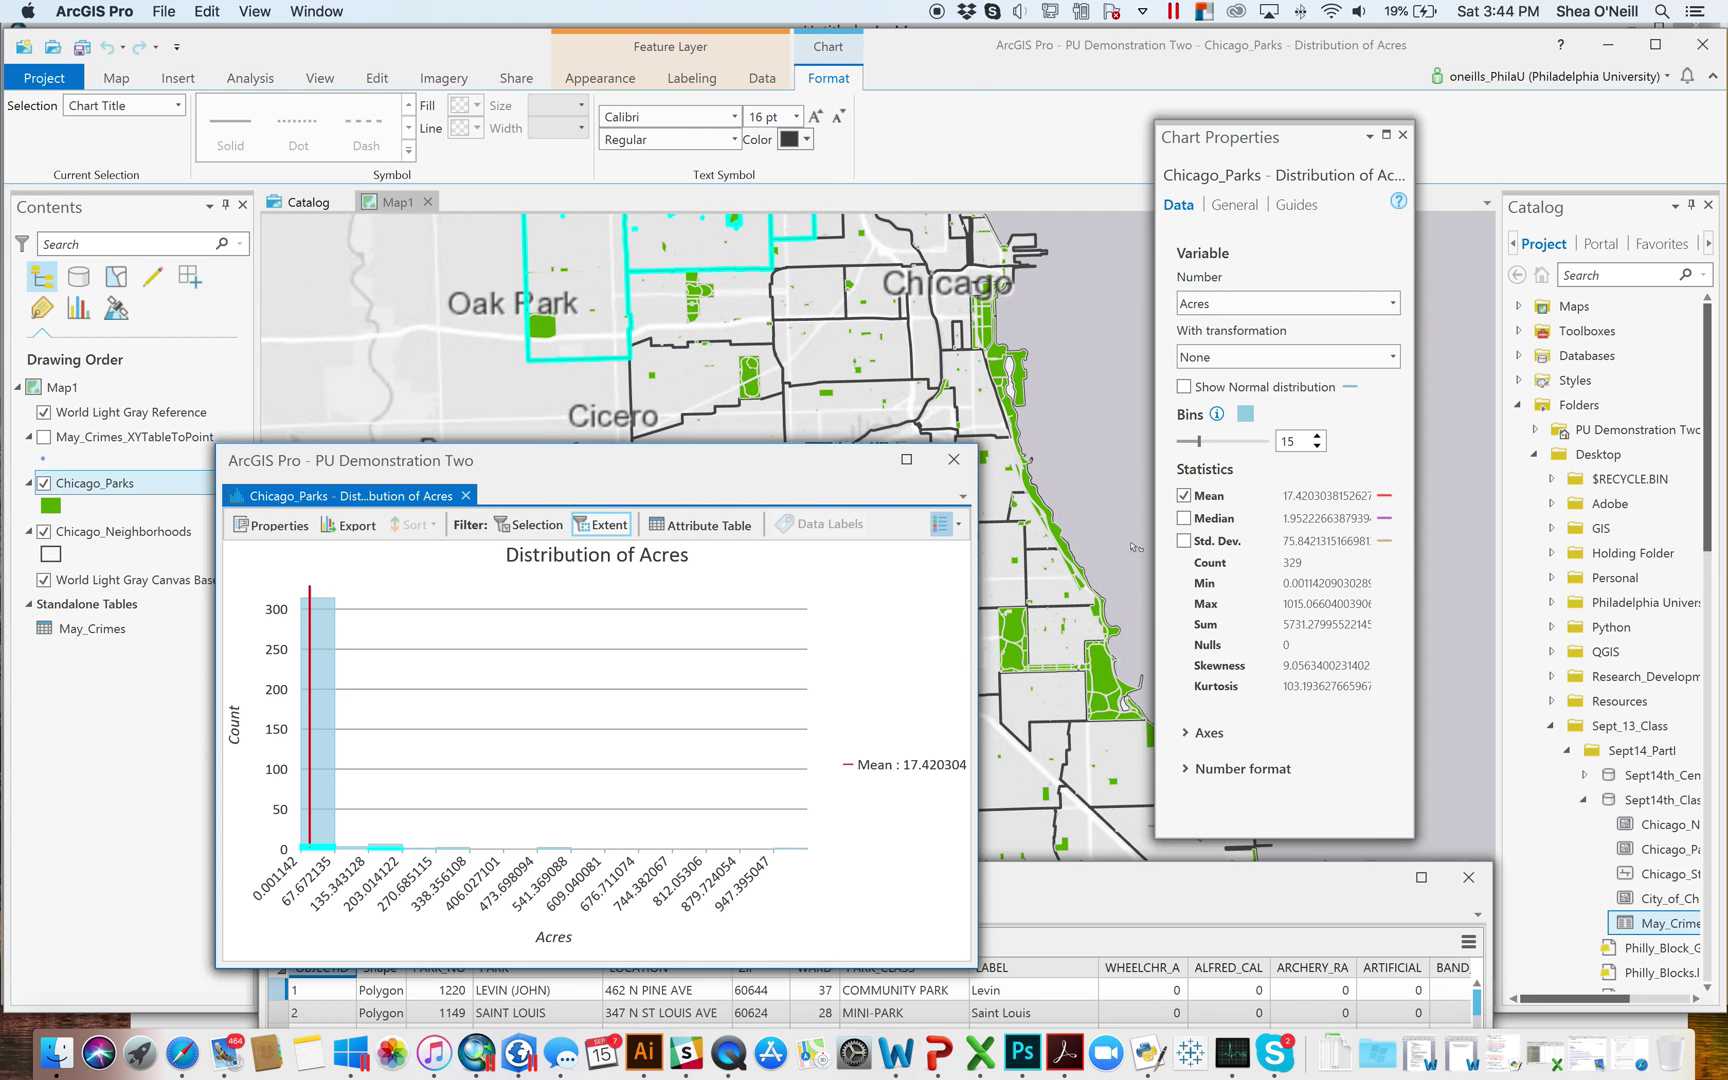
click(602, 525)
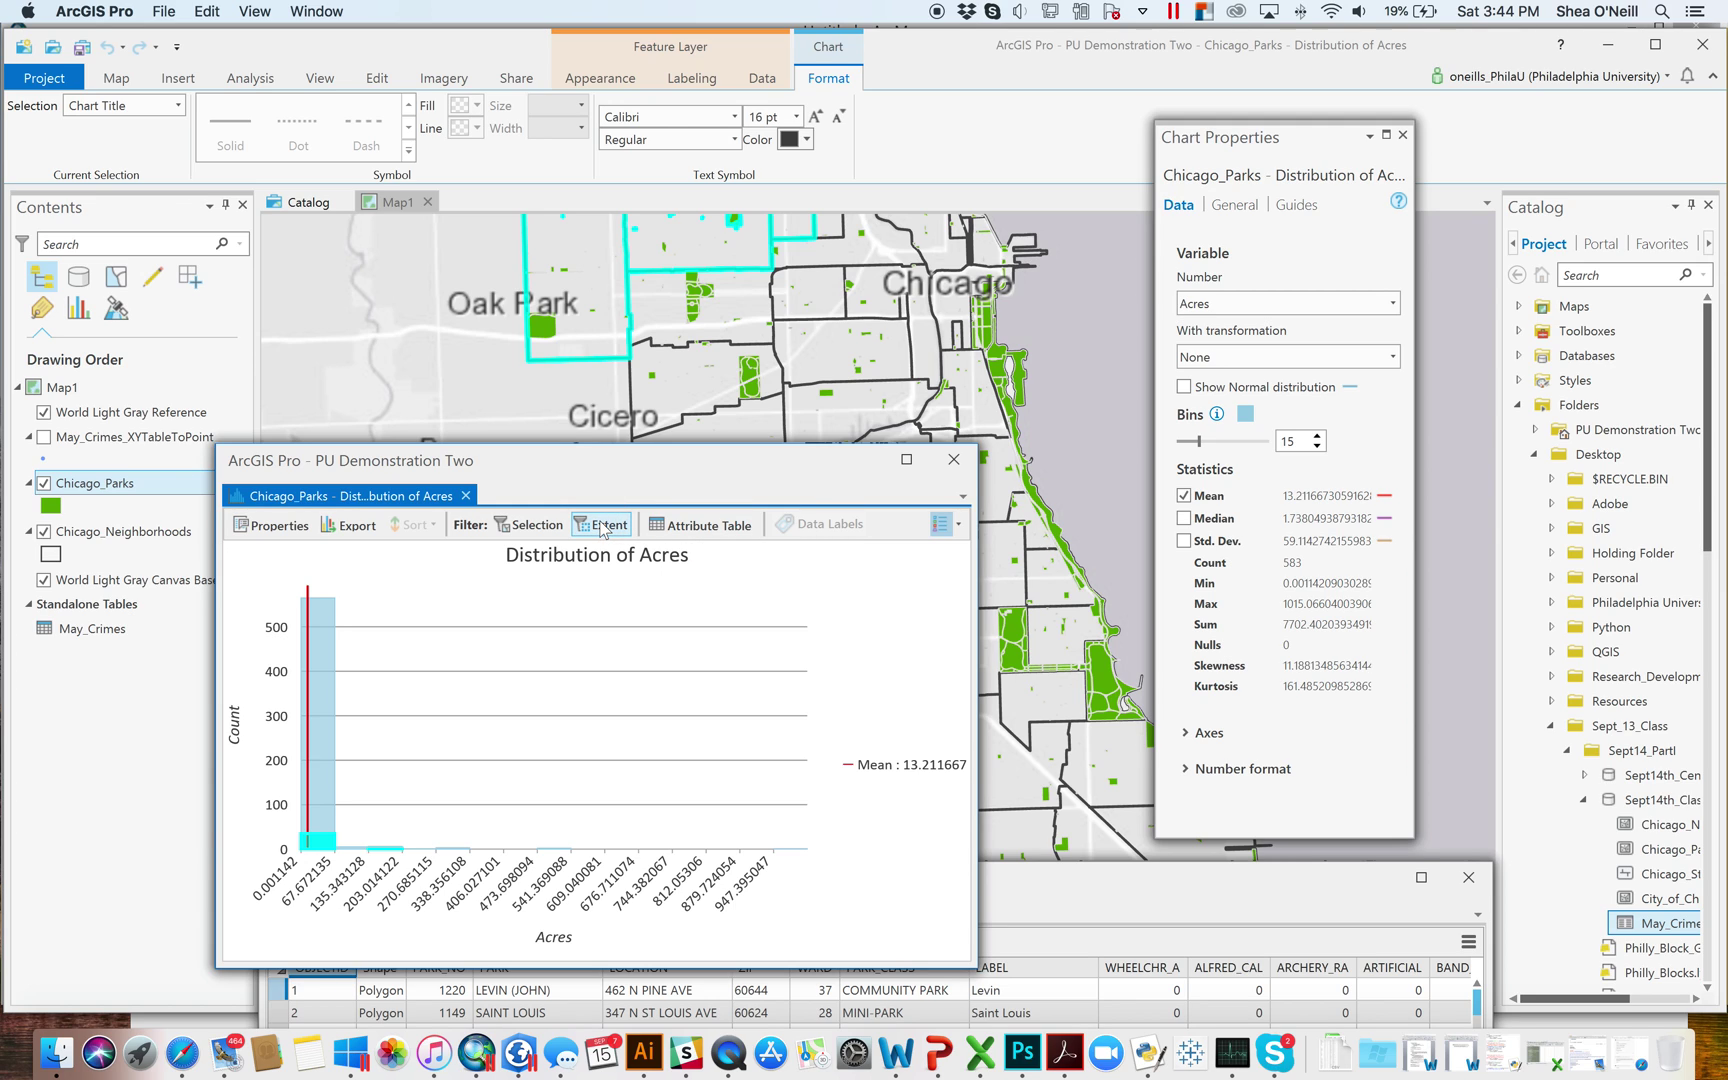
Step: Inspect the tallest histogram bar and set the chart's Y-axis maximum to 200 in the Axes settings
mouse_move(320, 675)
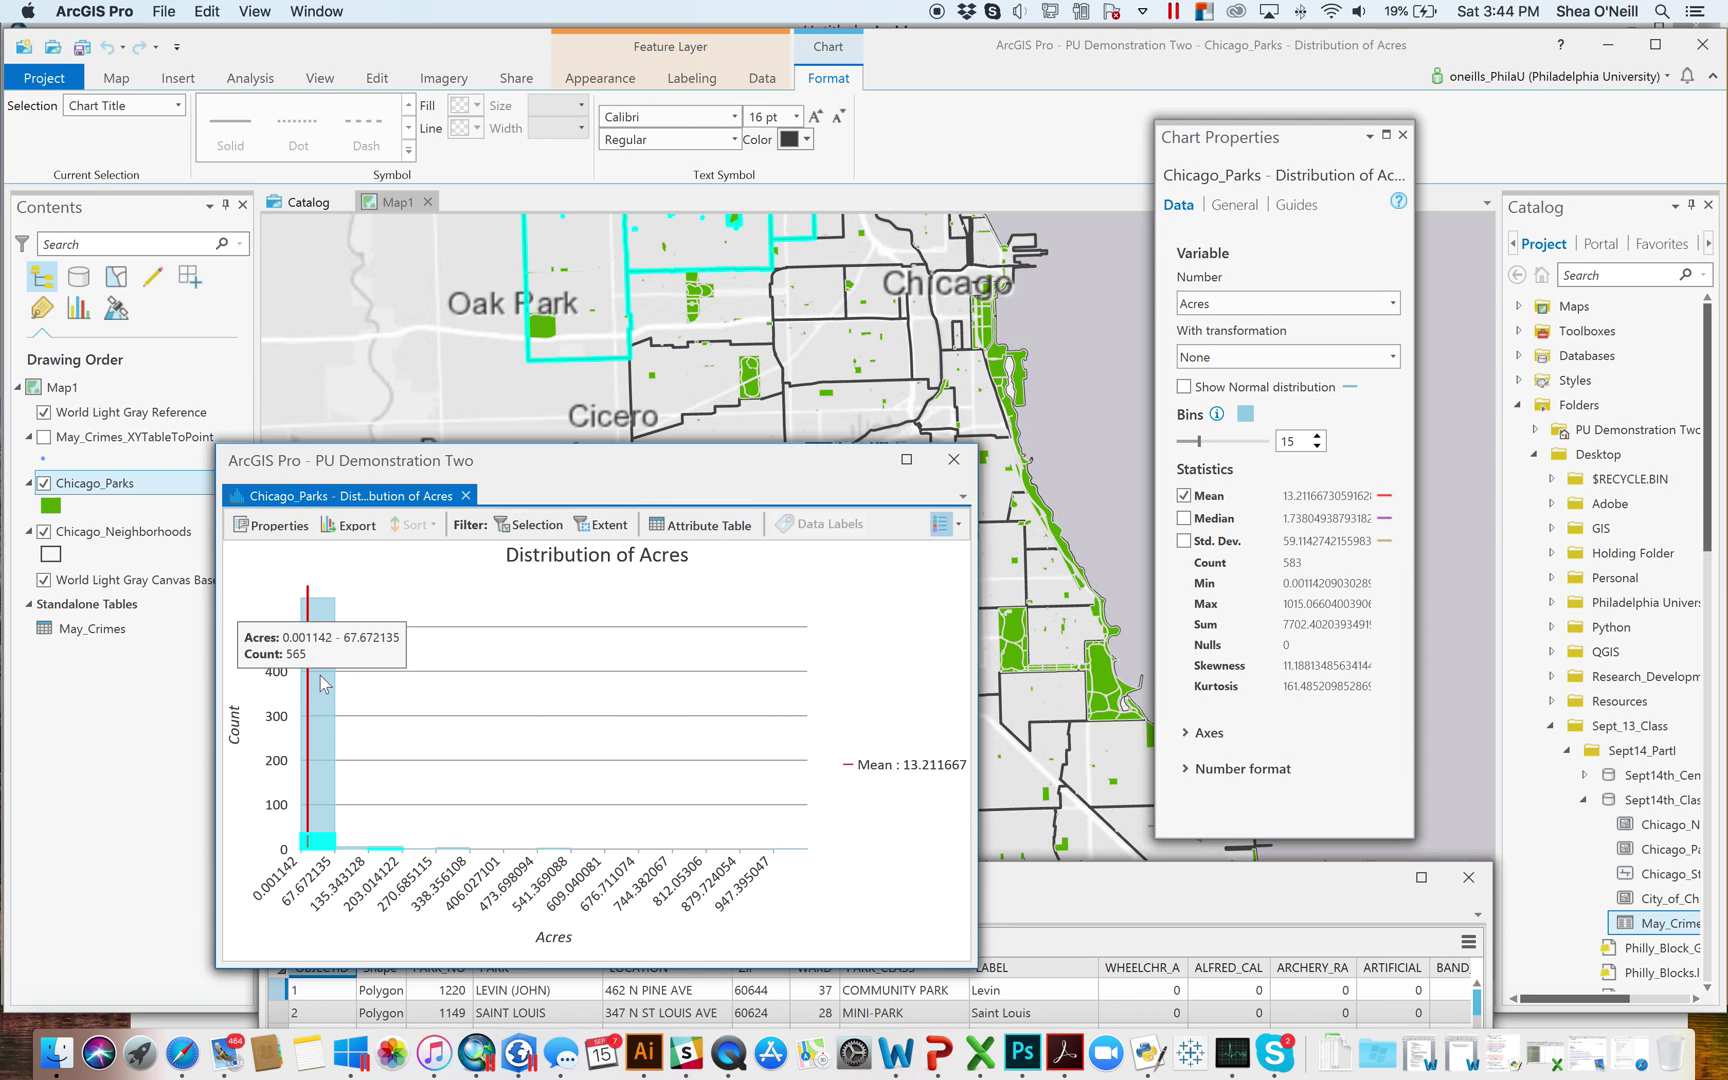
click(283, 533)
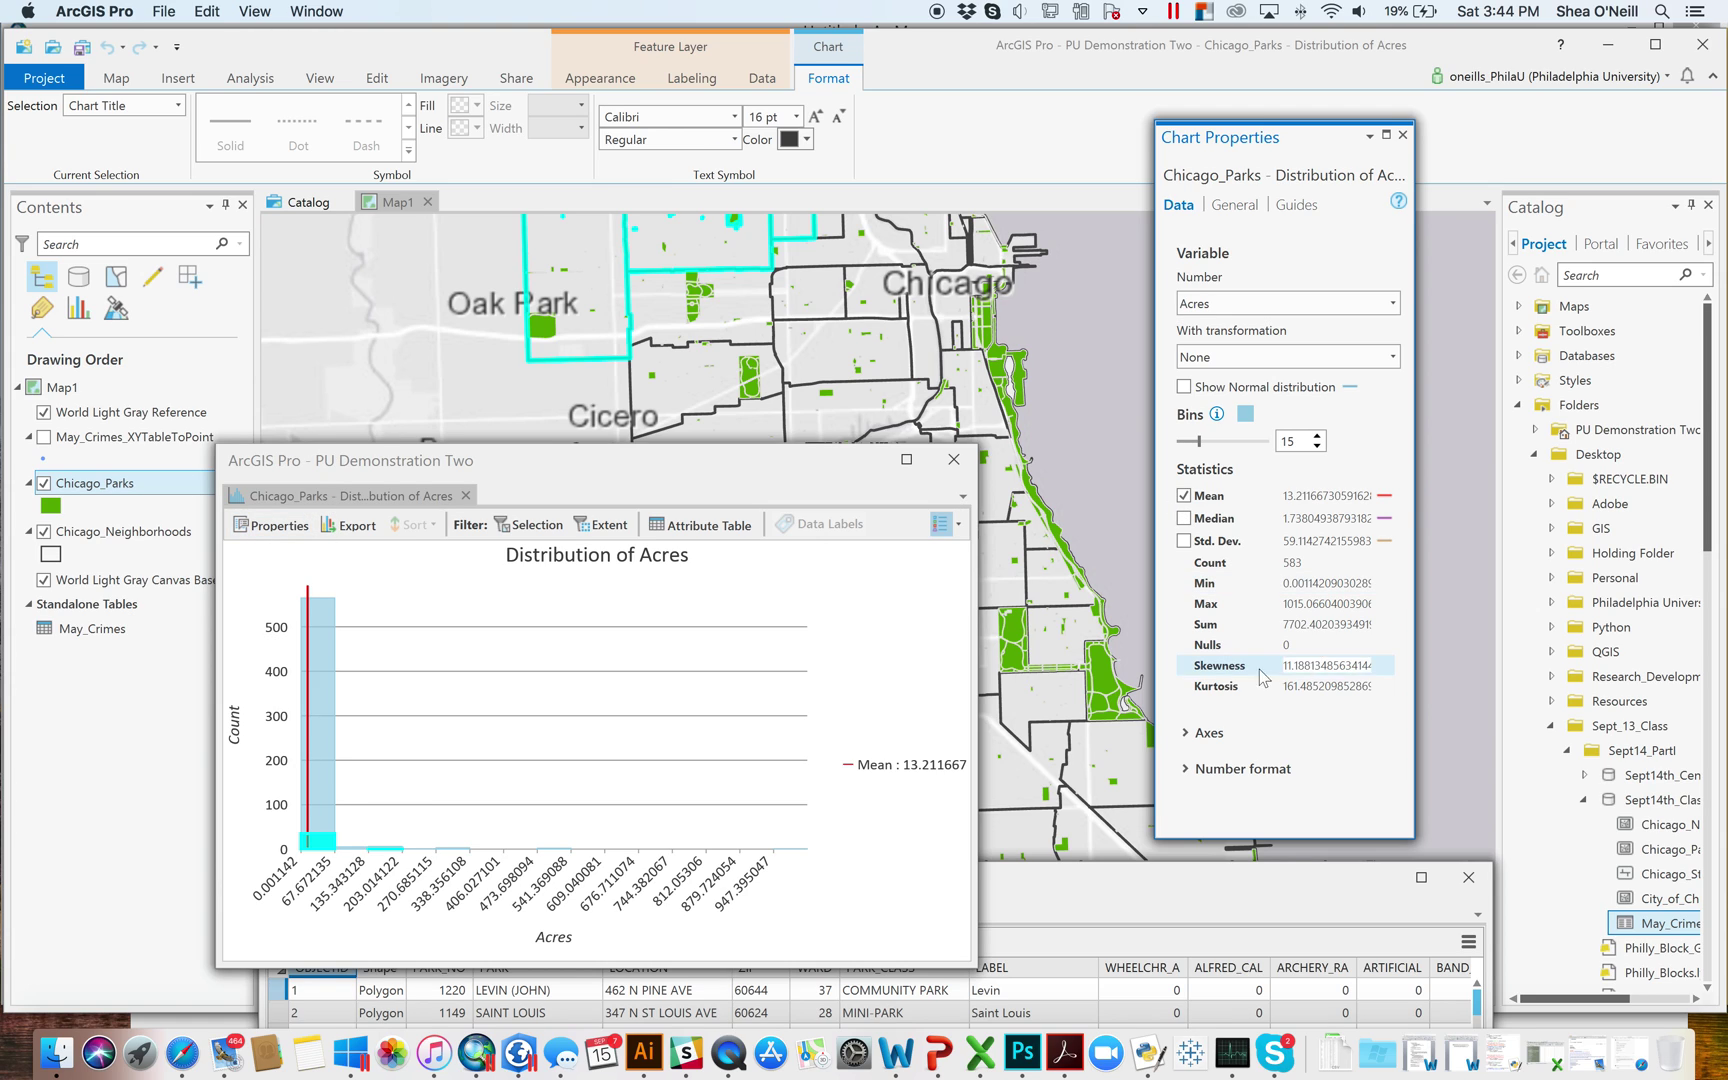
click(1208, 733)
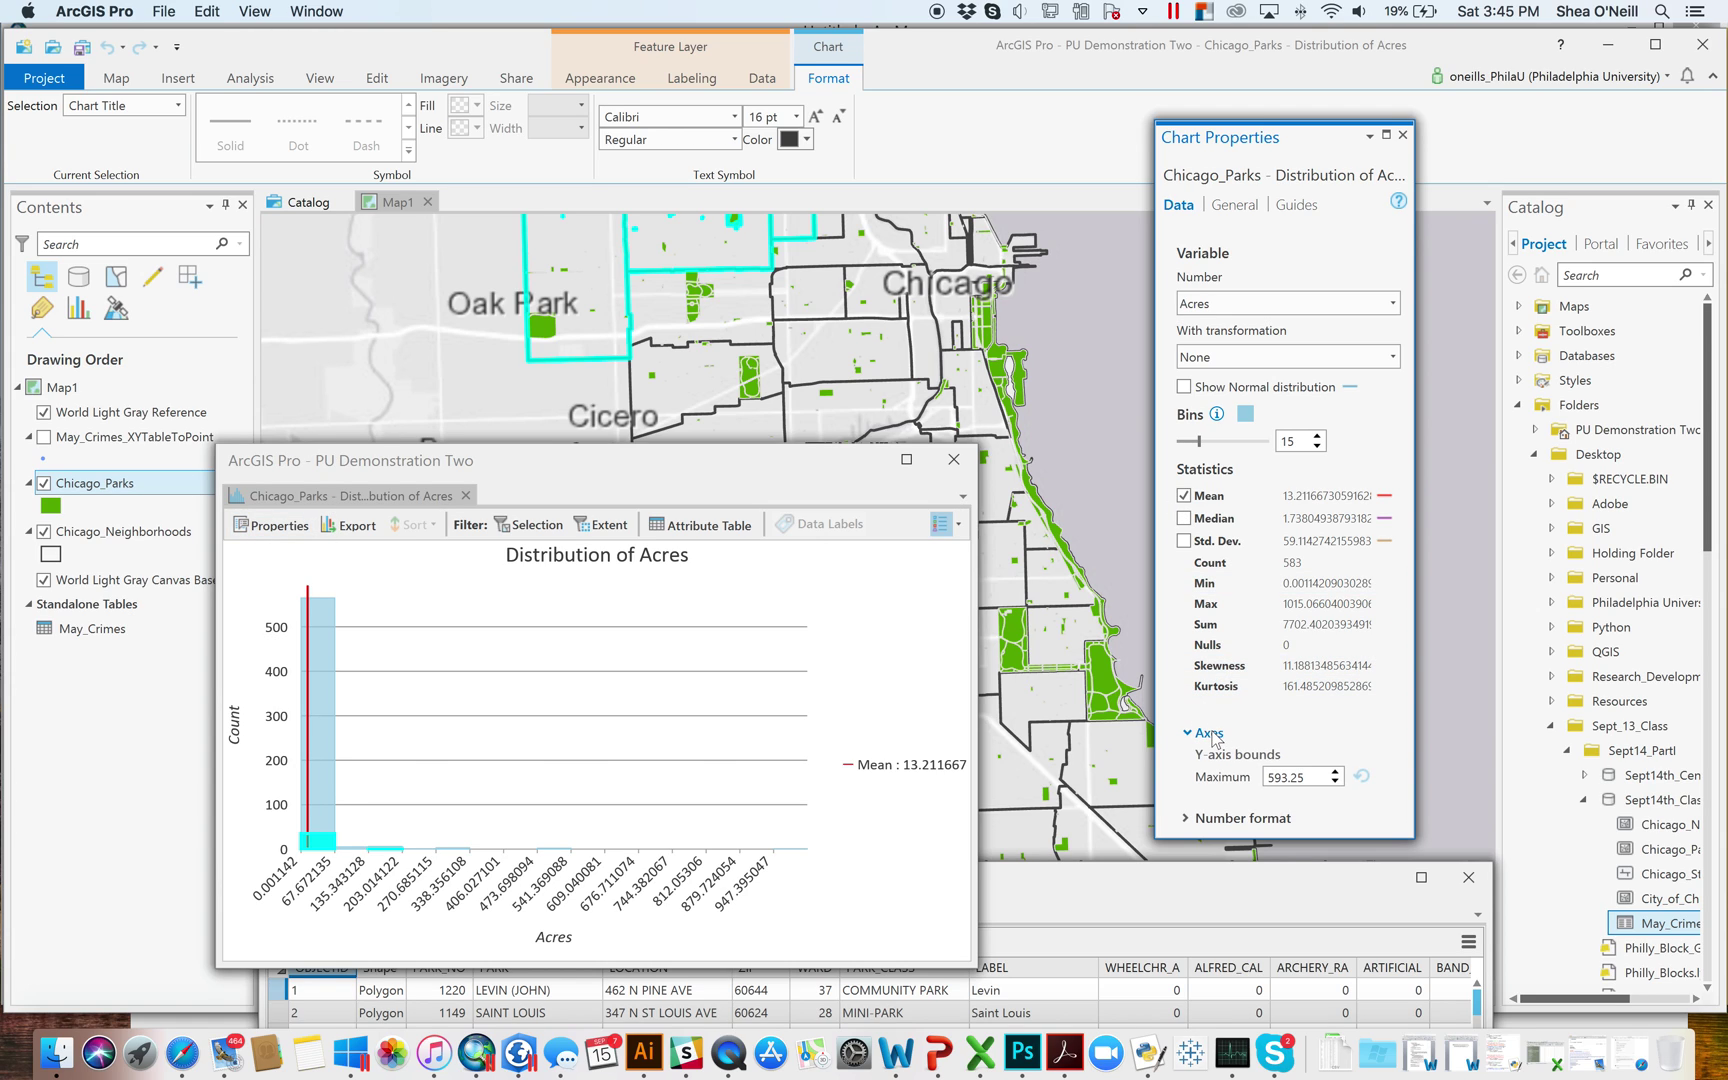
double_click(1313, 777)
click(528, 525)
click(509, 530)
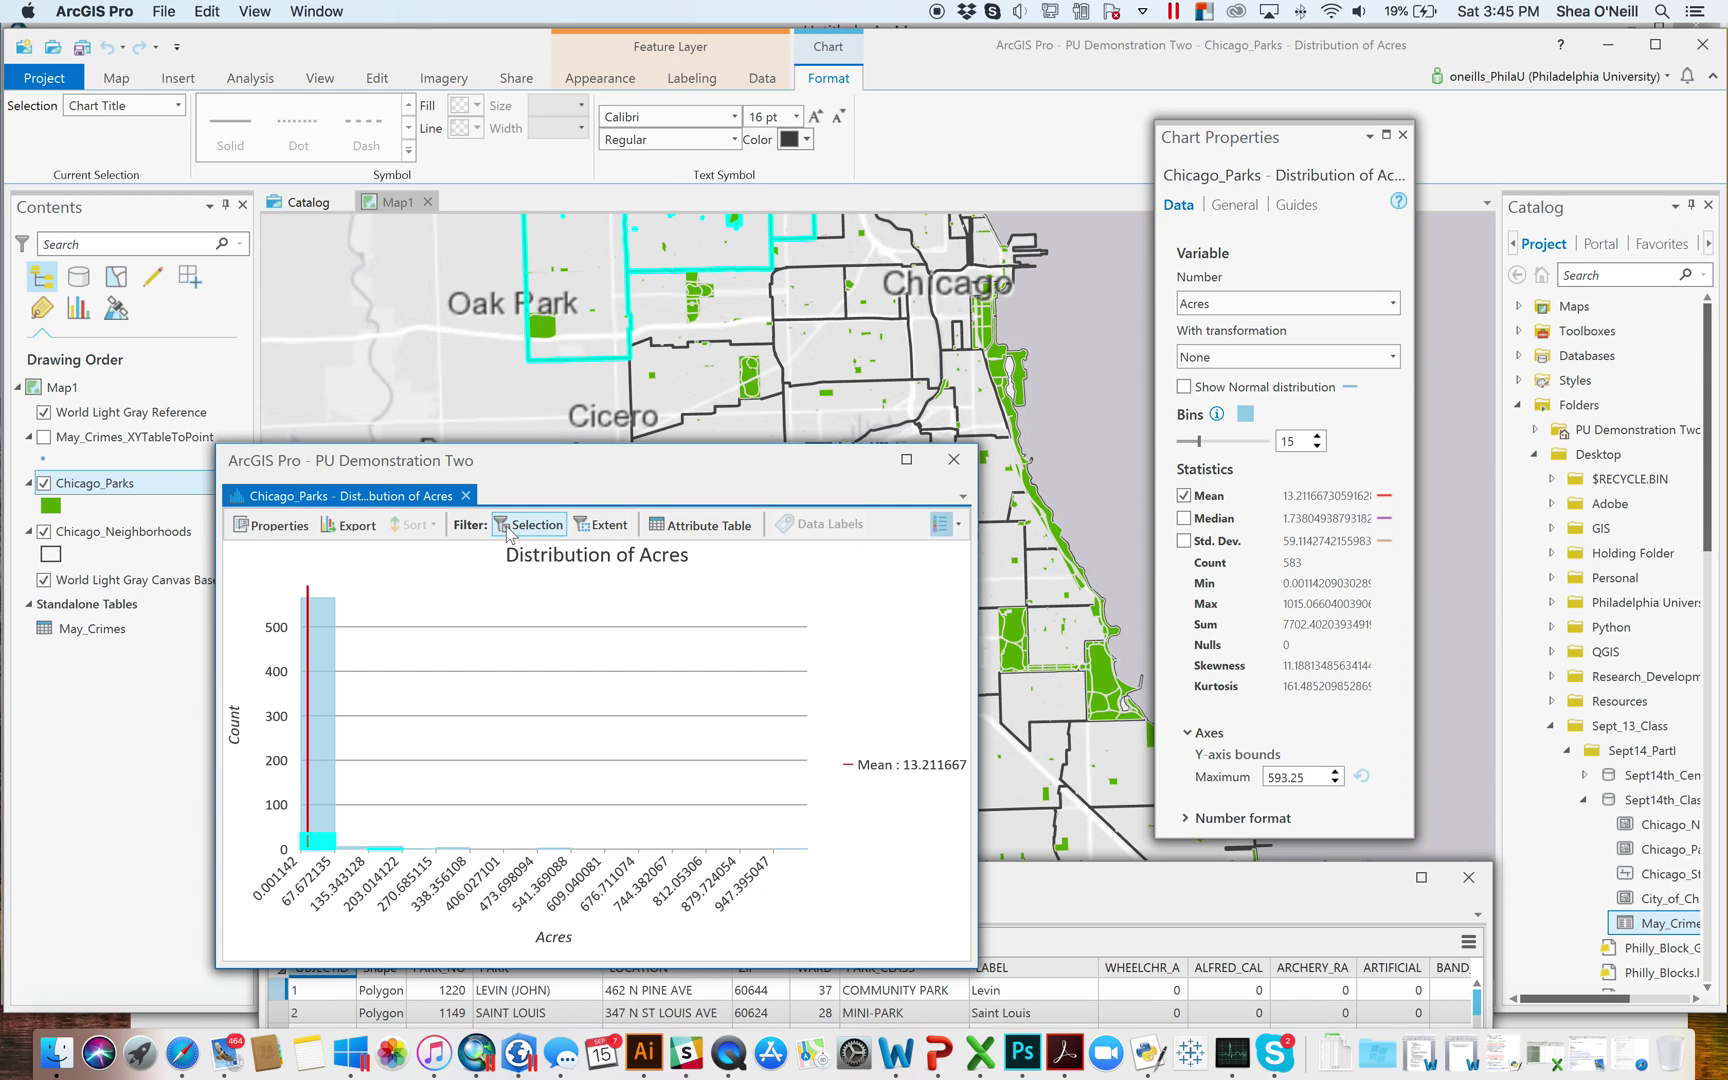
click(1314, 775)
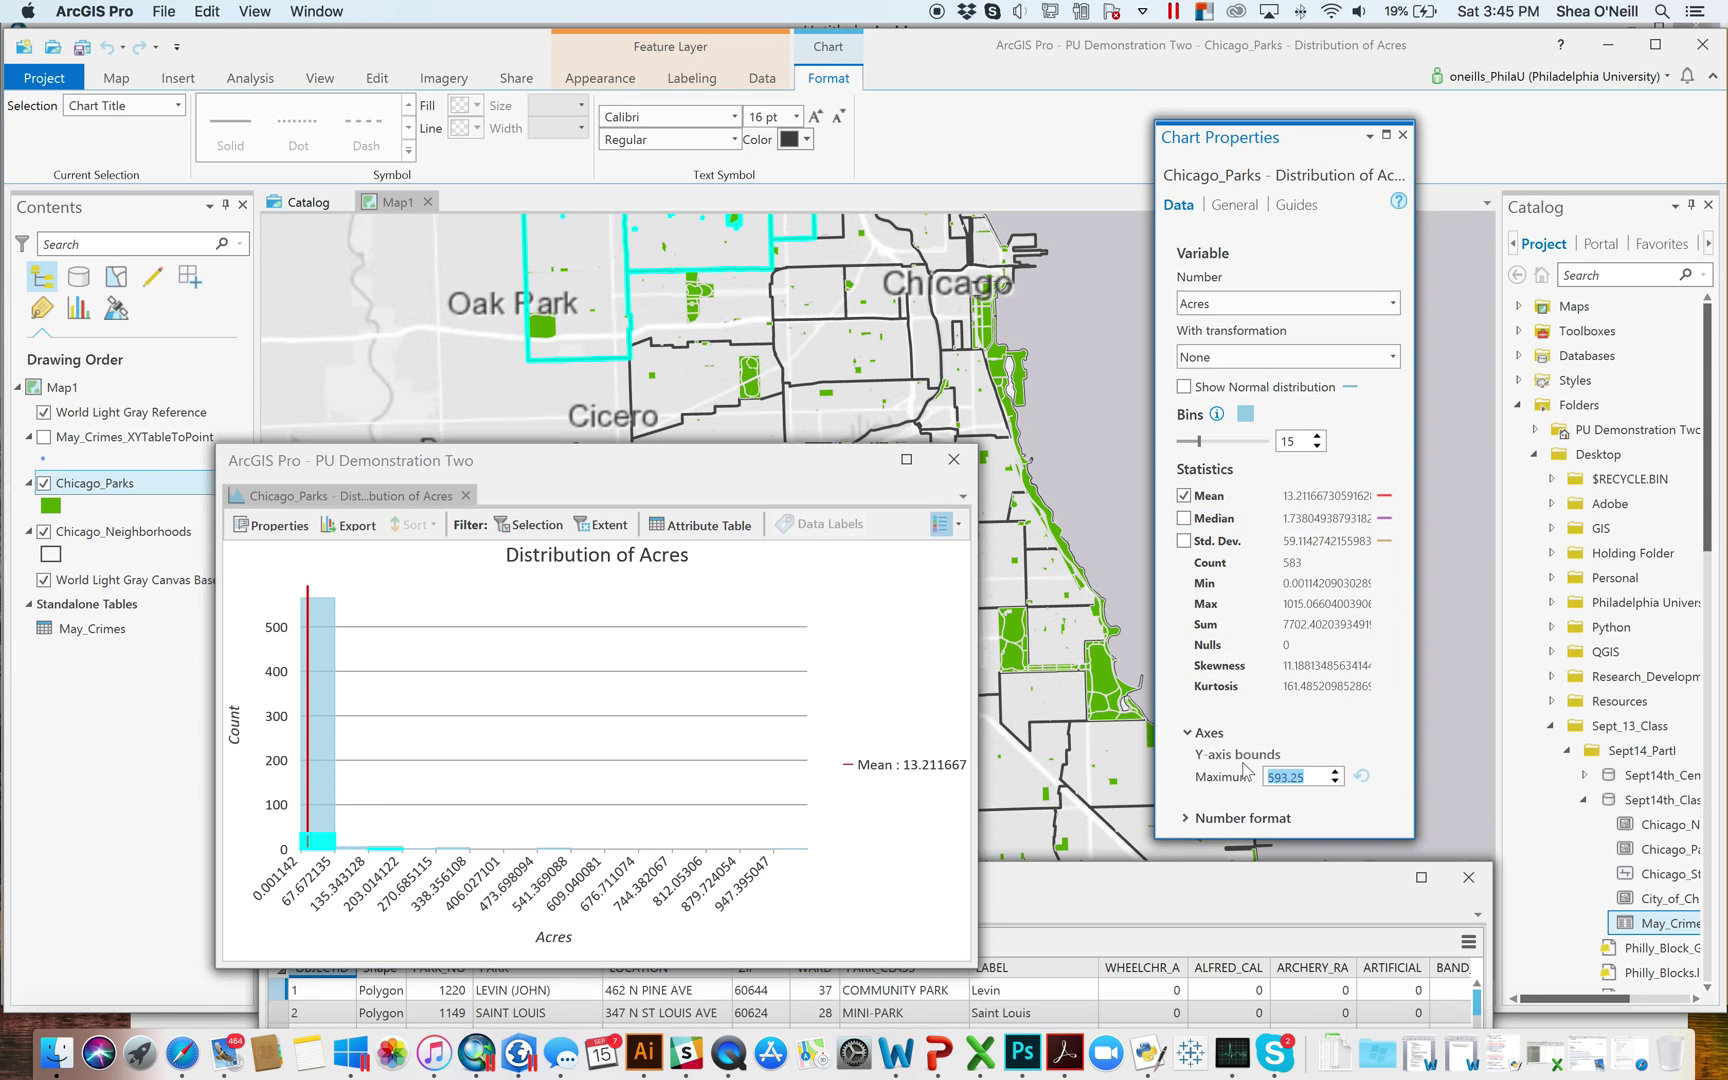
text(3)
key(Return)
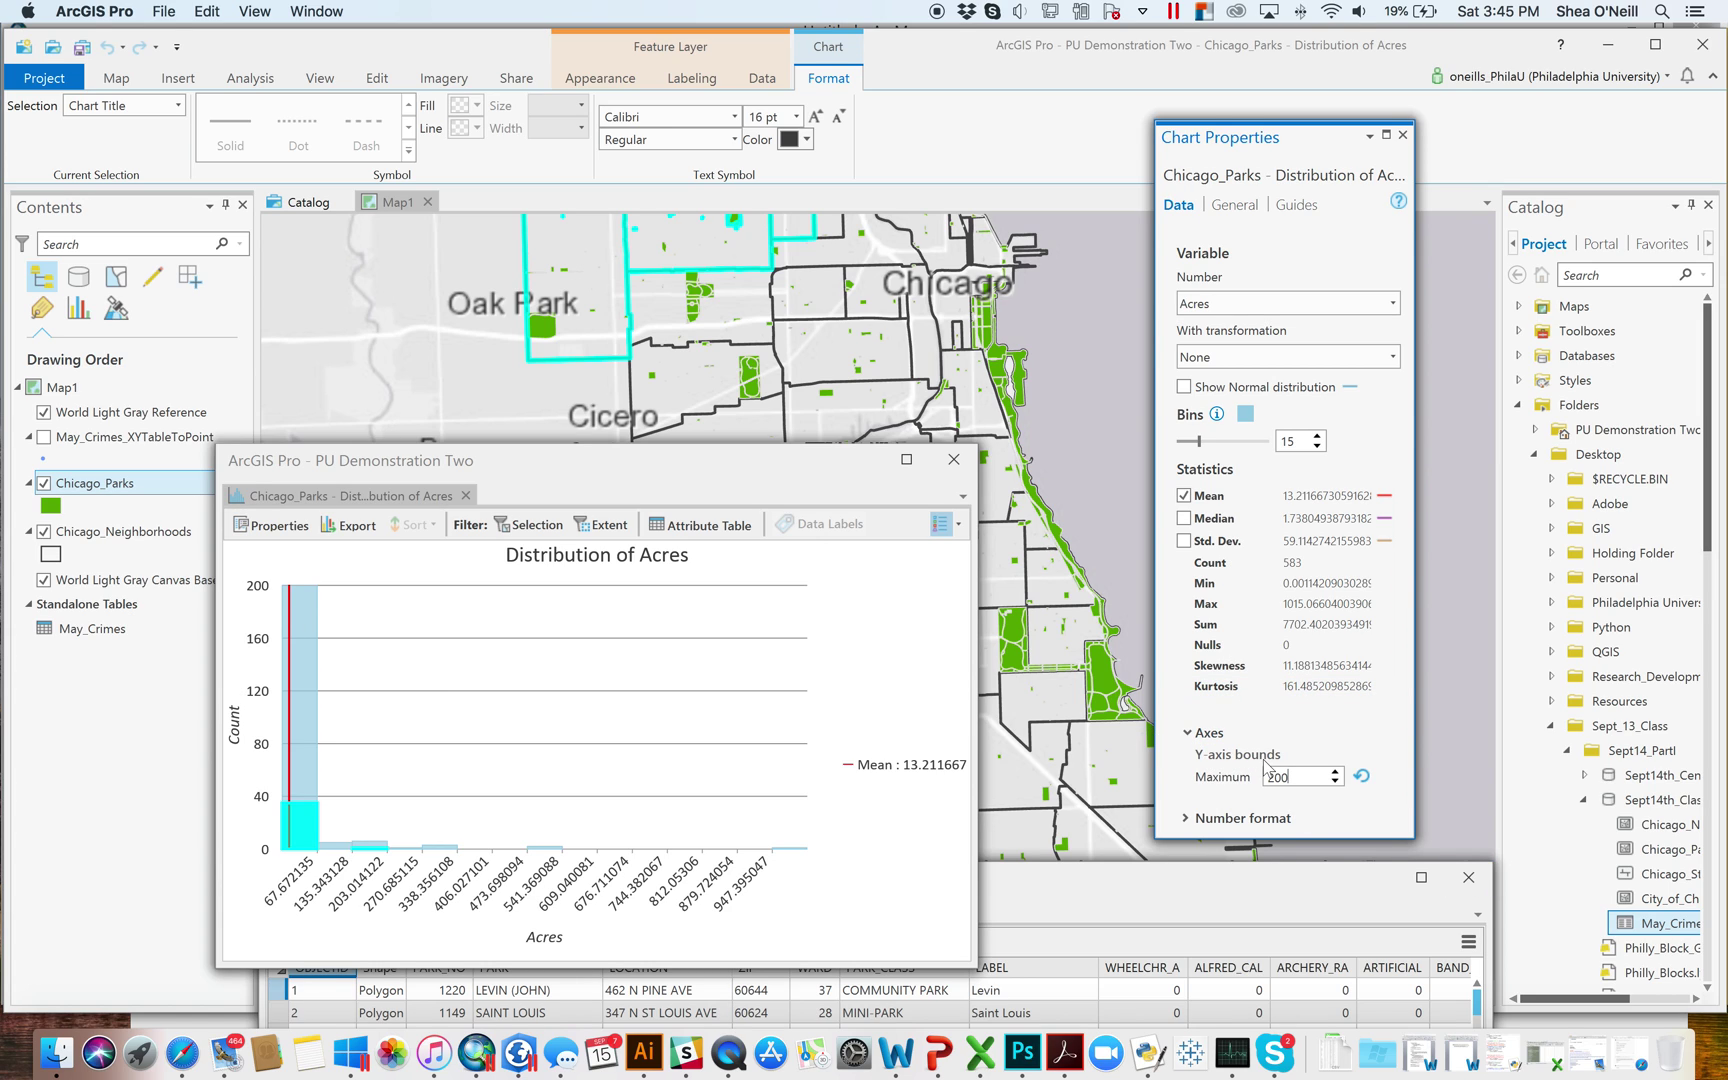
Step: Reset the Y-axis maximum to its default and show the chart's number format settings instead of the axes settings
click(1361, 776)
click(1189, 734)
click(1185, 770)
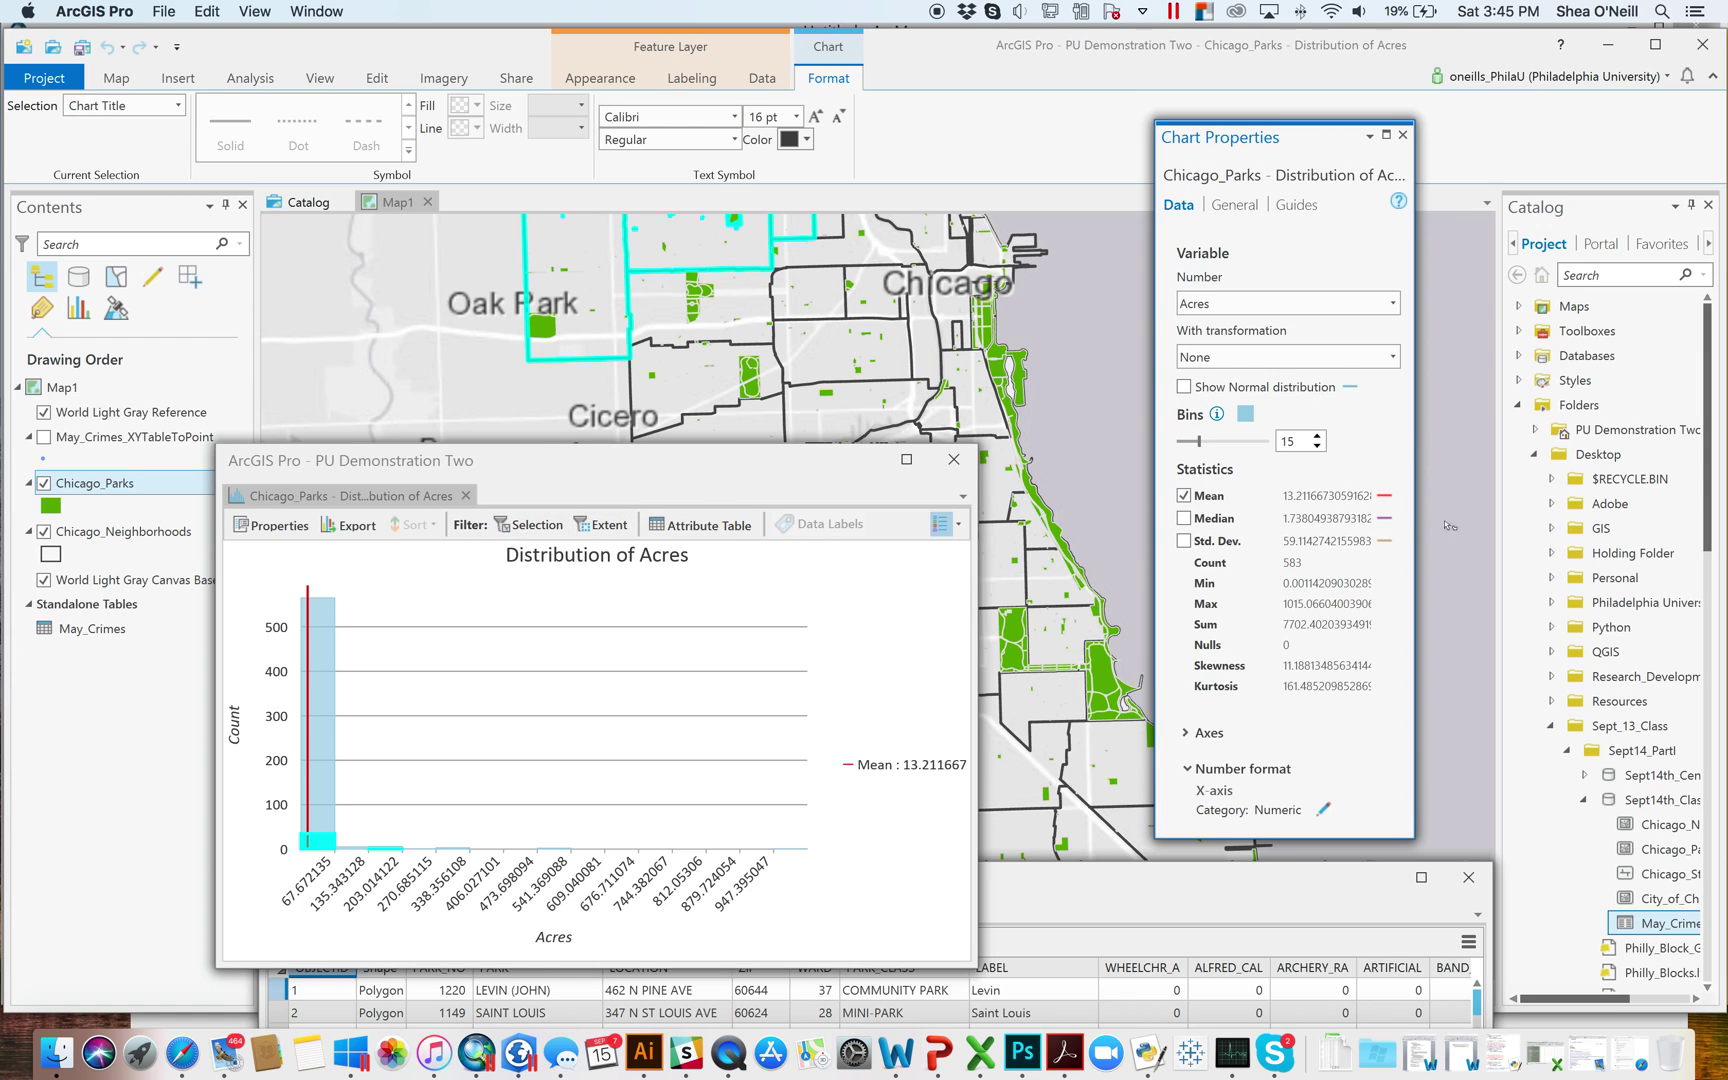
Step: Toggle the median line on and off and show the standard deviation line alongside the mean in the chart
click(1183, 519)
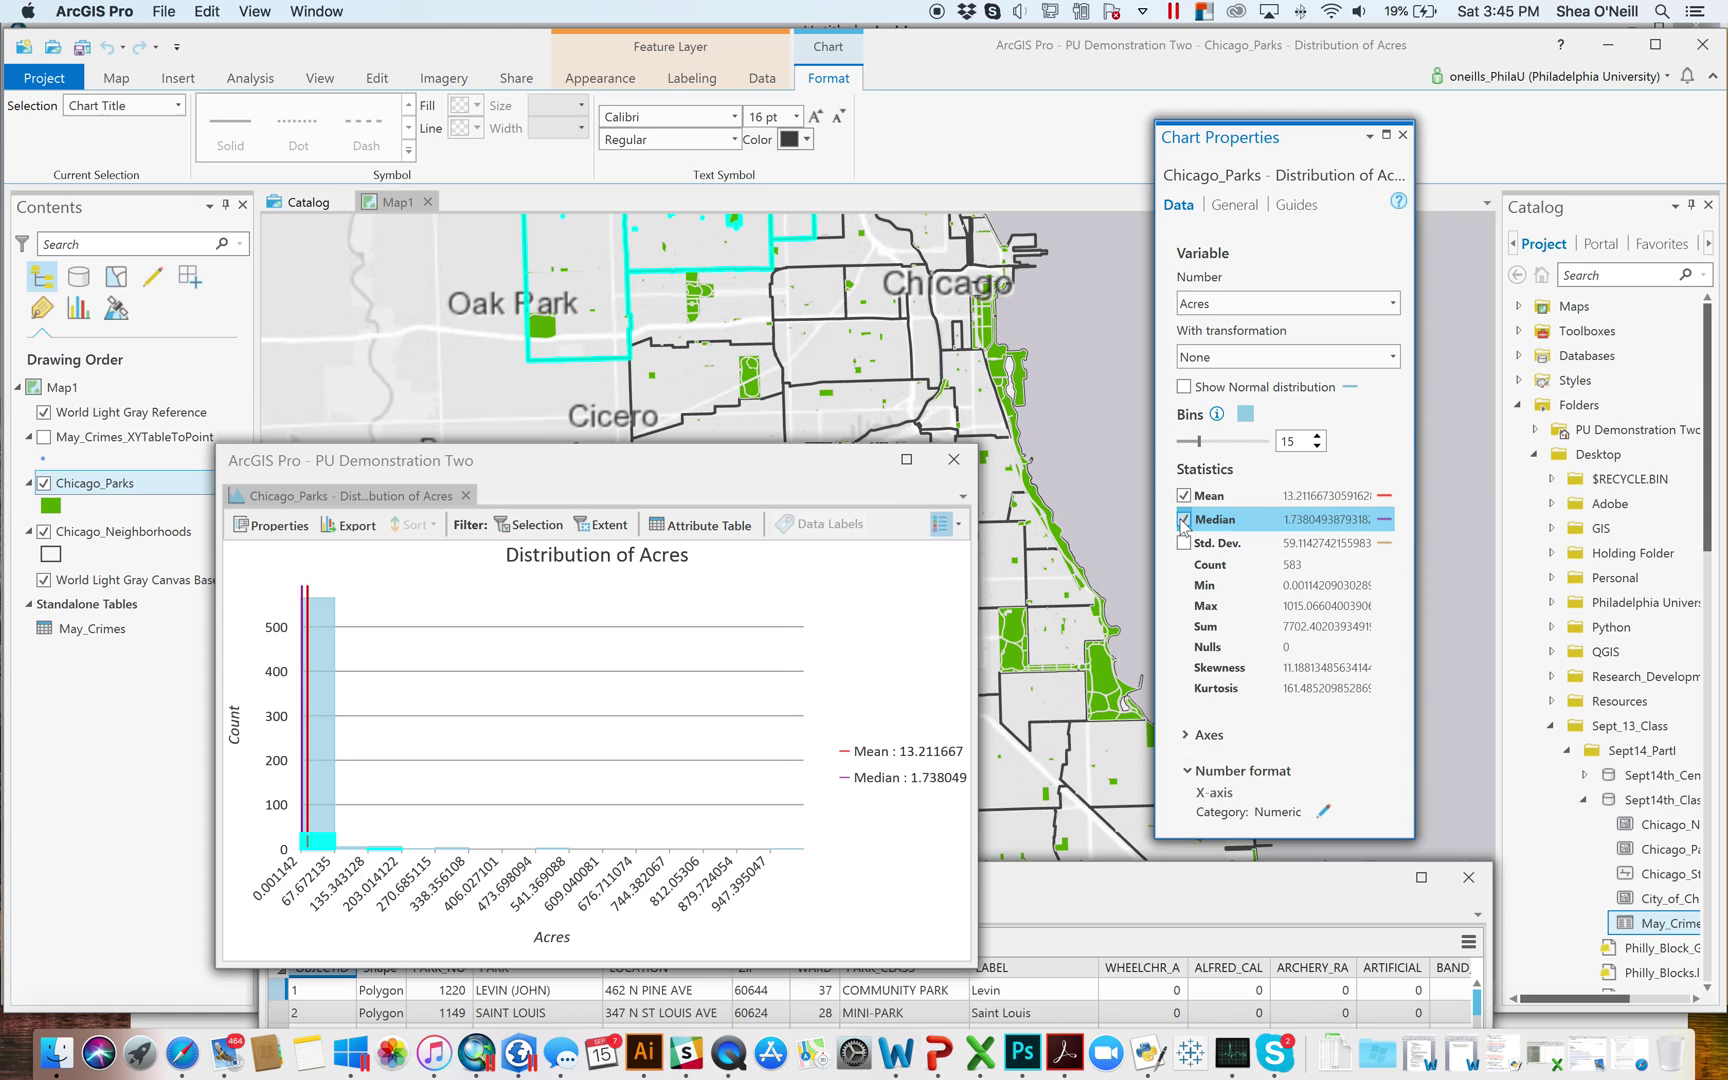
click(1183, 519)
click(1183, 541)
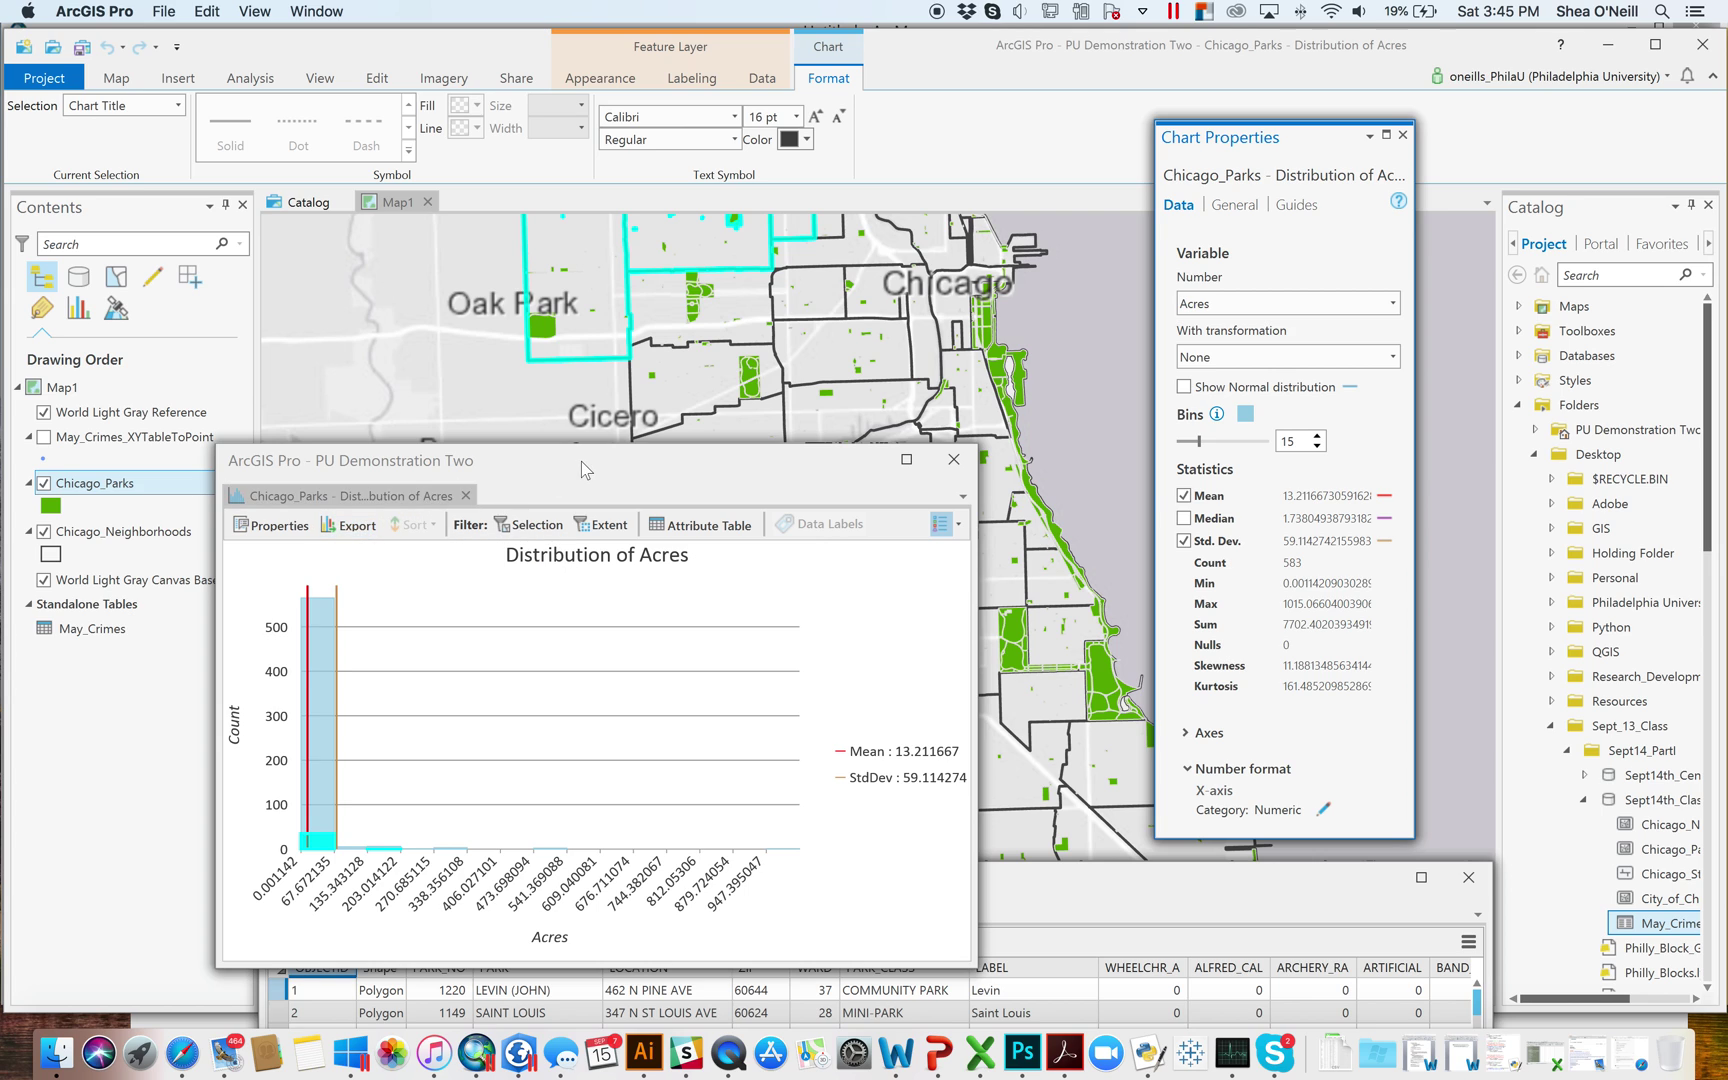
click(718, 485)
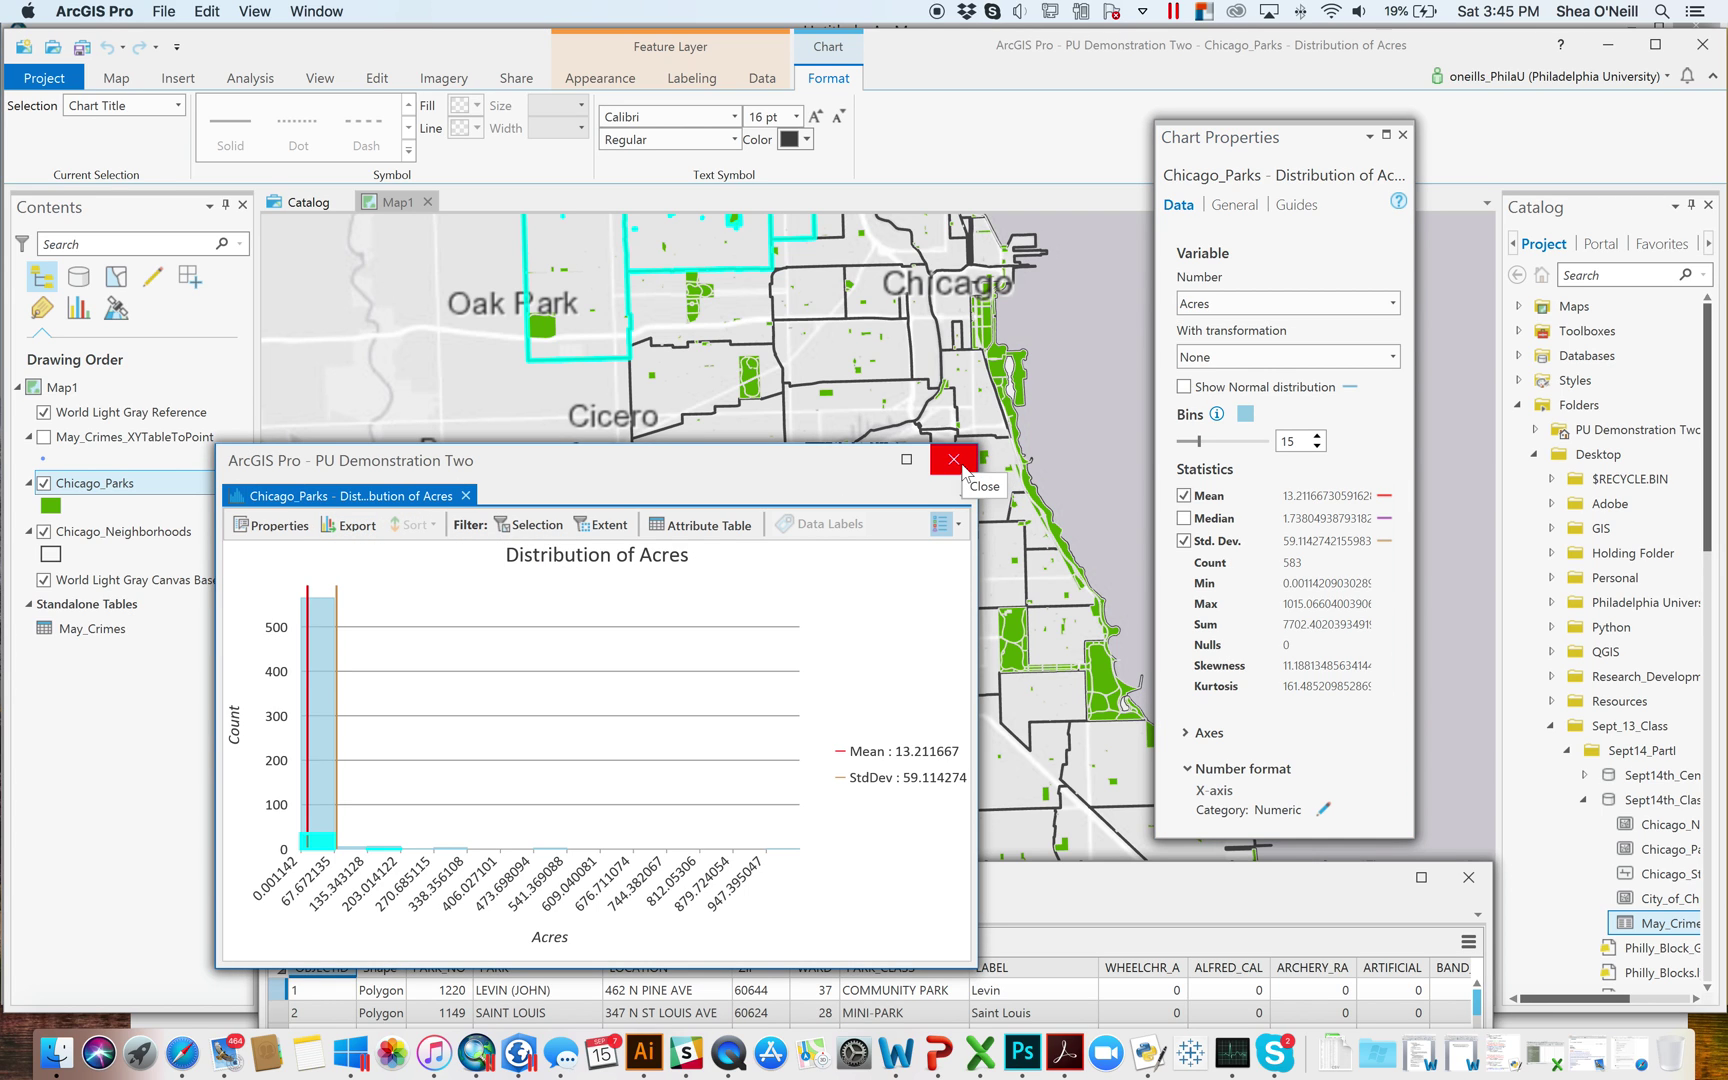
Step: Switch to ArcMap, open the Chicago_Parks attribute table and view the statistics of the Acres field for the selected parks
click(476, 1052)
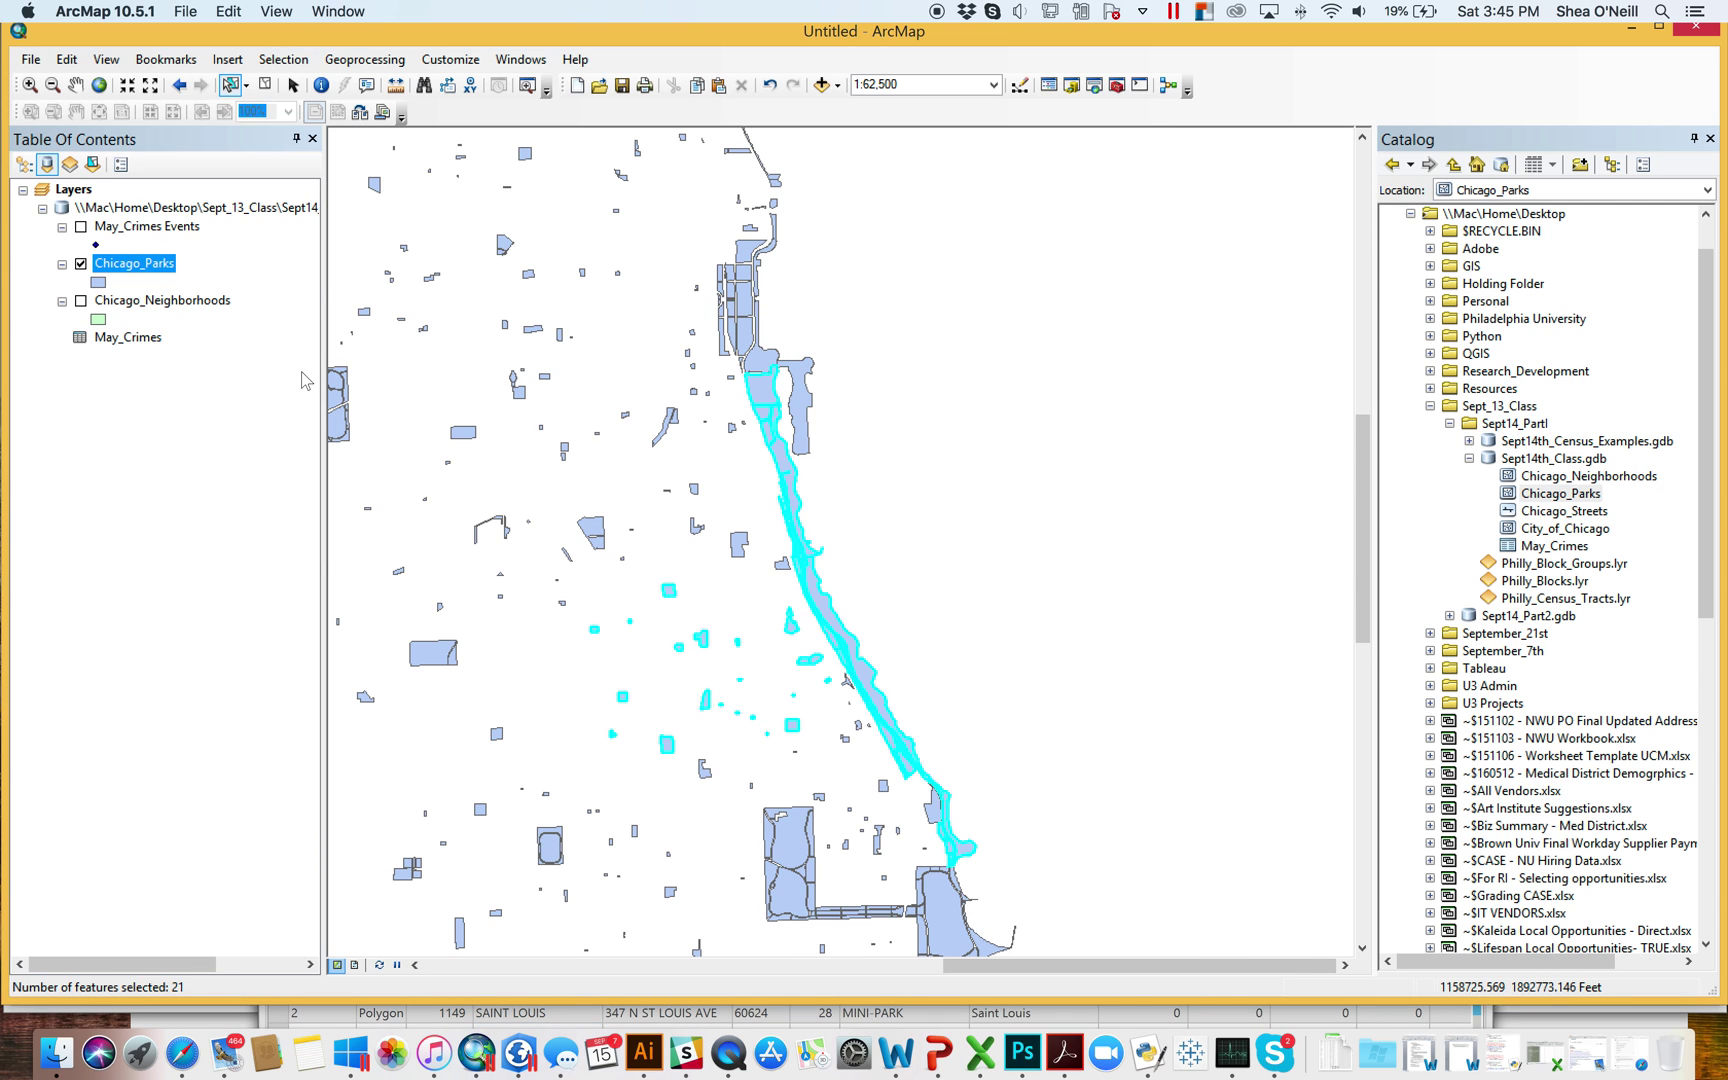
right_click(149, 271)
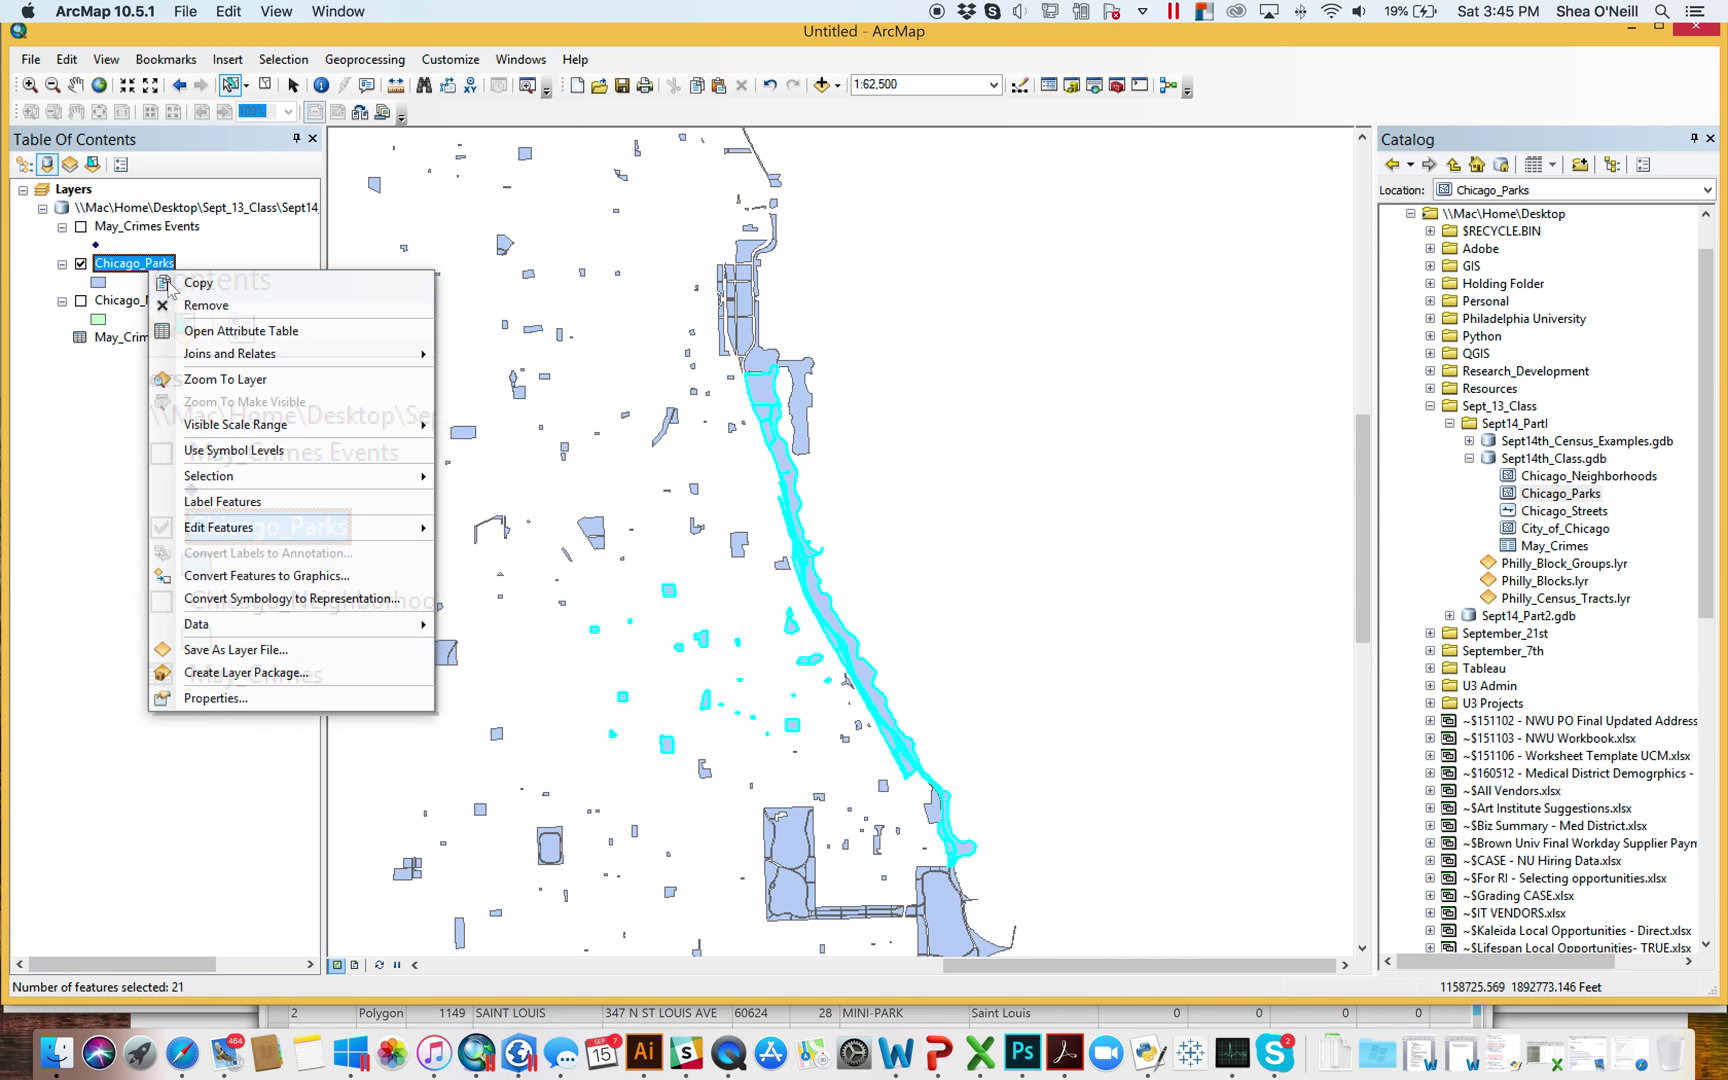
click(214, 331)
scroll(1137, 487, right, 15)
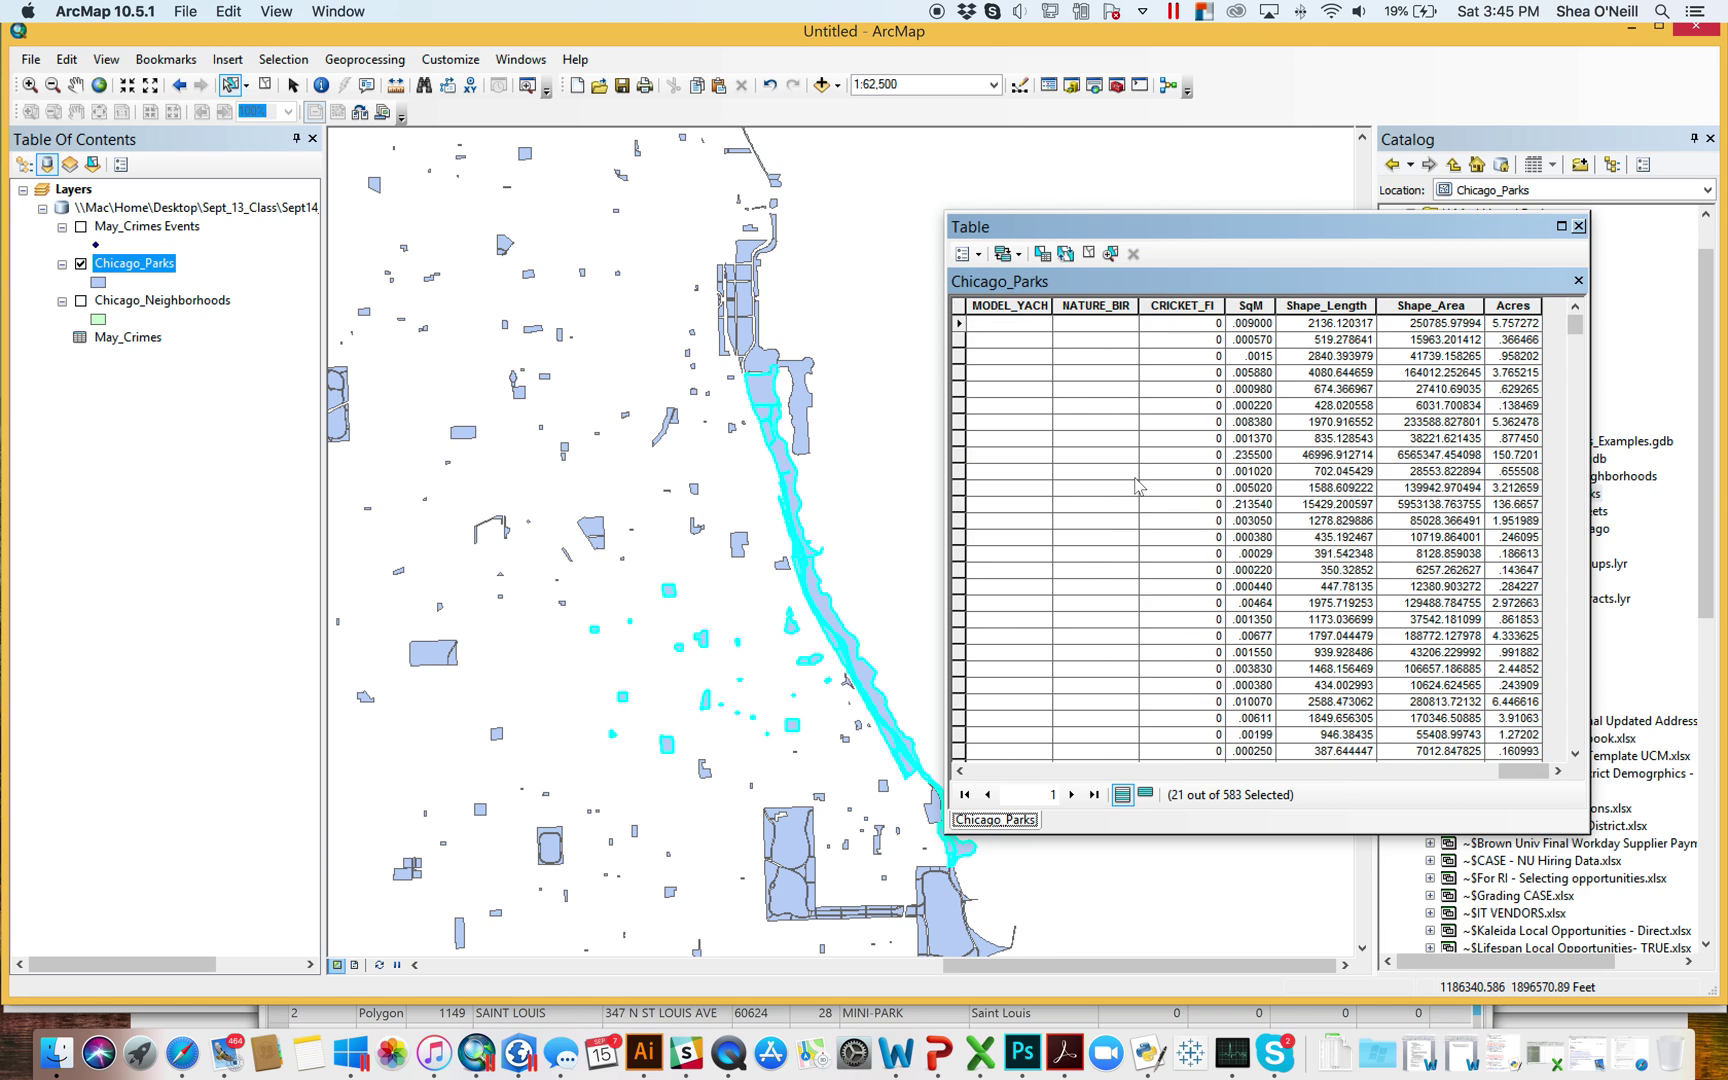
right_click(1525, 308)
click(1581, 416)
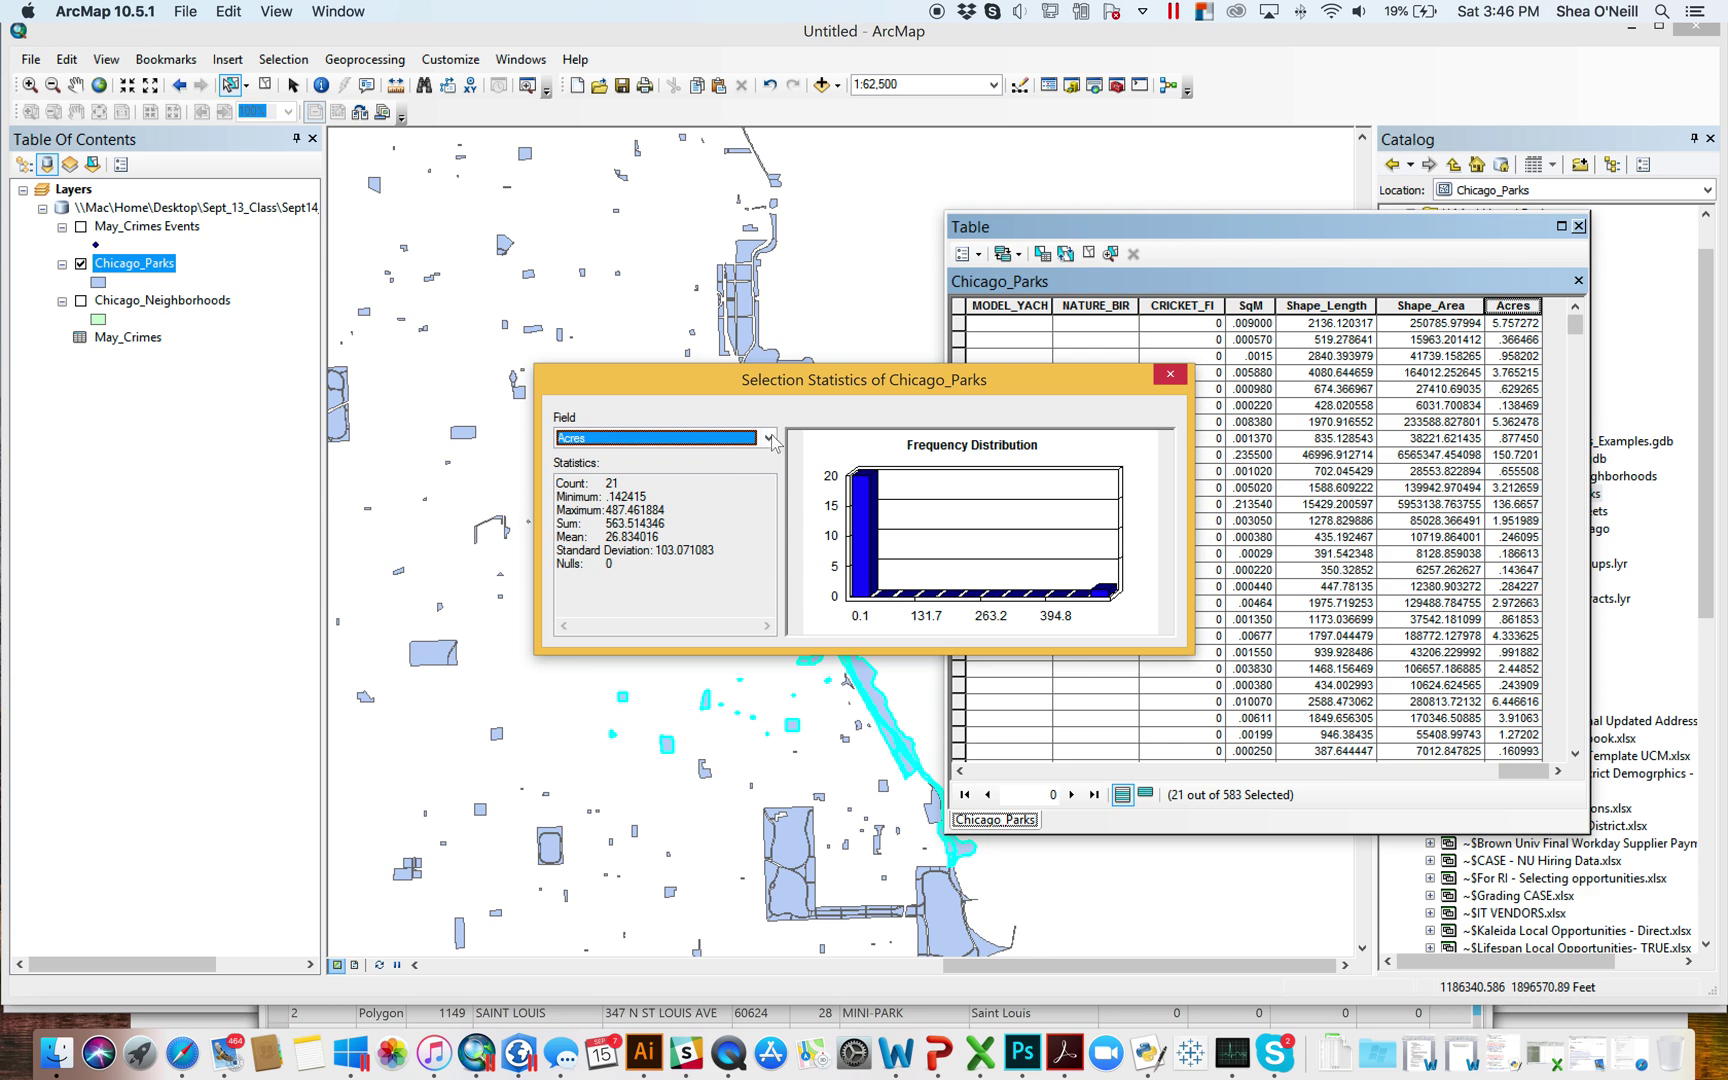
Step: Close the Acres statistics and the Chicago_Parks attribute table, and clear the park selection on the ArcMap map
click(1168, 377)
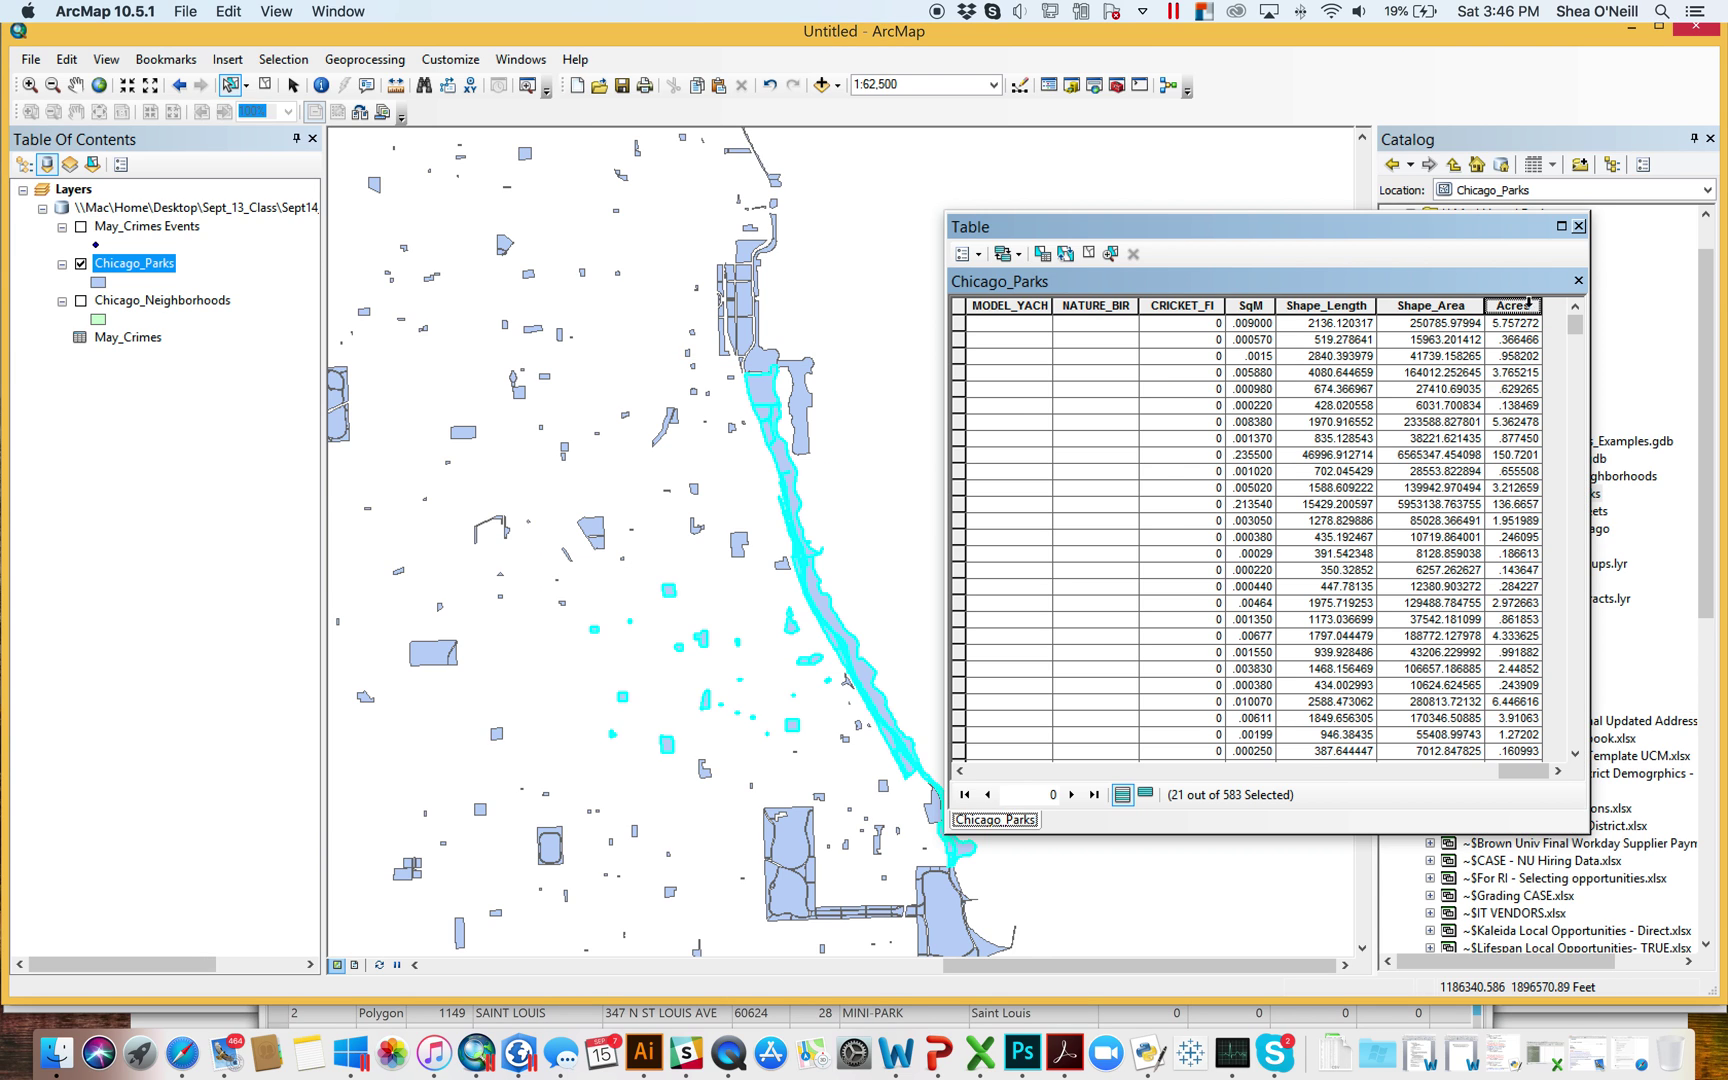
click(1580, 226)
click(265, 84)
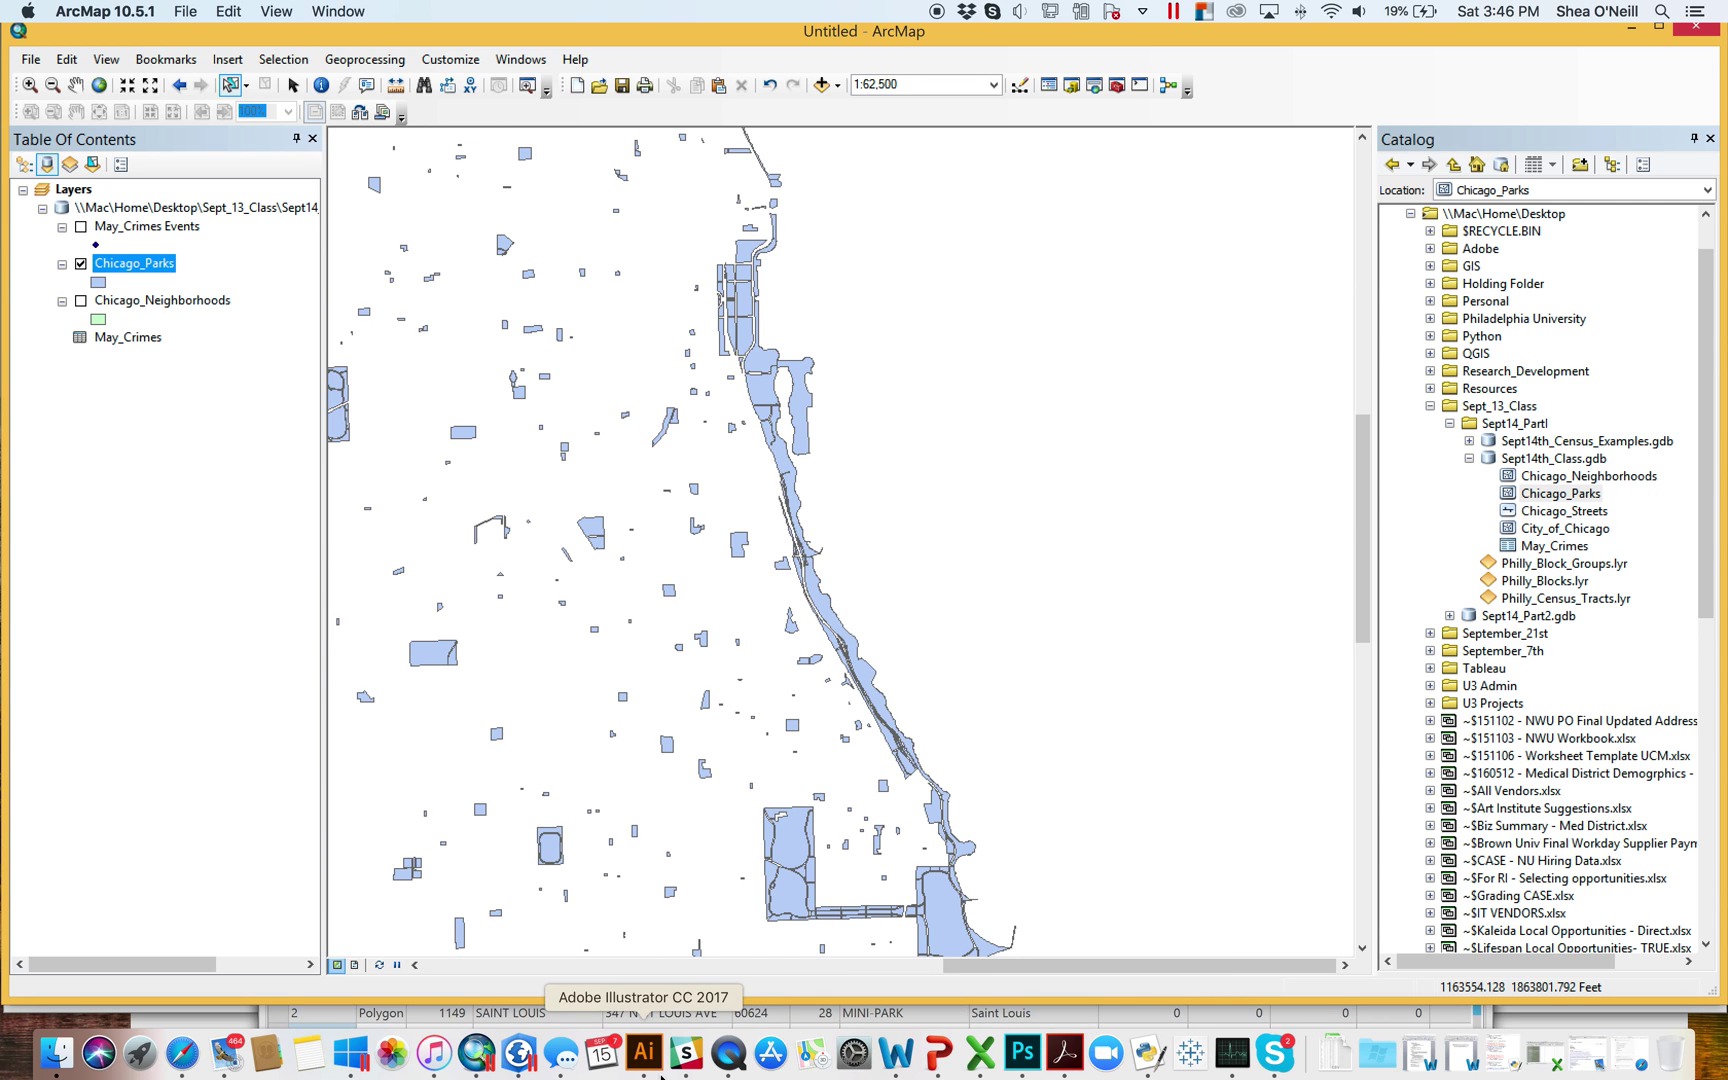
Step: Switch to ArcGIS Pro, close the Distribution of Acres chart and enlarge the floating Chicago_Parks attribute table over the map
click(518, 1066)
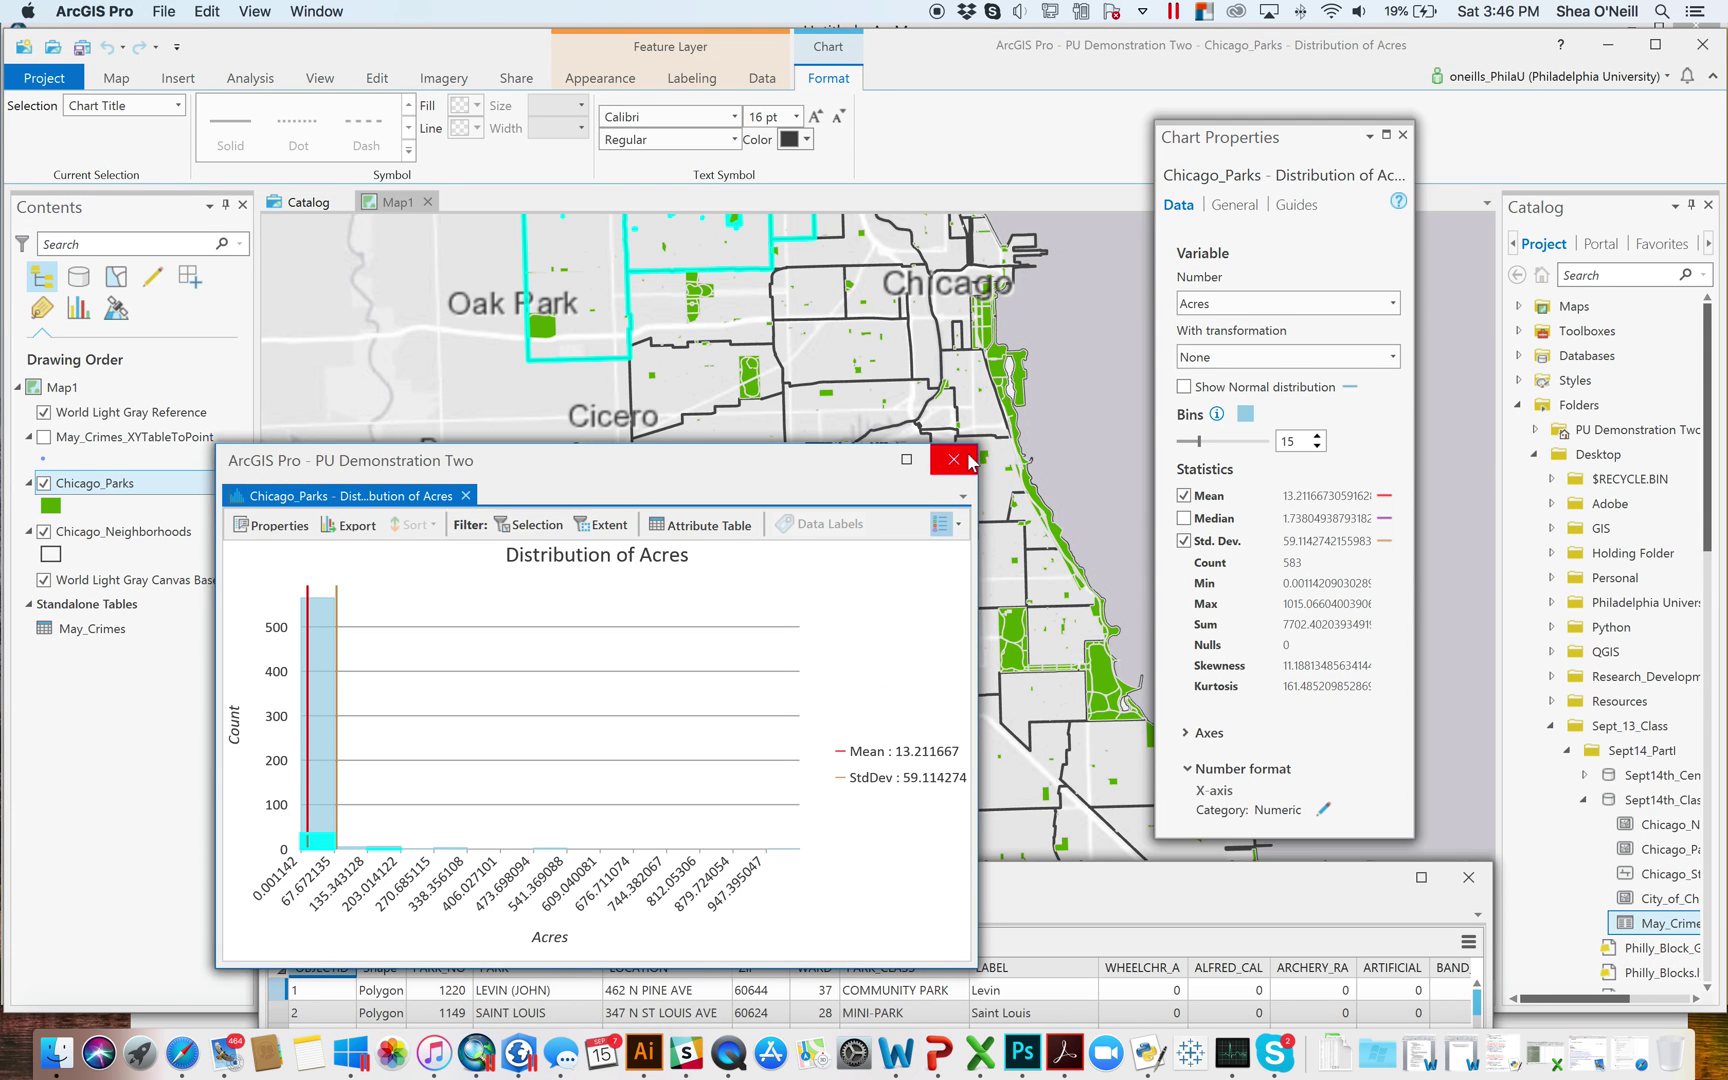
click(966, 459)
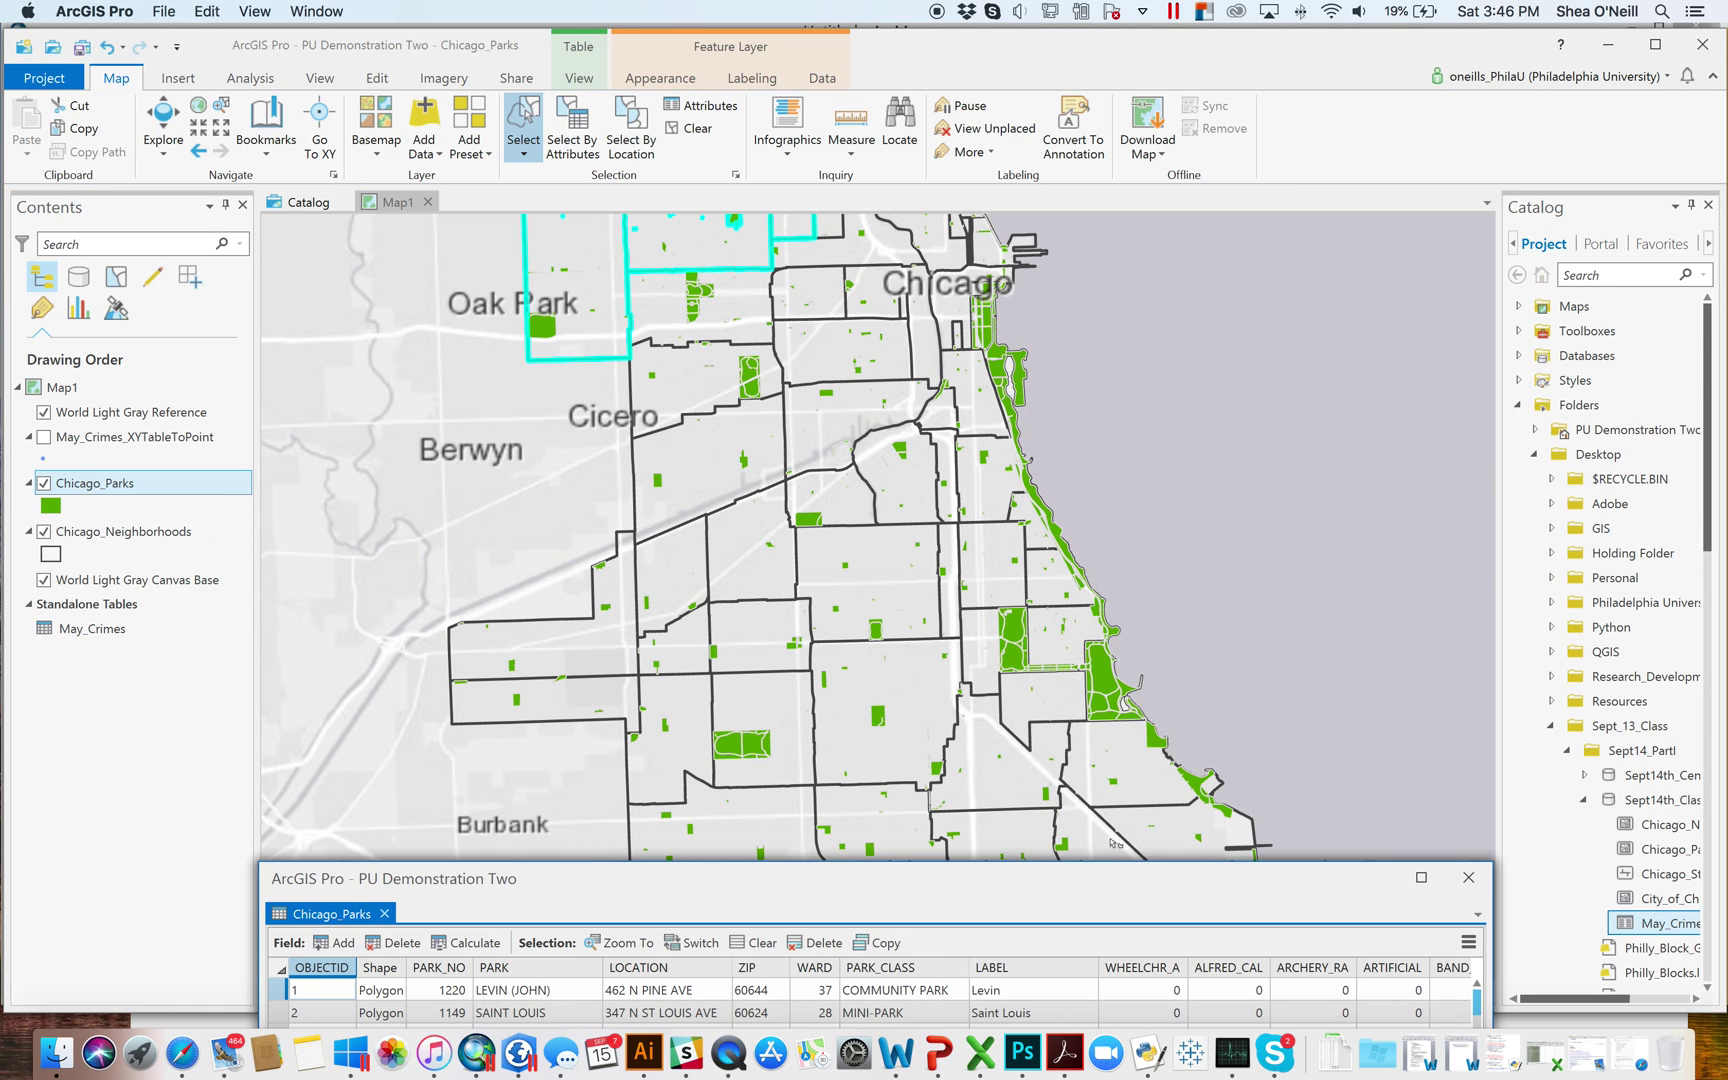
drag(1330, 884, 1291, 460)
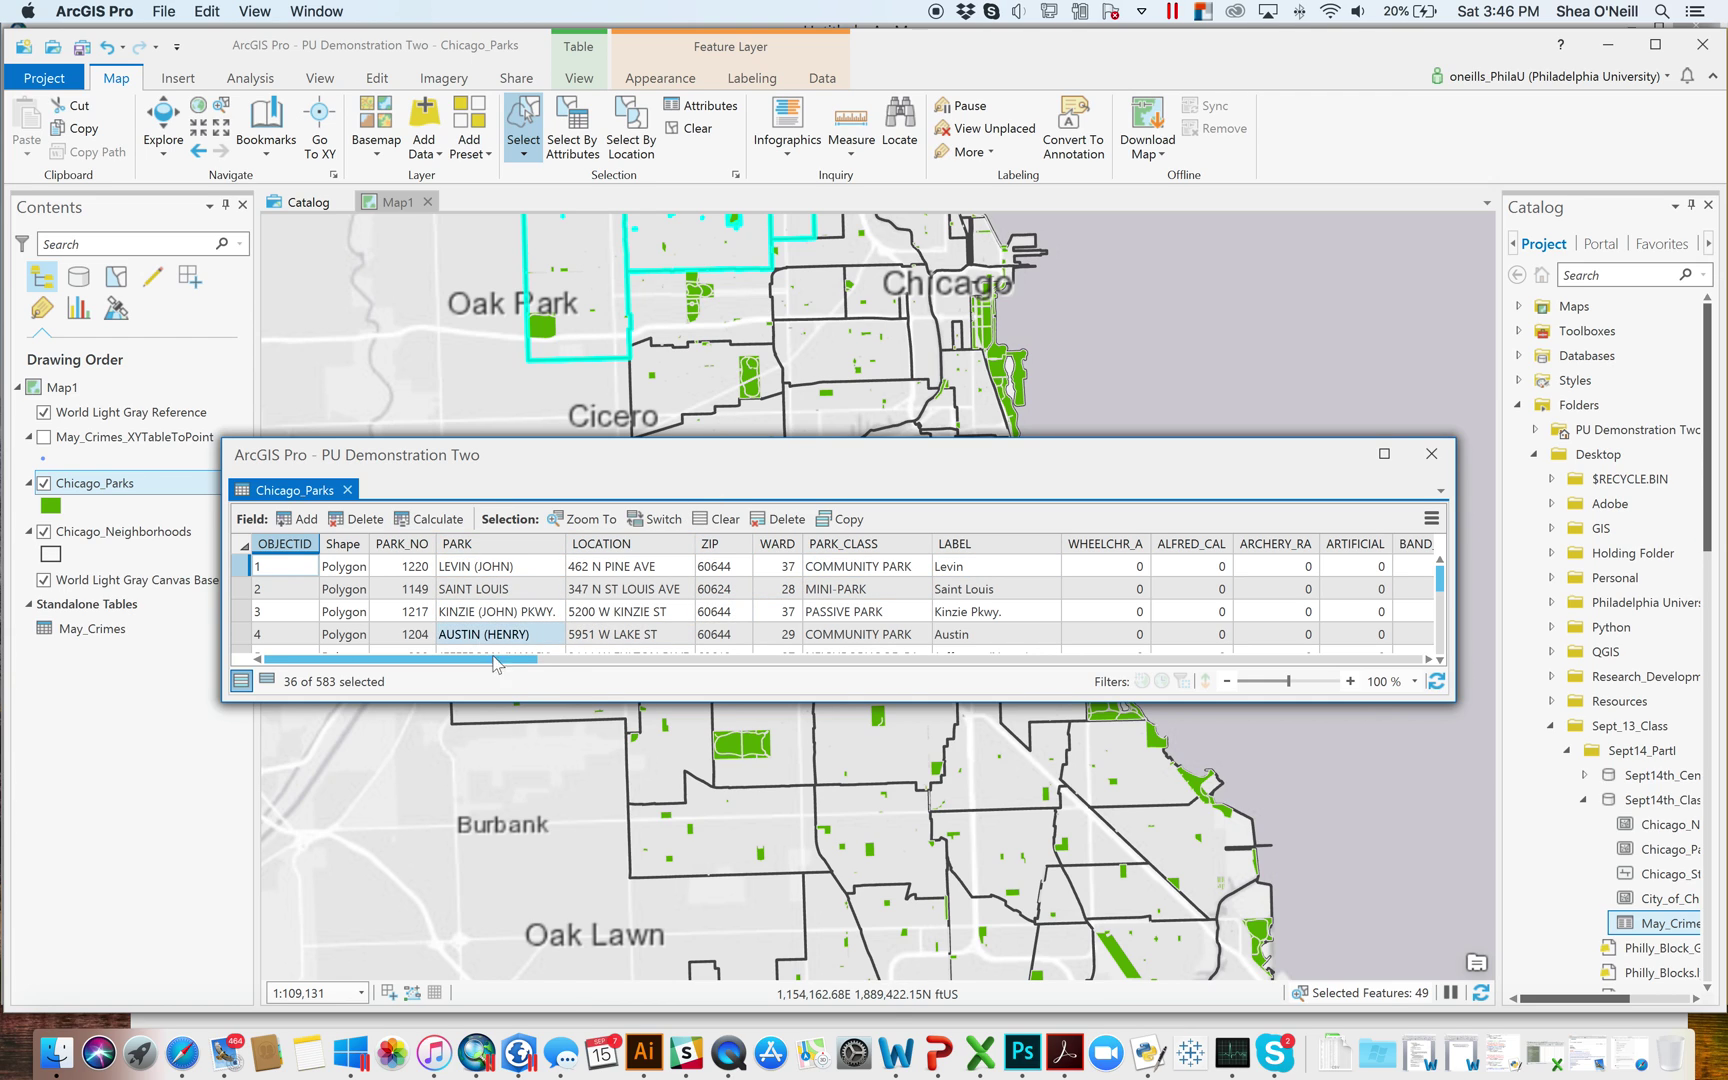
drag(536, 706, 536, 855)
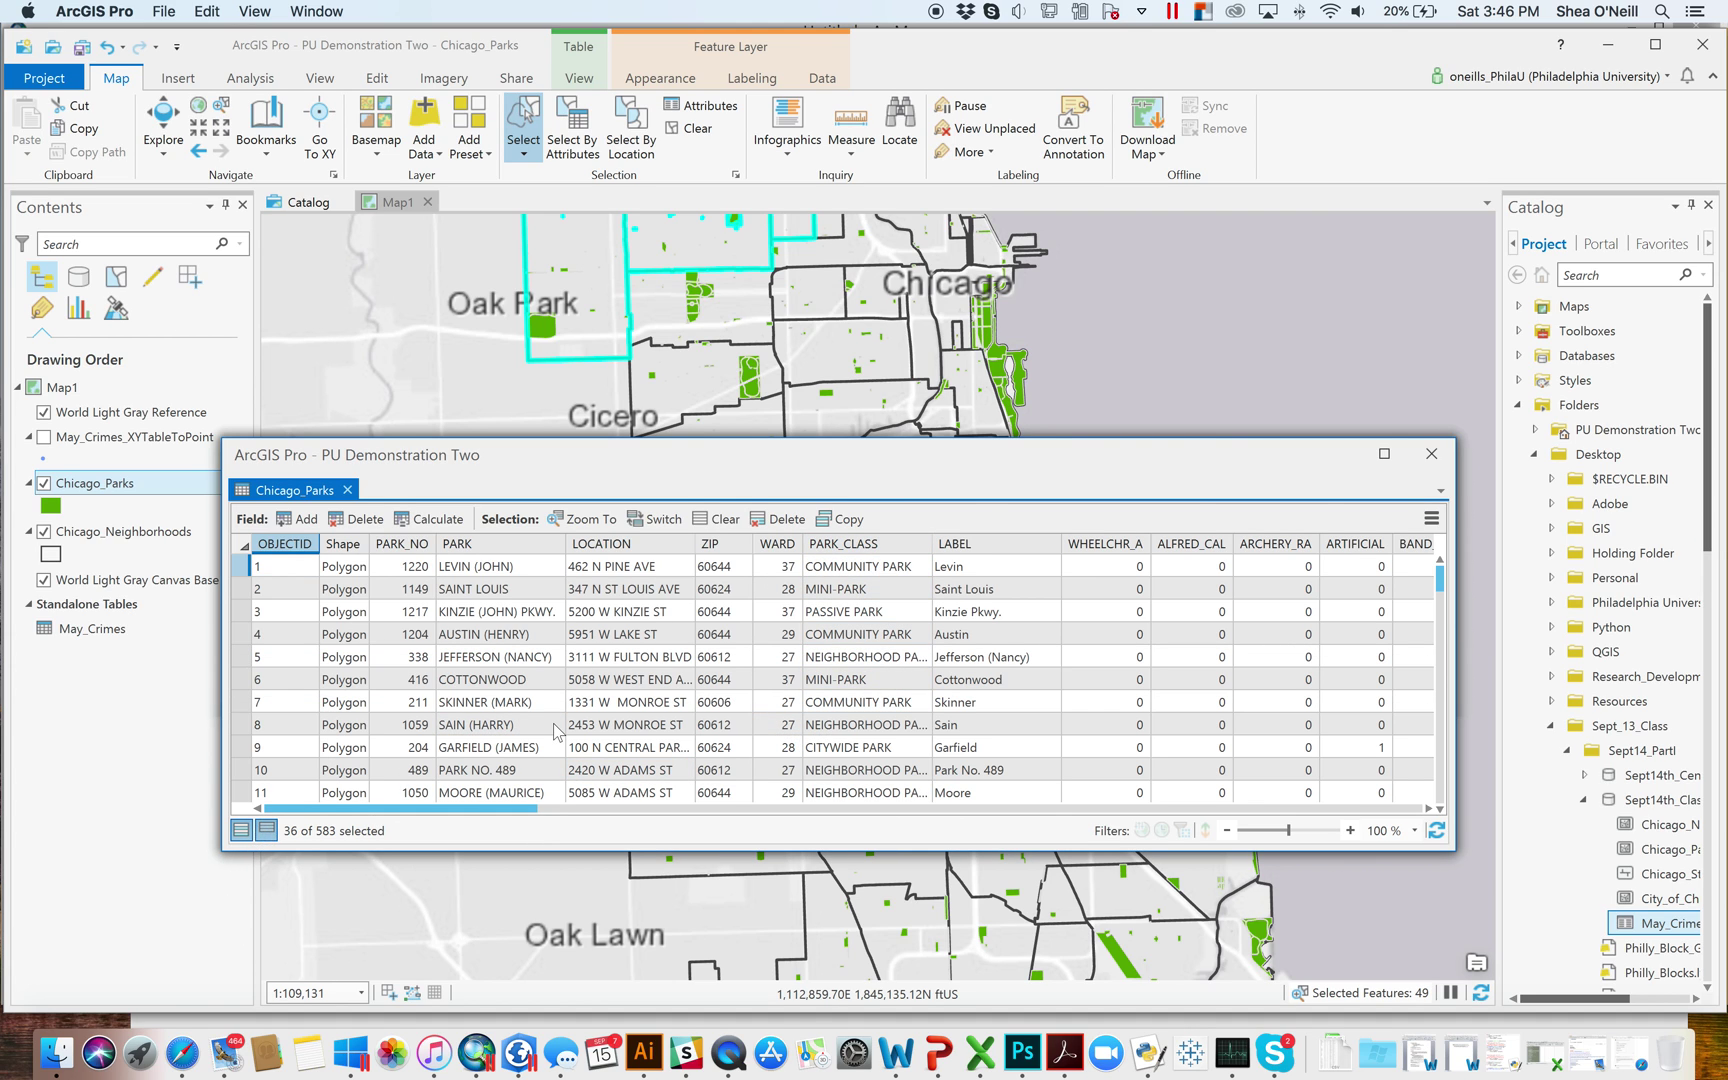
Step: Sort the selected Chicago_Parks records ascending by PARK_CLASS and open Summary Statistics with PARK_CLASS as the case field
right_click(880, 546)
click(926, 555)
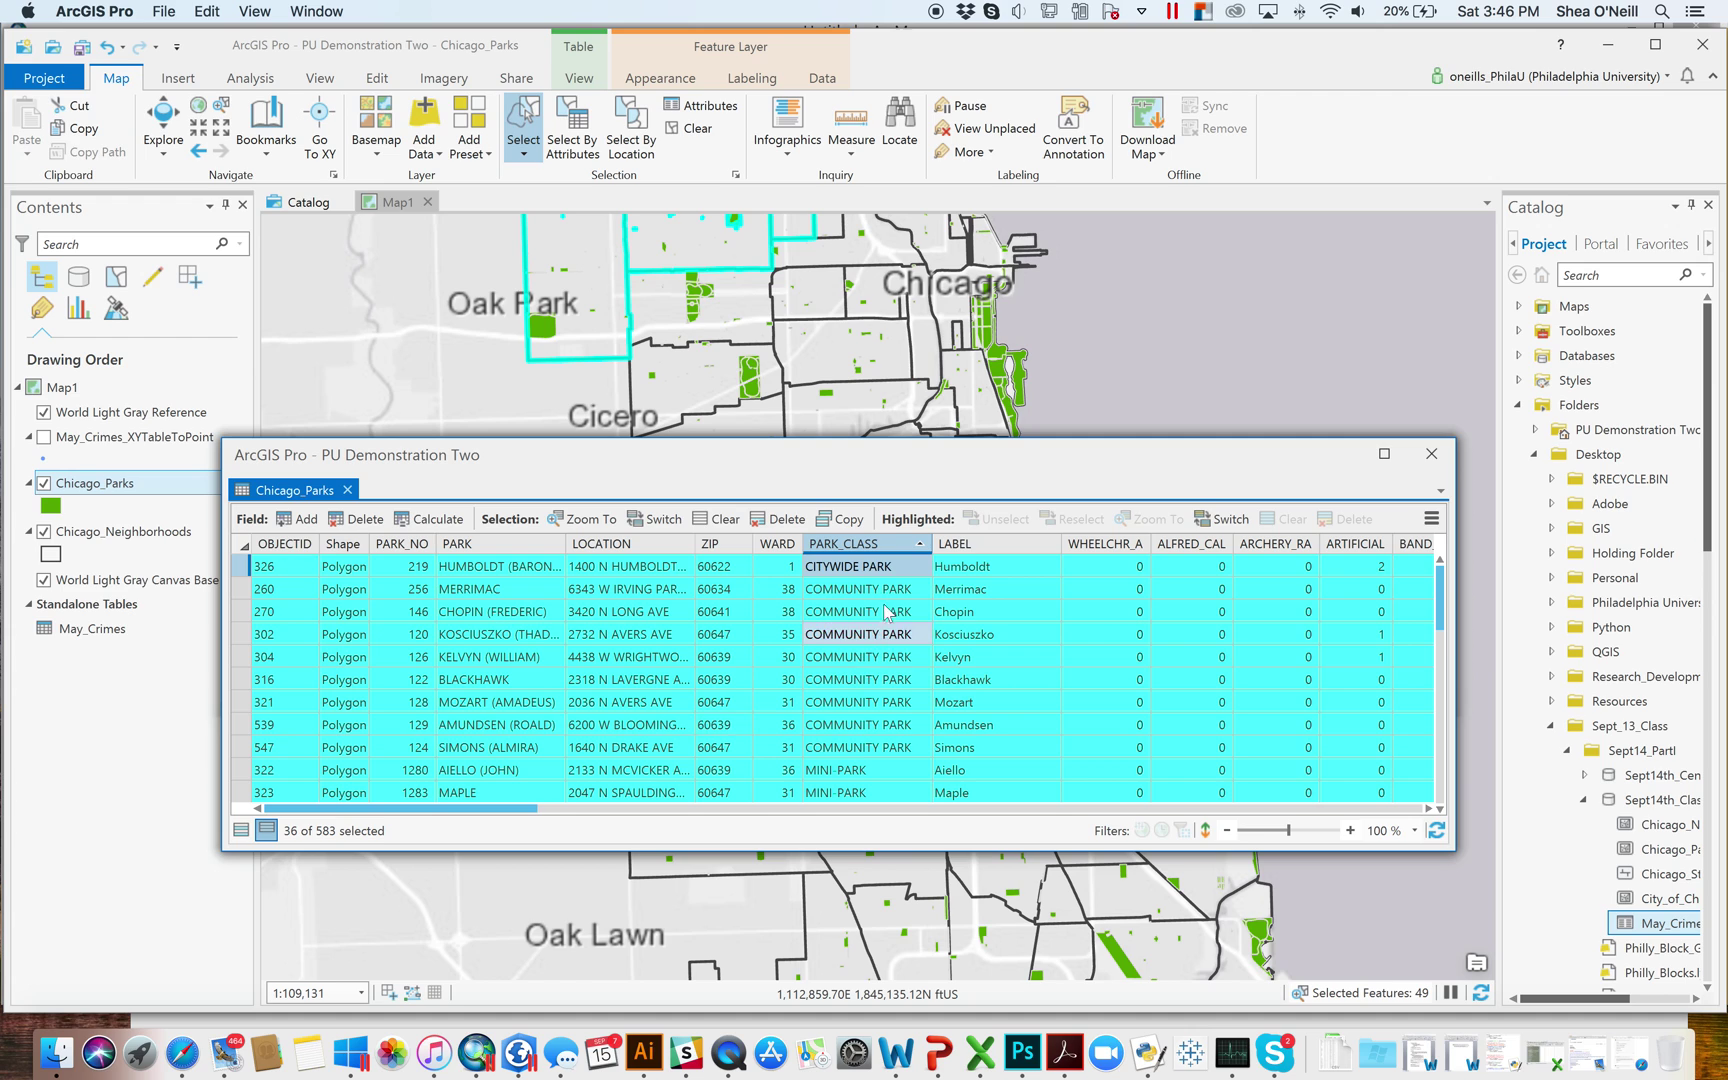
right_click(870, 550)
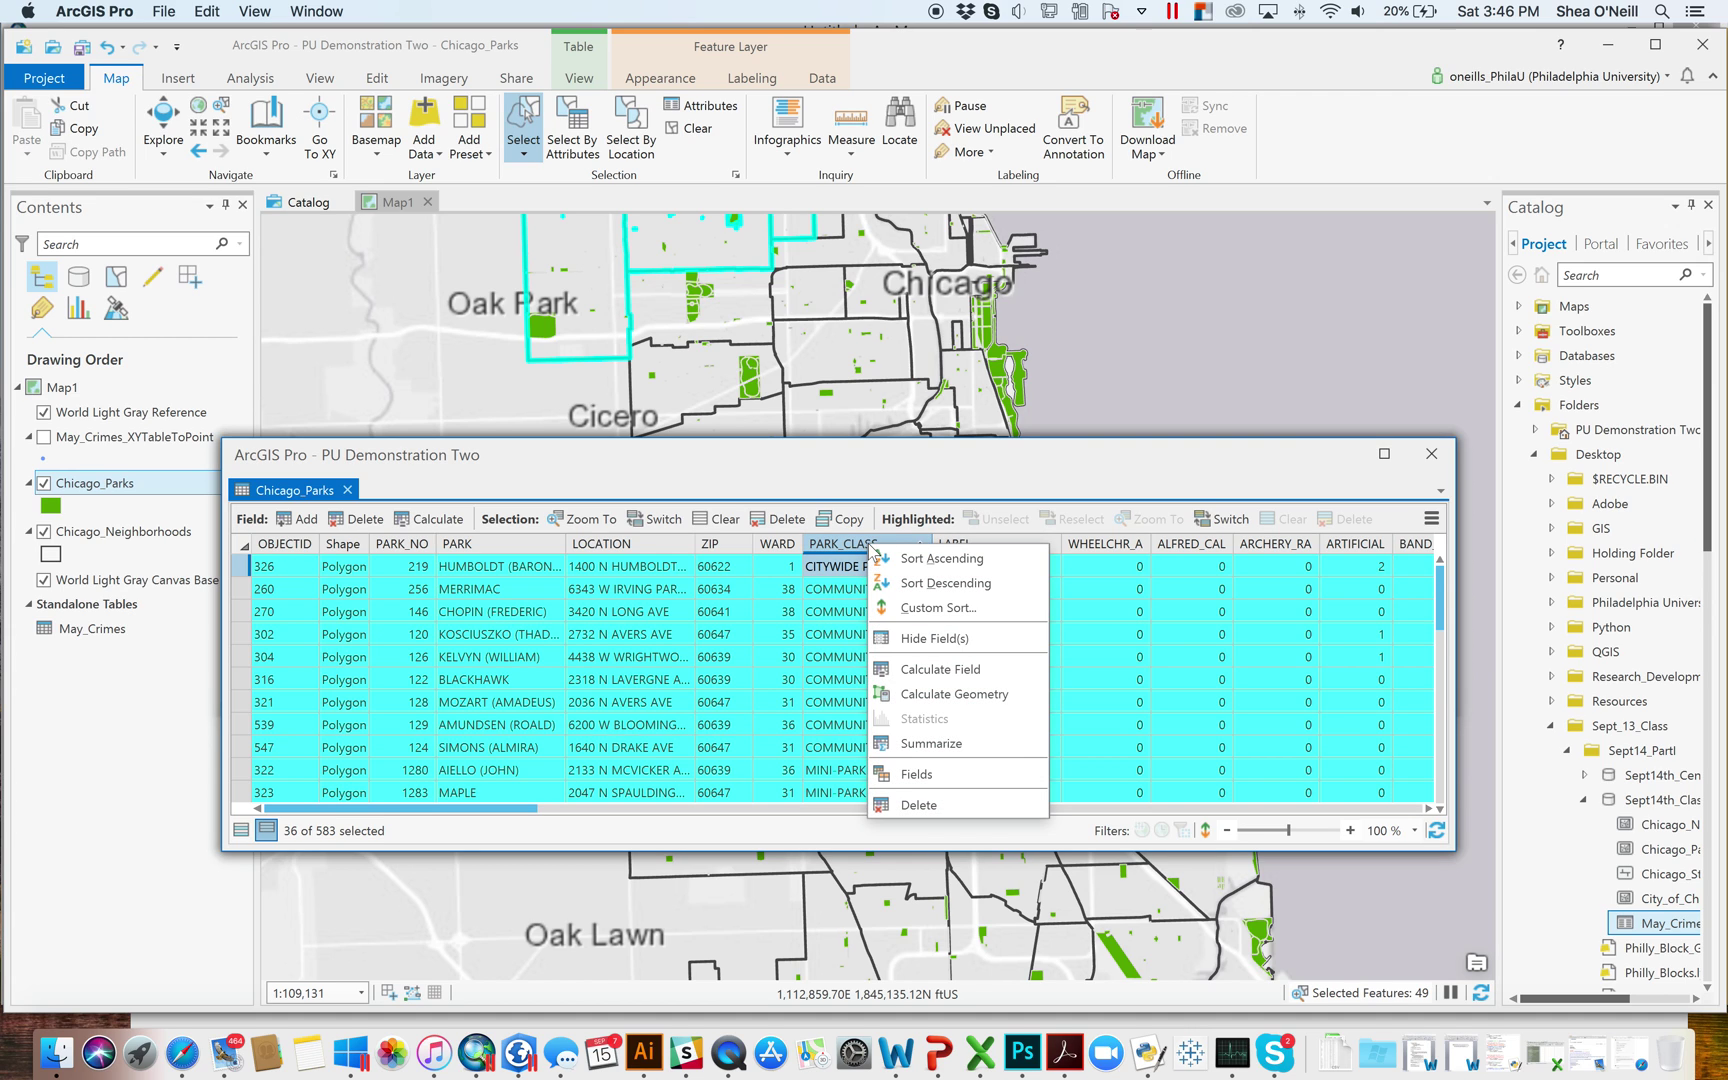
click(950, 746)
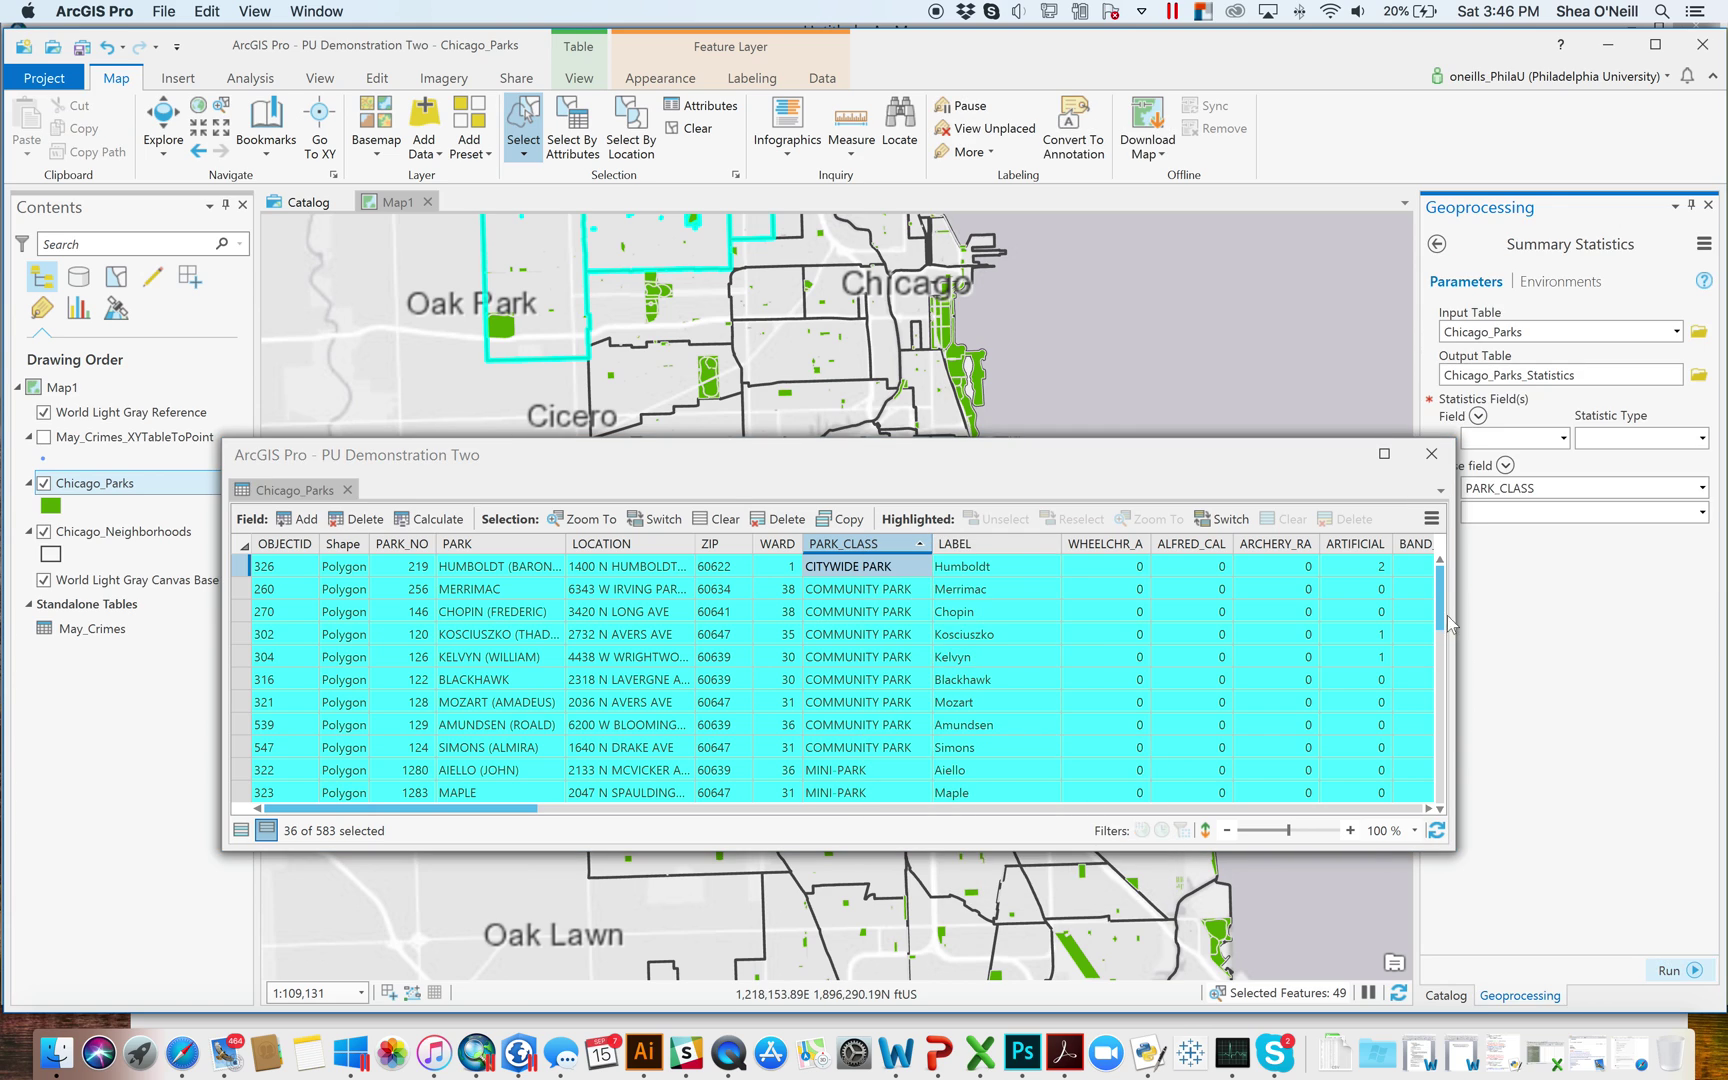
drag(1459, 616, 1364, 620)
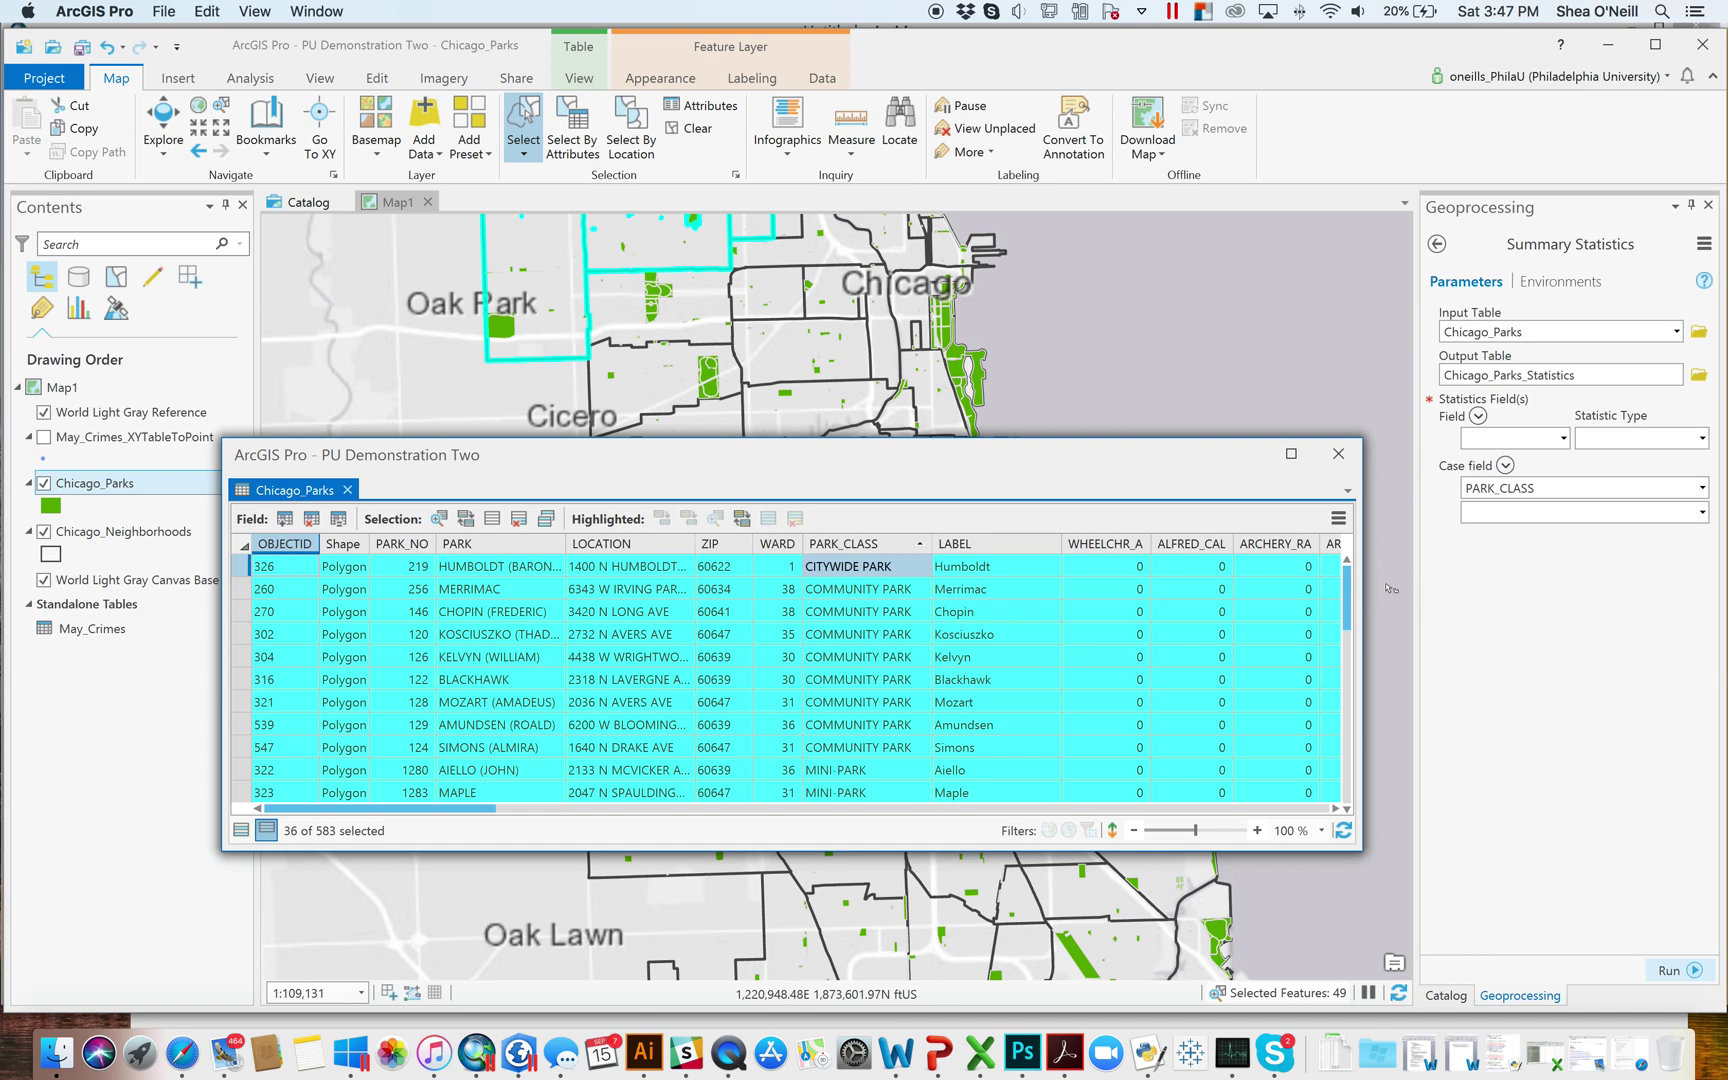
Step: Set Acres as the statistics field with Sum as its type and run the summary into Chicago_Parks_Statistics
mouse_move(1352, 595)
mouse_down()
mouse_move(1340, 805)
mouse_move(1346, 560)
mouse_up()
click(1562, 440)
drag(1567, 490, 1558, 795)
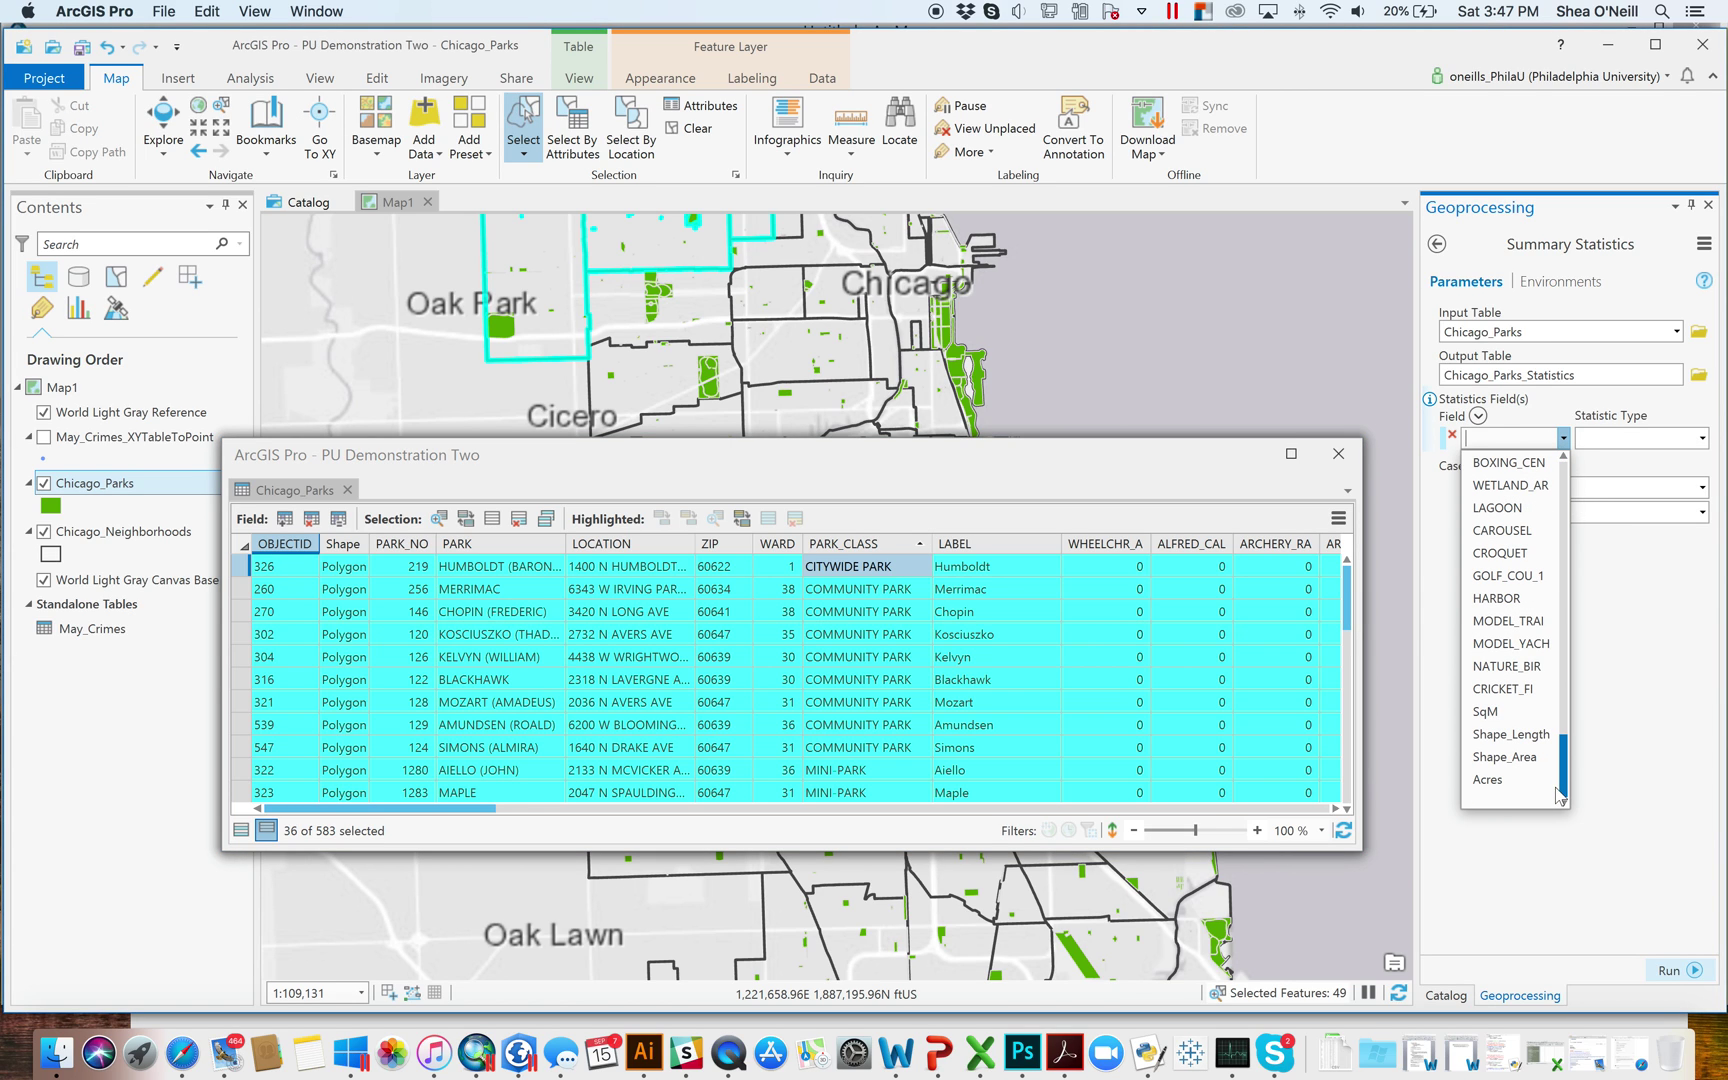
click(1488, 779)
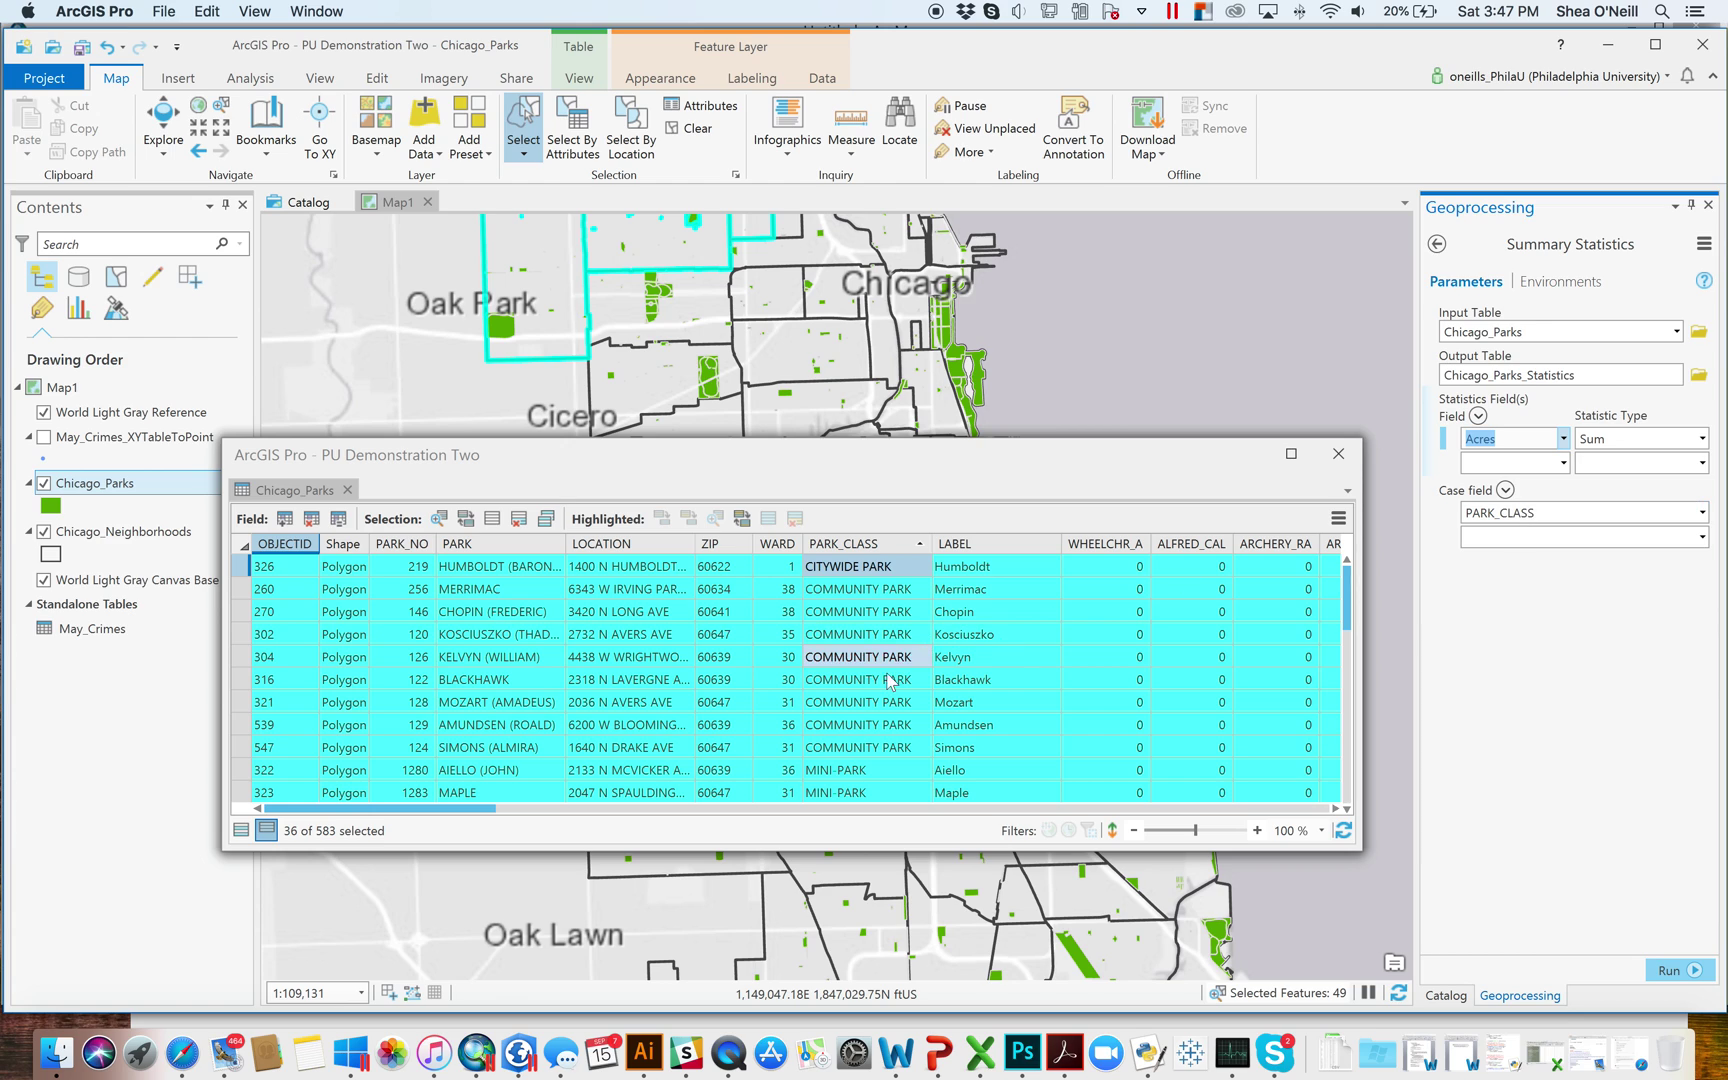
click(1677, 970)
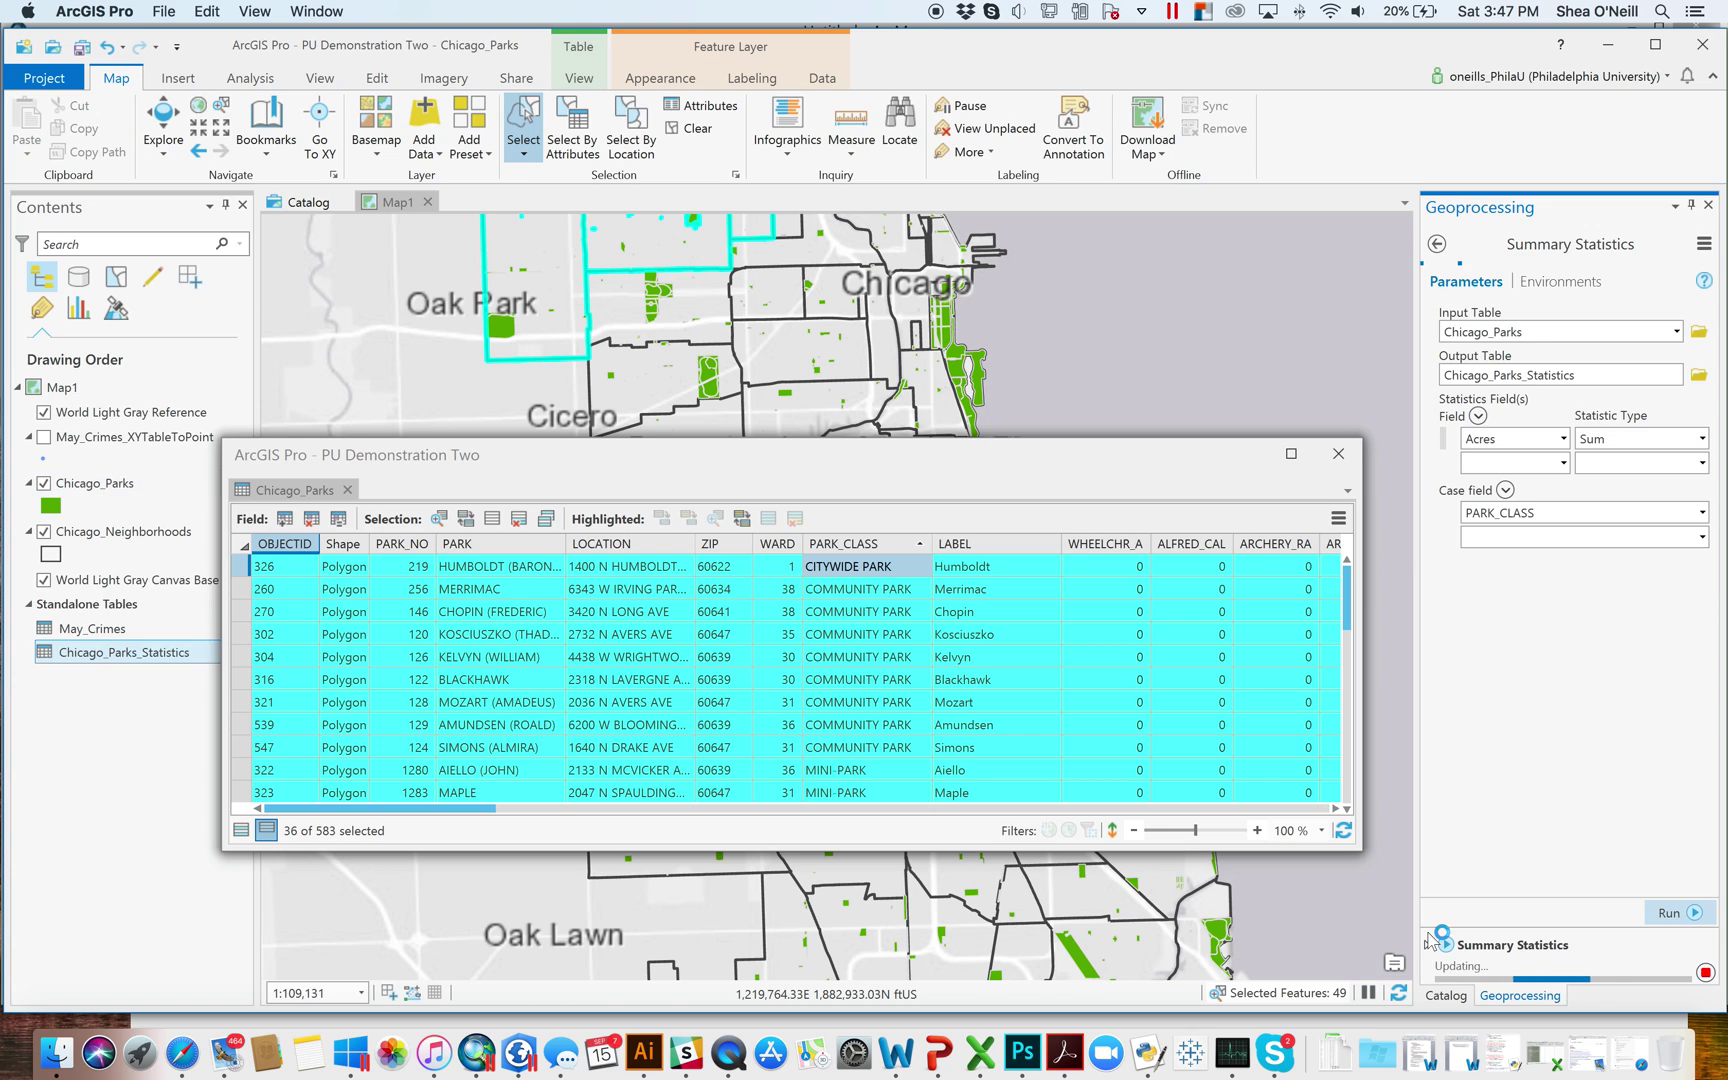
Step: Close the Chicago_Parks table and open the Chicago_Parks_Statistics table to examine the summed acres per park class
click(1338, 453)
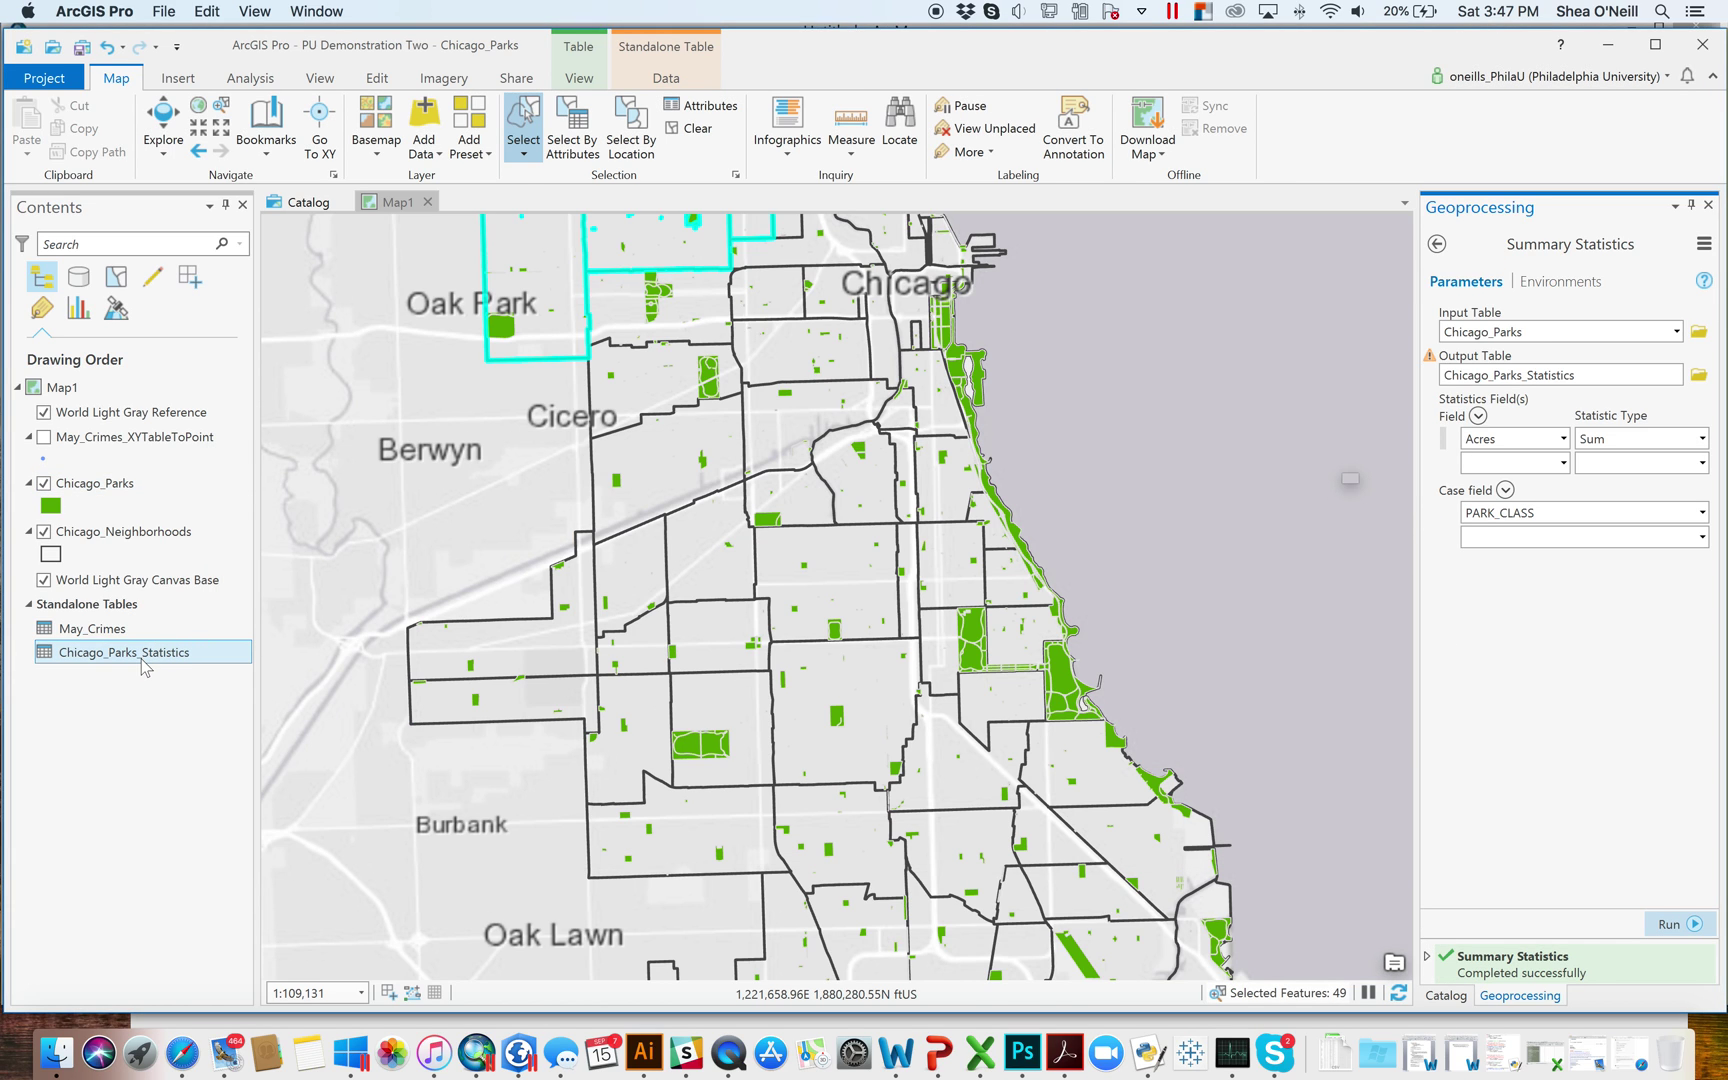
right_click(141, 660)
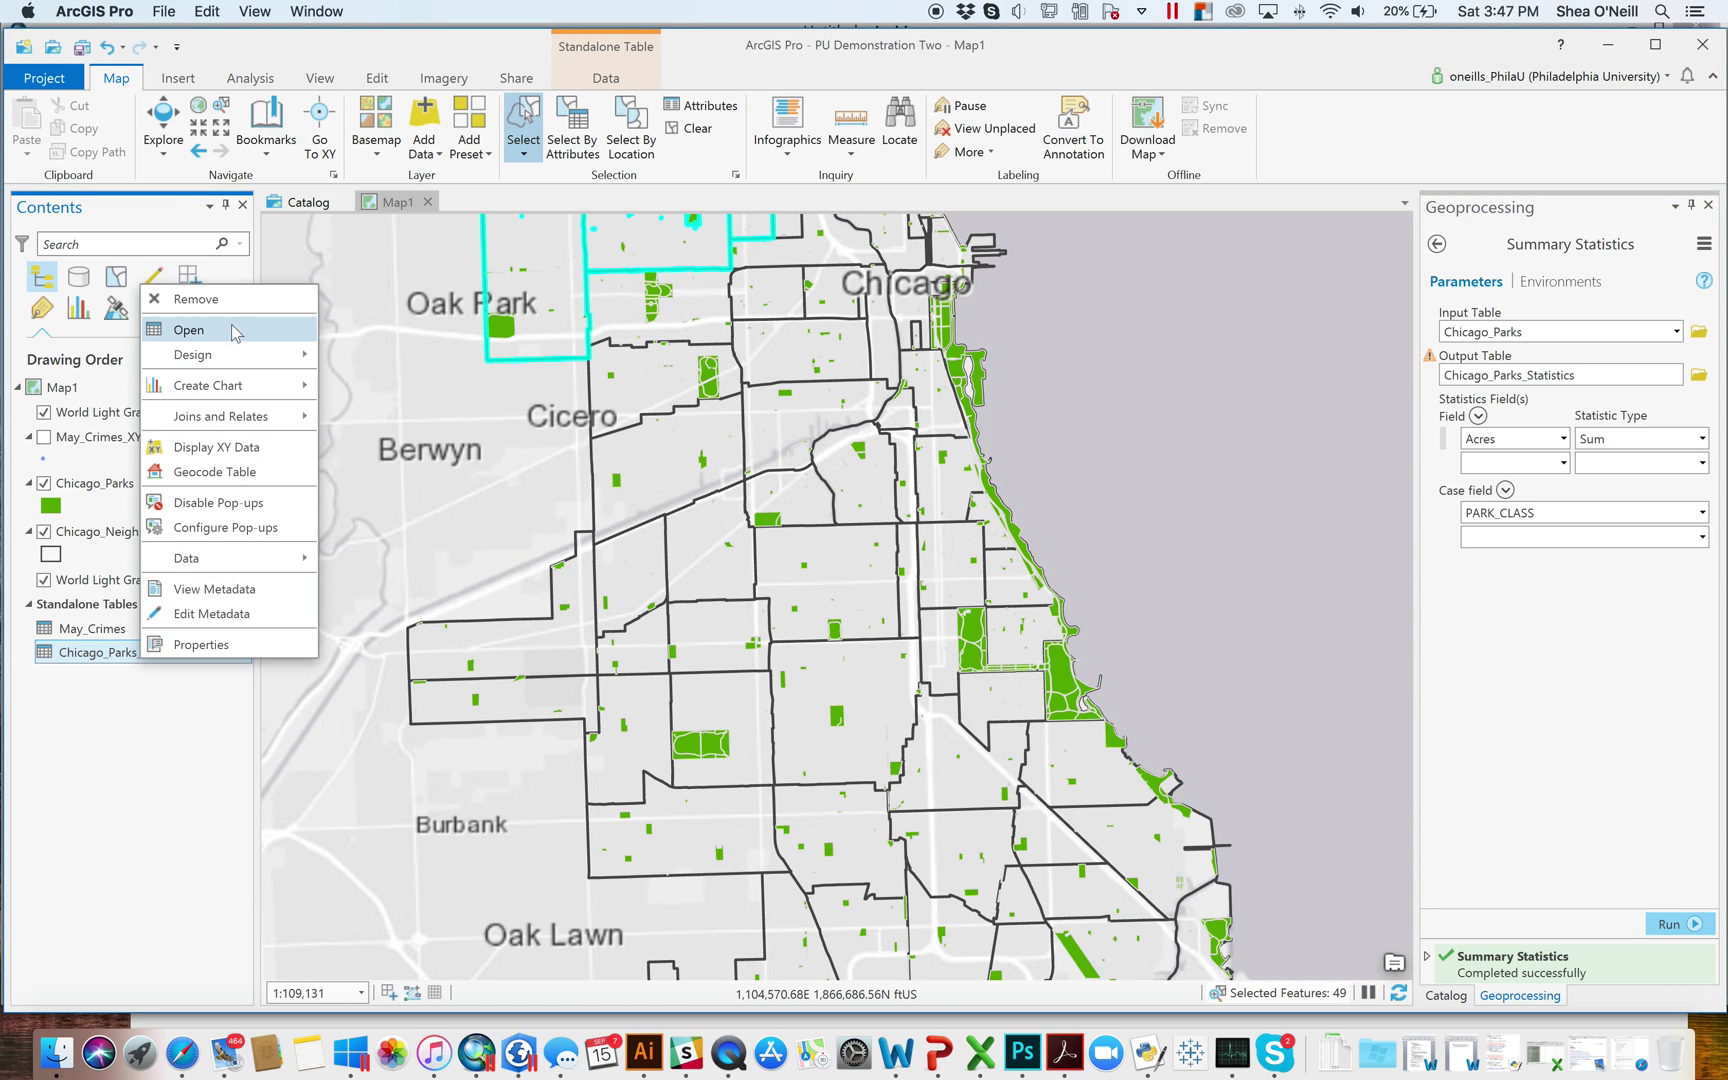
click(231, 335)
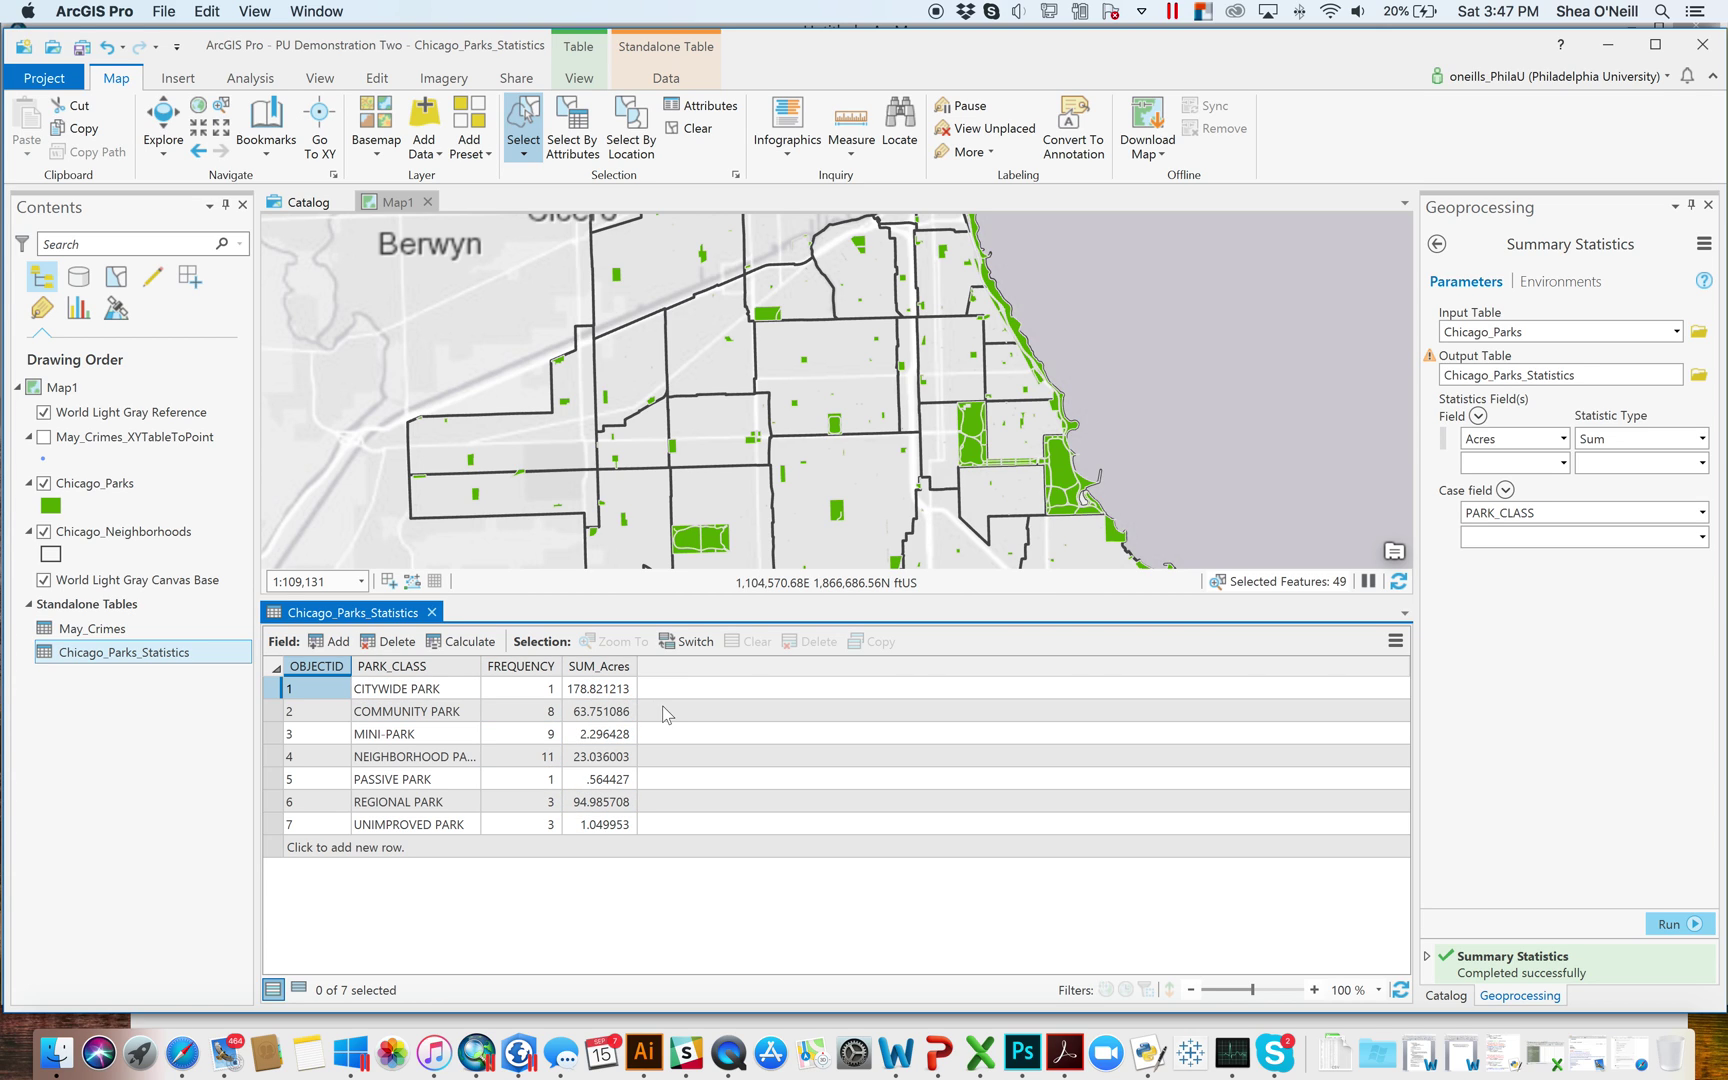
click(598, 713)
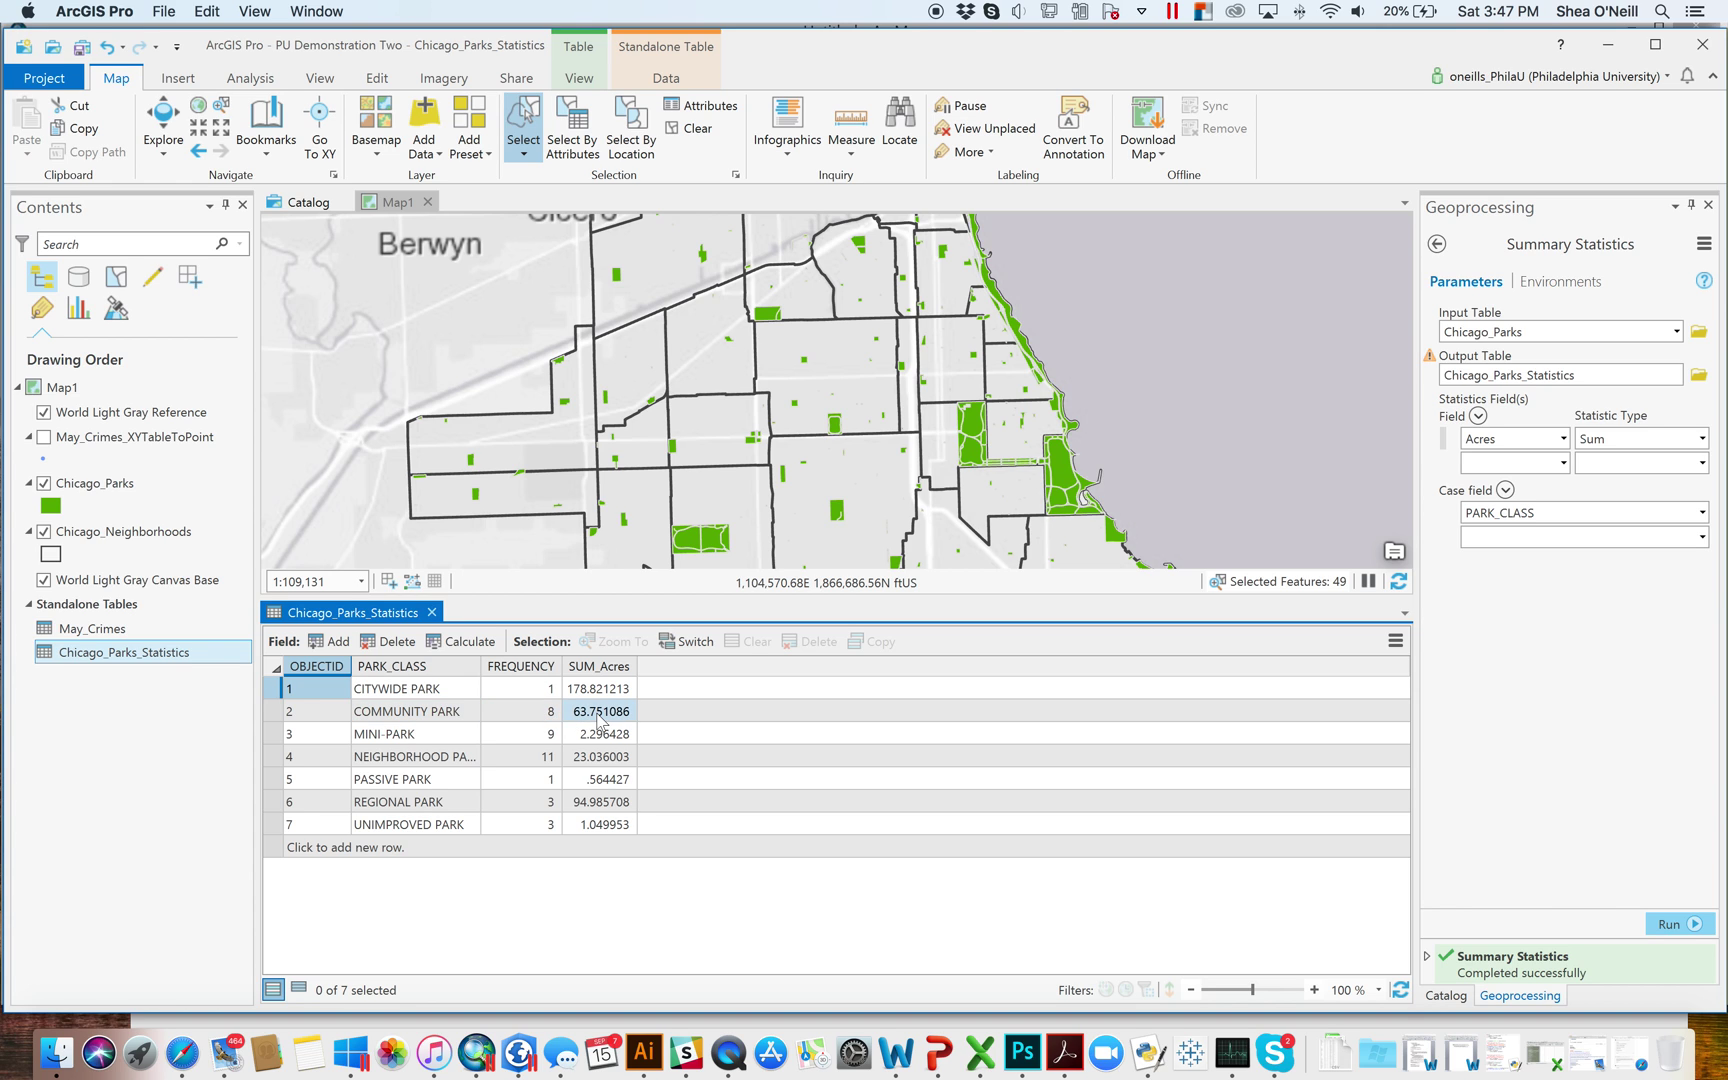
Step: Close the Chicago_Parks_Statistics table and narrow the Geoprocessing pane to widen the map
click(432, 613)
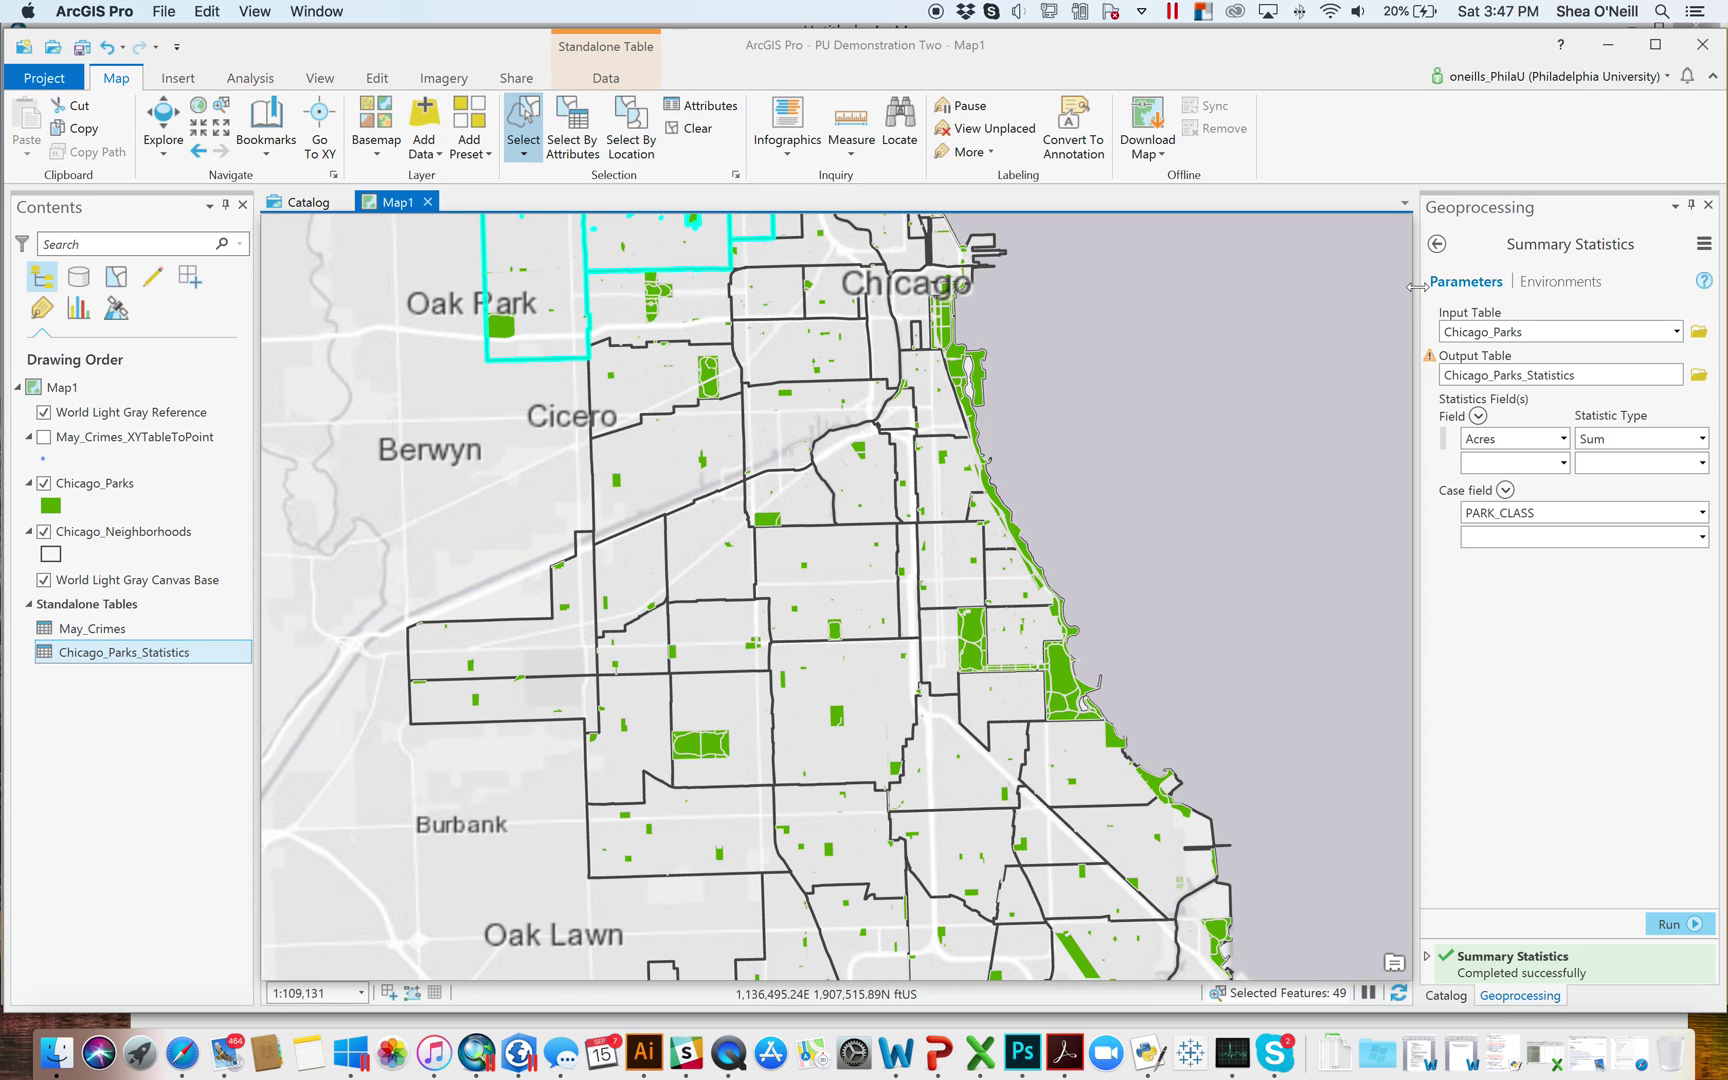
drag(1387, 272, 1420, 272)
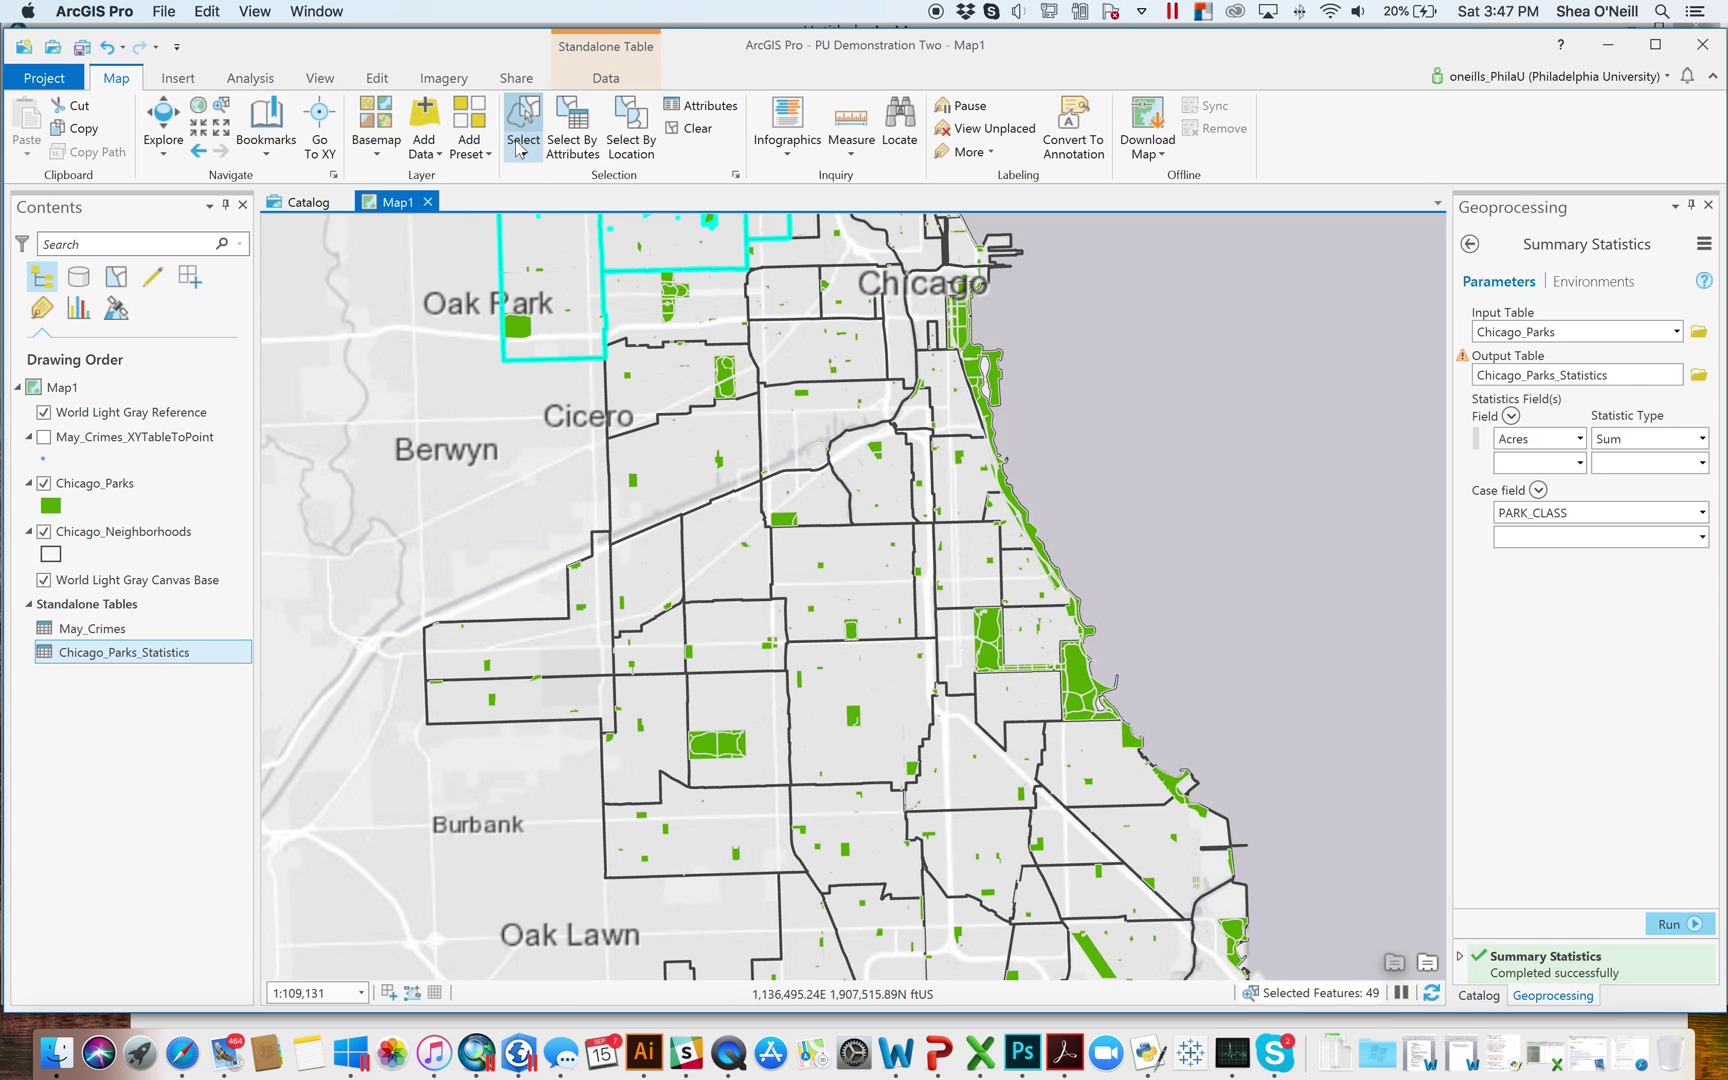